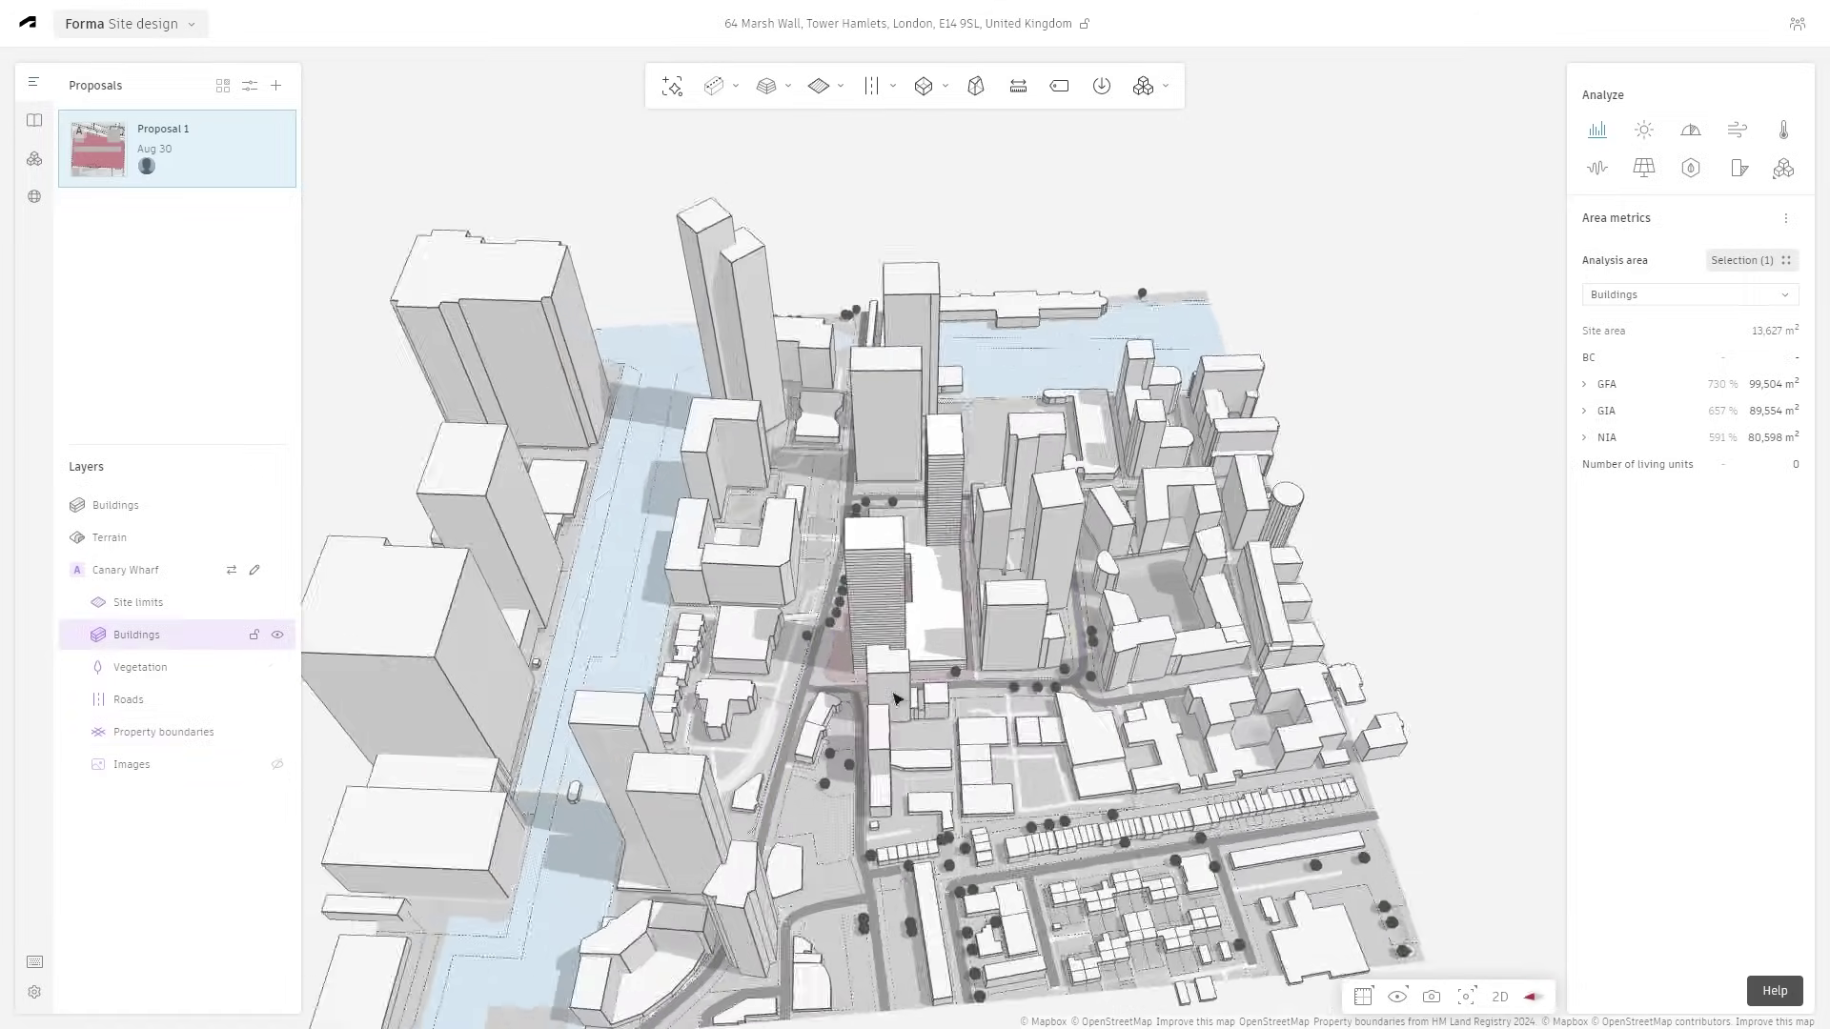
pyautogui.moveTo(915, 610); pyautogui.dragTo(1021, 645, button='right')
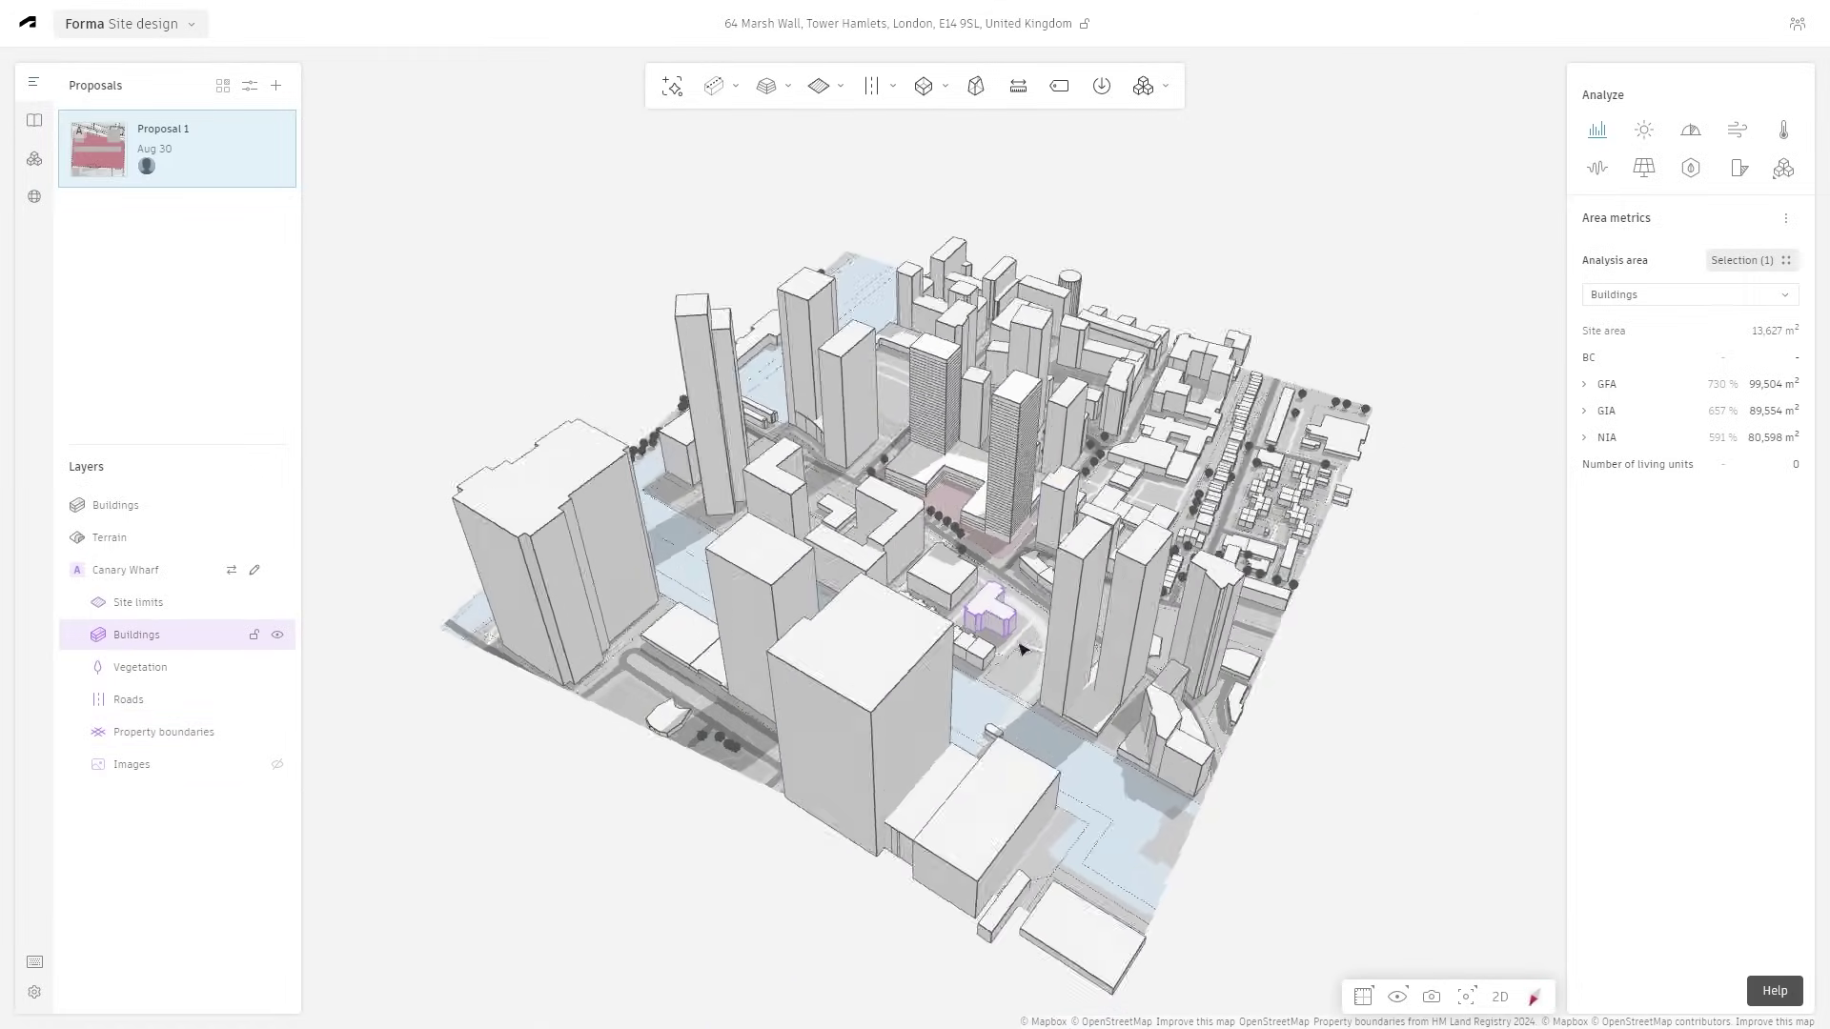
pyautogui.scroll(5, 1046, 572)
pyautogui.moveTo(1049, 591); pyautogui.dragTo(1049, 720, button='middle')
pyautogui.scroll(-5, 1049, 720)
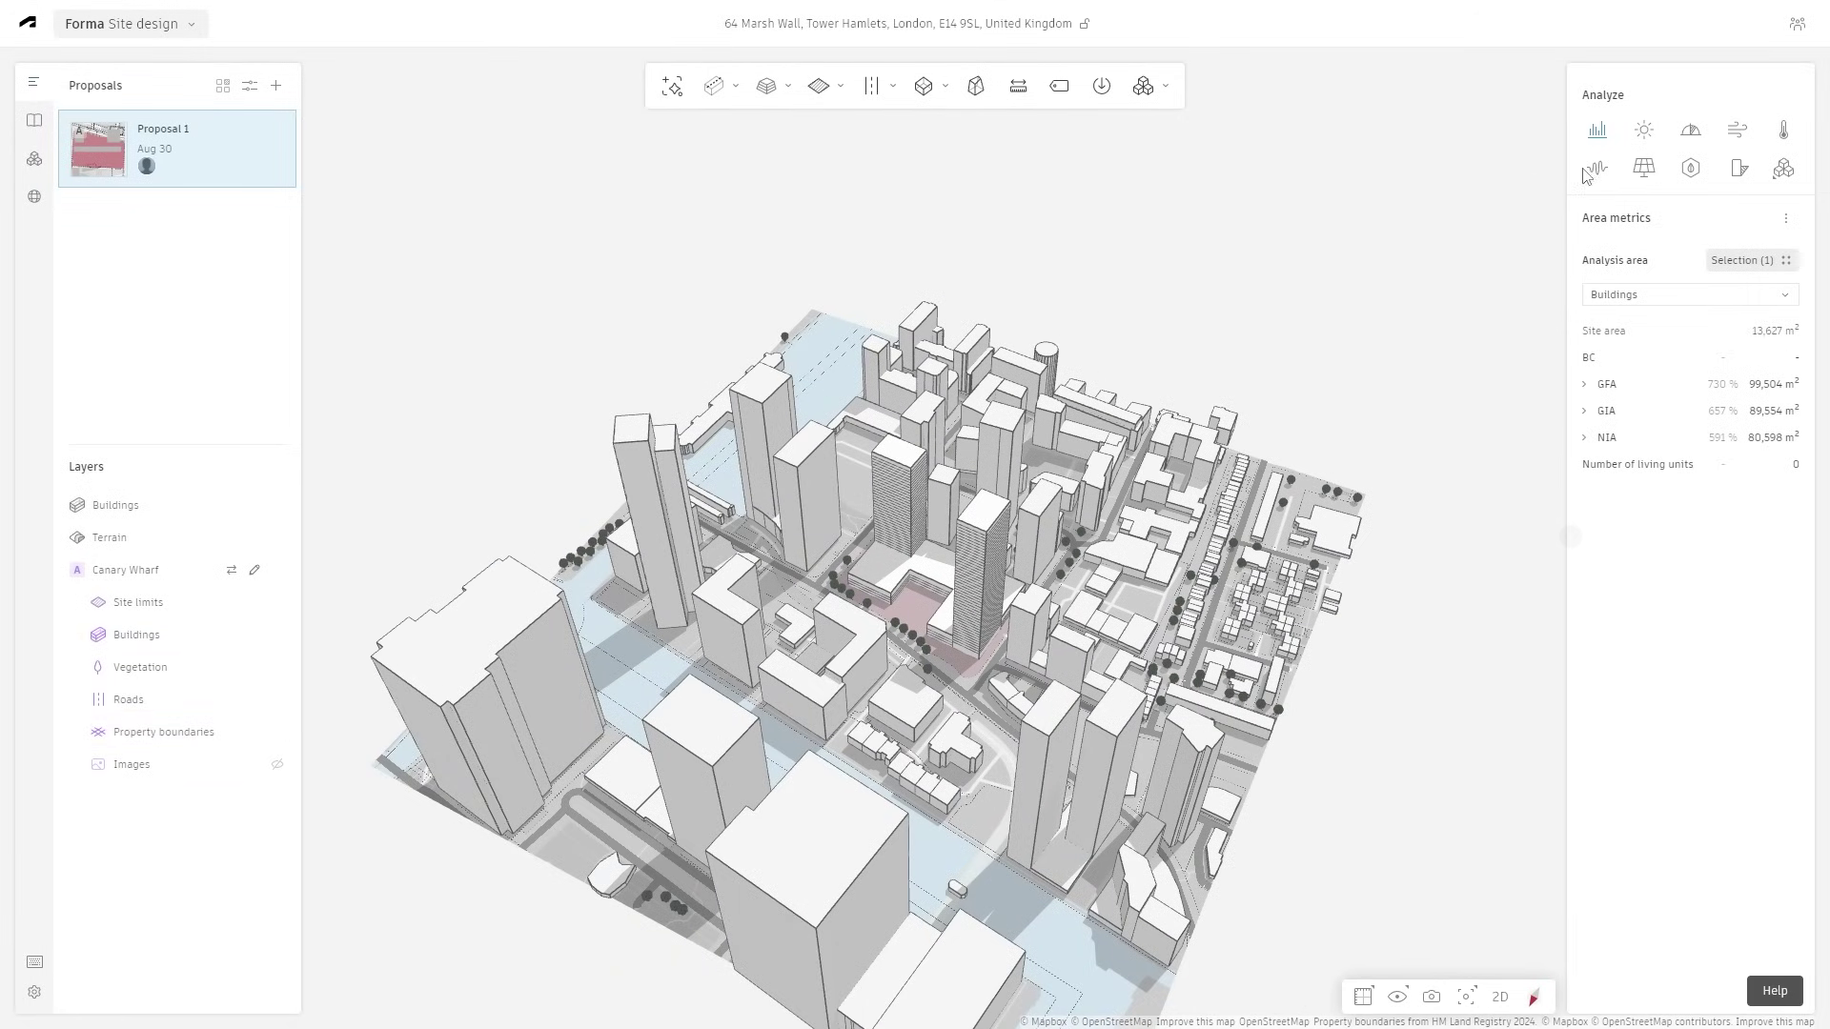
pyautogui.scroll(2, 900, 636)
pyautogui.scroll(1, 901, 639)
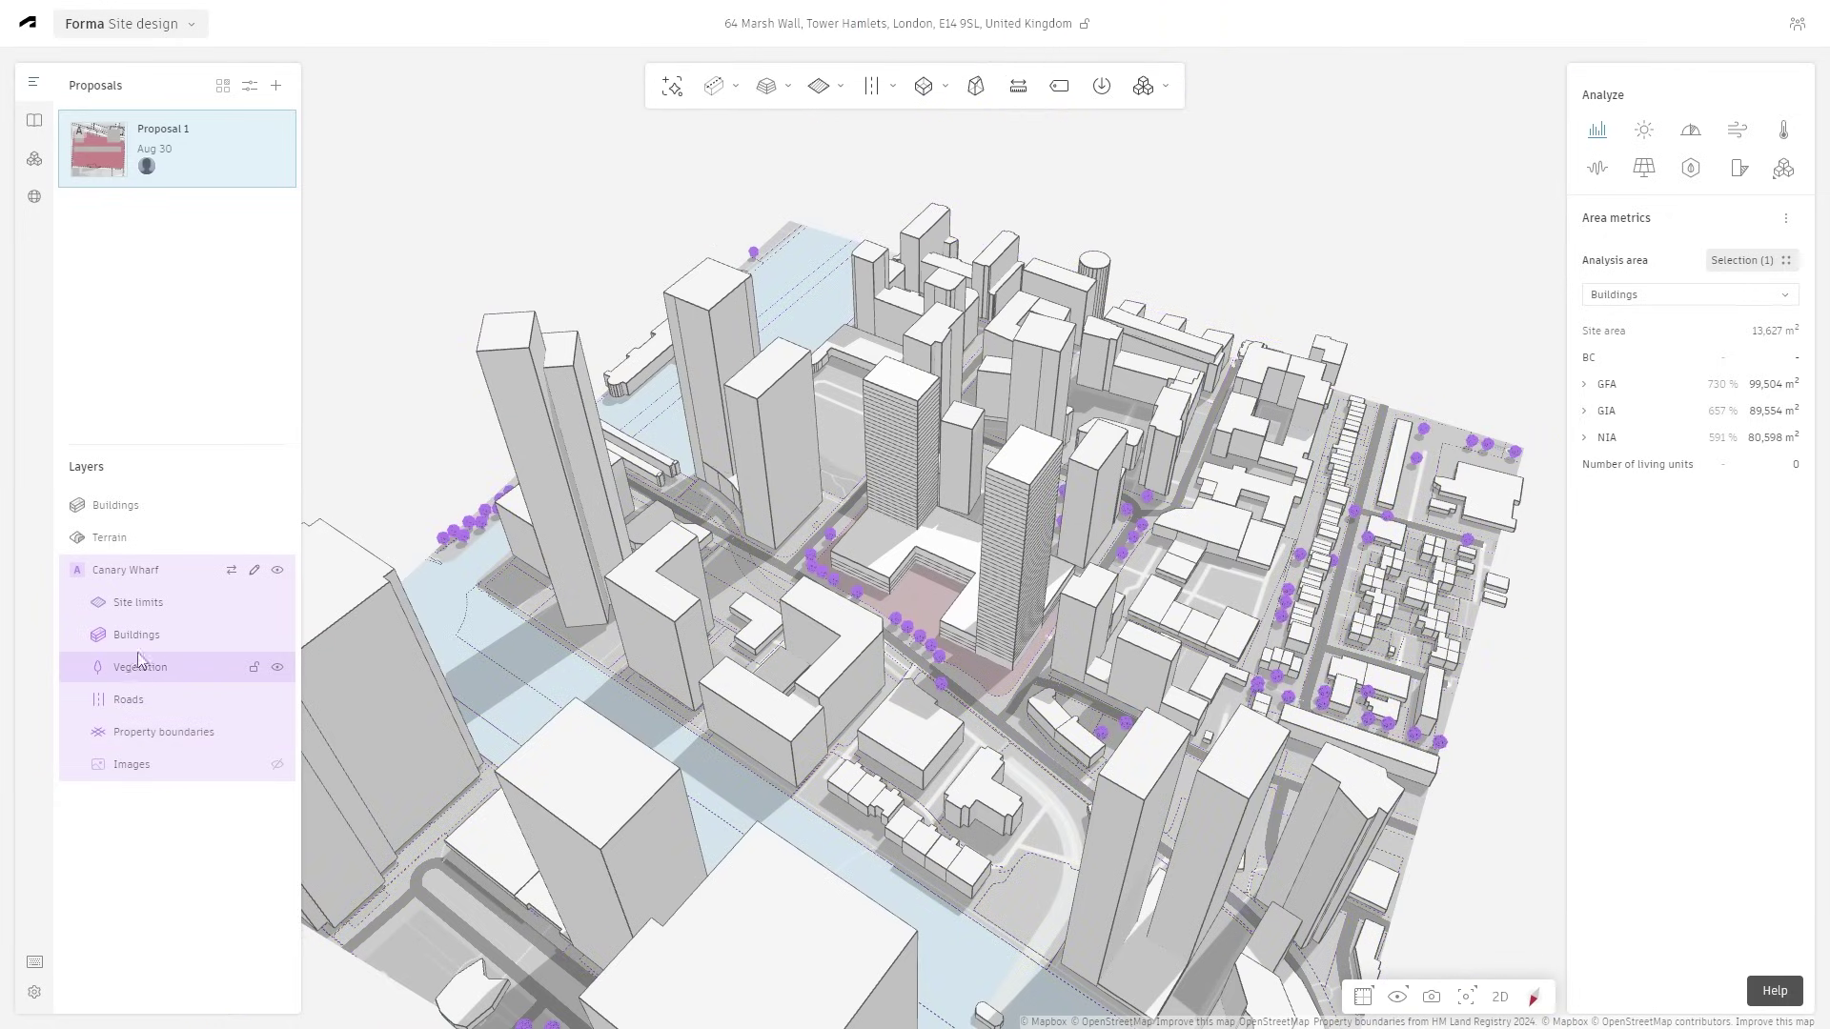
# - Hide the Buildings layer of the Canary Wharf base and show it again
pyautogui.click(277, 636)
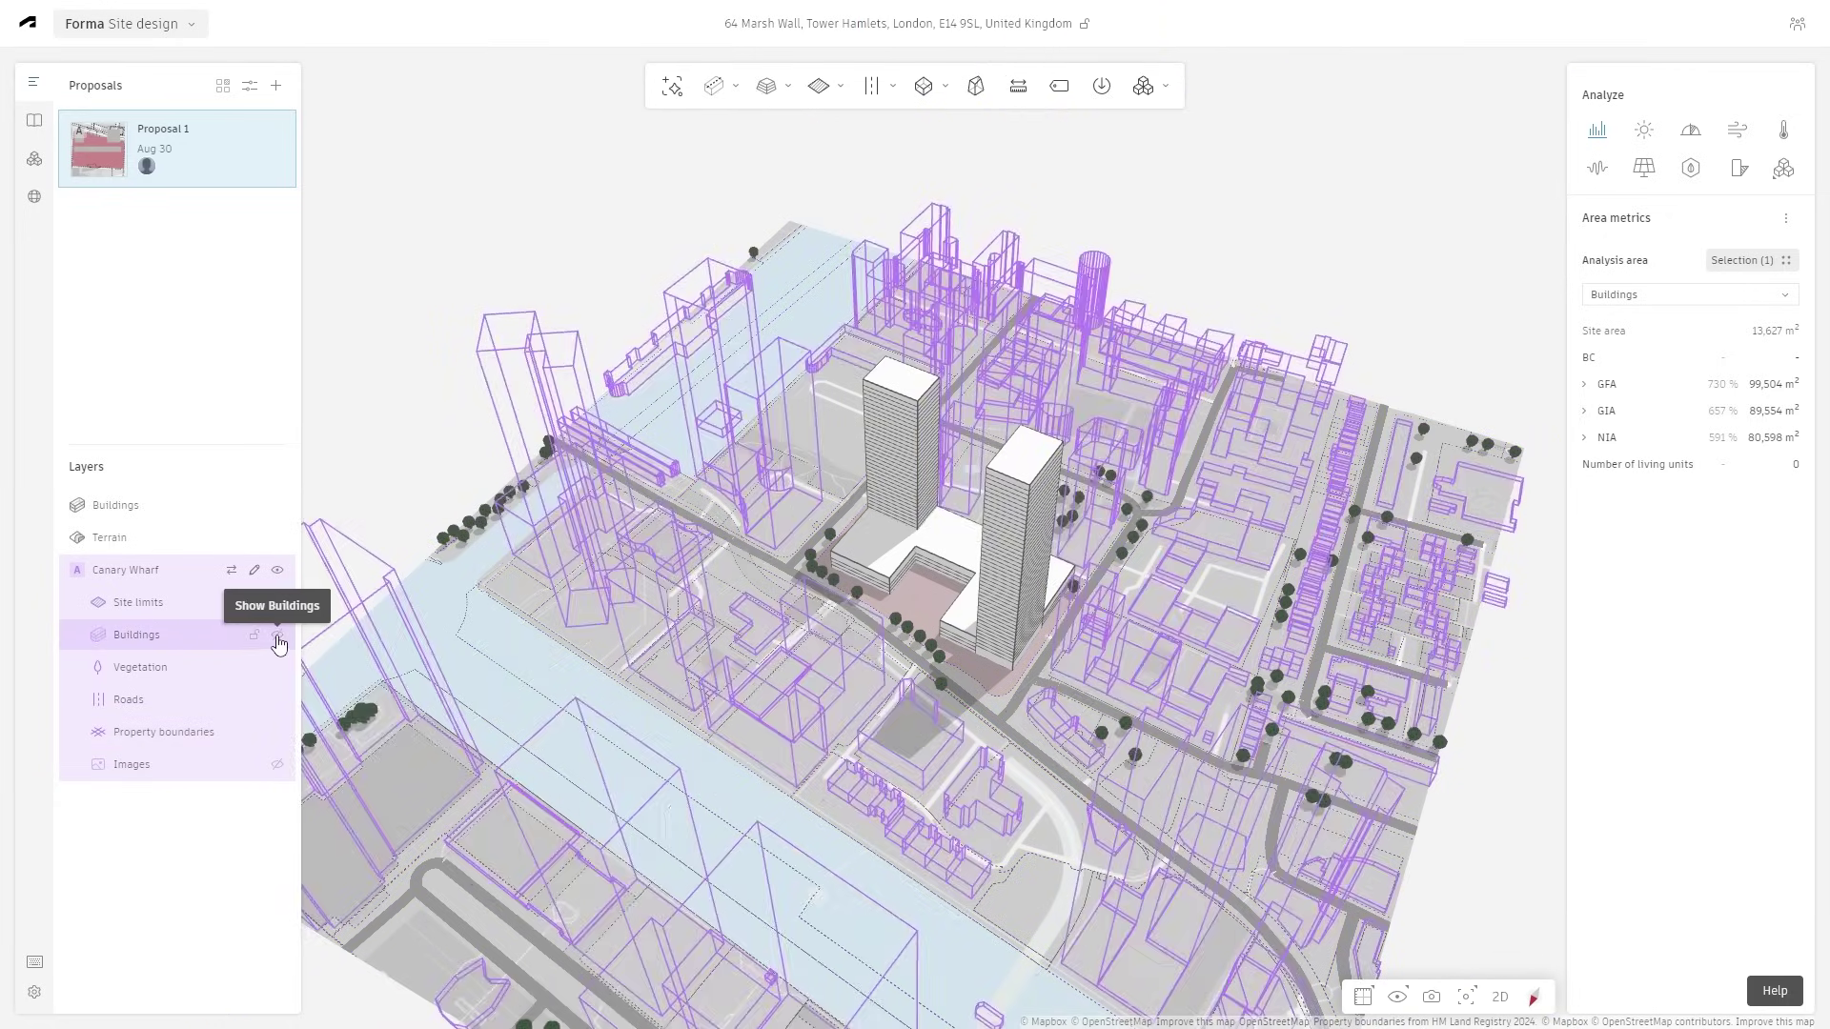
pyautogui.click(277, 635)
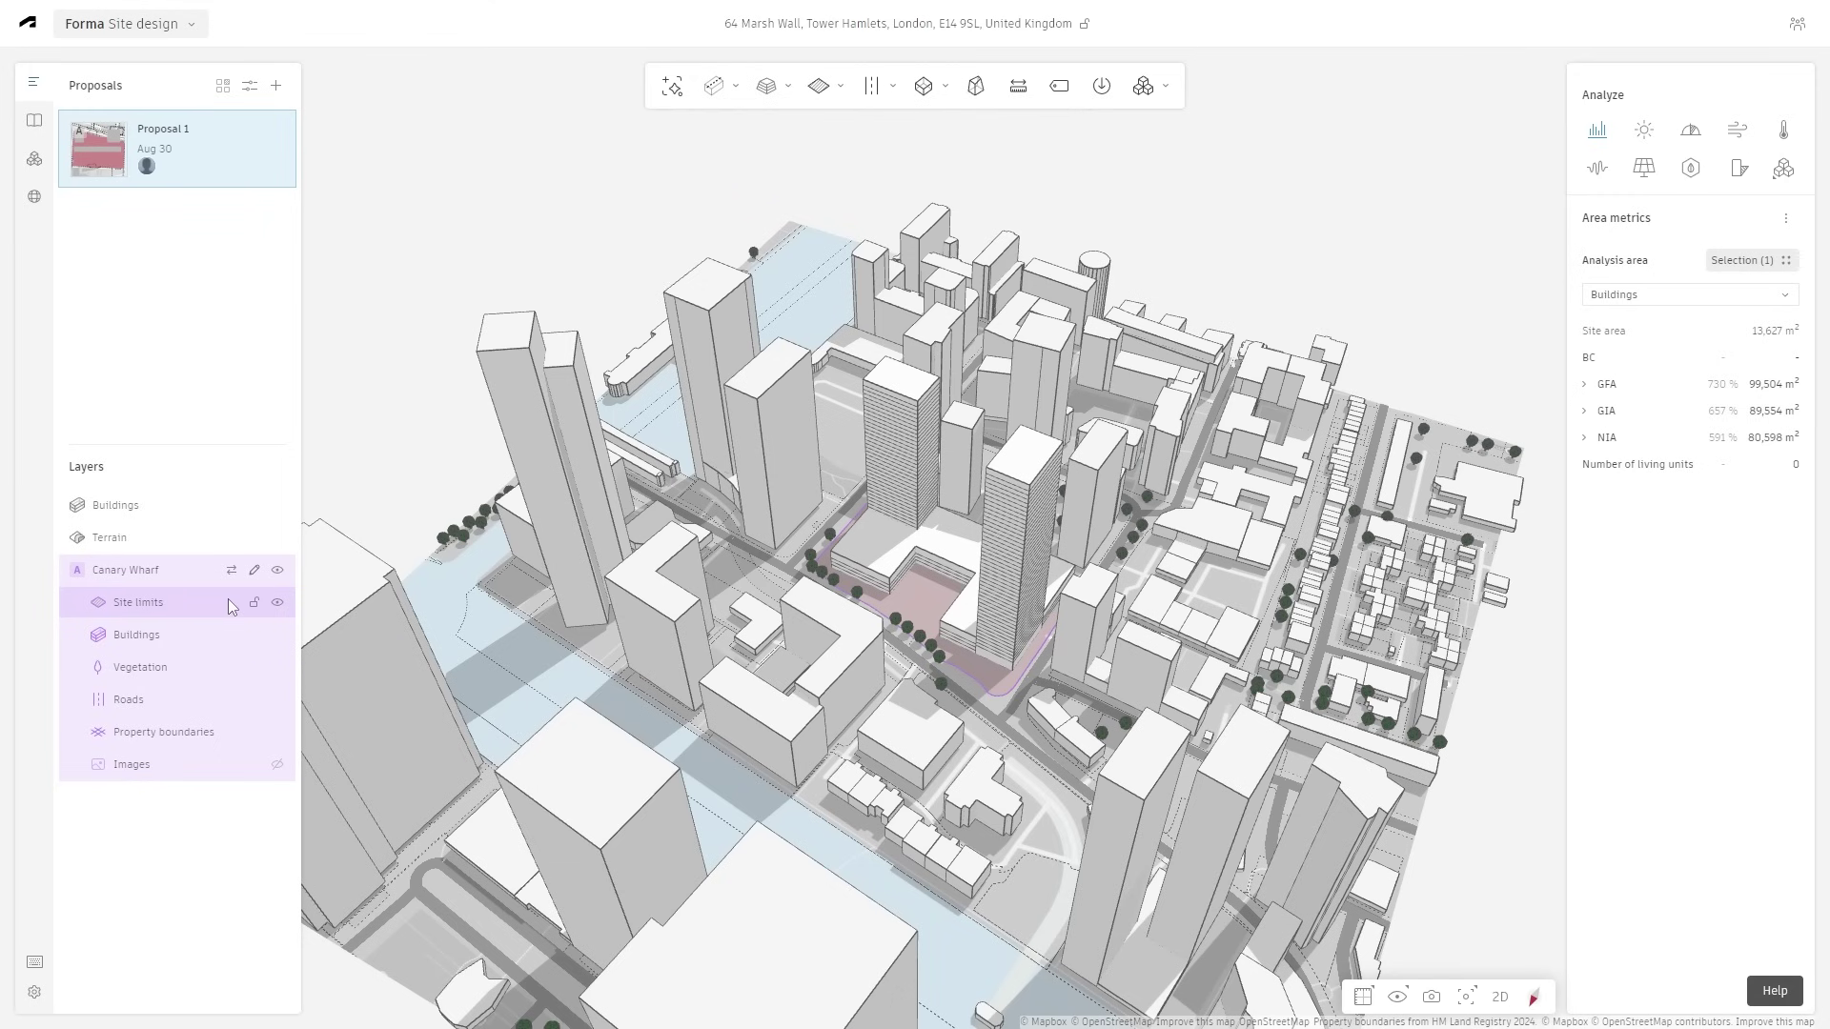
# - Highlight the Canary Wharf site limit and the proposal's own buildings in the model to inspect them
pyautogui.click(157, 602)
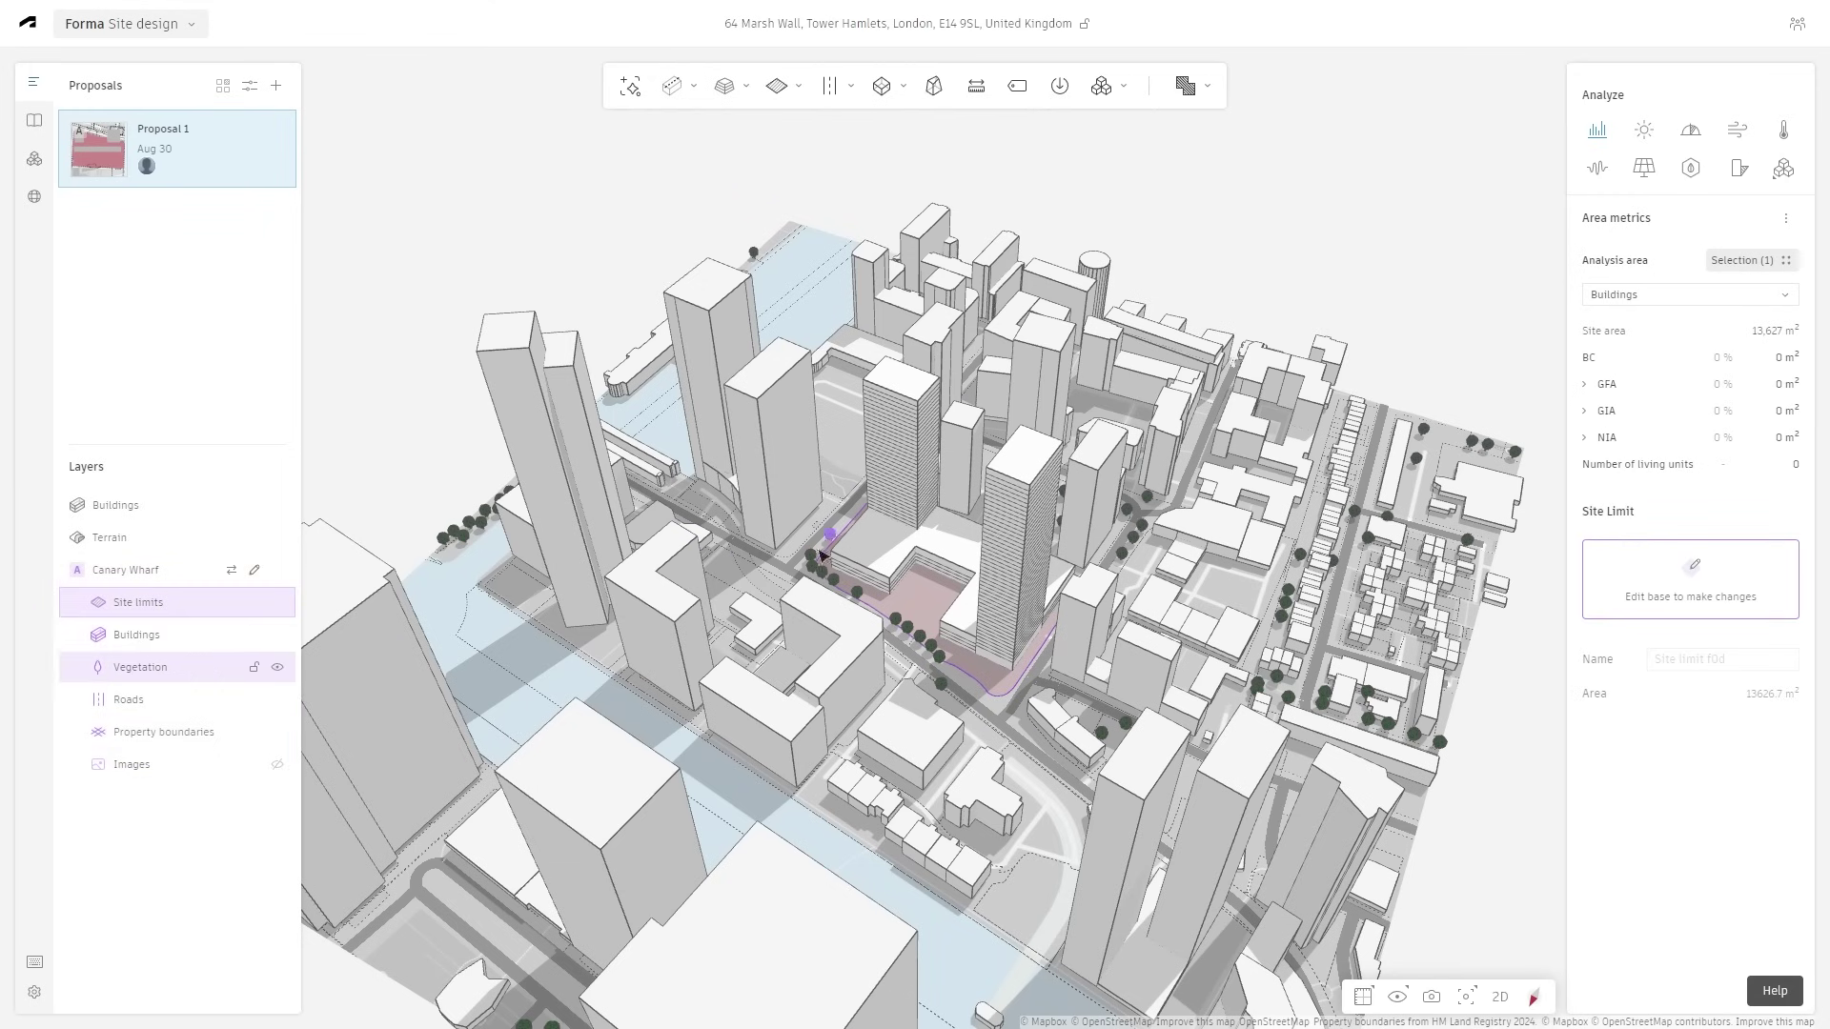
pyautogui.scroll(3, 1091, 606)
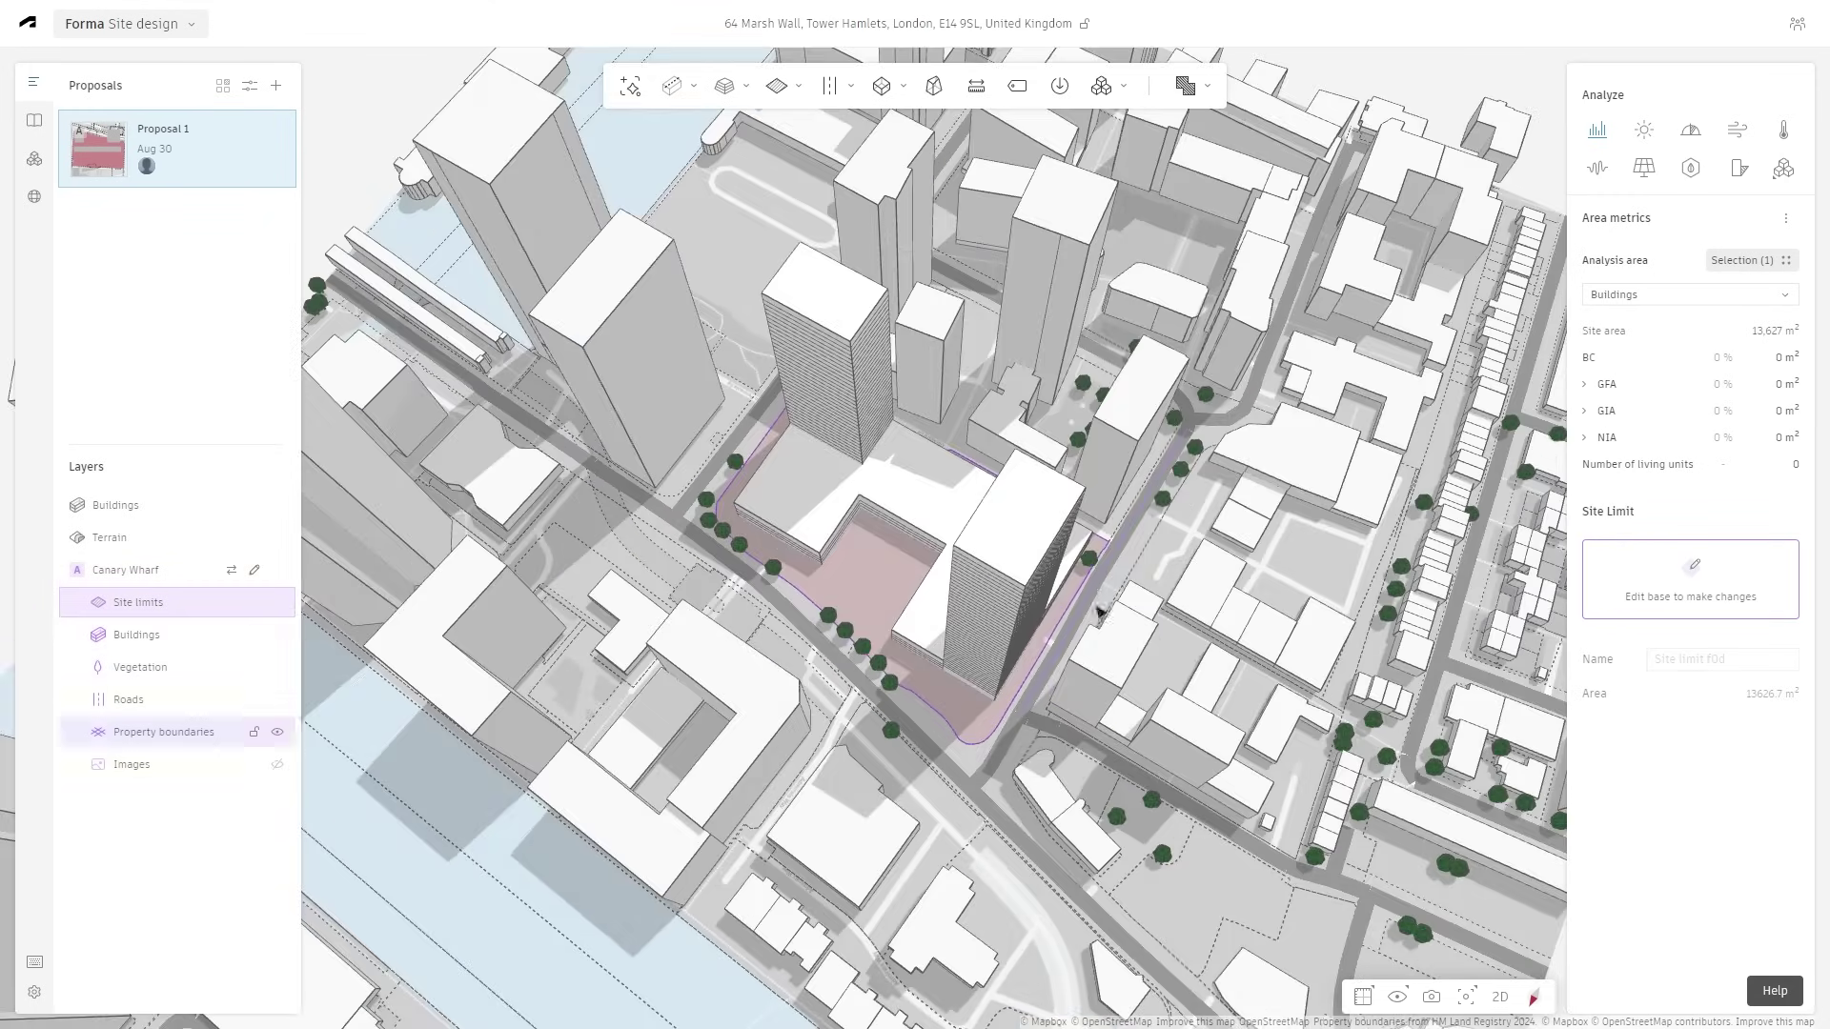
pyautogui.moveTo(1022, 497); pyautogui.dragTo(884, 587, button='right')
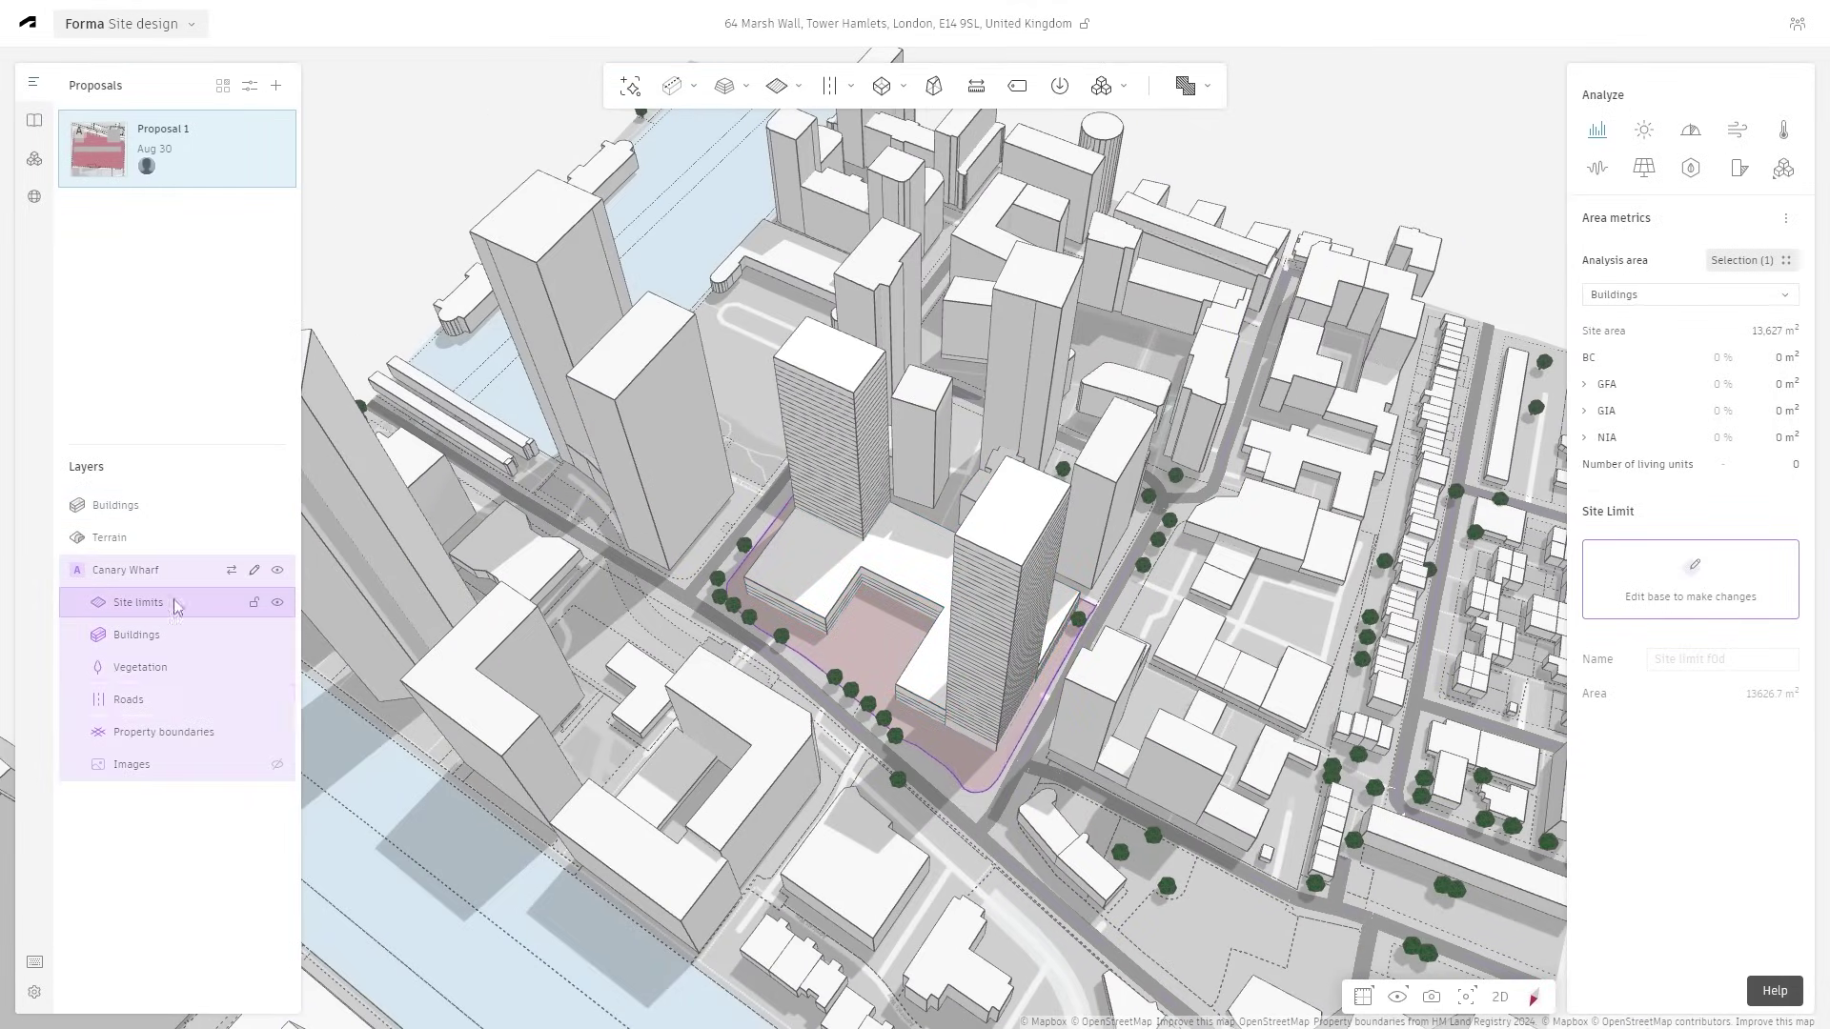
pyautogui.click(107, 510)
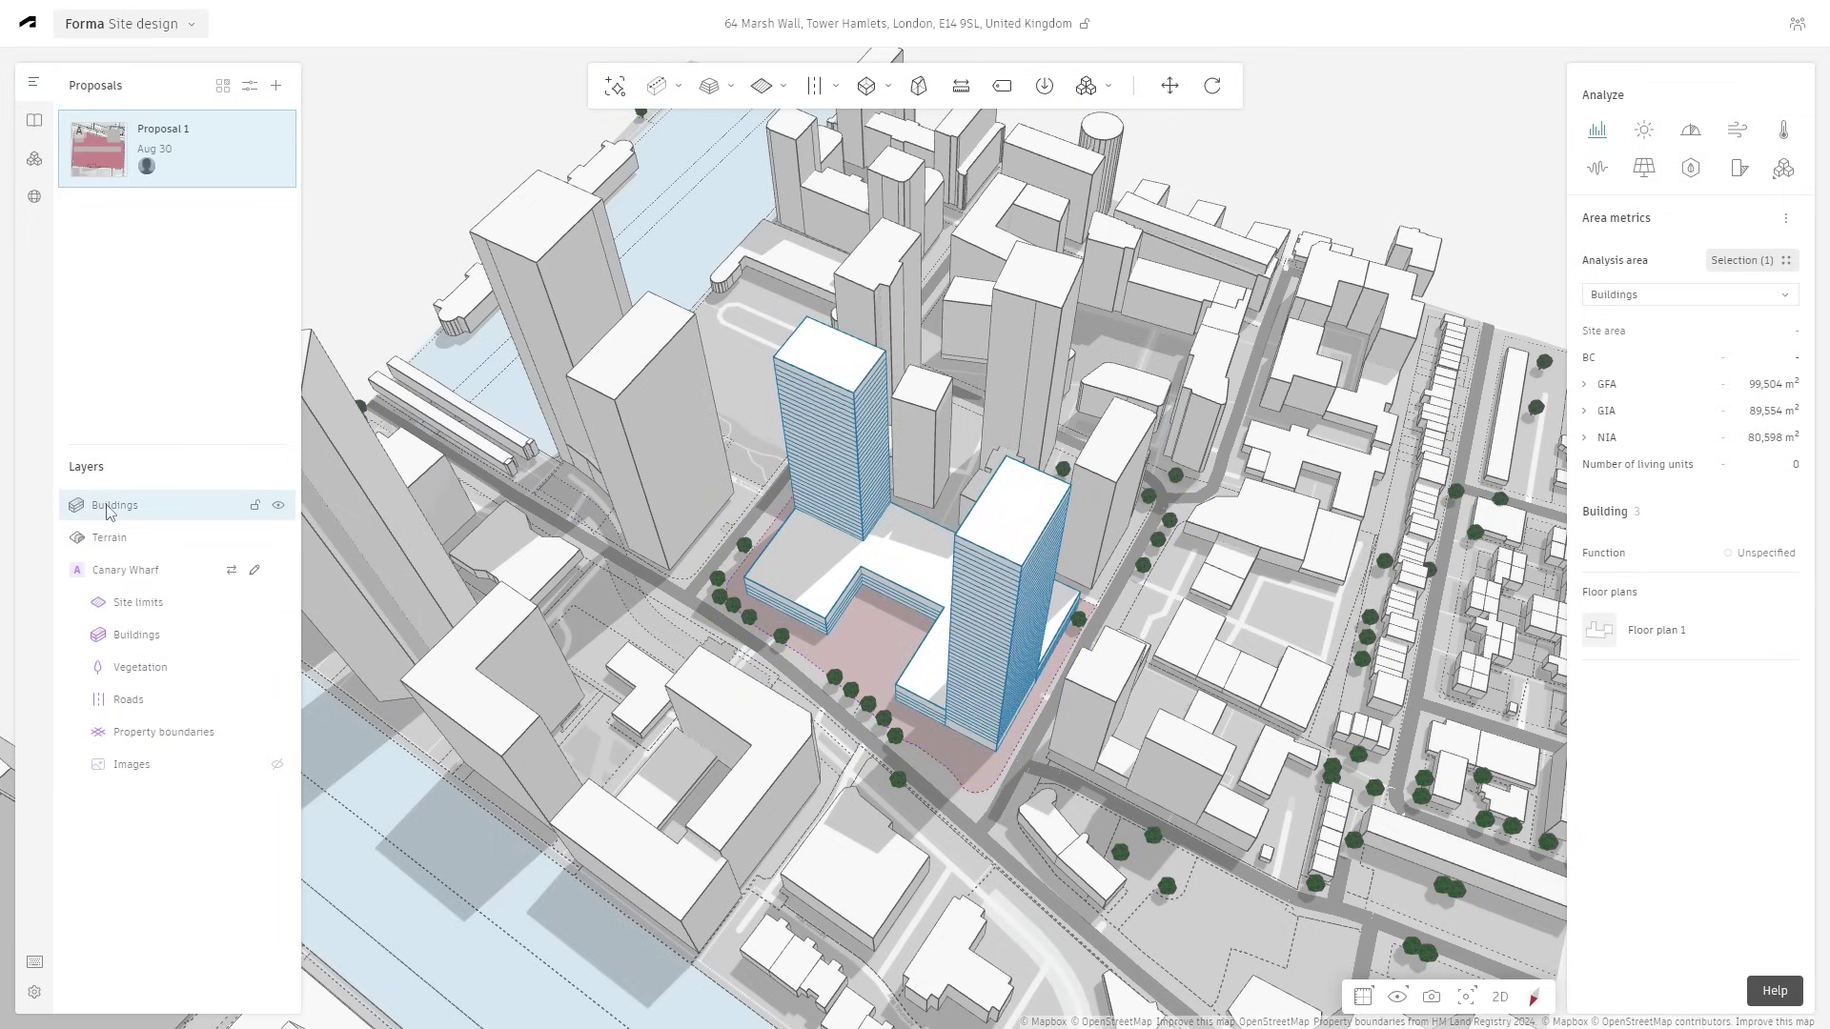
pyautogui.click(112, 509)
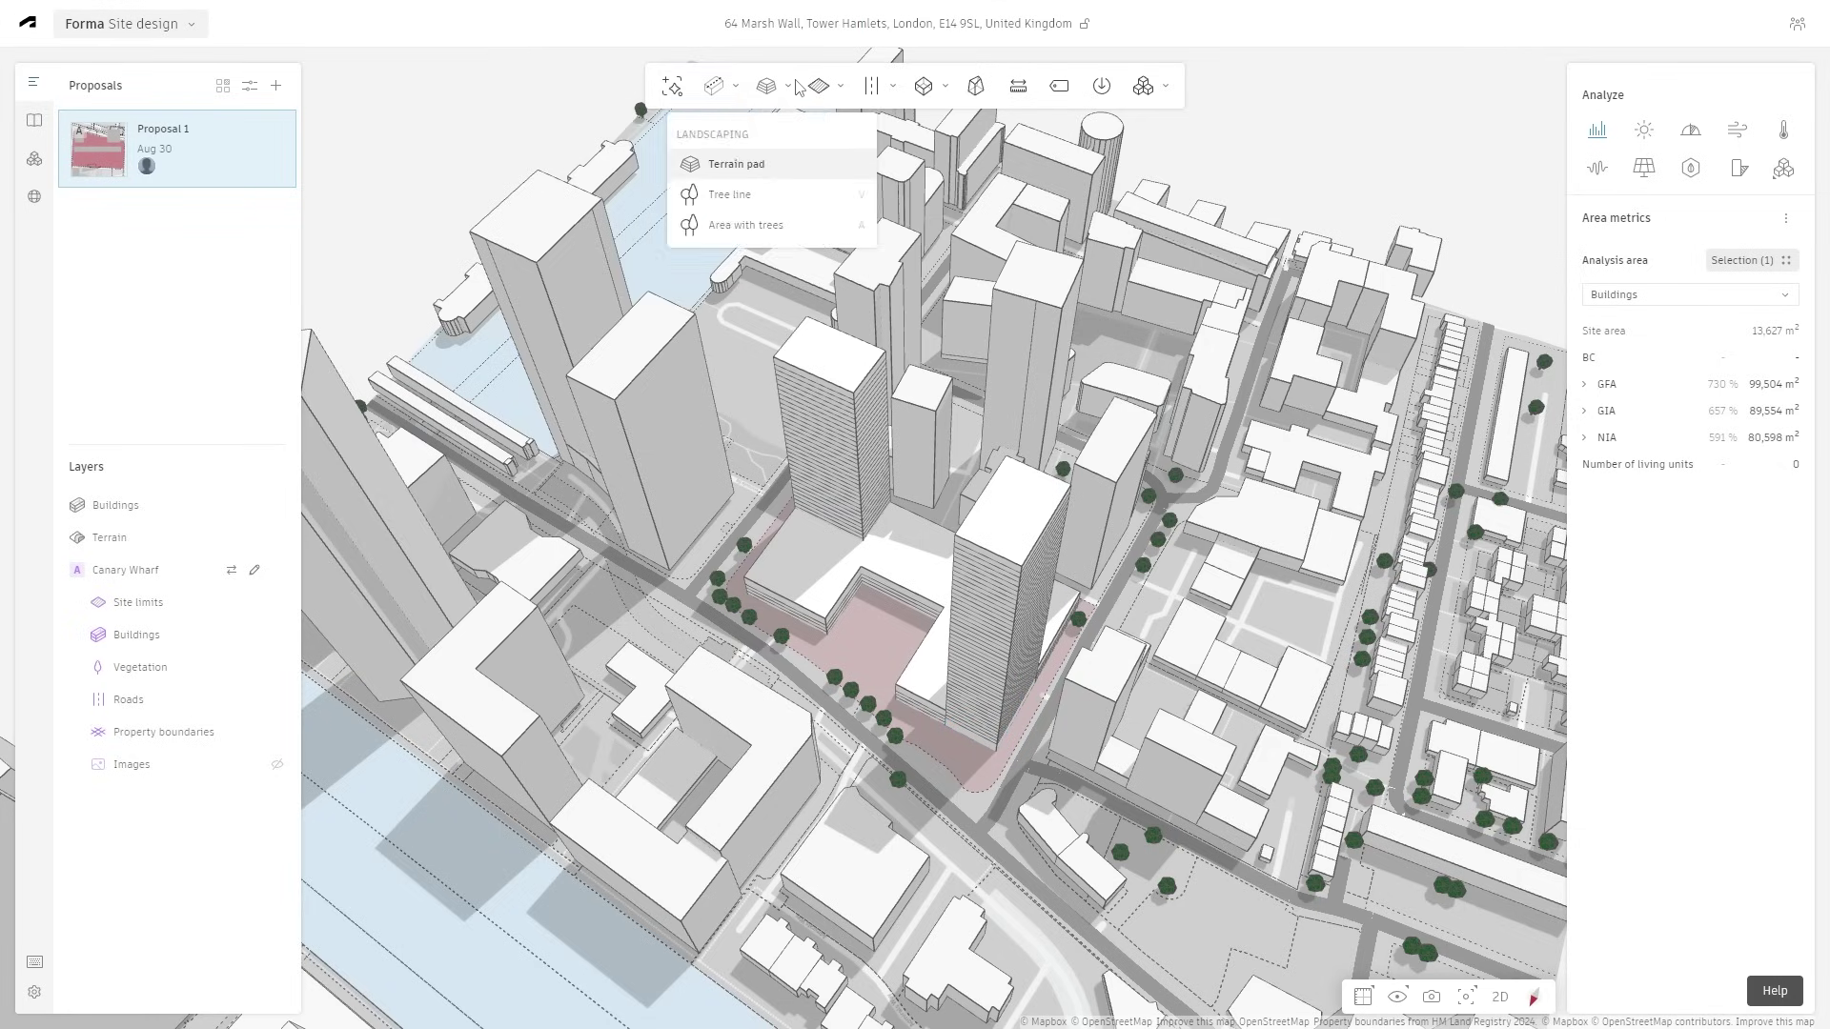
pyautogui.moveTo(710, 87)
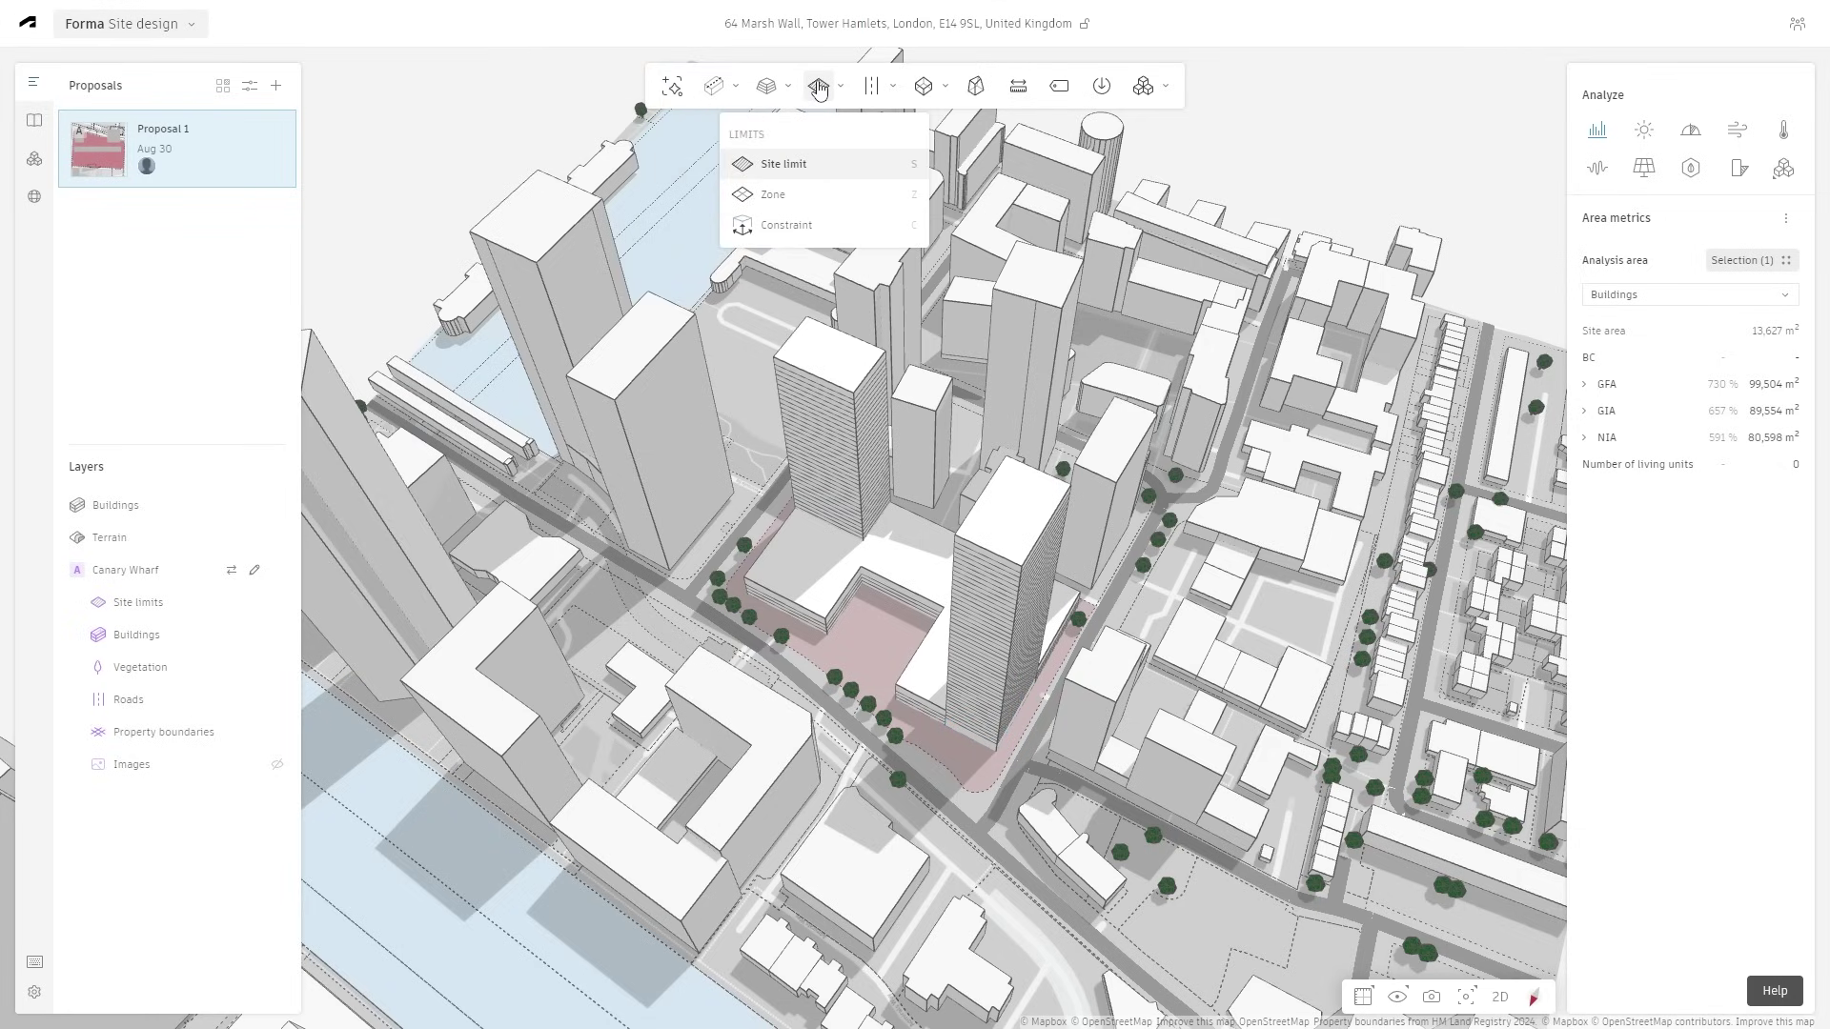
pyautogui.moveTo(938, 91)
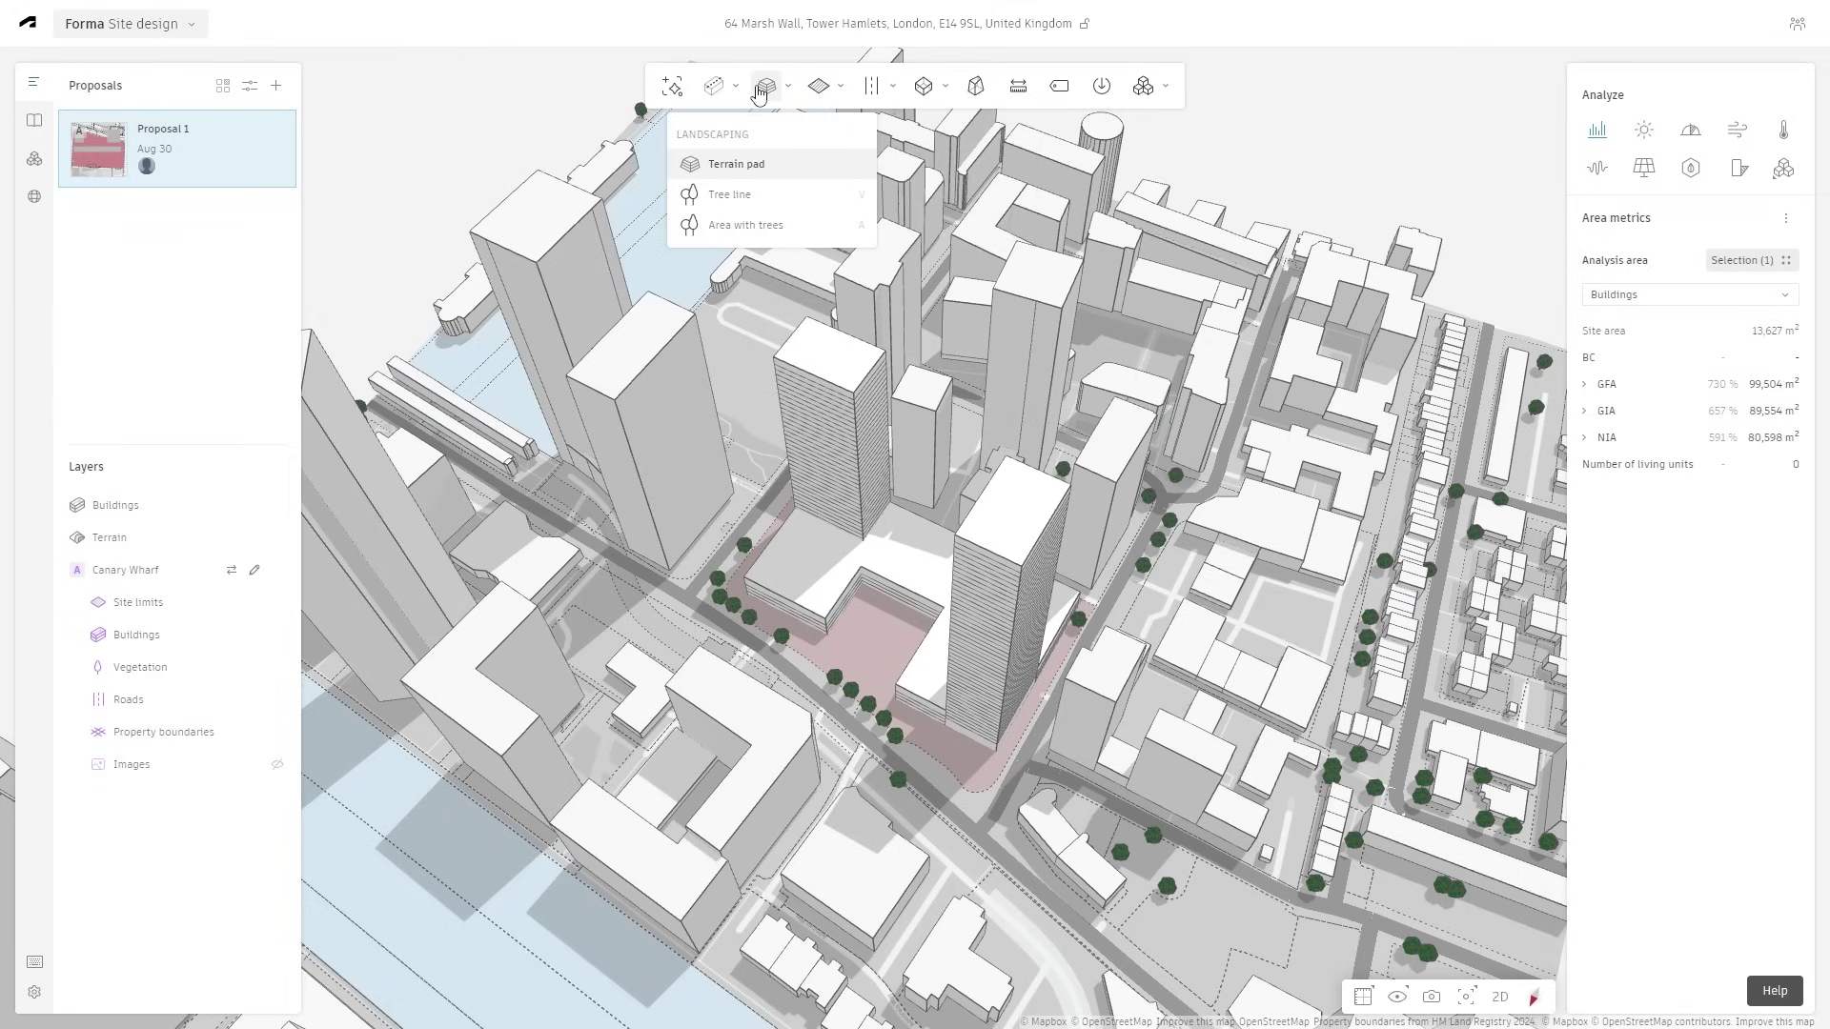
pyautogui.moveTo(1151, 91)
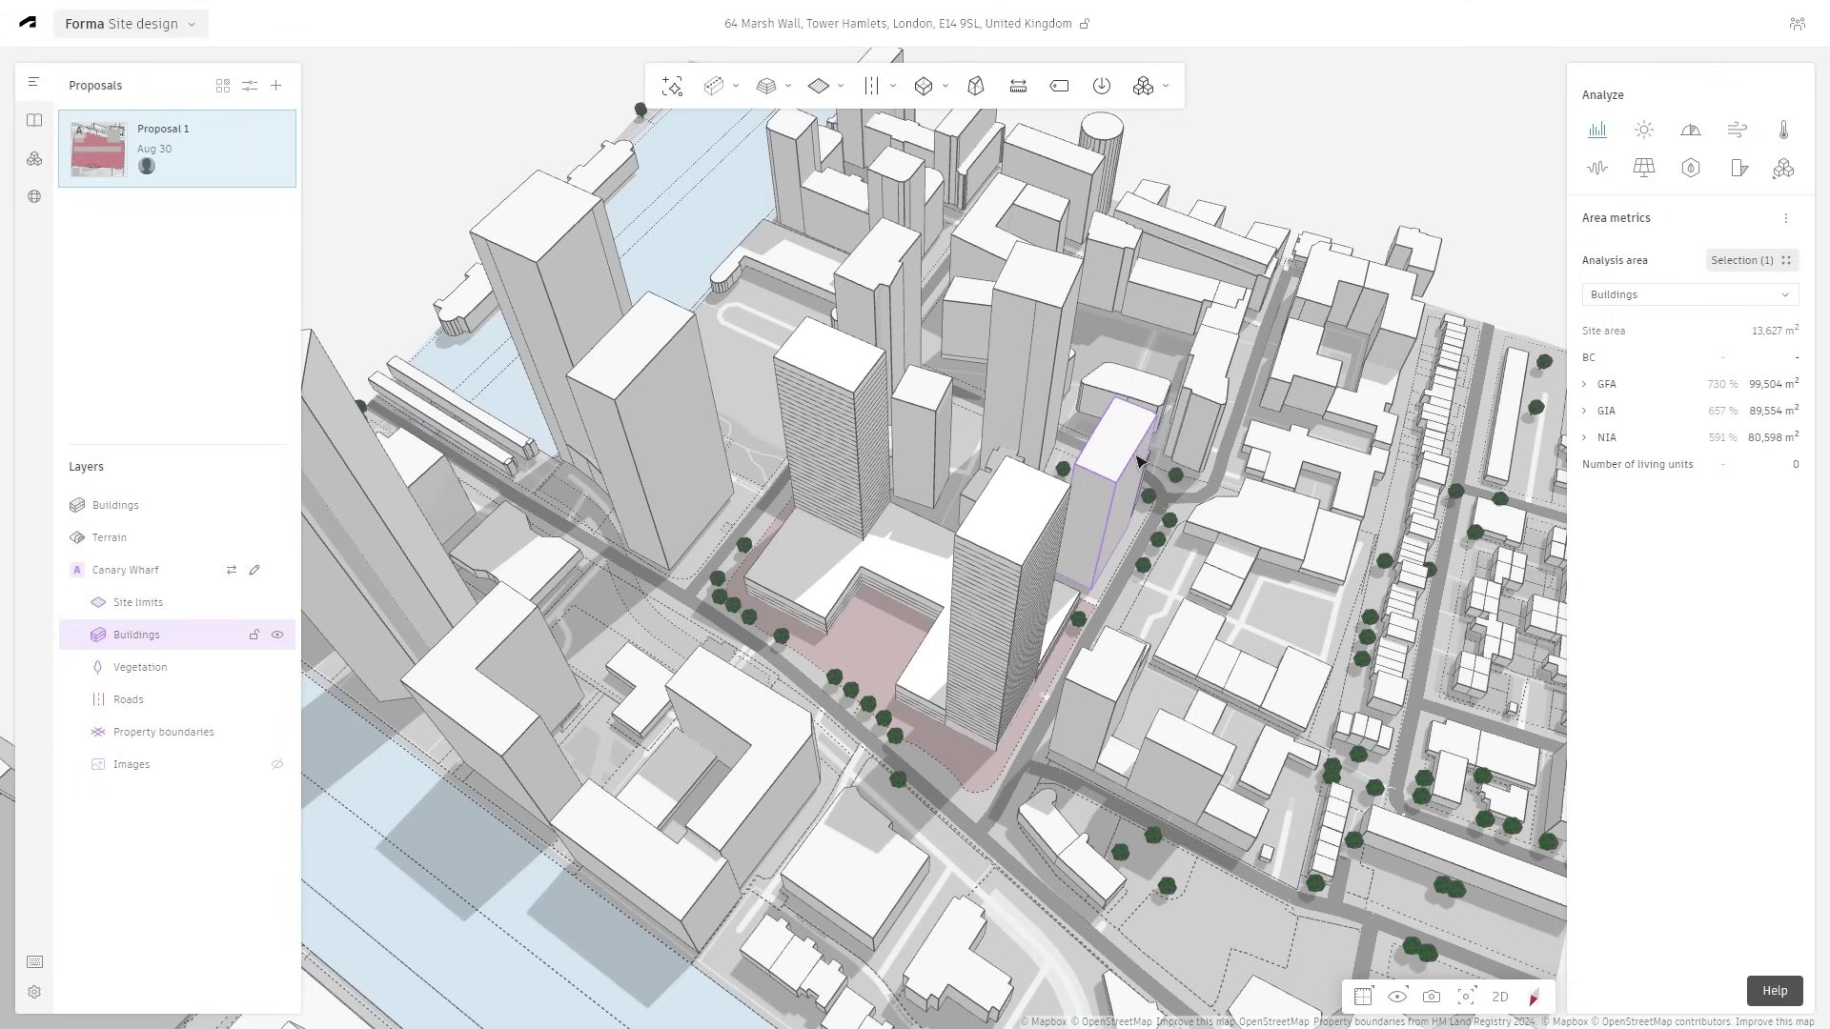
pyautogui.scroll(-3, 1106, 533)
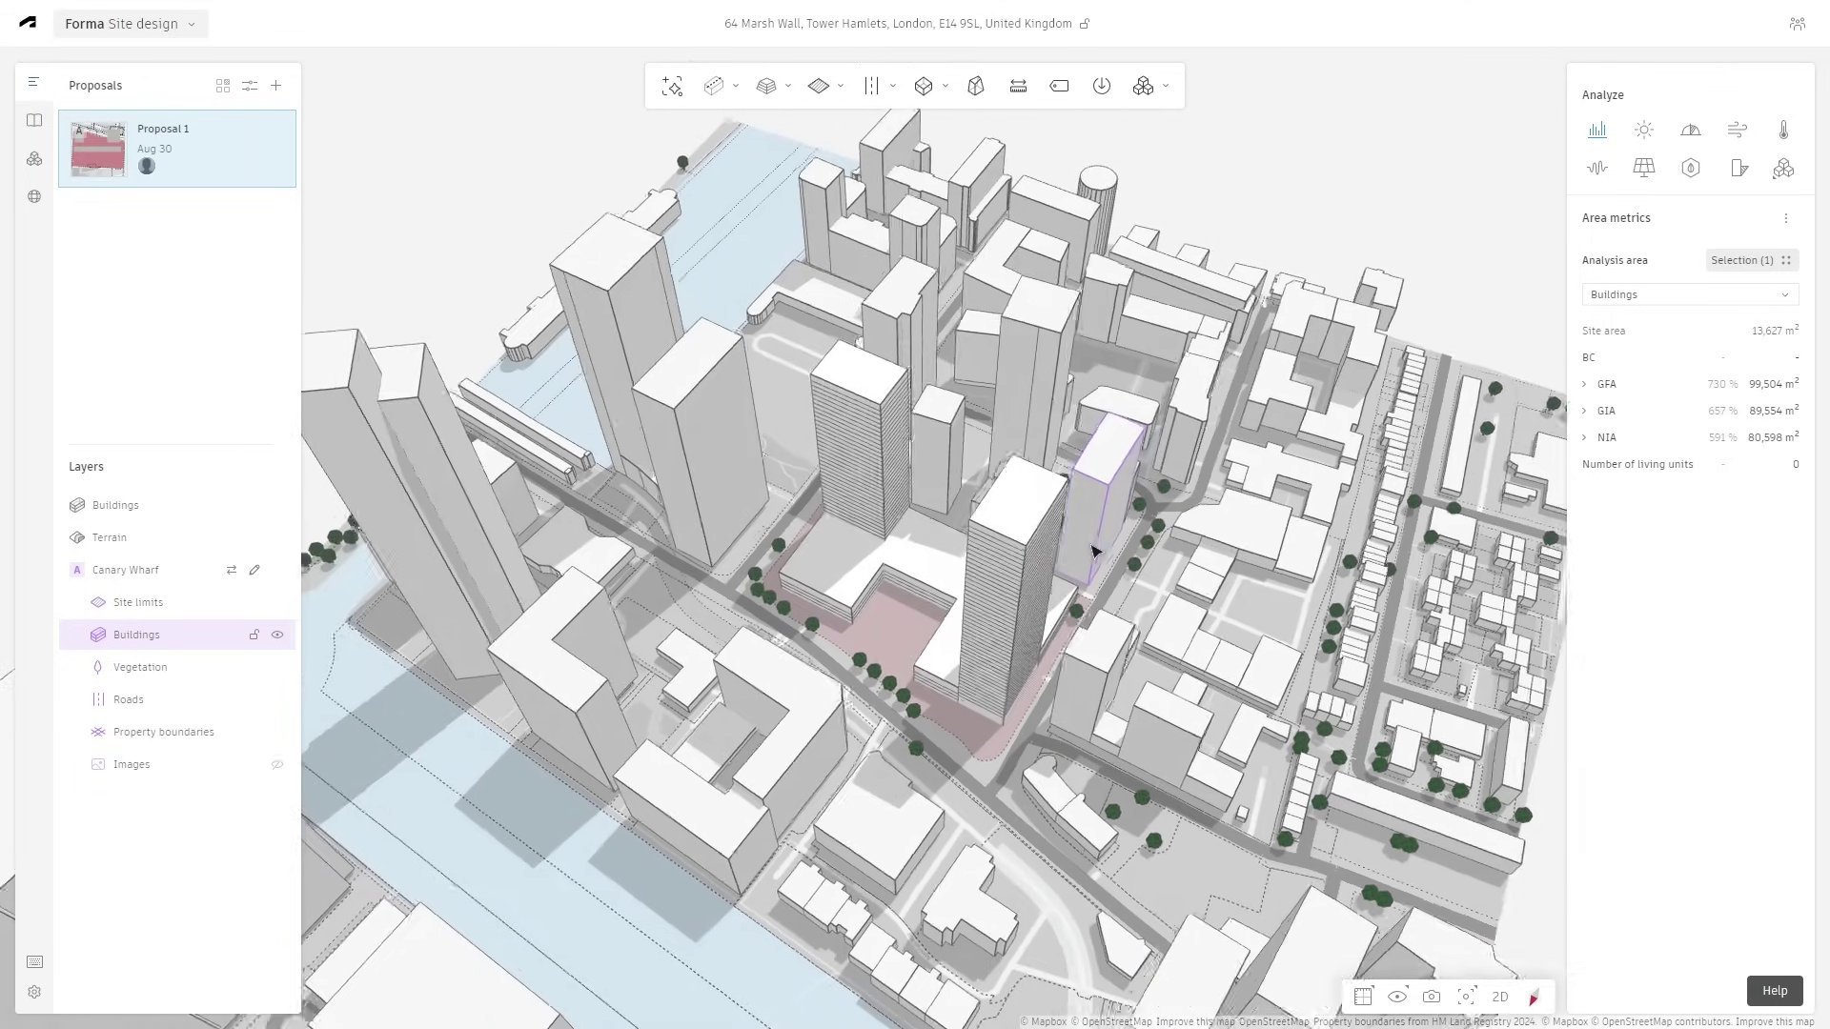
pyautogui.moveTo(1094, 550); pyautogui.dragTo(1332, 417, button='right')
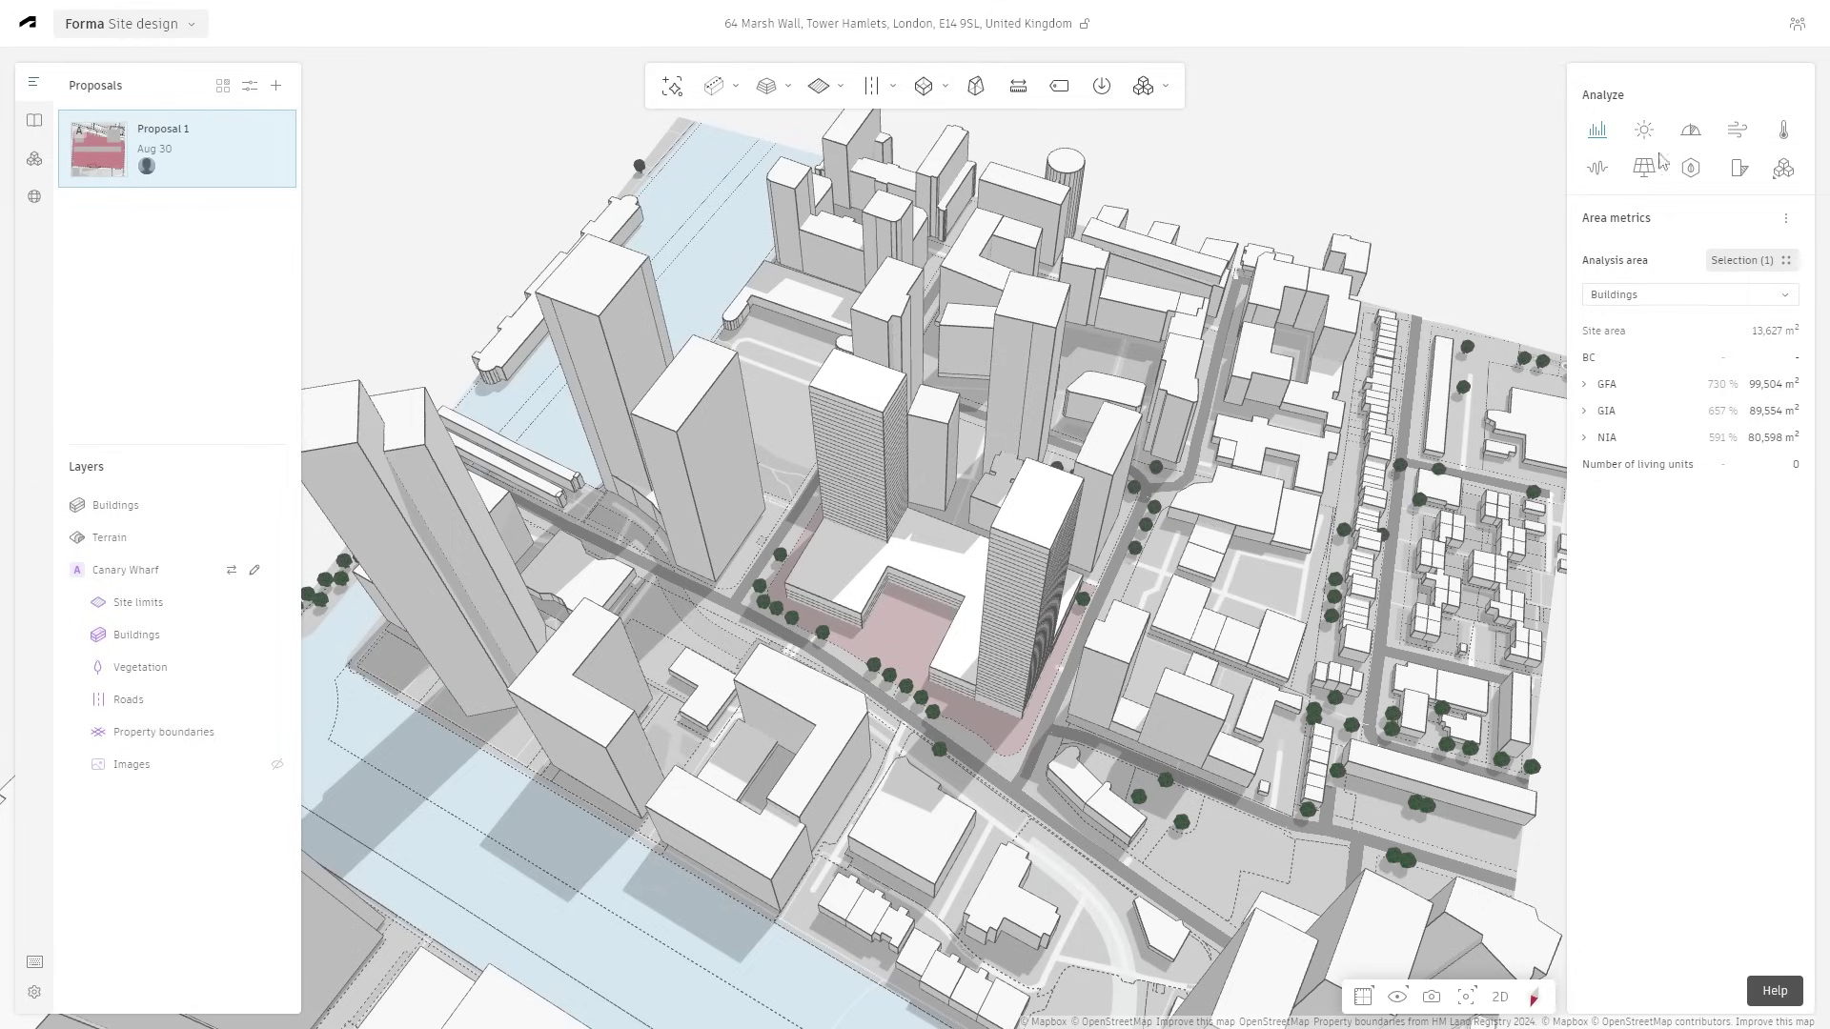
# - Show the noise analysis for the area around the proposal site
pyautogui.moveTo(1604, 178)
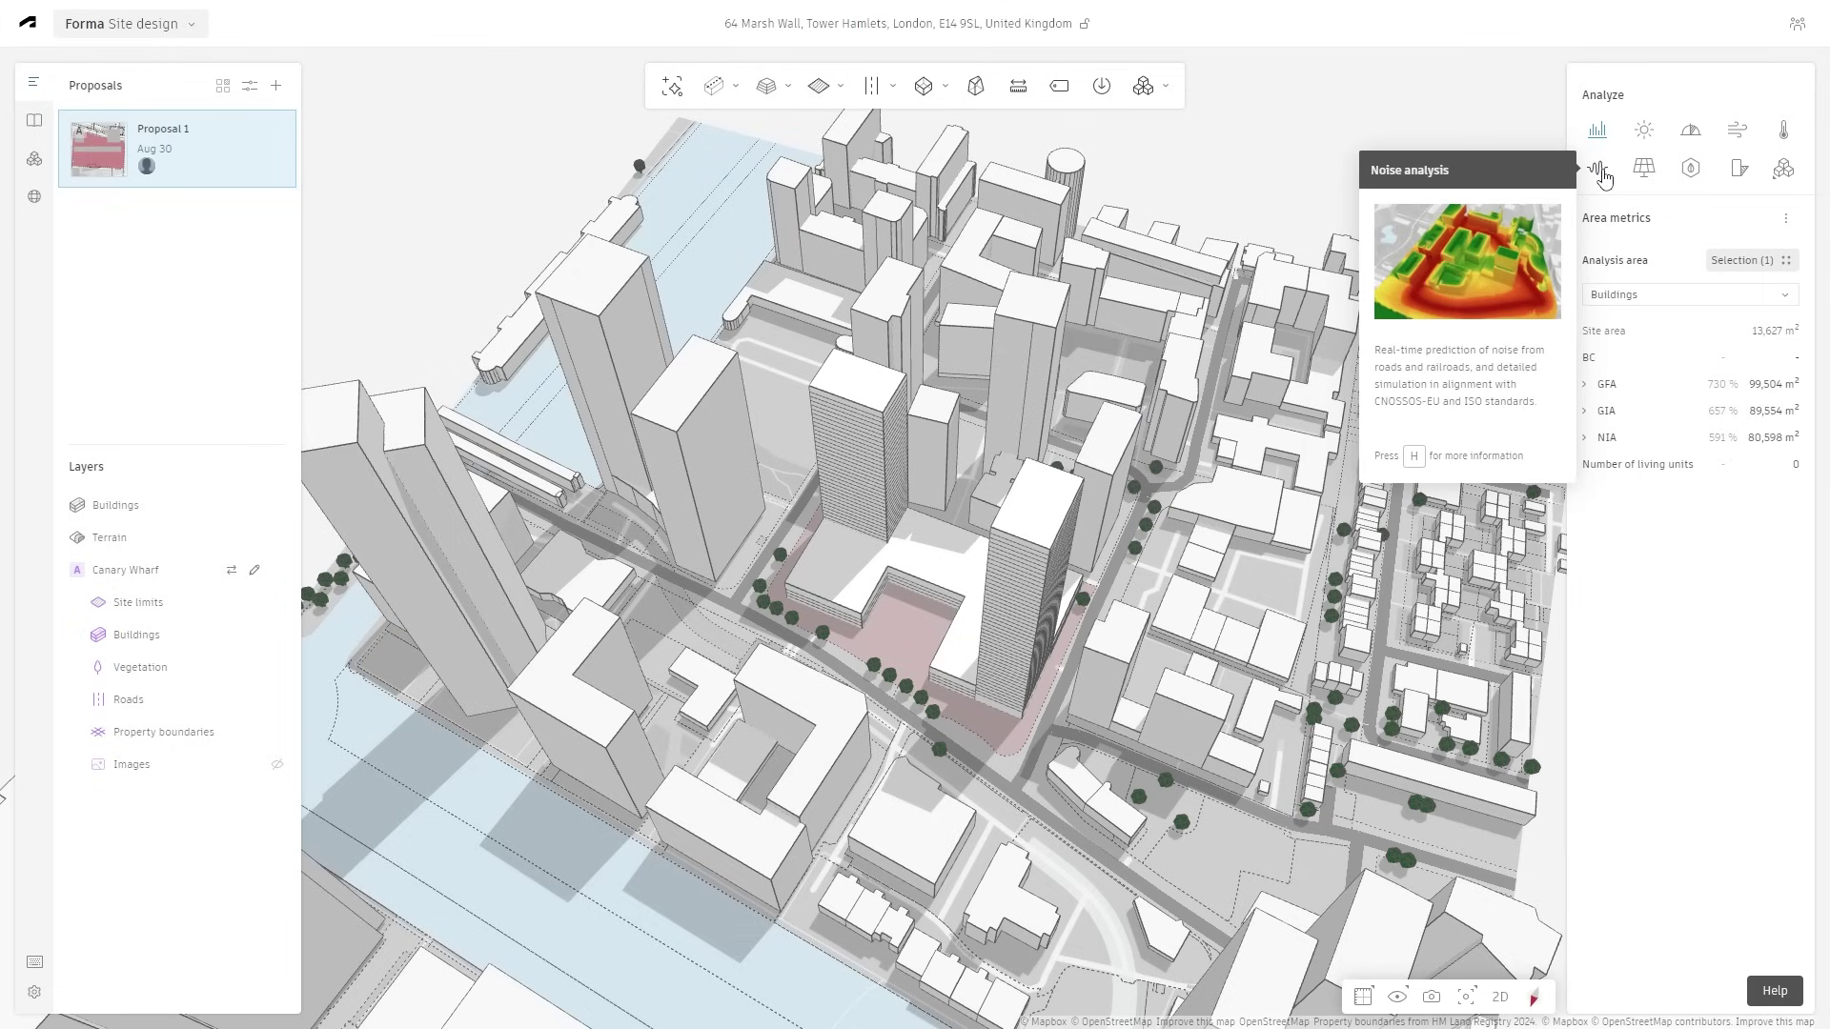
pyautogui.click(1604, 178)
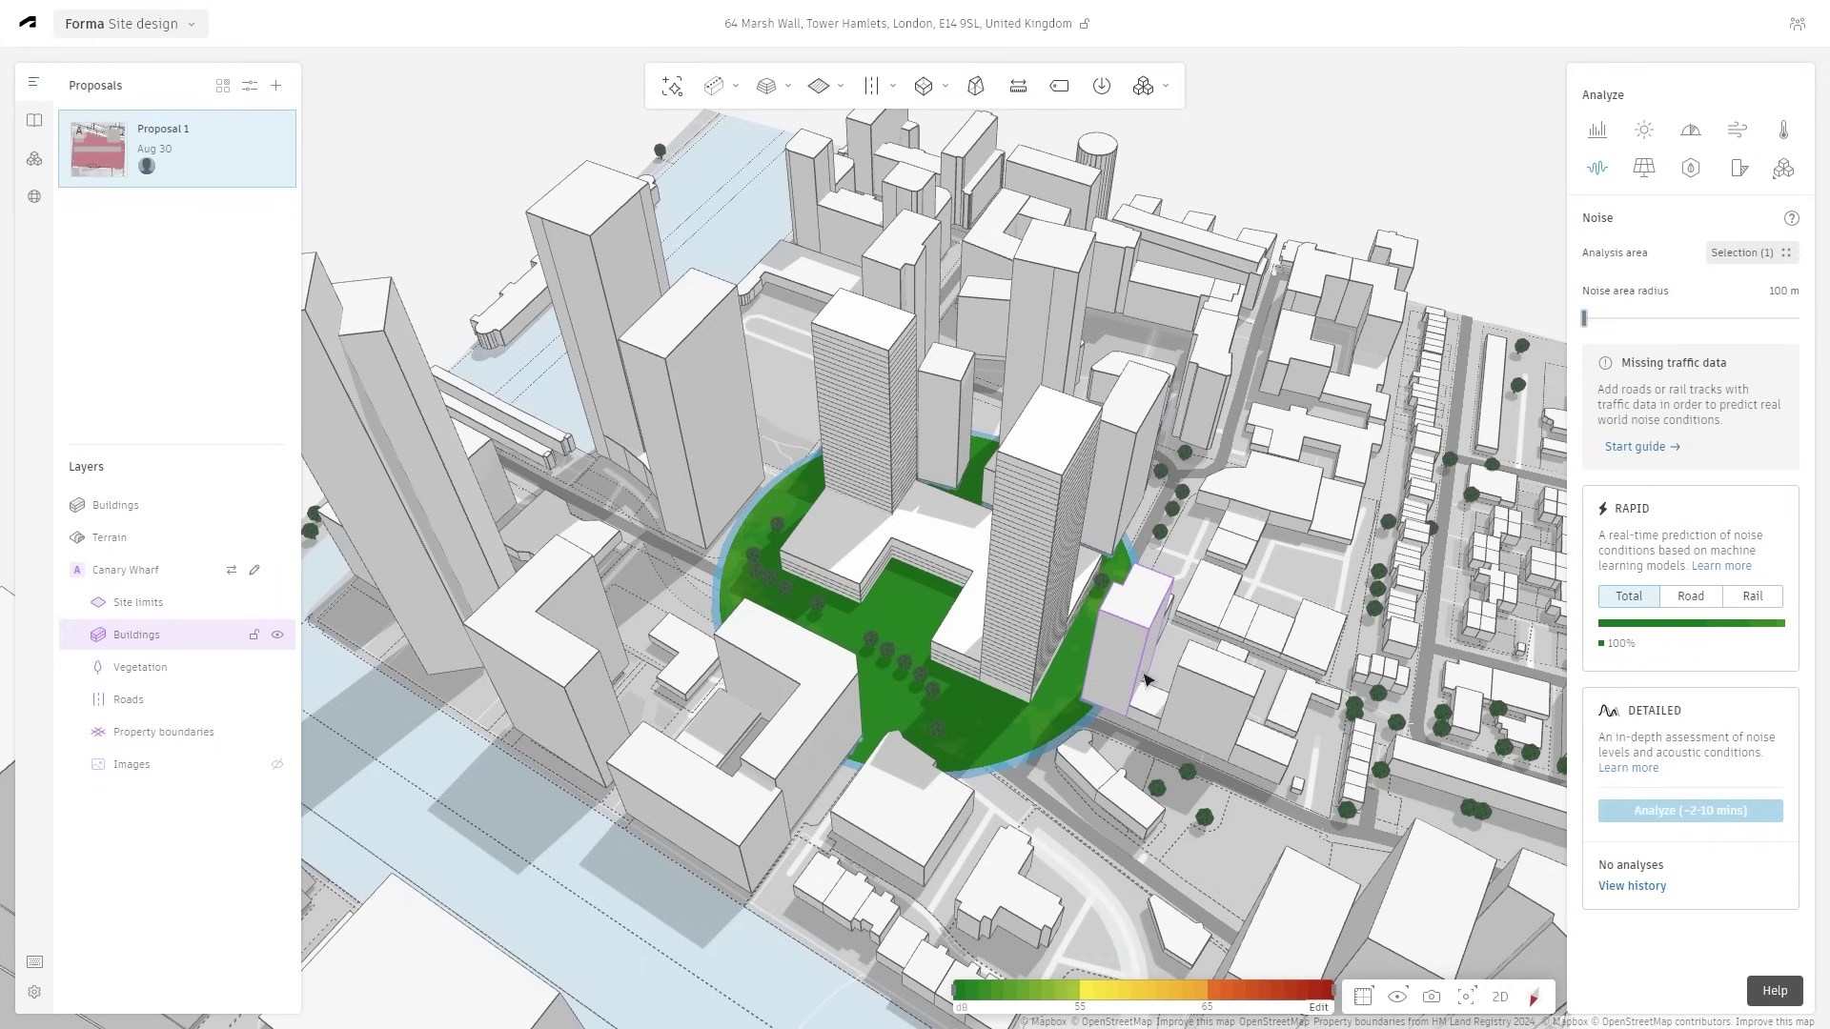
pyautogui.click(1223, 727)
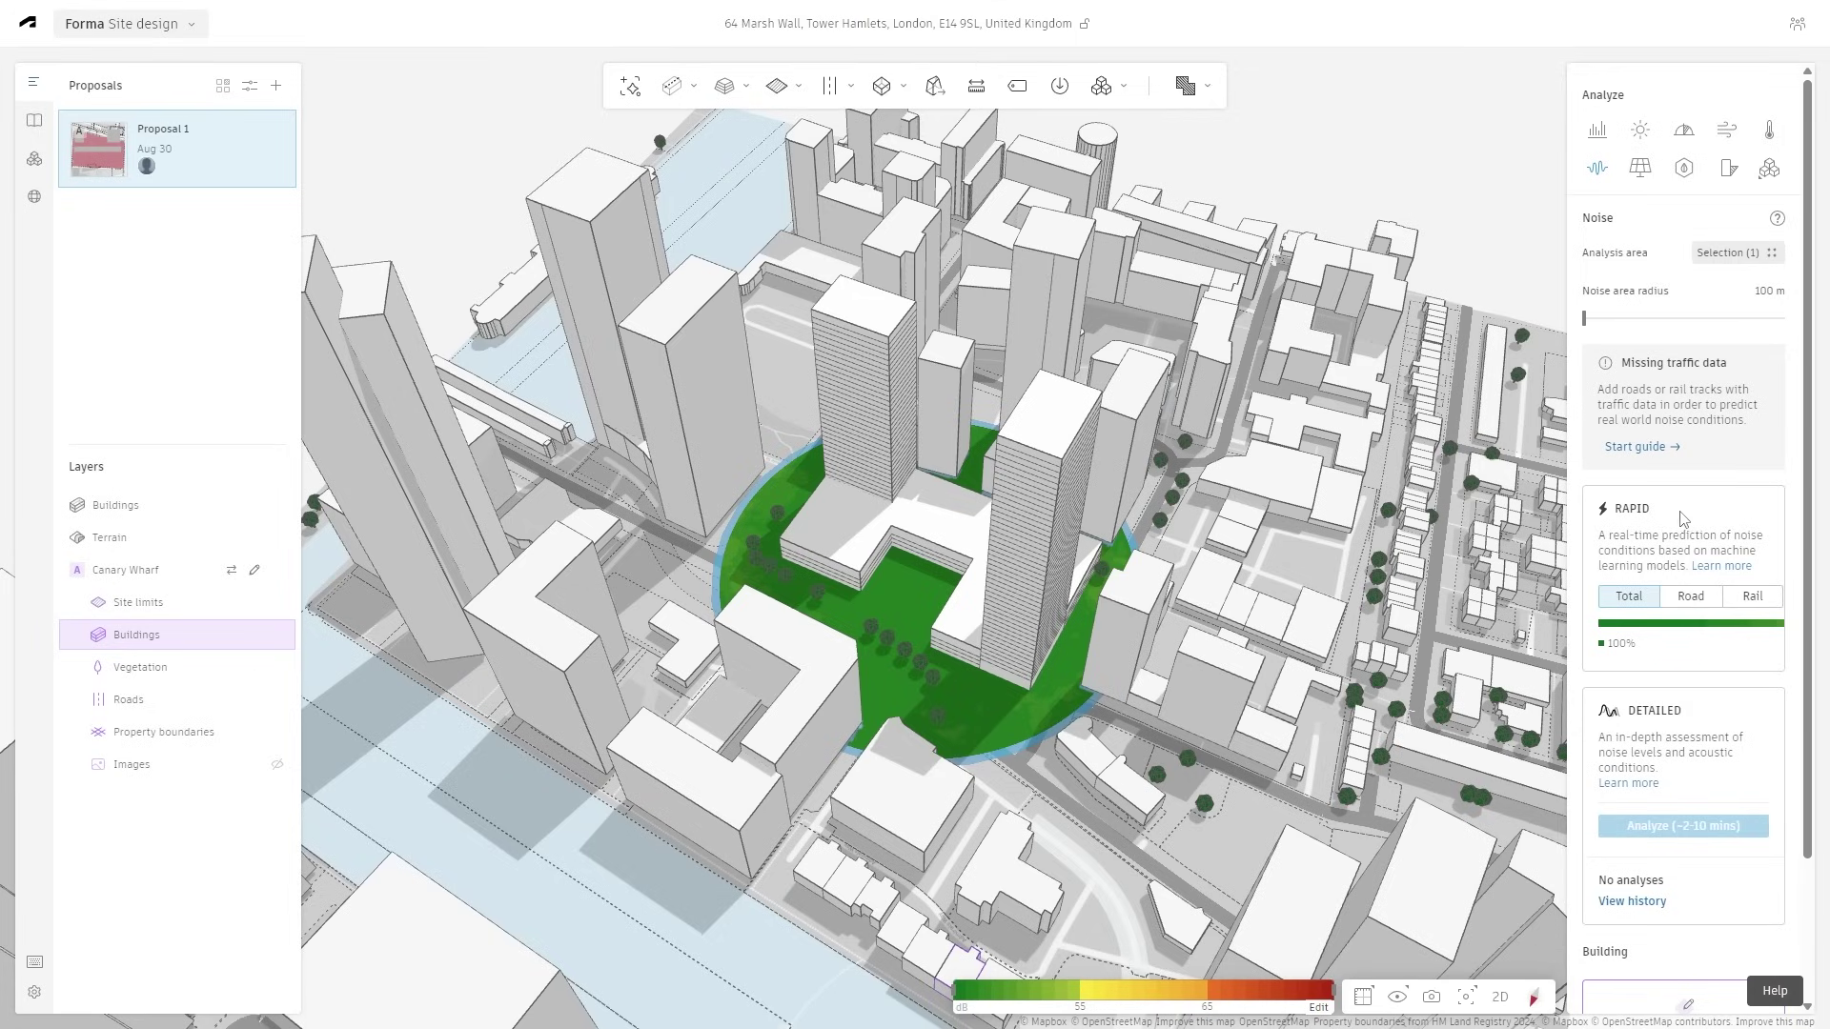
# - Read the descriptions of the Rapid and Detailed noise analysis methods
pyautogui.doubleClick(1600, 701)
pyautogui.click(1619, 514)
pyautogui.moveTo(1617, 513); pyautogui.dragTo(1651, 511)
pyautogui.click(1656, 511)
pyautogui.doubleClick(1651, 513)
pyautogui.click(1651, 513)
pyautogui.moveTo(1629, 710); pyautogui.dragTo(1683, 710)
pyautogui.click(1690, 712)
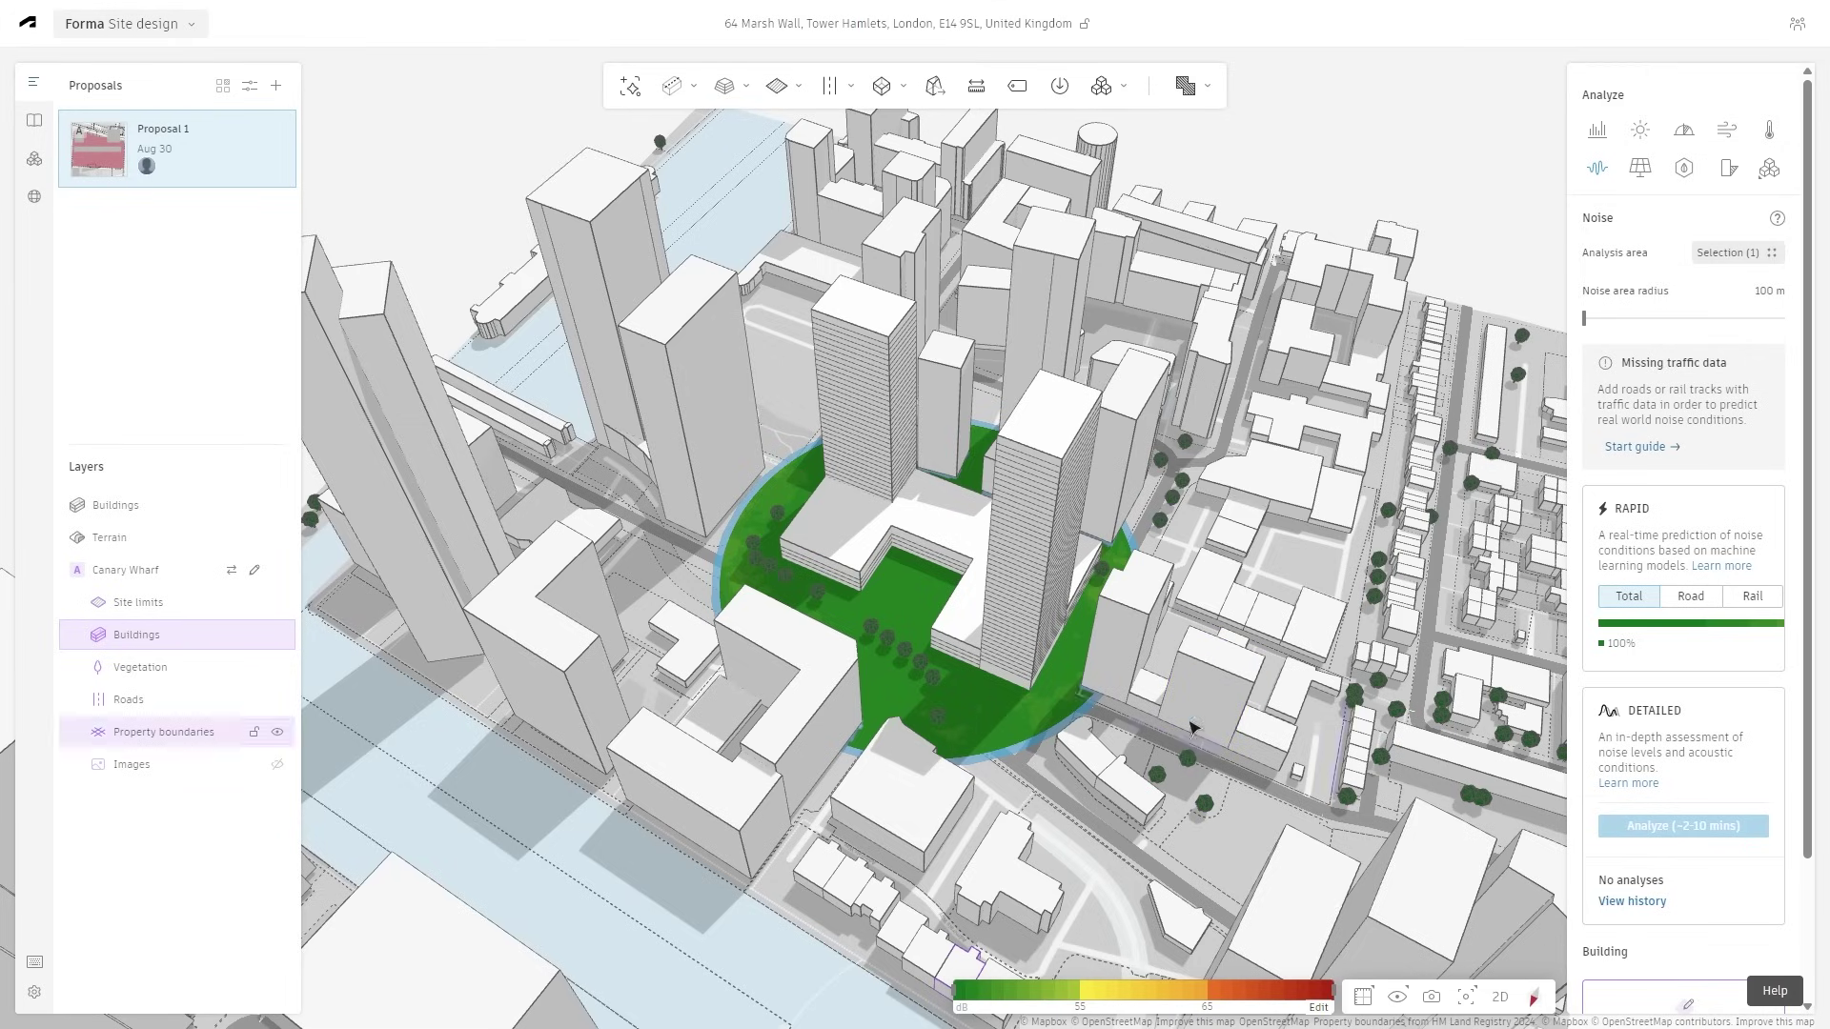
# - Examine the ranges of the noise colour scale against the analysed ground around the two towers
pyautogui.moveTo(810, 634); pyautogui.dragTo(890, 641, button='right')
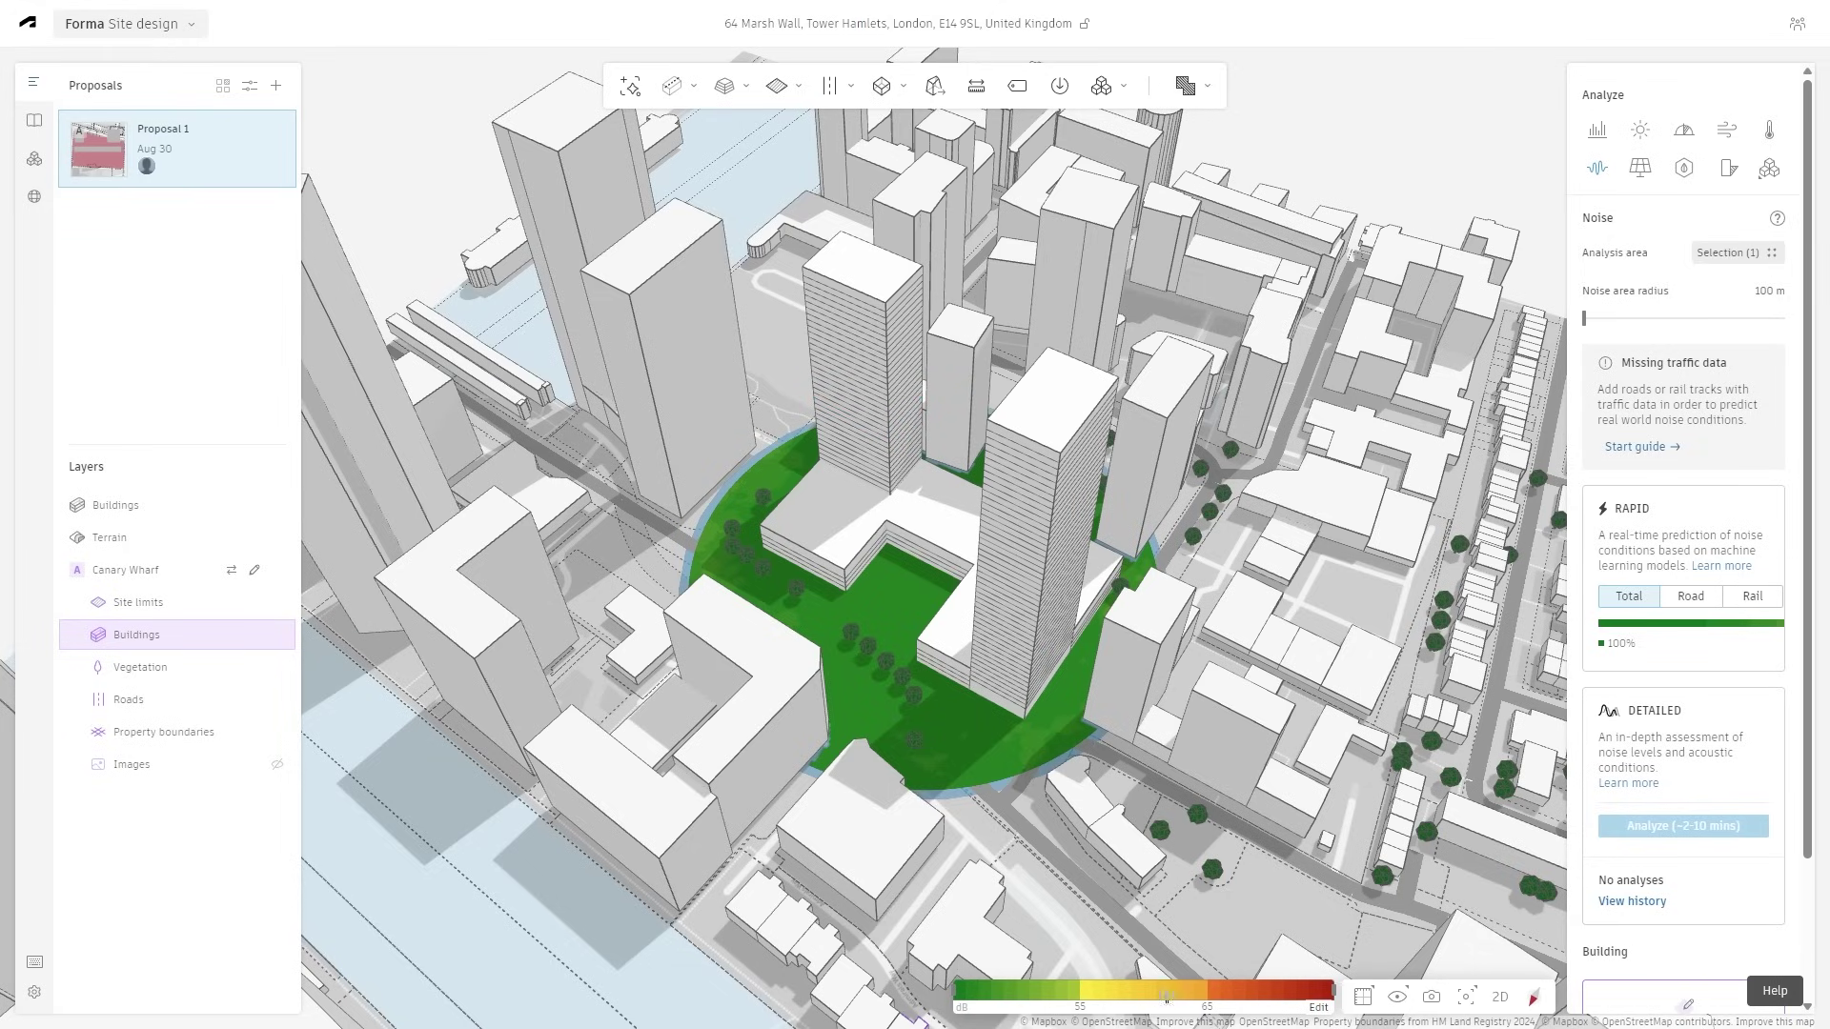
pyautogui.moveTo(1324, 994); pyautogui.dragTo(1114, 994)
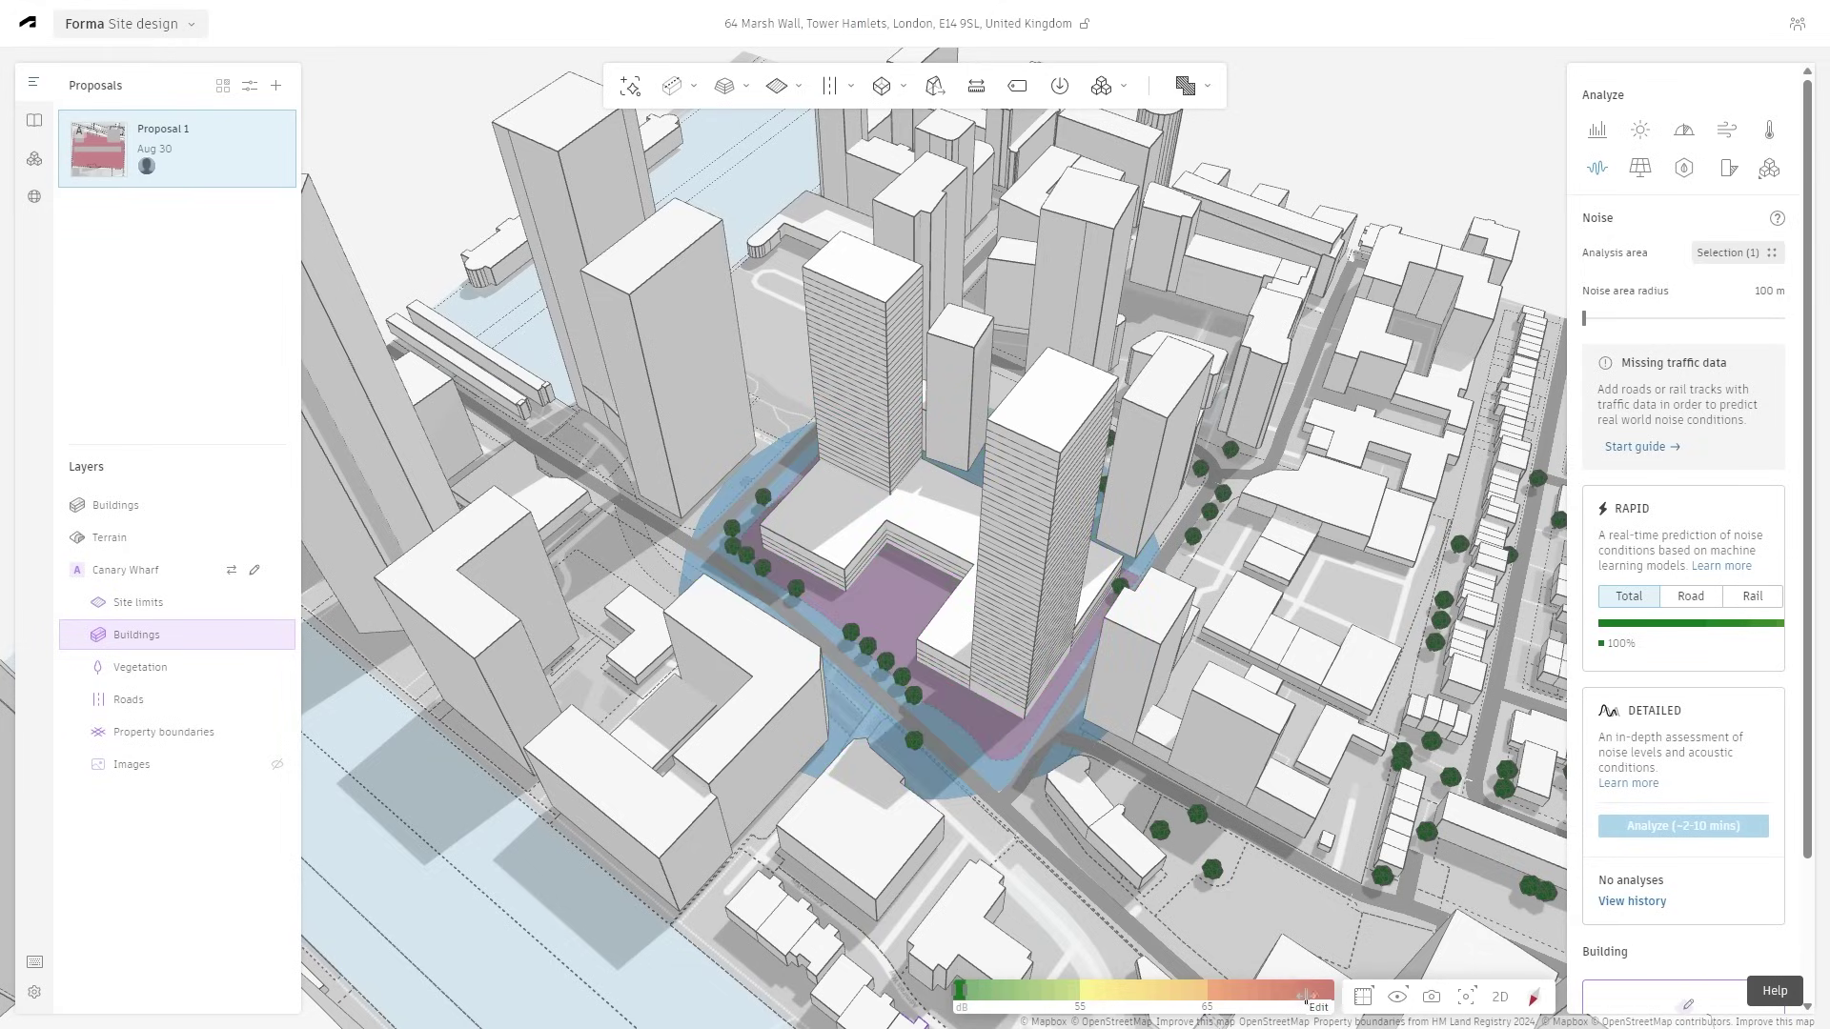
pyautogui.moveTo(1306, 996); pyautogui.dragTo(1323, 996)
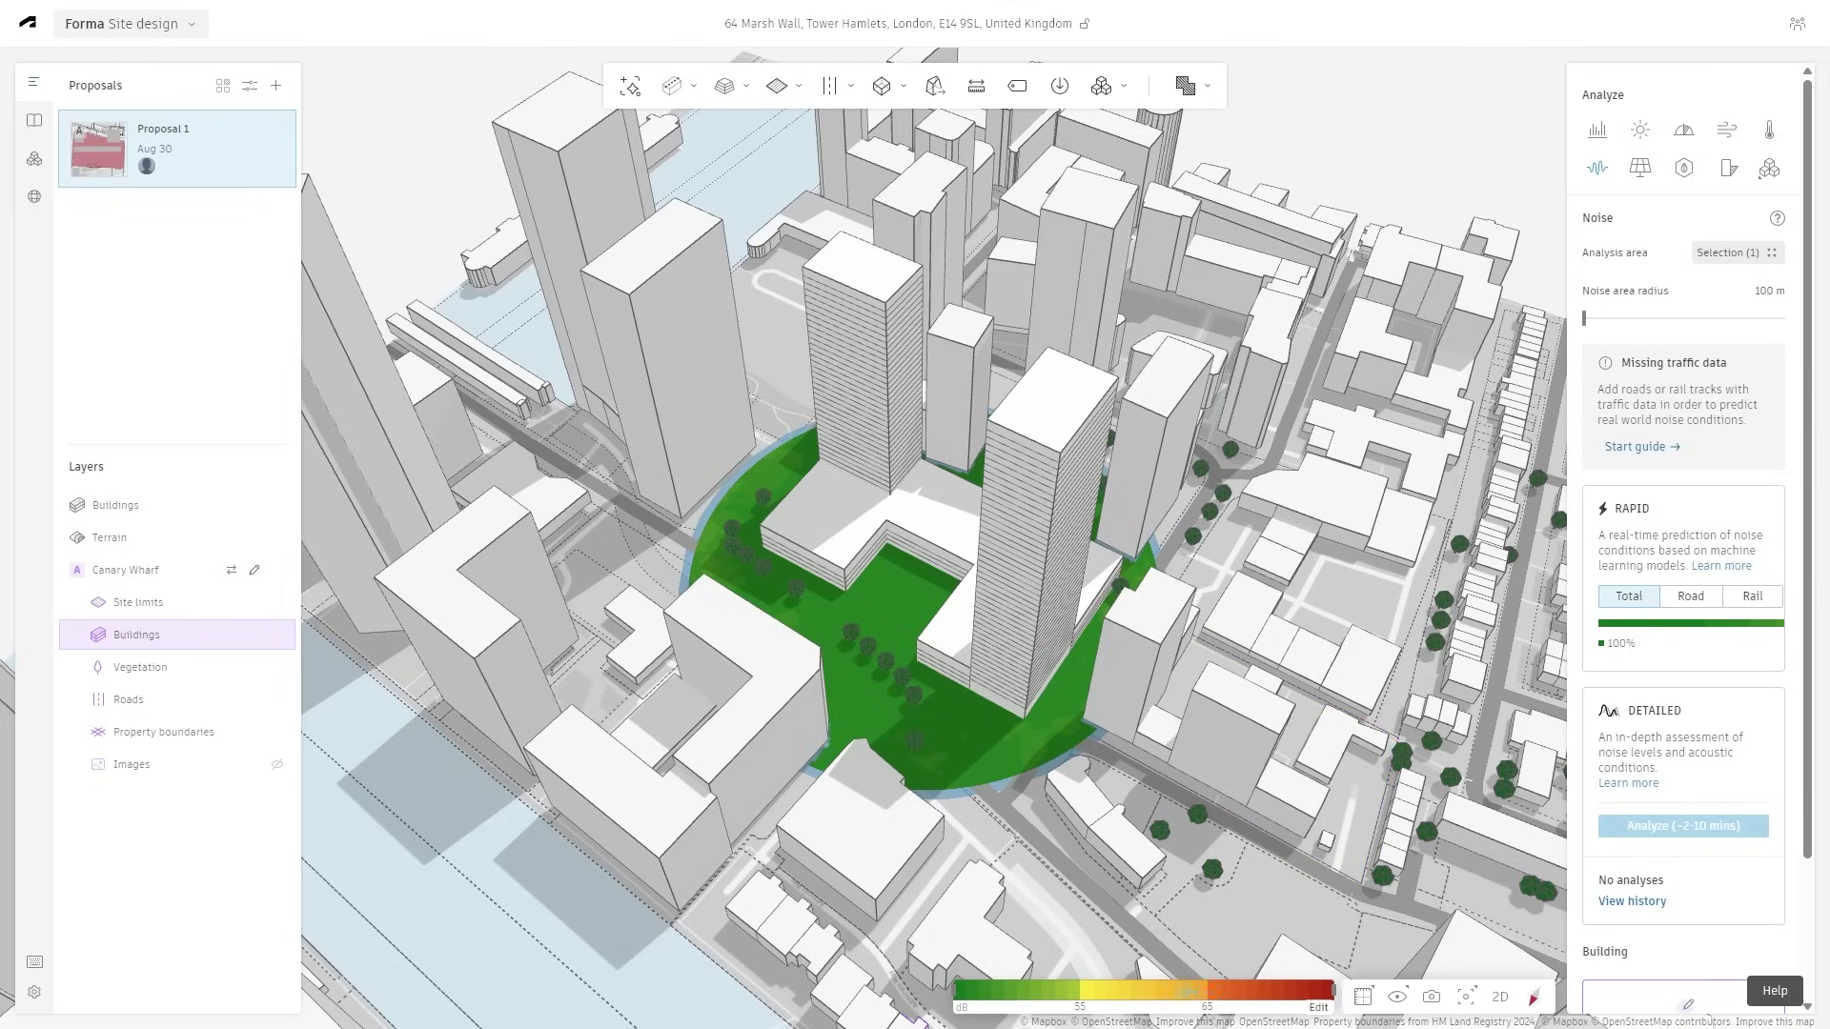
pyautogui.moveTo(1215, 992)
pyautogui.mouseDown()
pyautogui.moveTo(1348, 1006)
pyautogui.moveTo(1207, 991)
pyautogui.mouseUp()
pyautogui.moveTo(1316, 988)
pyautogui.mouseDown()
pyautogui.moveTo(1207, 989)
pyautogui.moveTo(1334, 988)
pyautogui.mouseUp()
pyautogui.moveTo(1238, 984); pyautogui.dragTo(1335, 988)
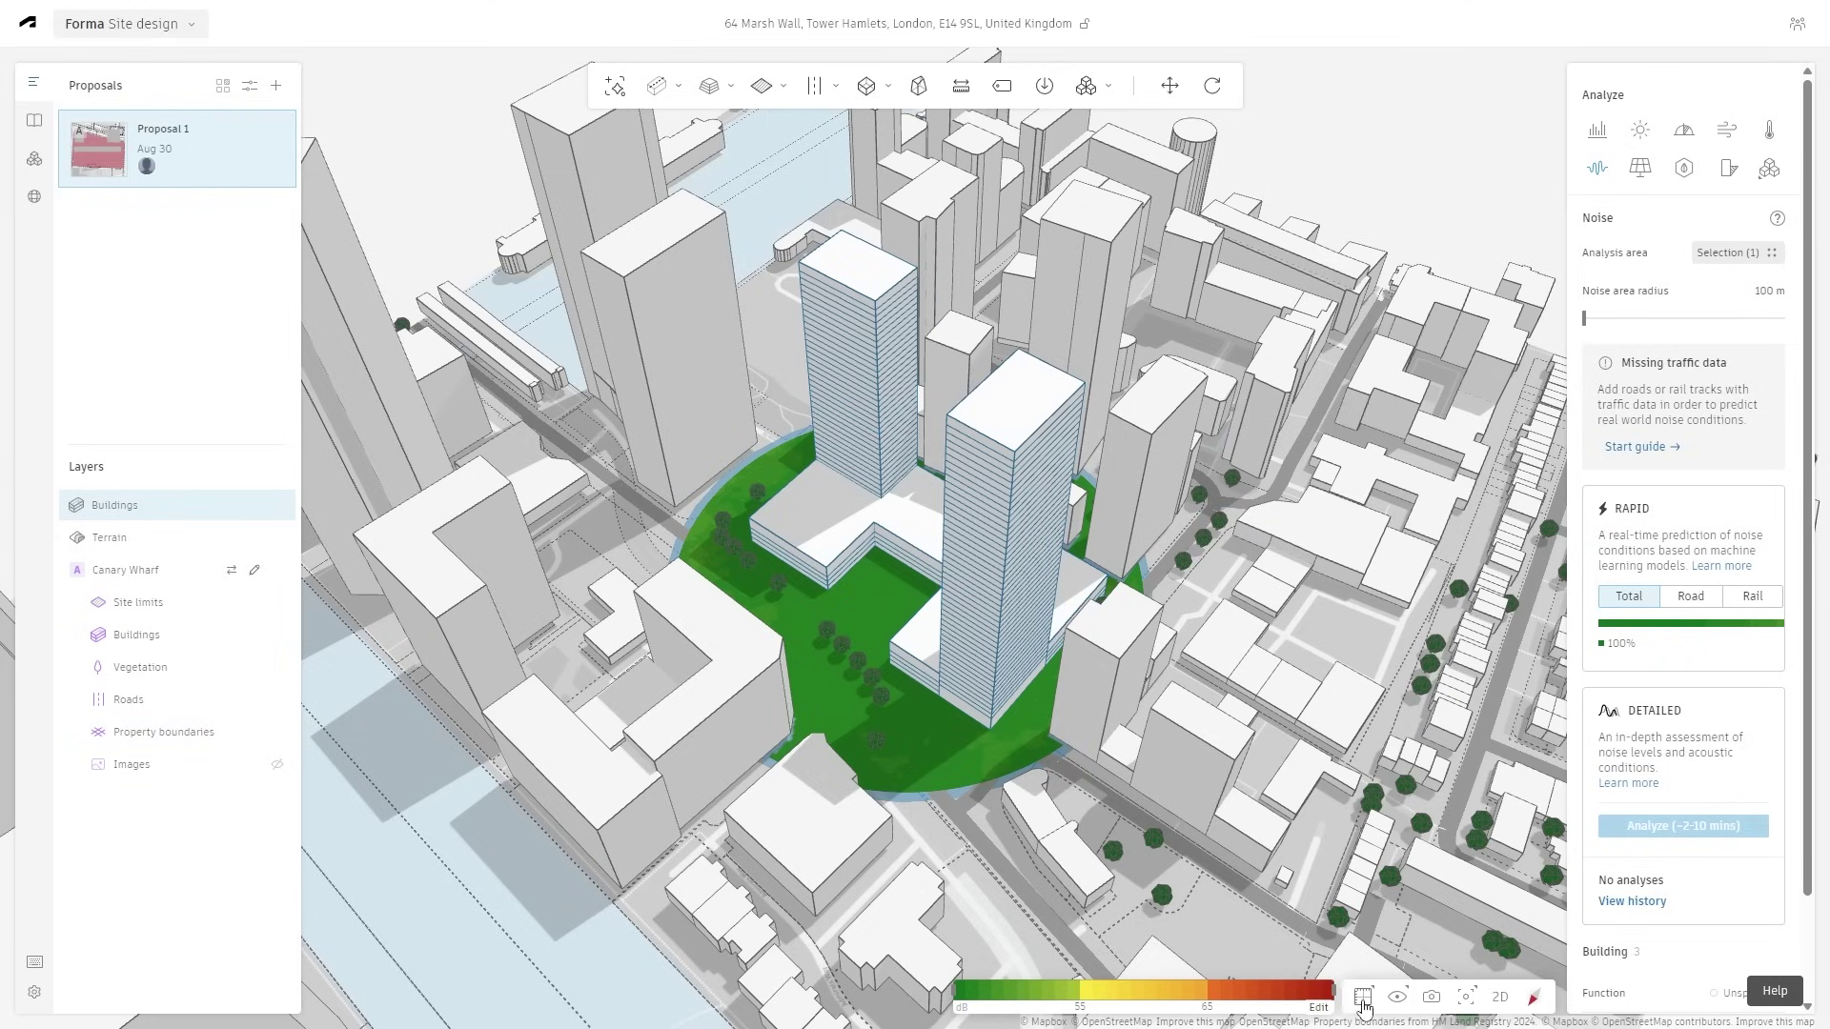
# - Reduce the opacity of the analysis overlay in the display options
pyautogui.click(1396, 998)
pyautogui.click(1396, 1001)
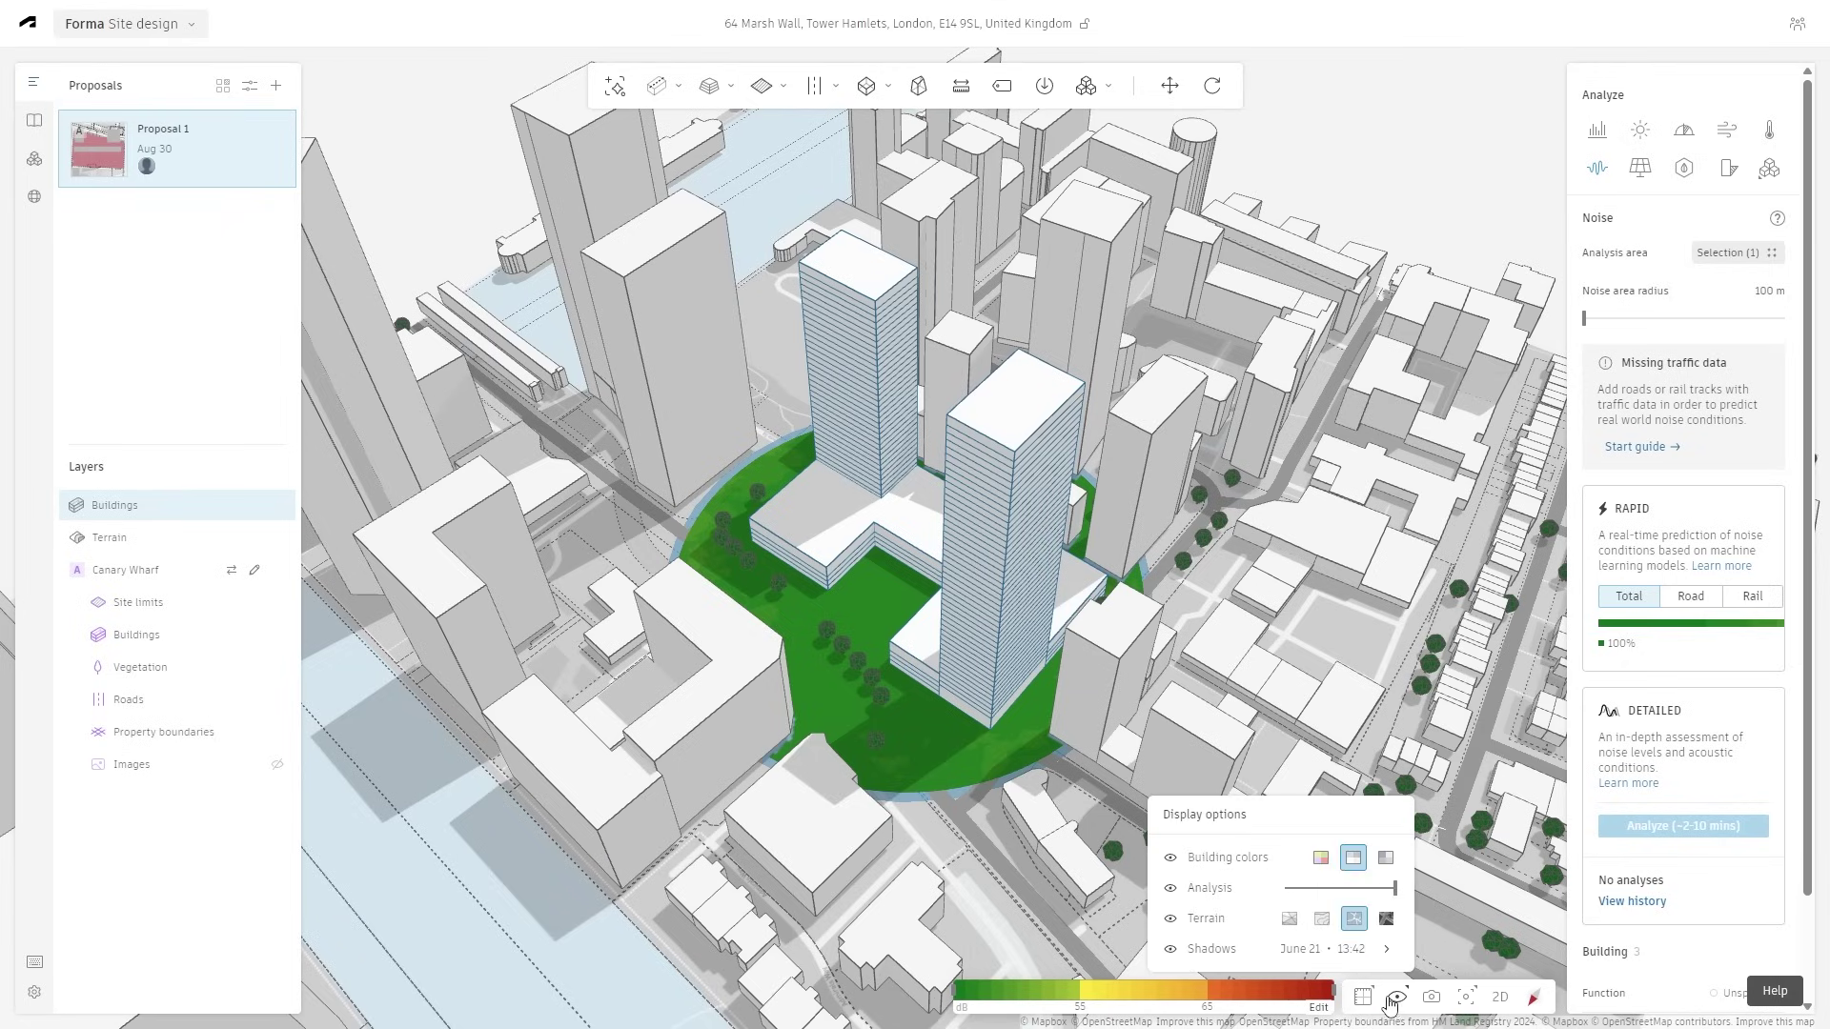
pyautogui.click(1305, 889)
pyautogui.moveTo(1303, 891); pyautogui.dragTo(1302, 890)
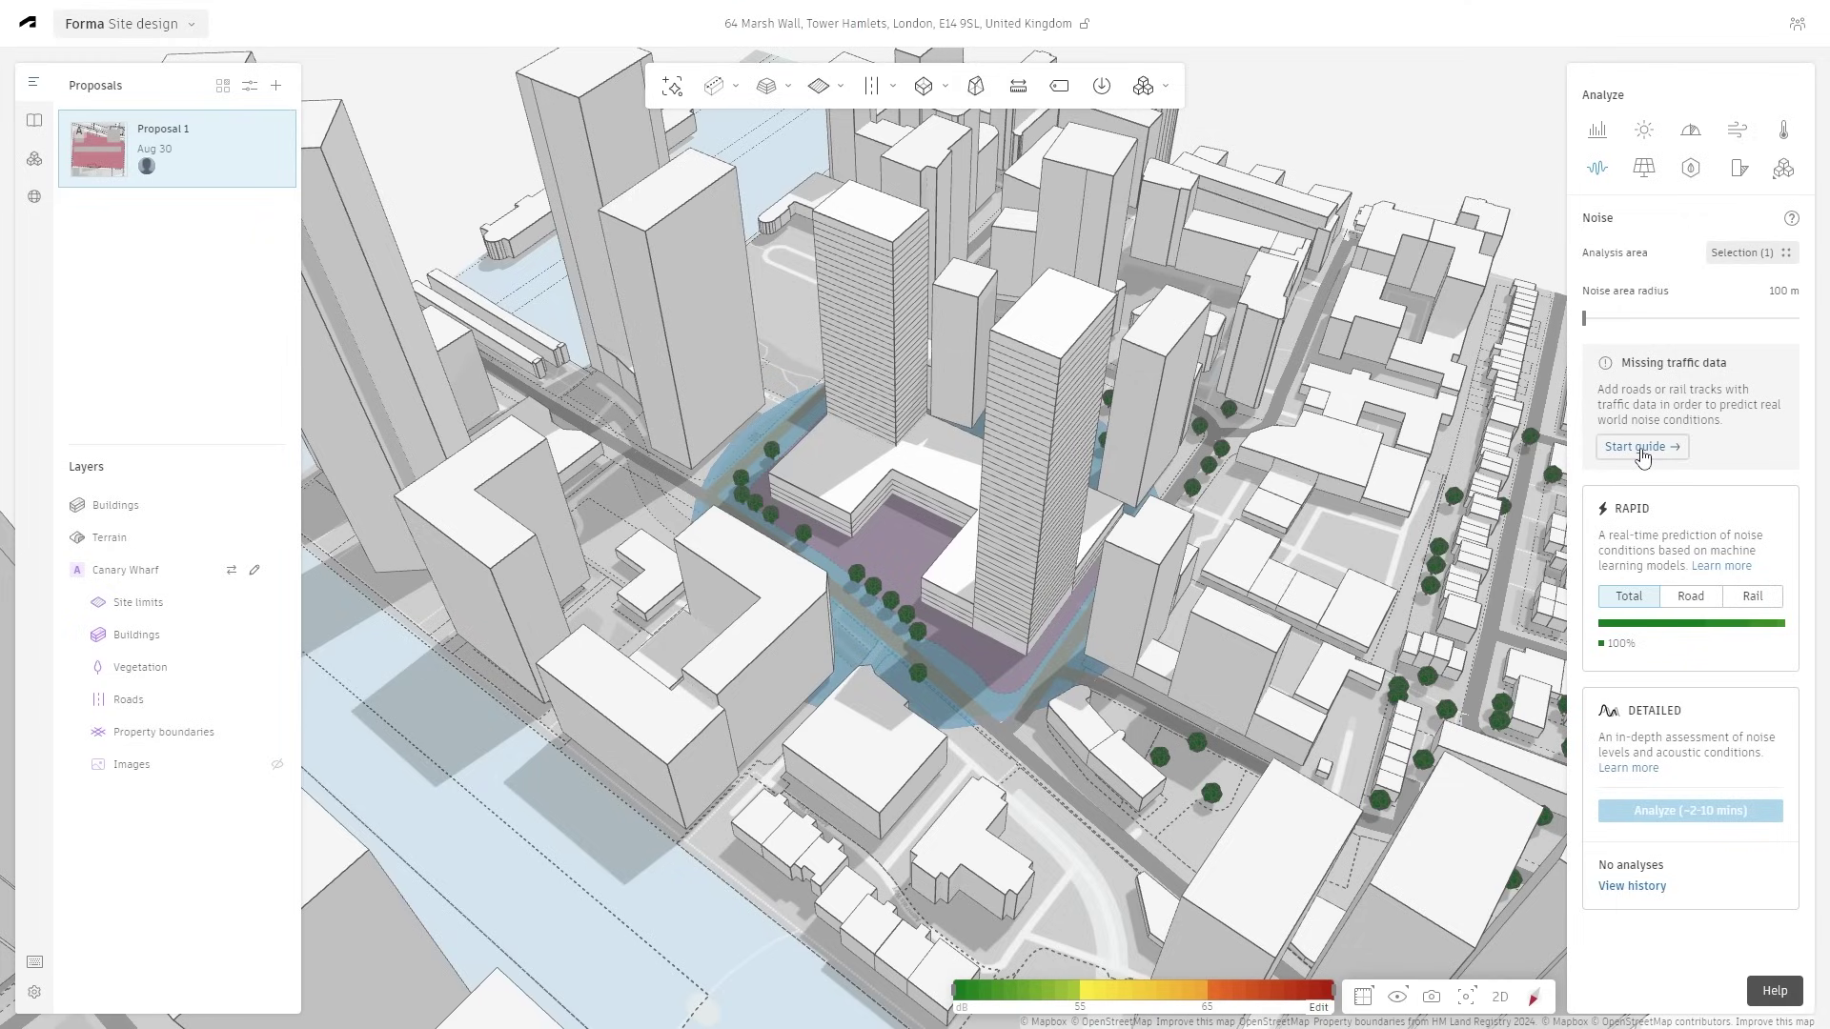
# - Select a road in the Canary Wharf base and open the base for editing
pyautogui.click(879, 88)
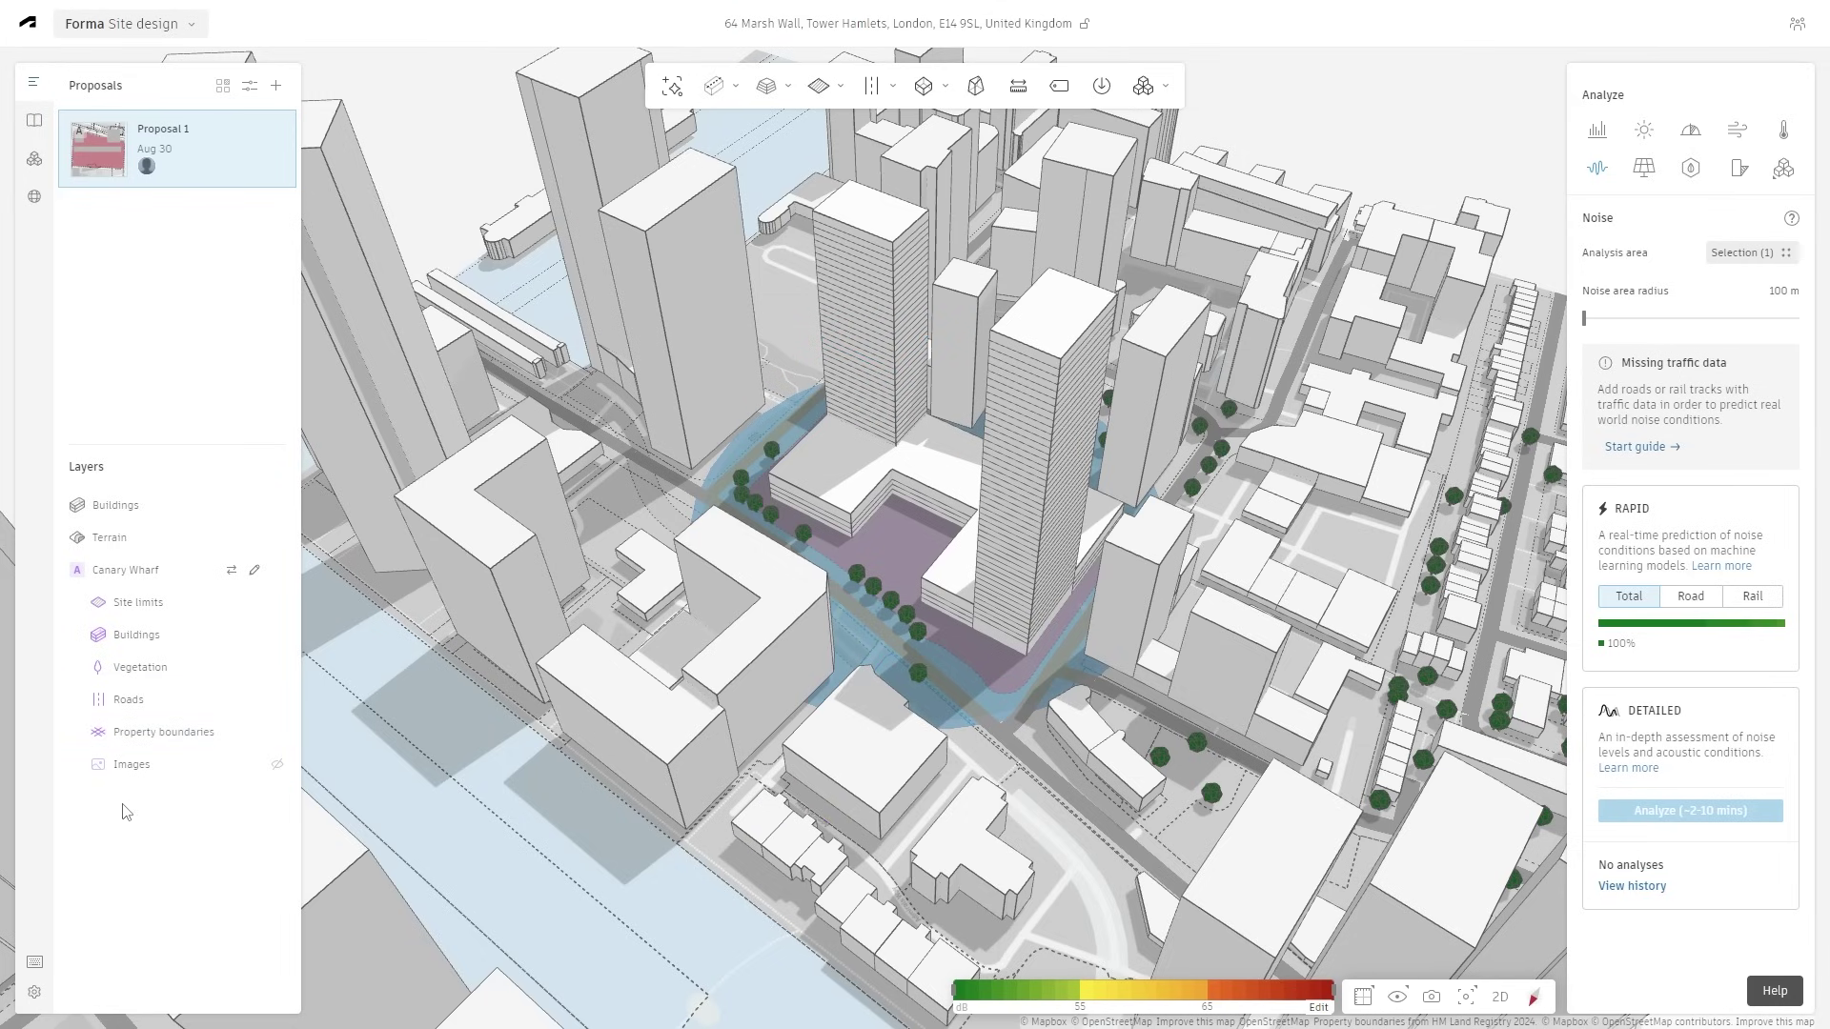
pyautogui.click(193, 706)
pyautogui.scroll(-5, 1590, 803)
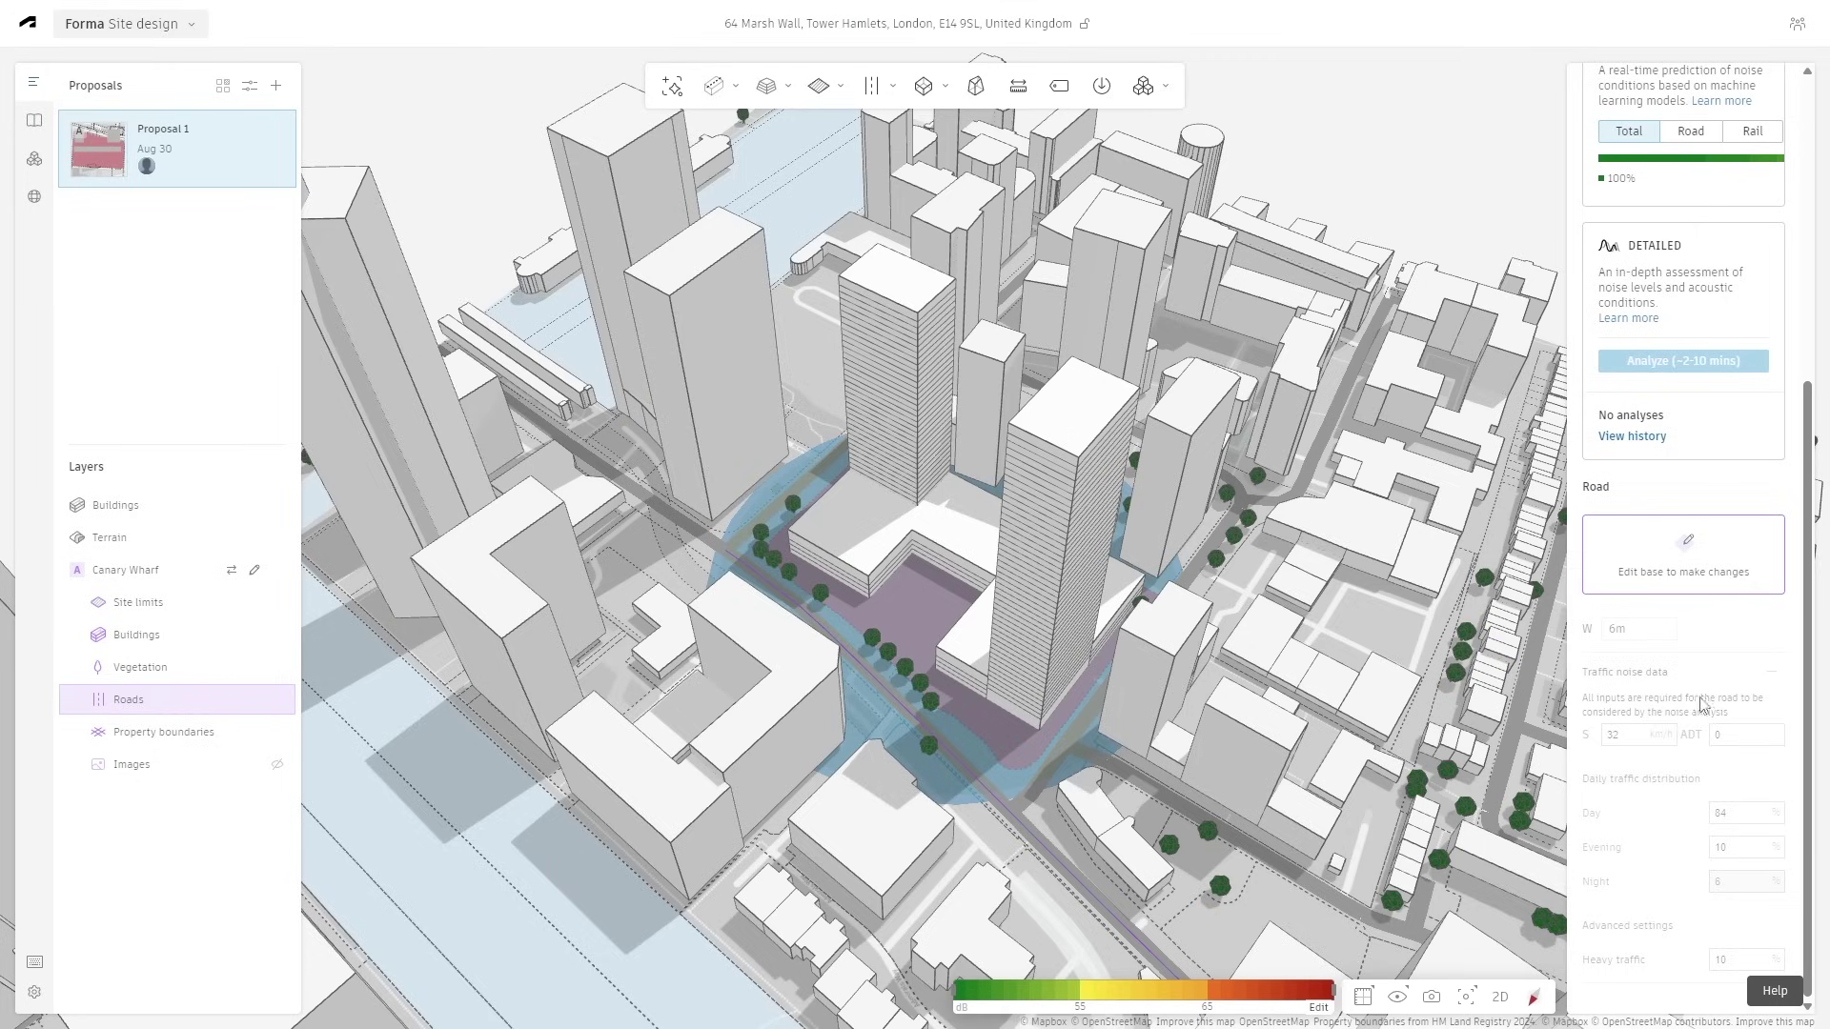
pyautogui.click(1706, 574)
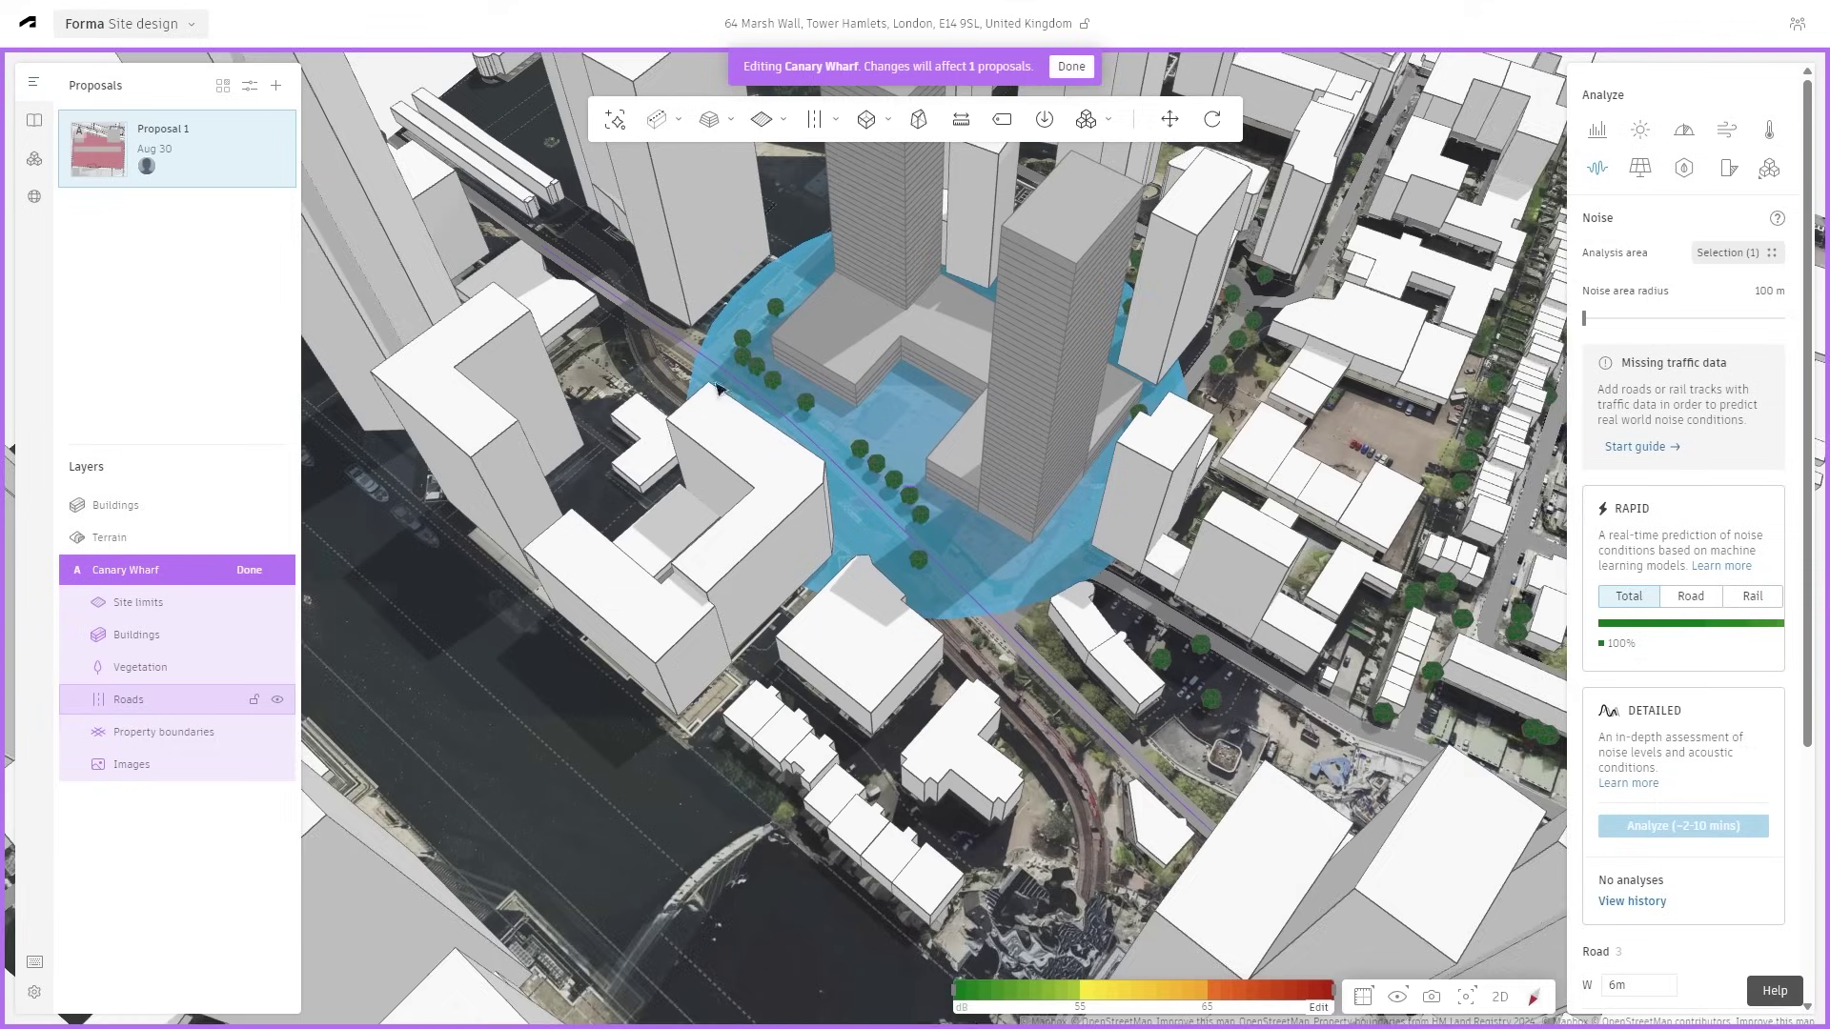
# - Select the roads running past the proposal site and bring up their traffic noise data
pyautogui.scroll(-4, 1723, 714)
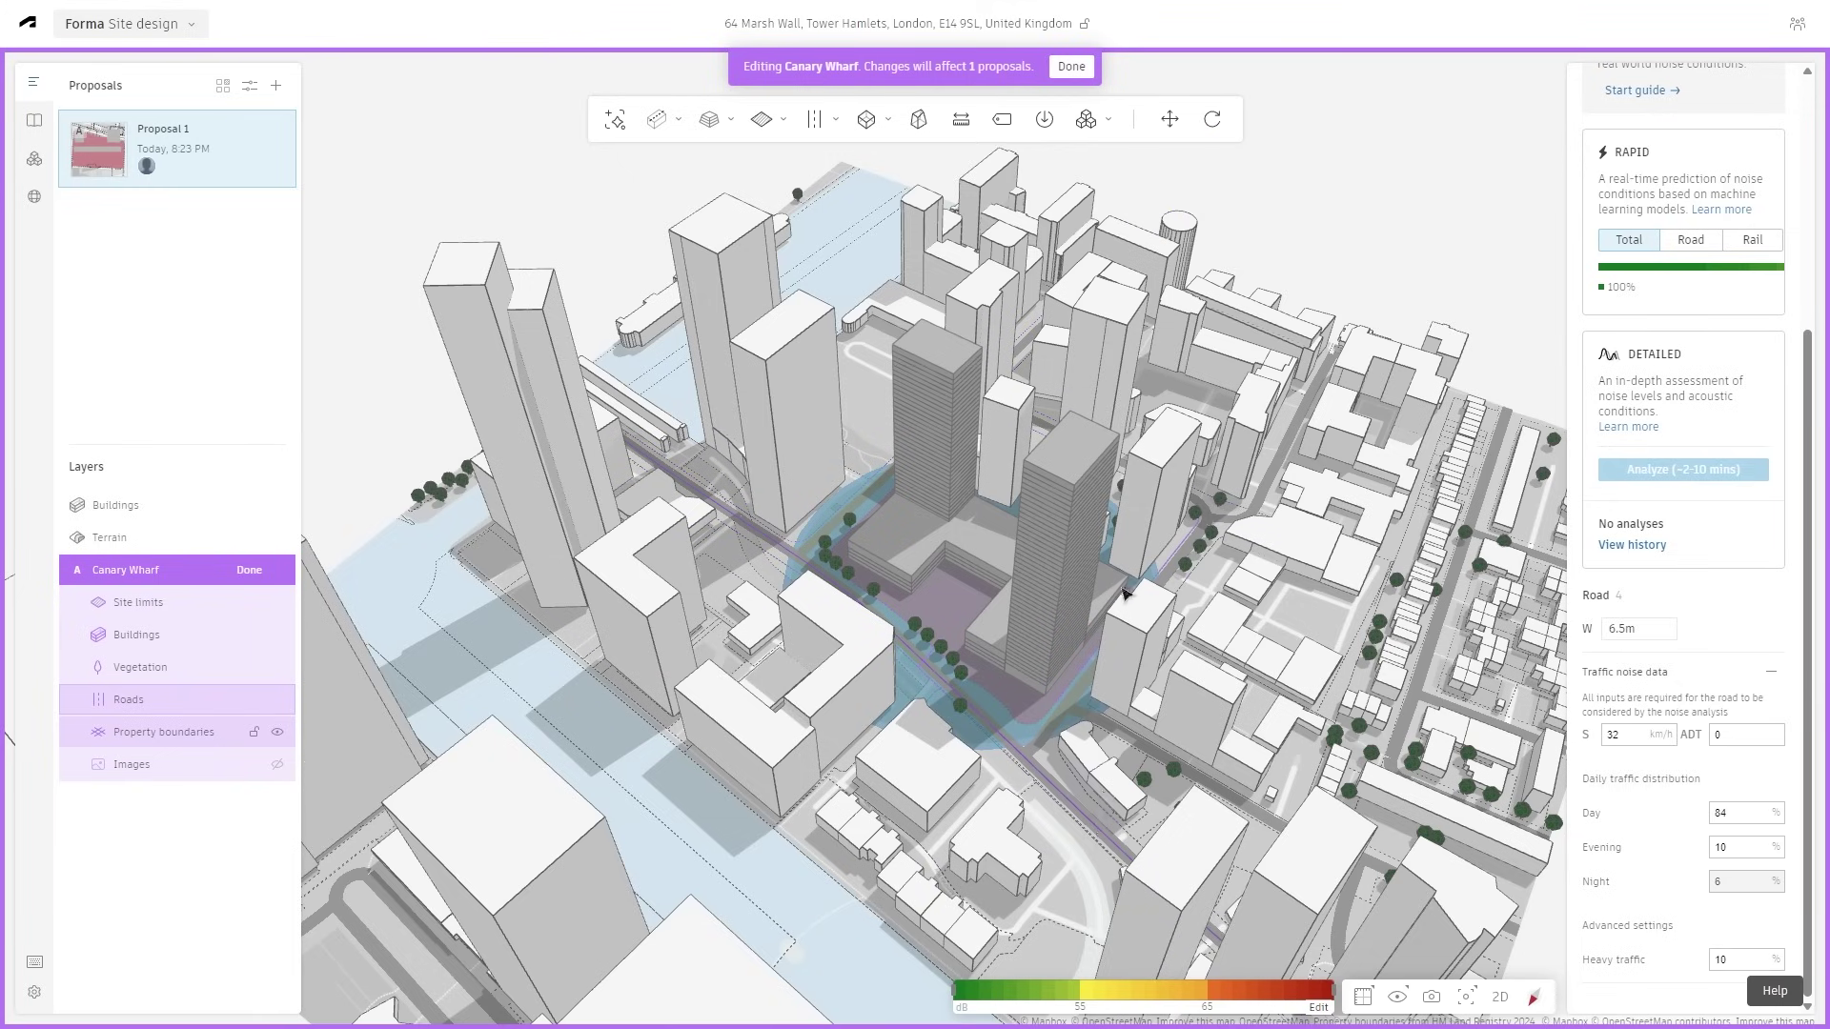
pyautogui.moveTo(1123, 589); pyautogui.dragTo(1124, 640)
pyautogui.moveTo(1125, 640); pyautogui.dragTo(1128, 626, button='right')
pyautogui.moveTo(1129, 626); pyautogui.dragTo(1138, 560)
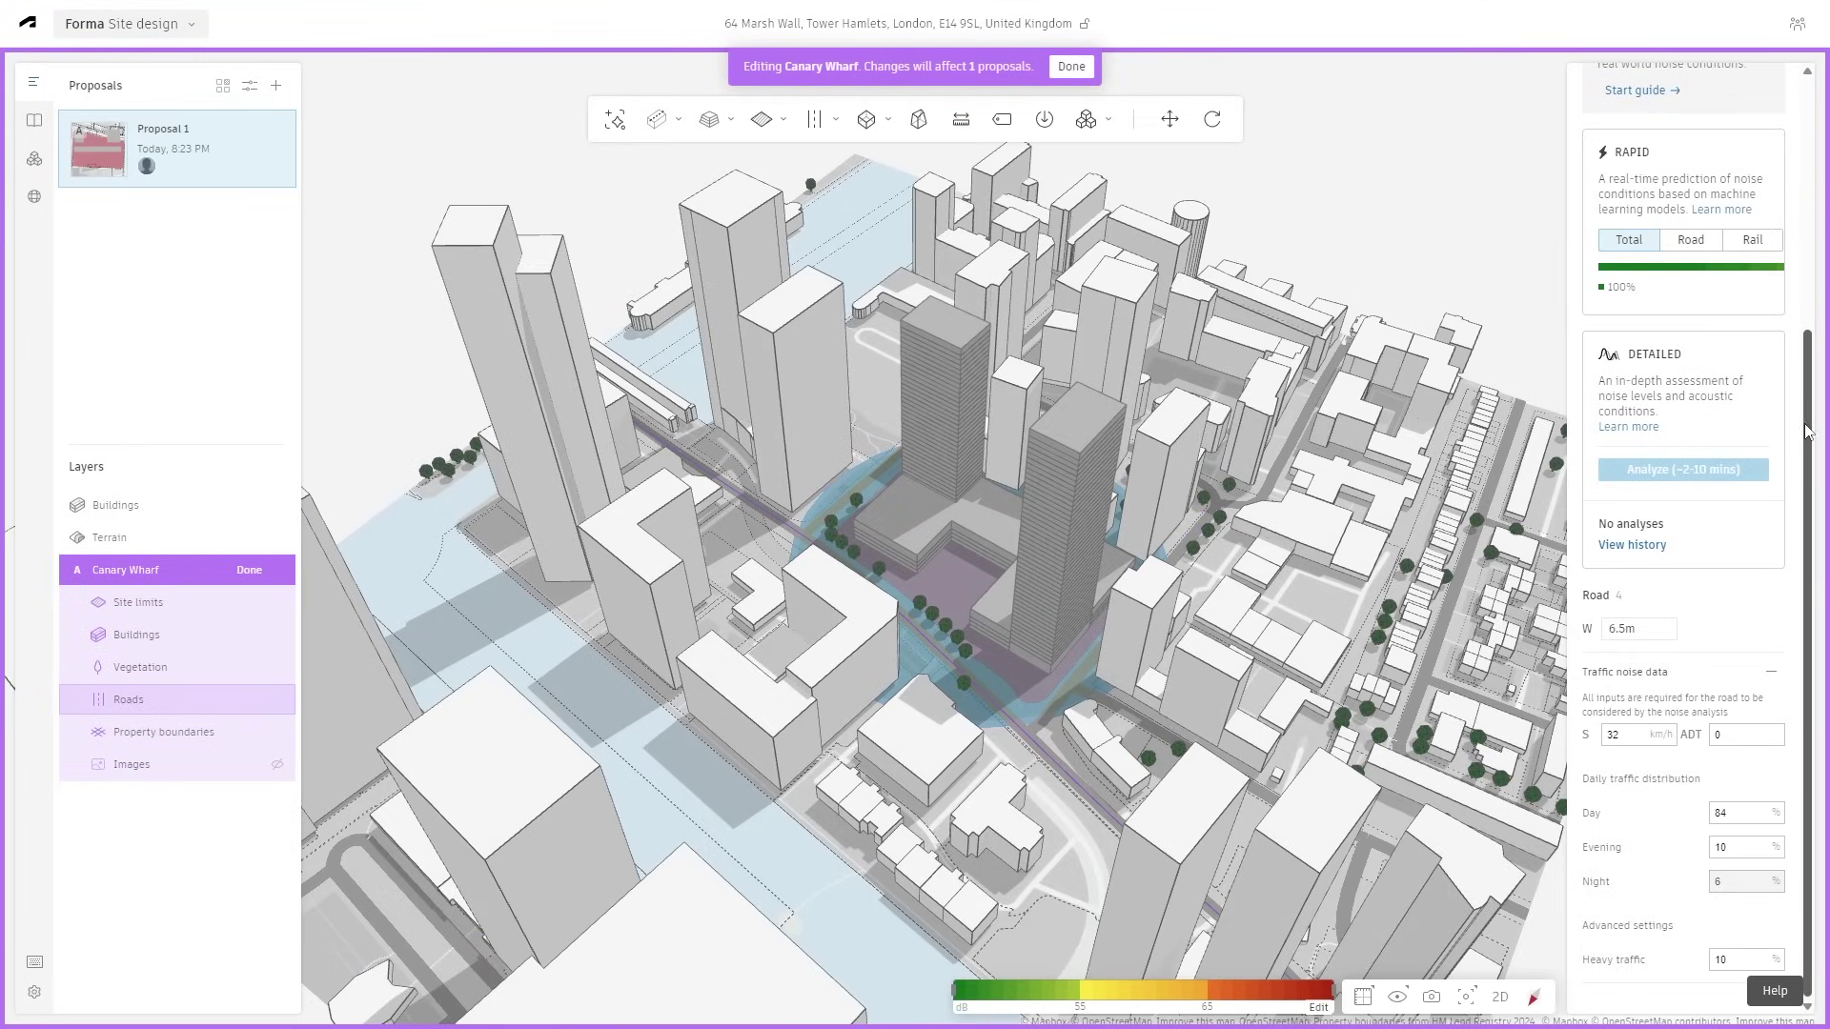
pyautogui.scroll(4, 1762, 365)
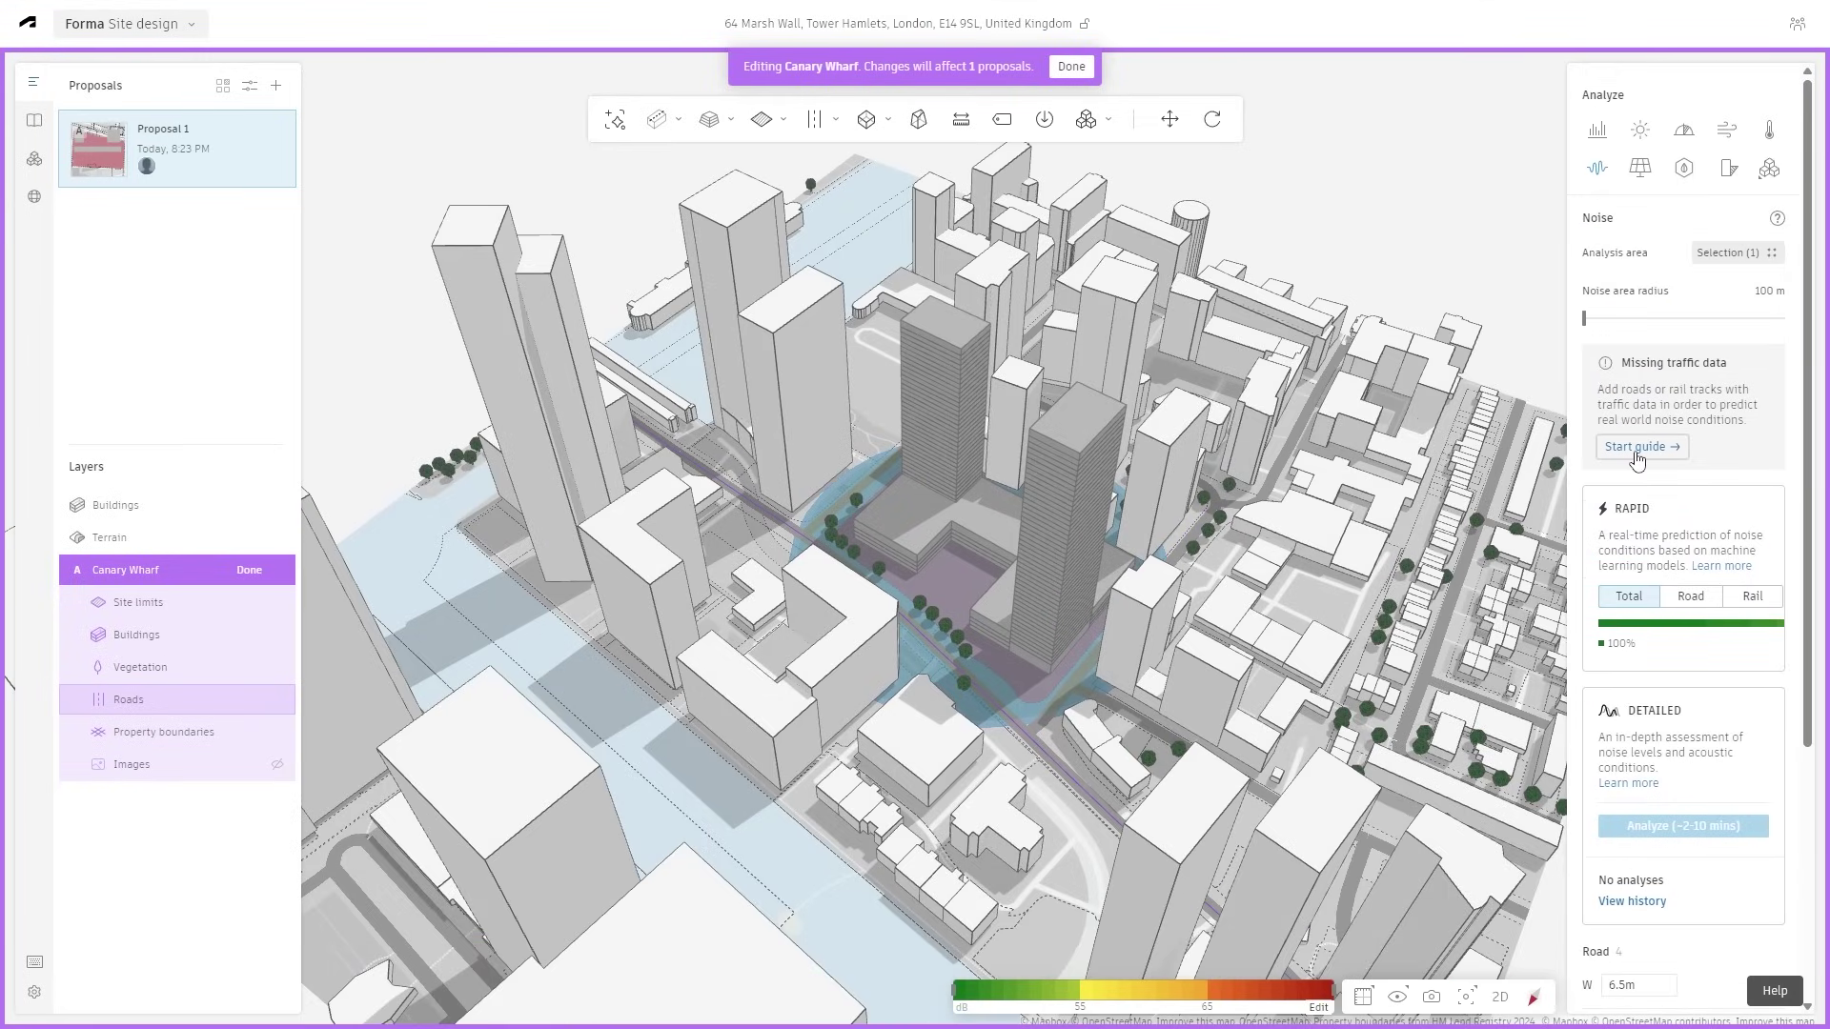
pyautogui.moveTo(1096, 725); pyautogui.dragTo(1141, 682)
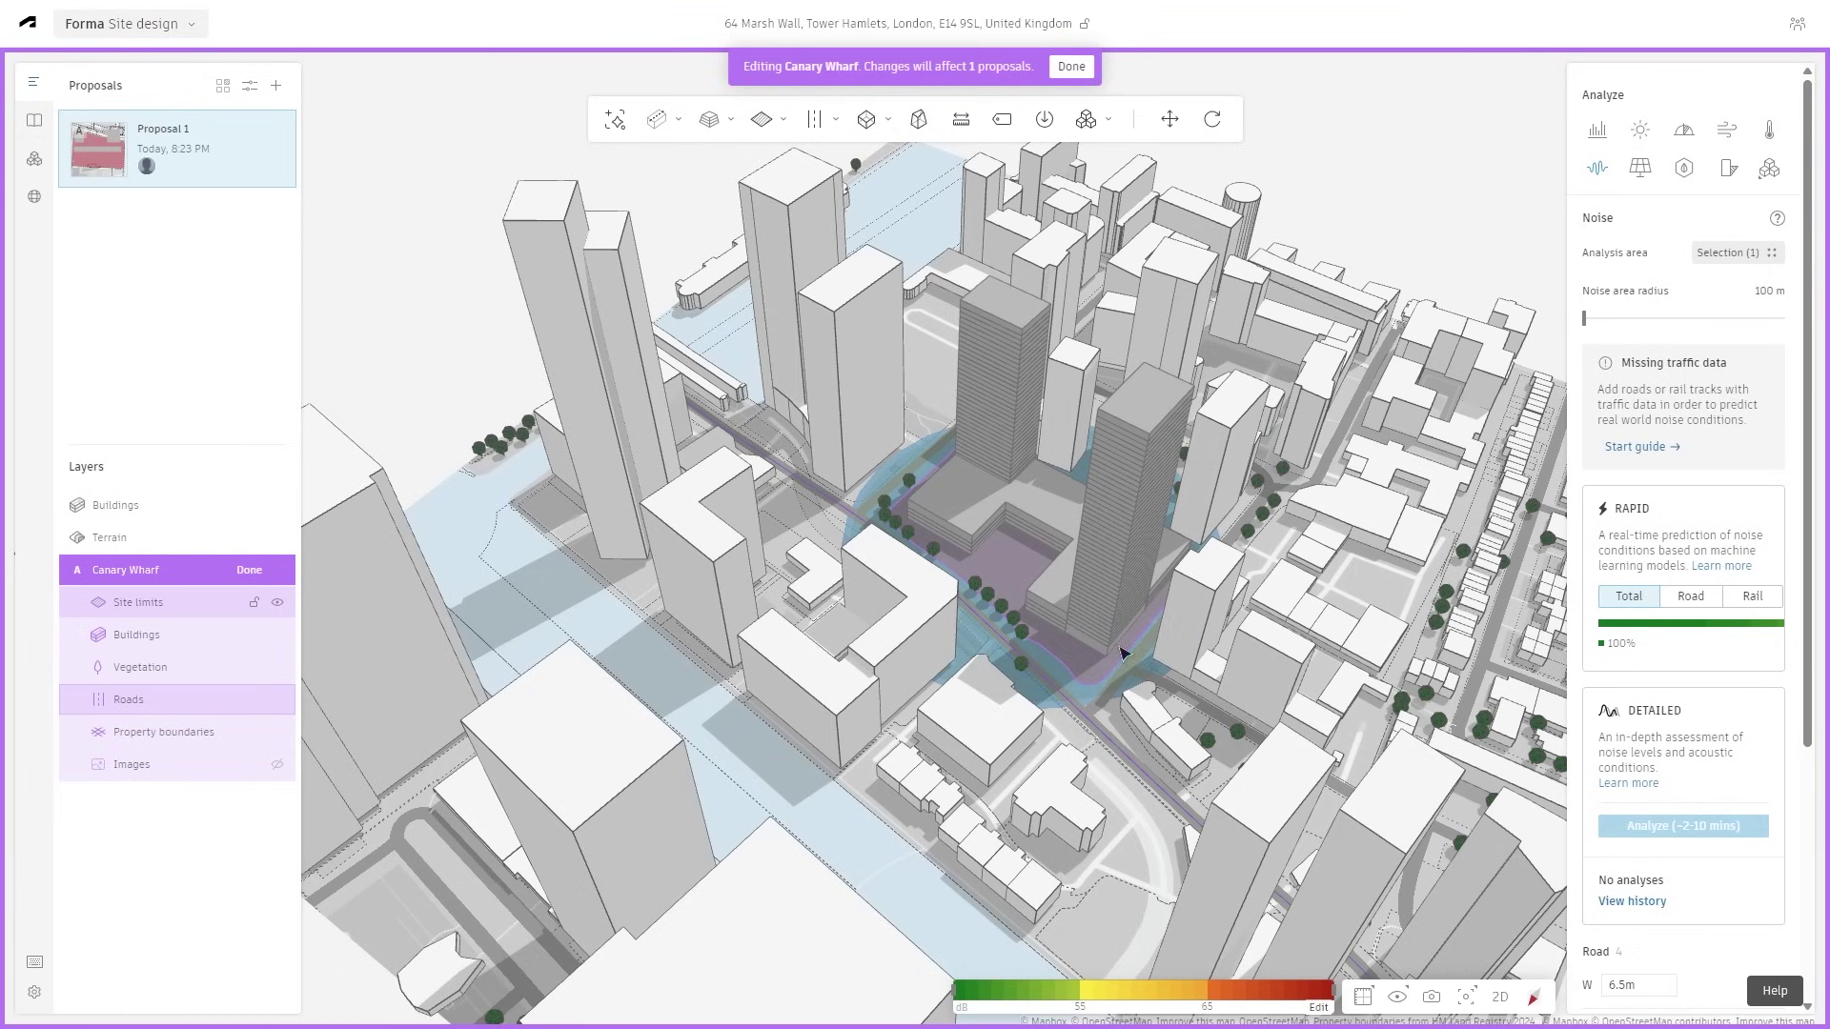
pyautogui.moveTo(1117, 635); pyautogui.dragTo(1035, 634)
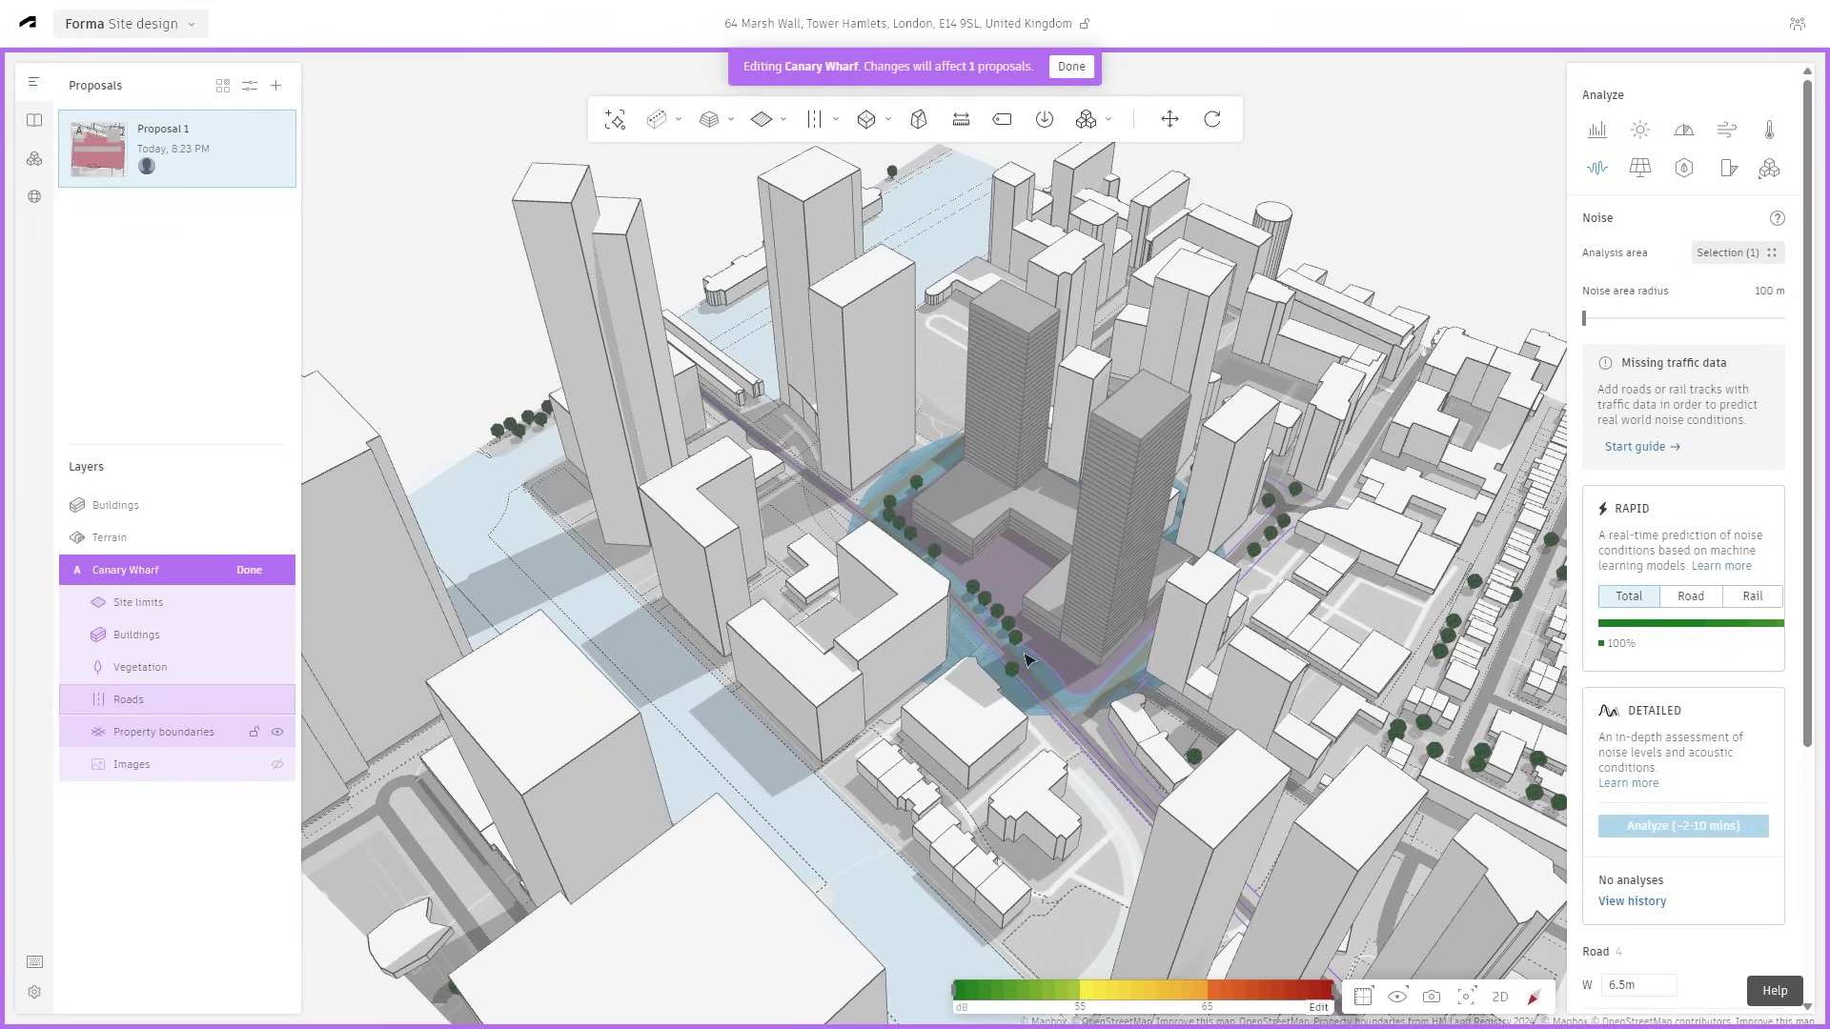
pyautogui.moveTo(1025, 657); pyautogui.dragTo(1080, 690, button='right')
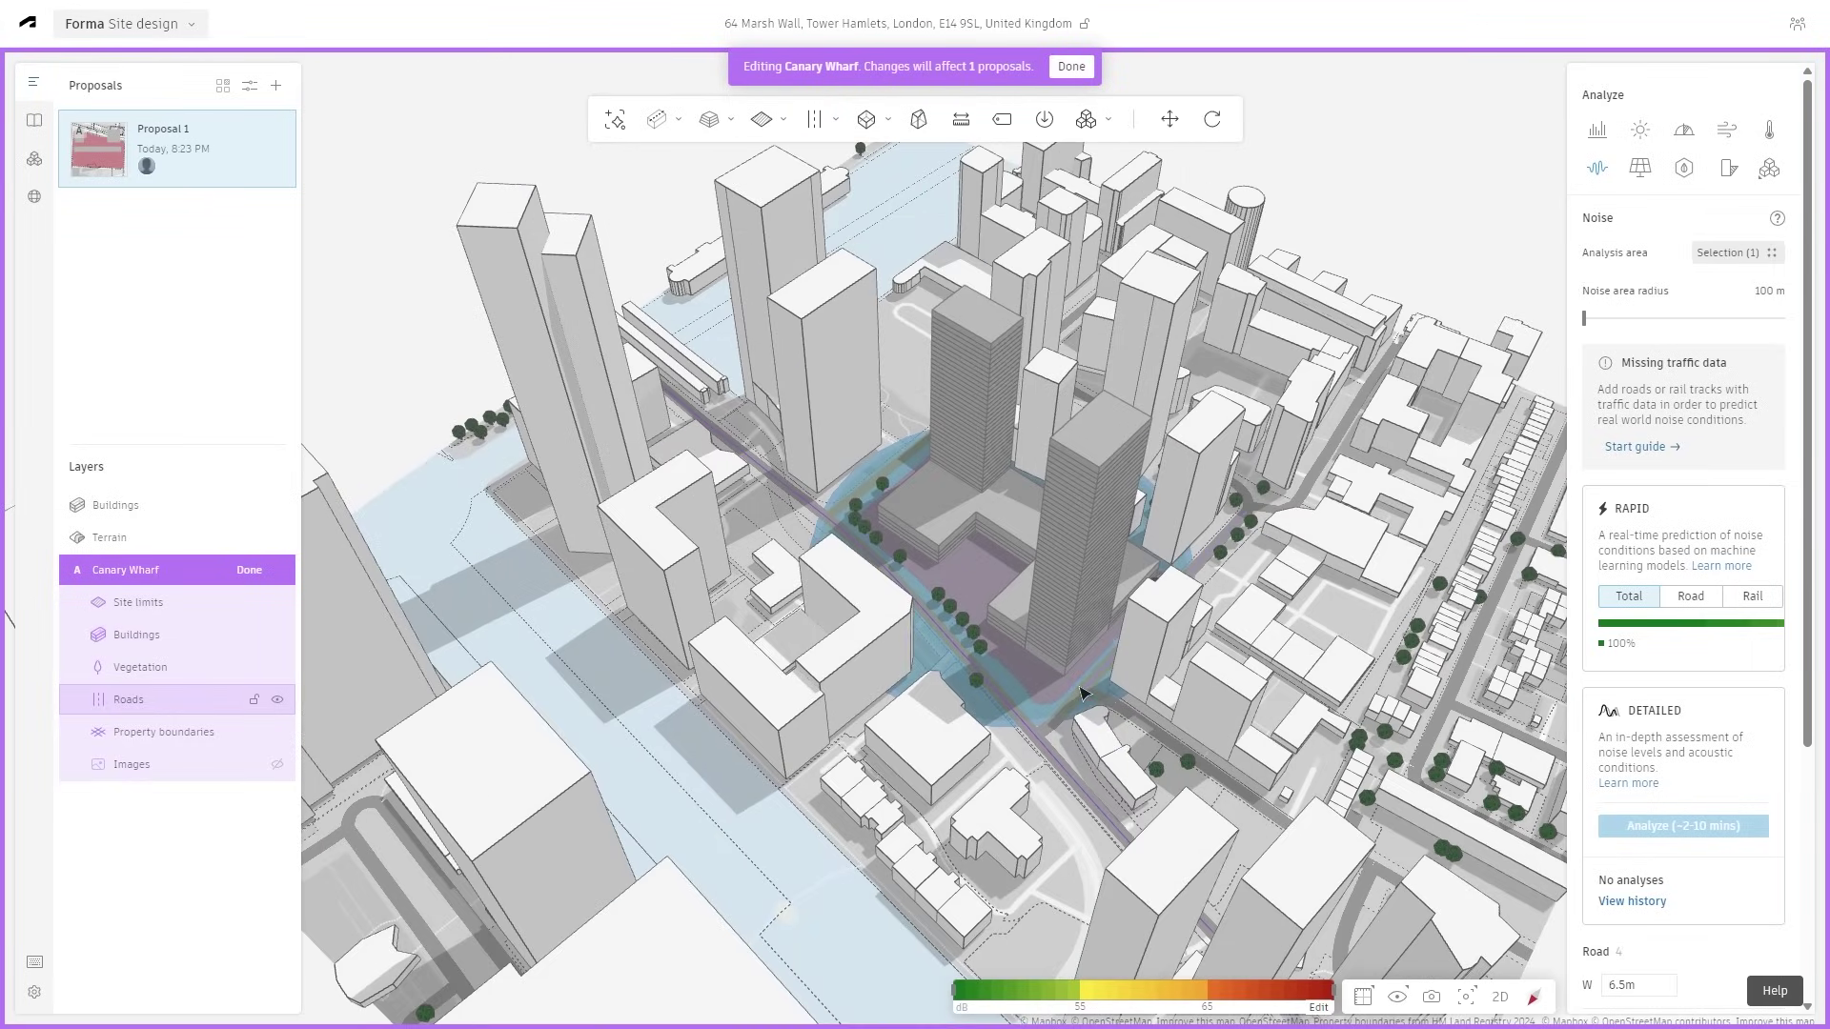
pyautogui.click(1013, 654)
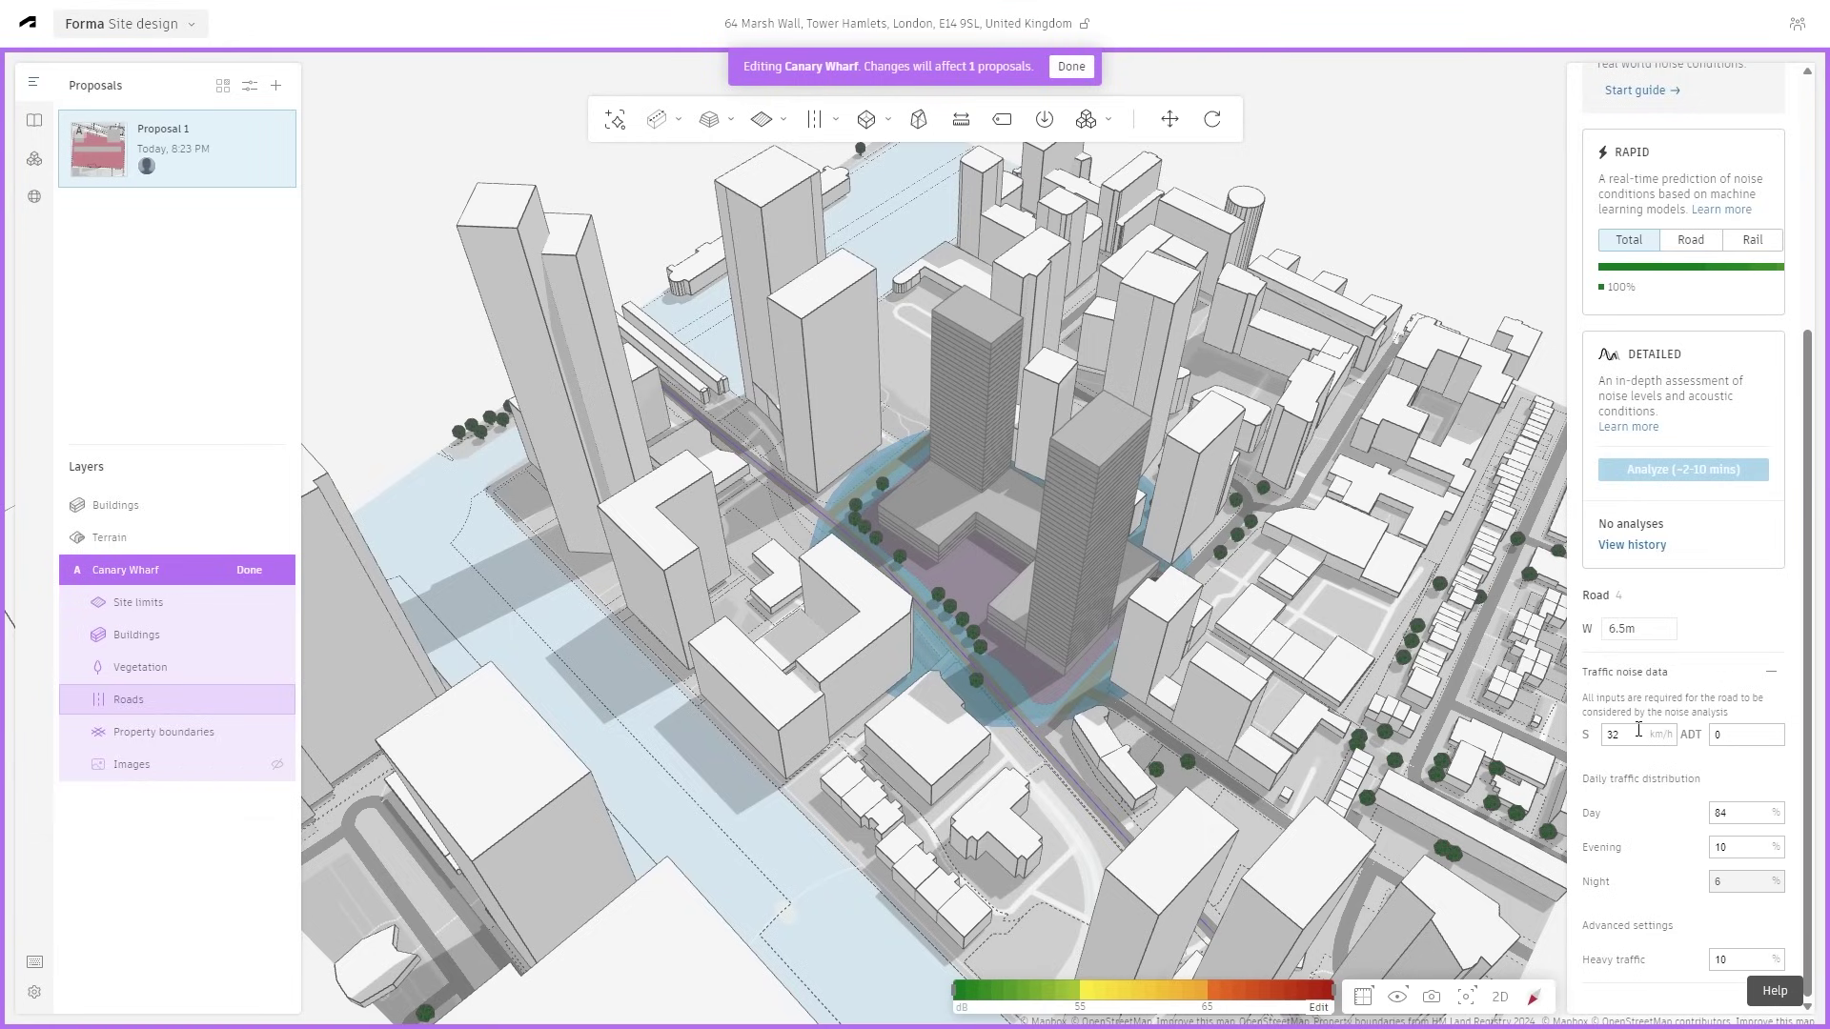
# - Set the average daily traffic (ADT) of the selected roads to 5000 and raise it to 8000
pyautogui.click(1764, 744)
pyautogui.press('Return')
pyautogui.scroll(3, 1648, 373)
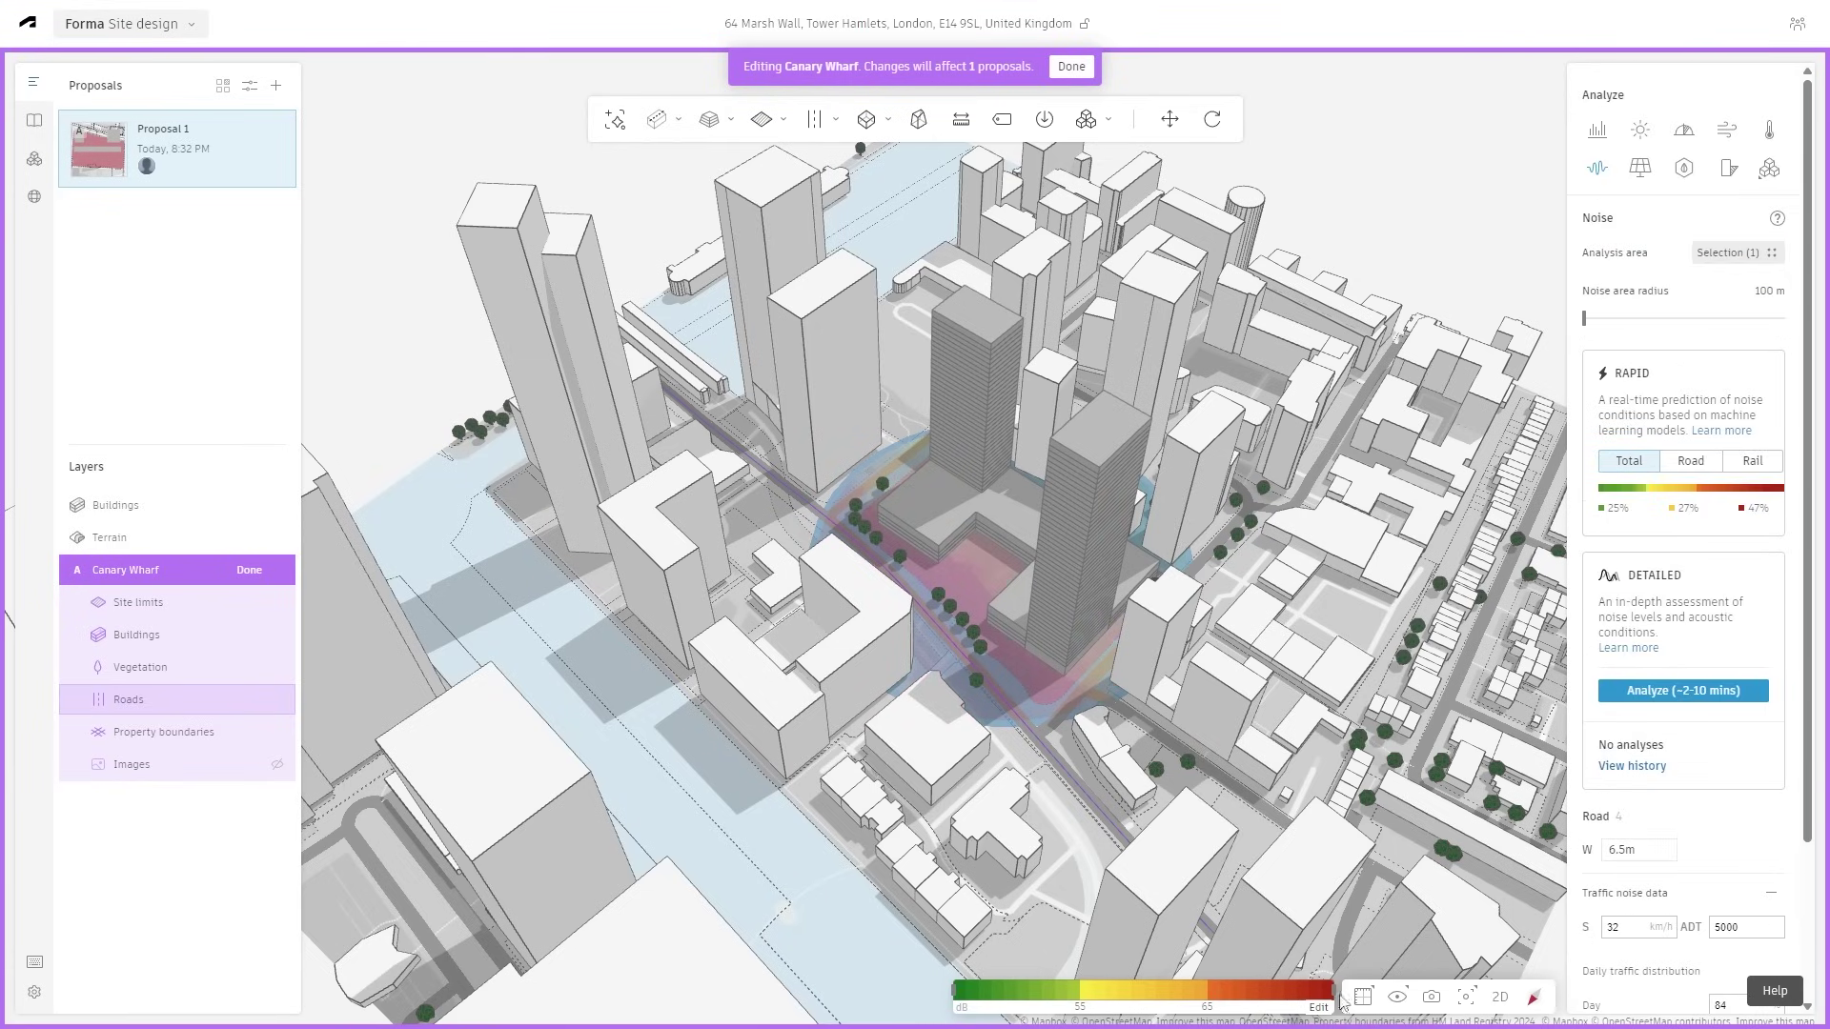
pyautogui.click(1744, 927)
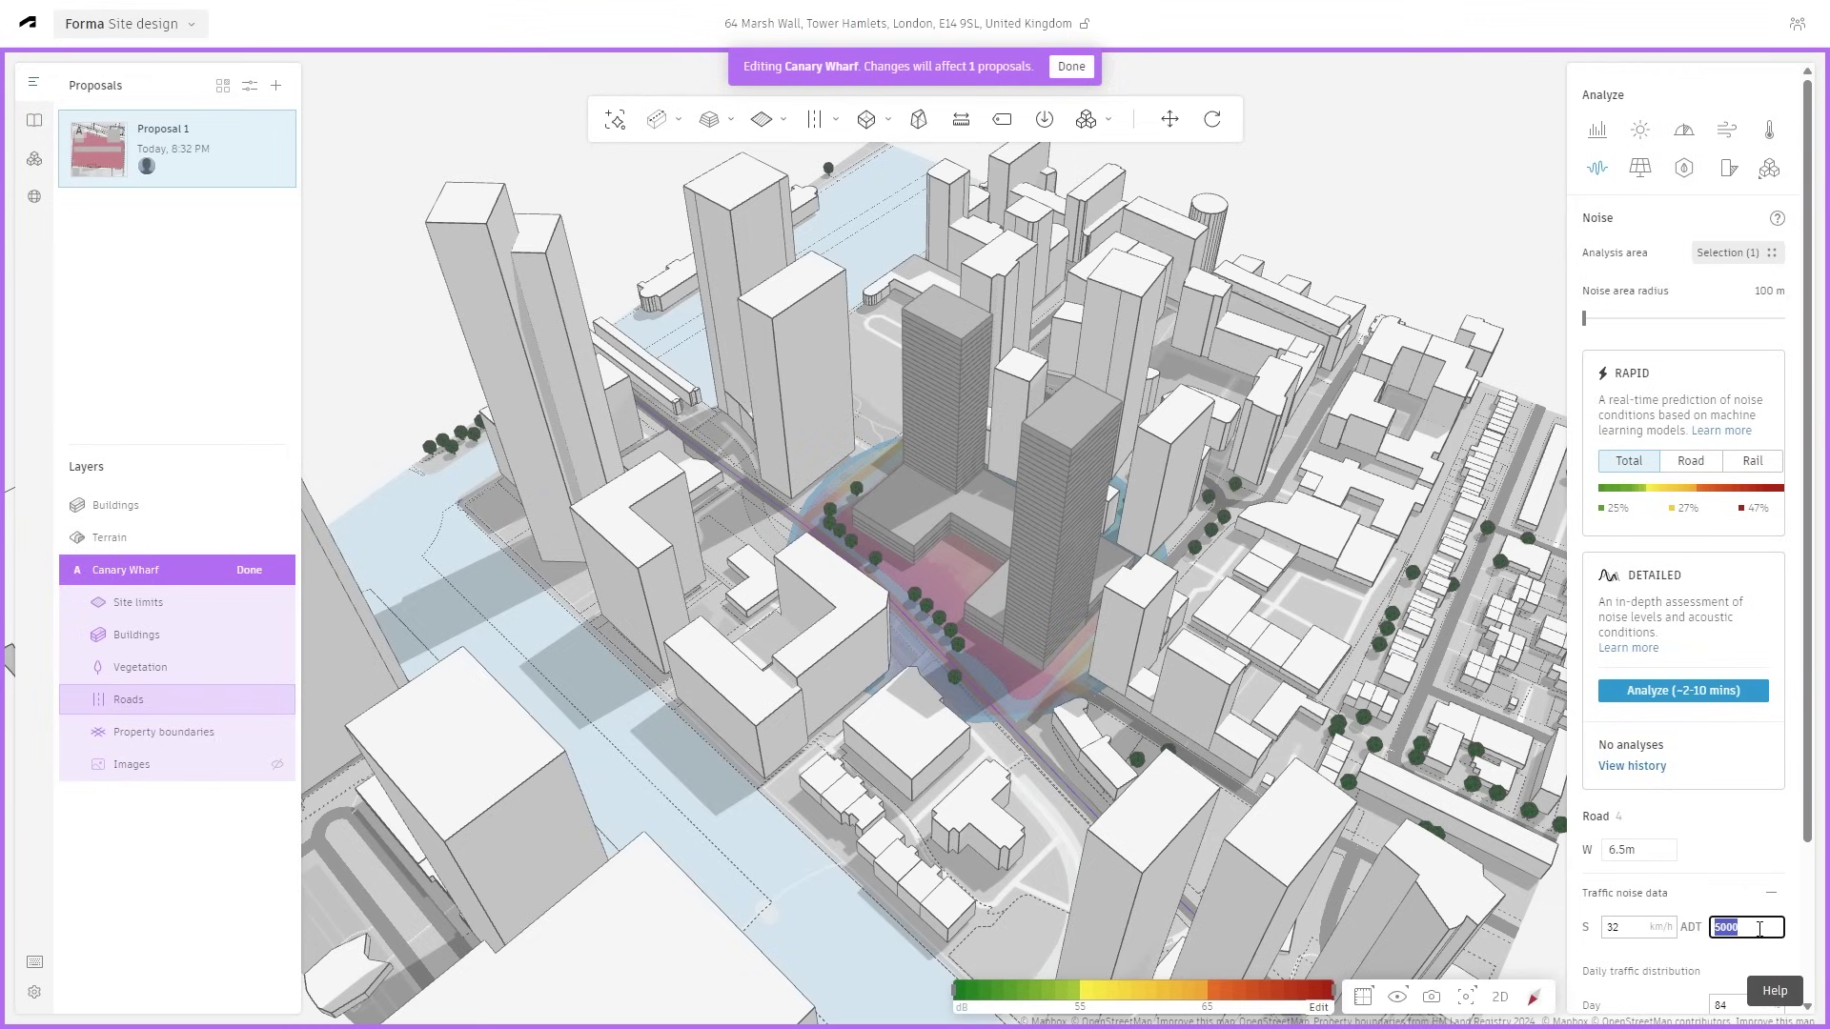
pyautogui.write('8000')
pyautogui.press('Return')
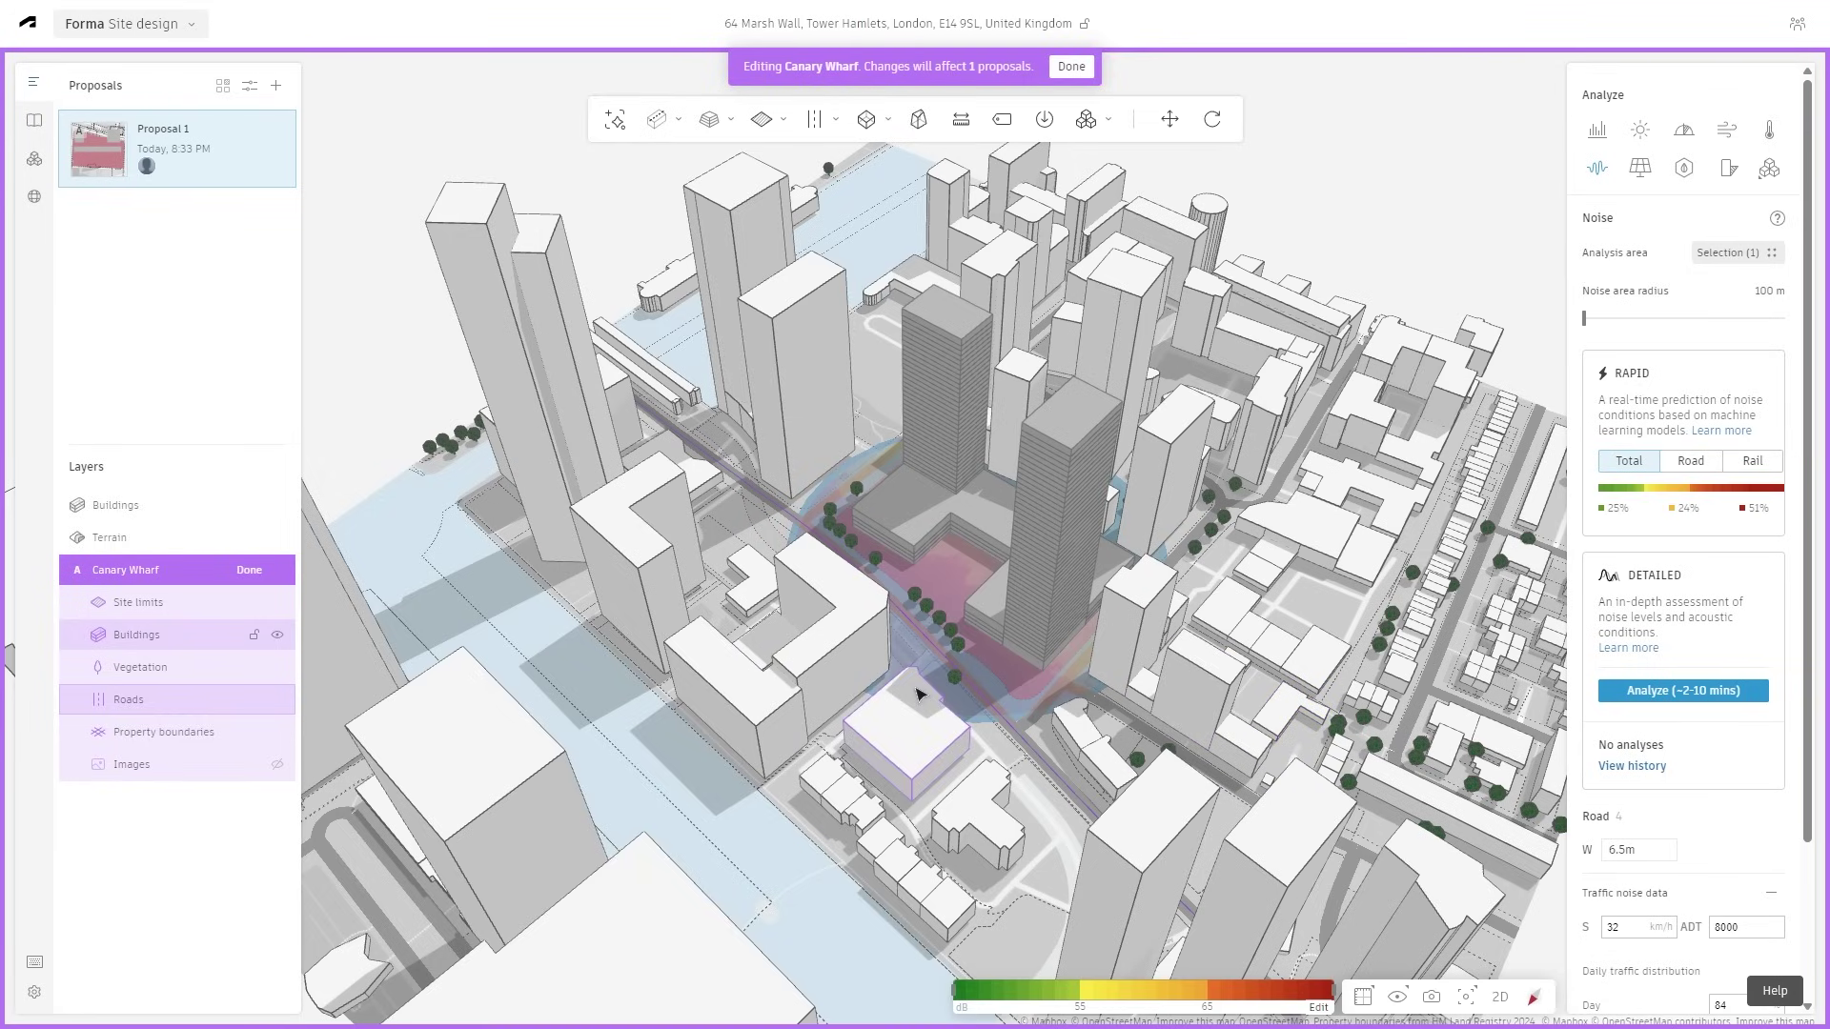
# - Raise the opacity of the analysis overlay in the display options and open the roads' average daily traffic for editing
pyautogui.click(1397, 996)
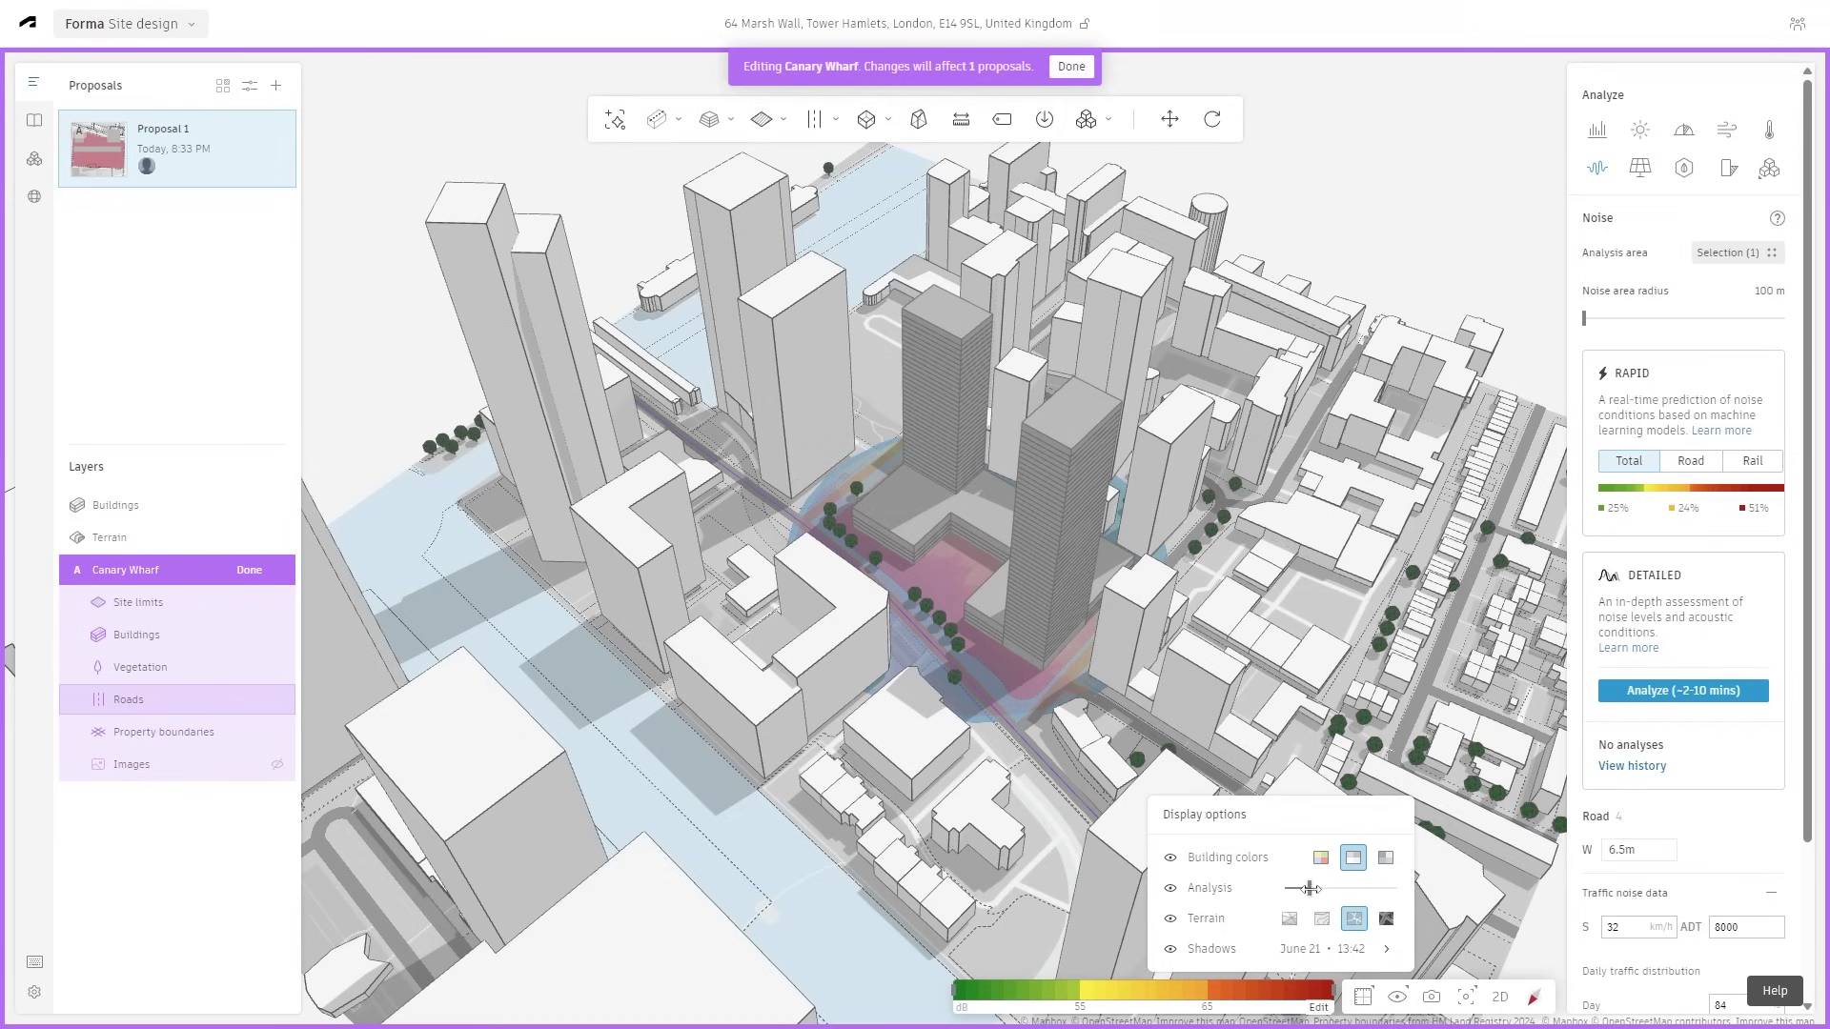
pyautogui.moveTo(1310, 888); pyautogui.dragTo(1427, 892)
pyautogui.moveTo(915, 682); pyautogui.dragTo(1083, 652, button='right')
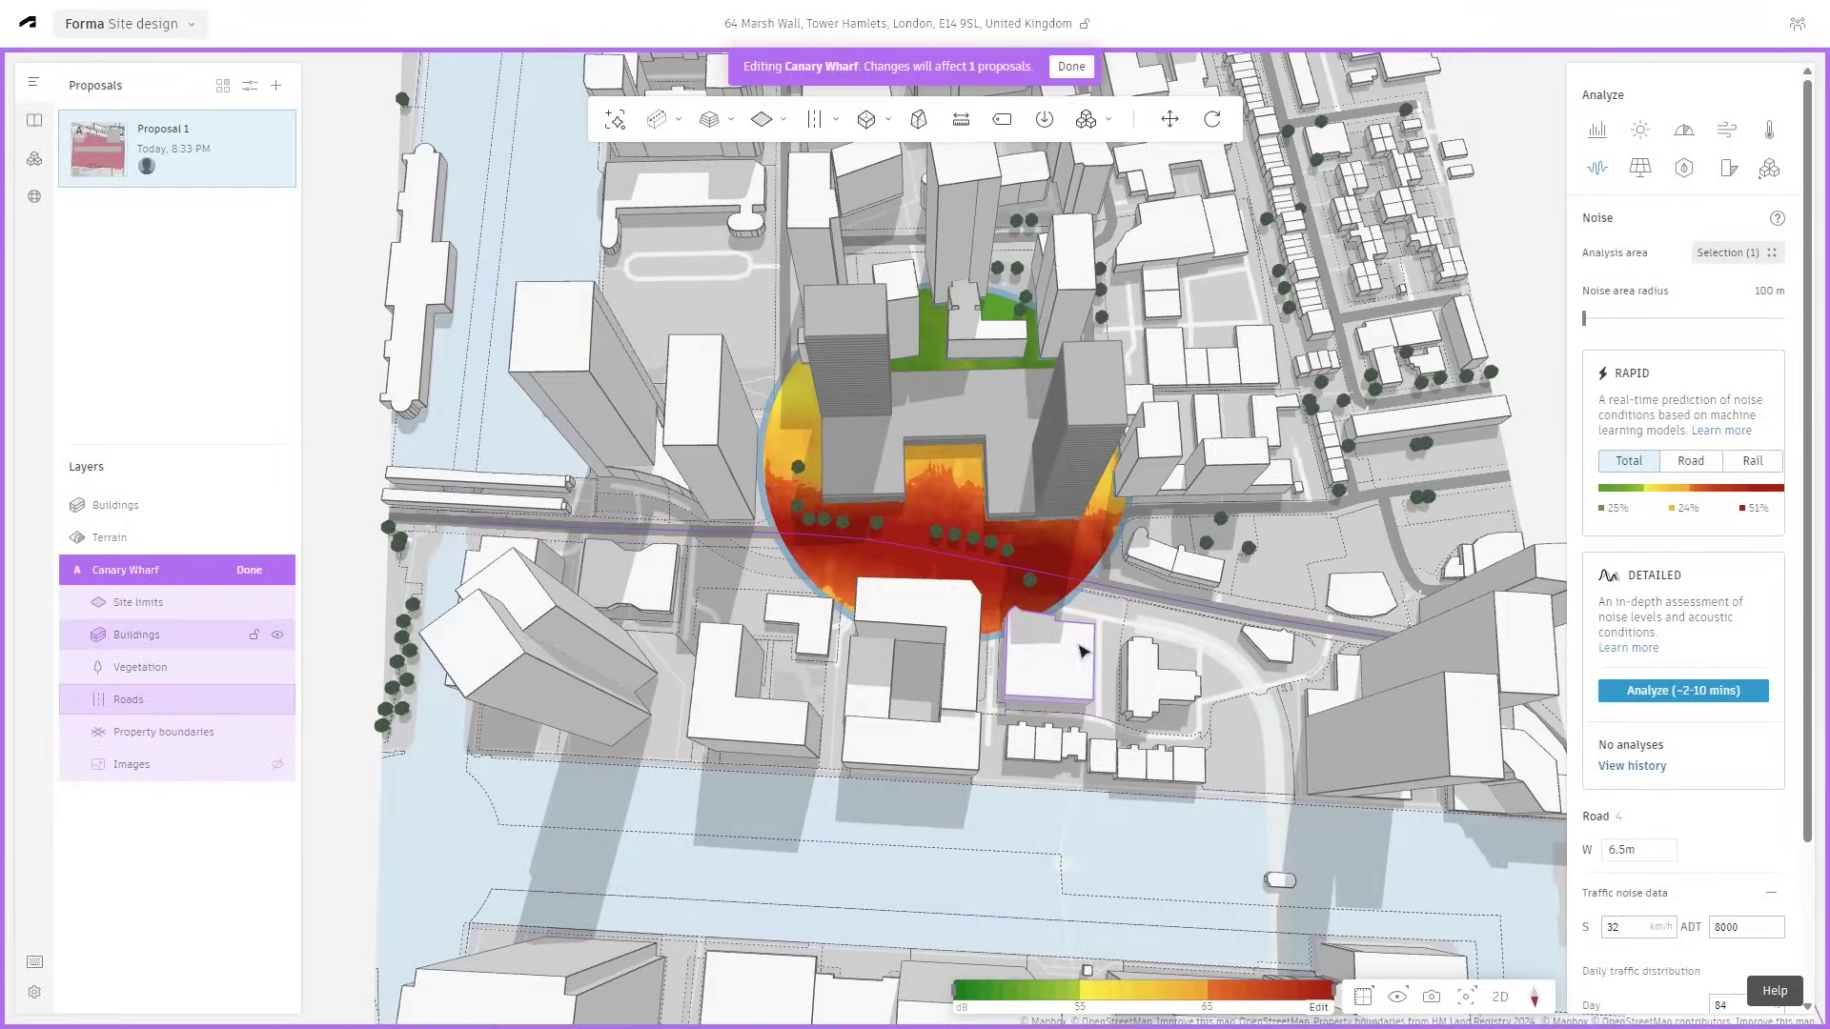
pyautogui.scroll(3, 1082, 652)
pyautogui.click(1744, 926)
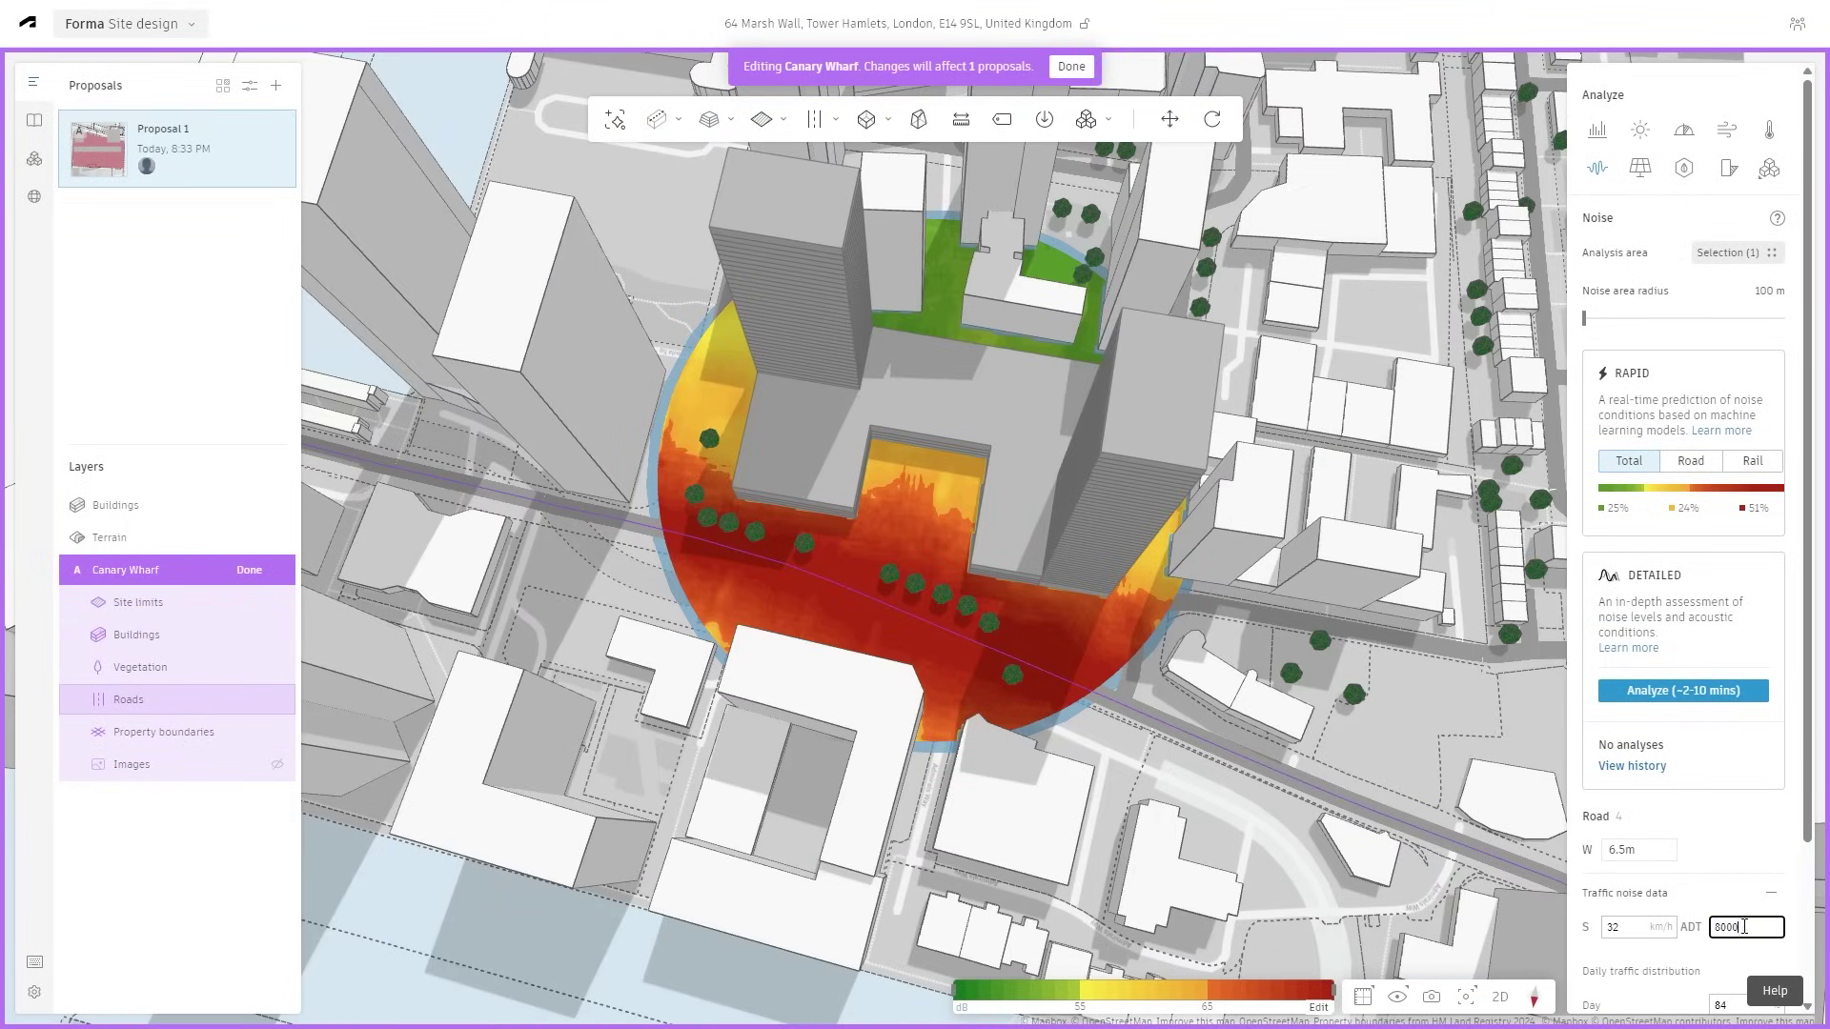
pyautogui.doubleClick(1744, 926)
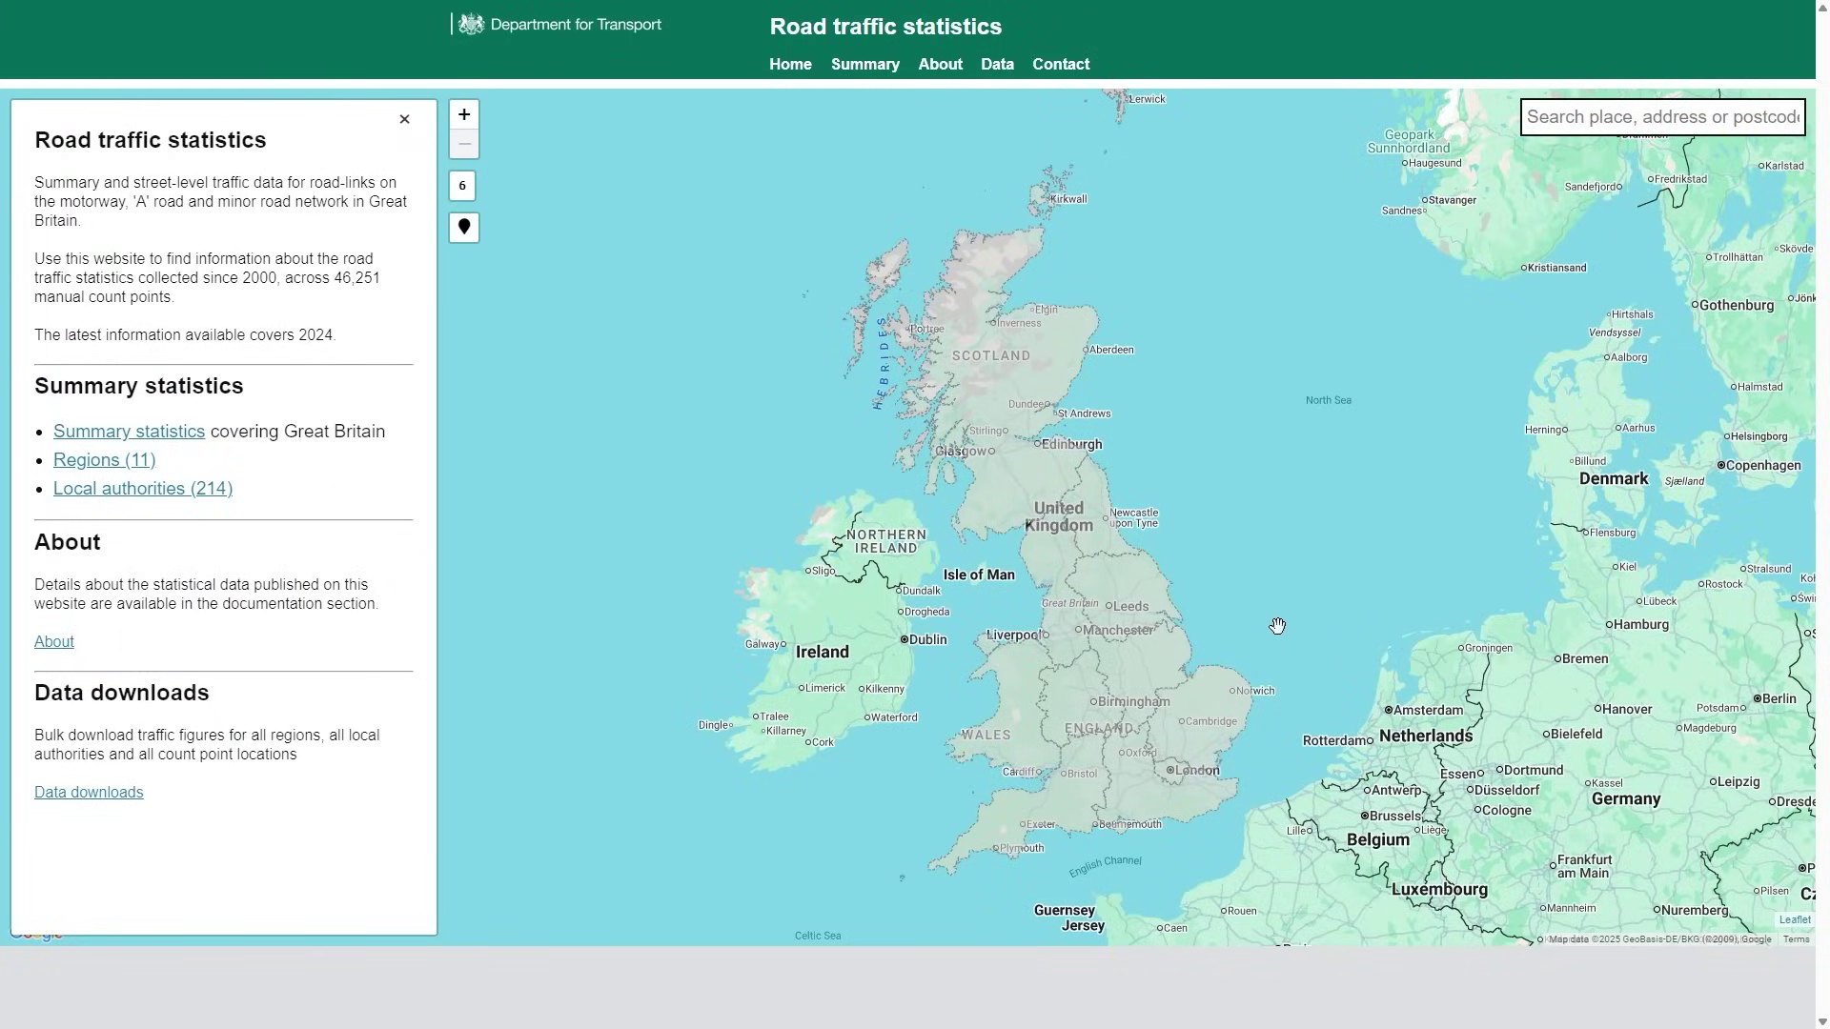
# - Switch to the Road traffic statistics map and open the profile of the Marsh Wall count point in Tower Hamlets, London
pyautogui.moveTo(1180, 779)
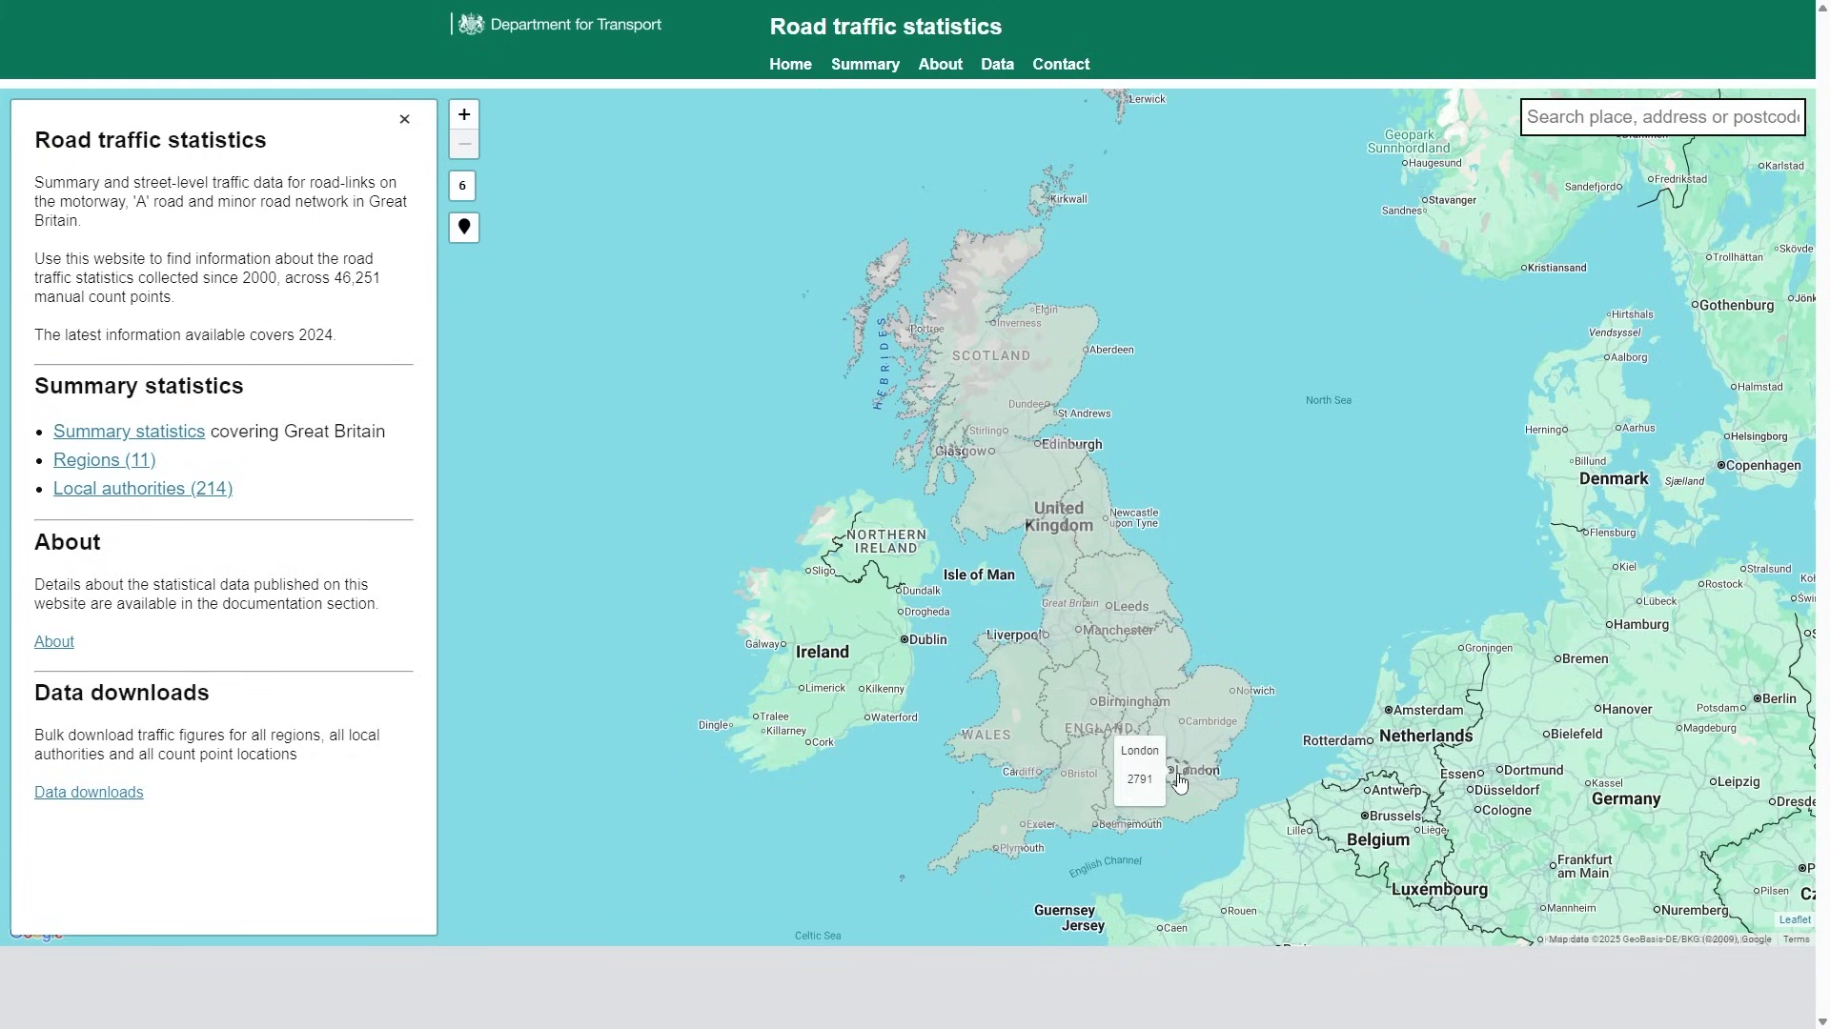
pyautogui.click(1180, 780)
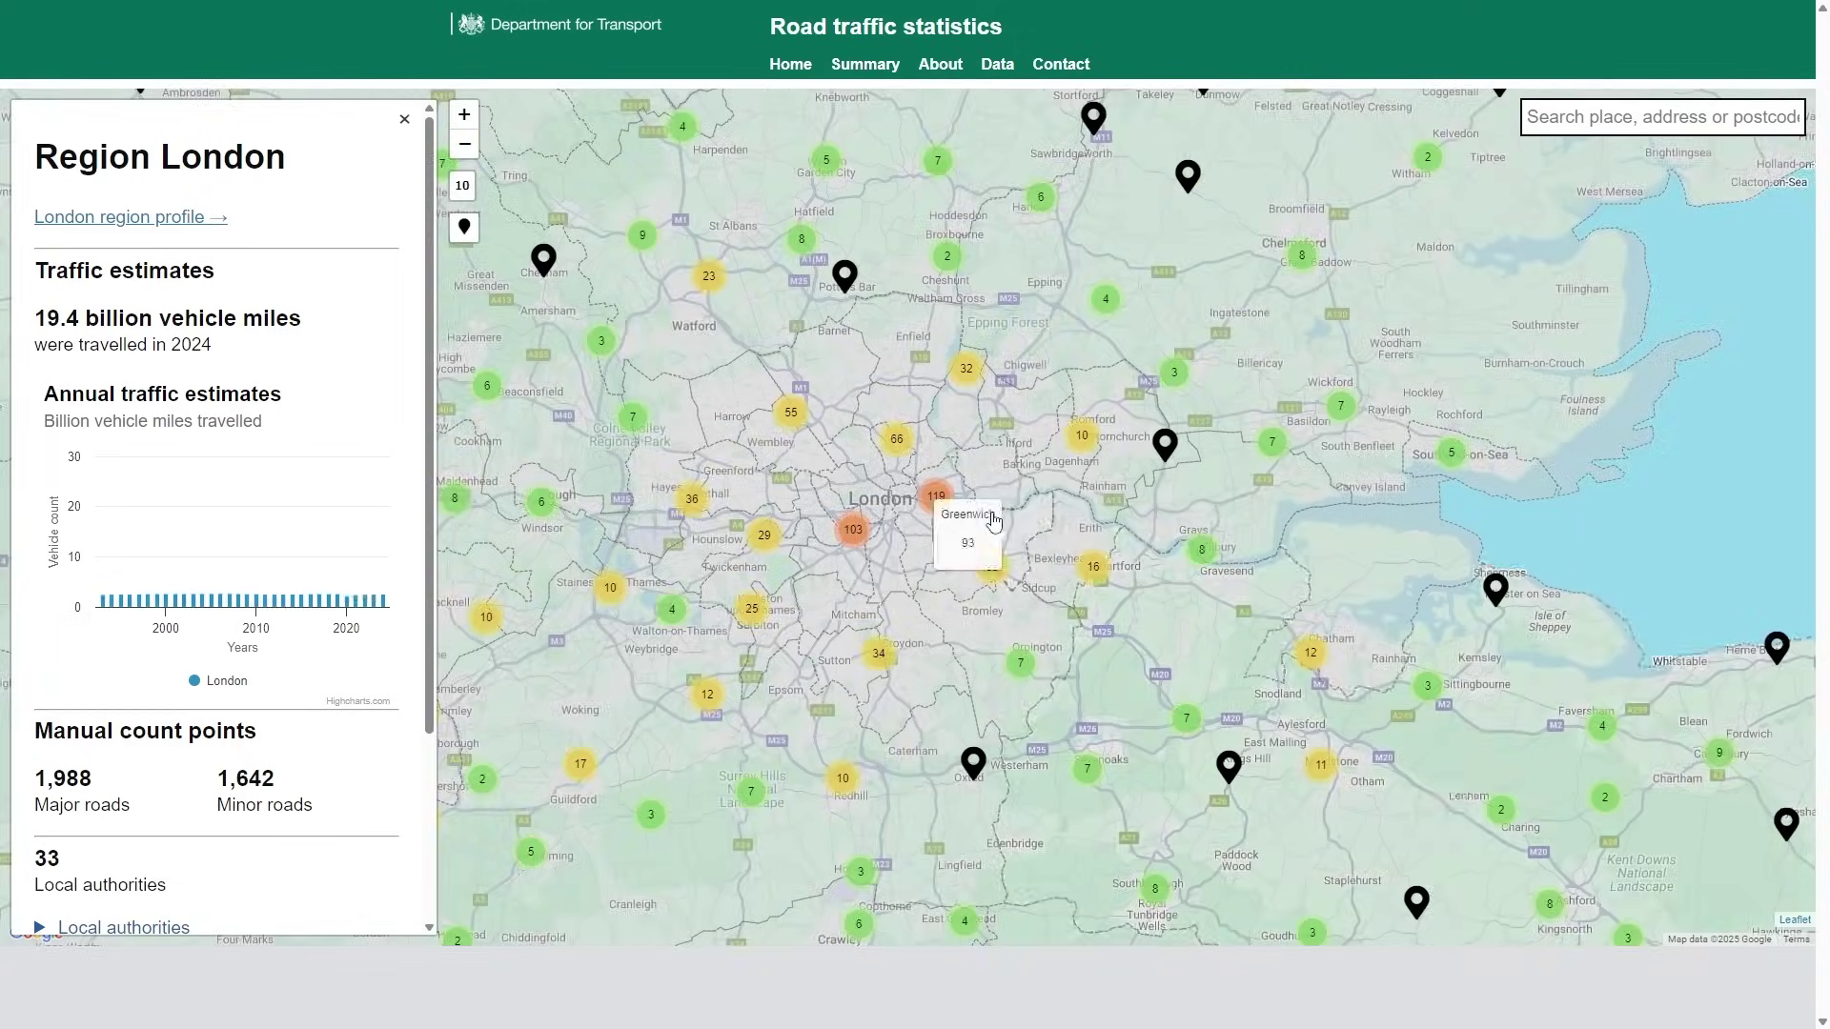
pyautogui.click(1177, 581)
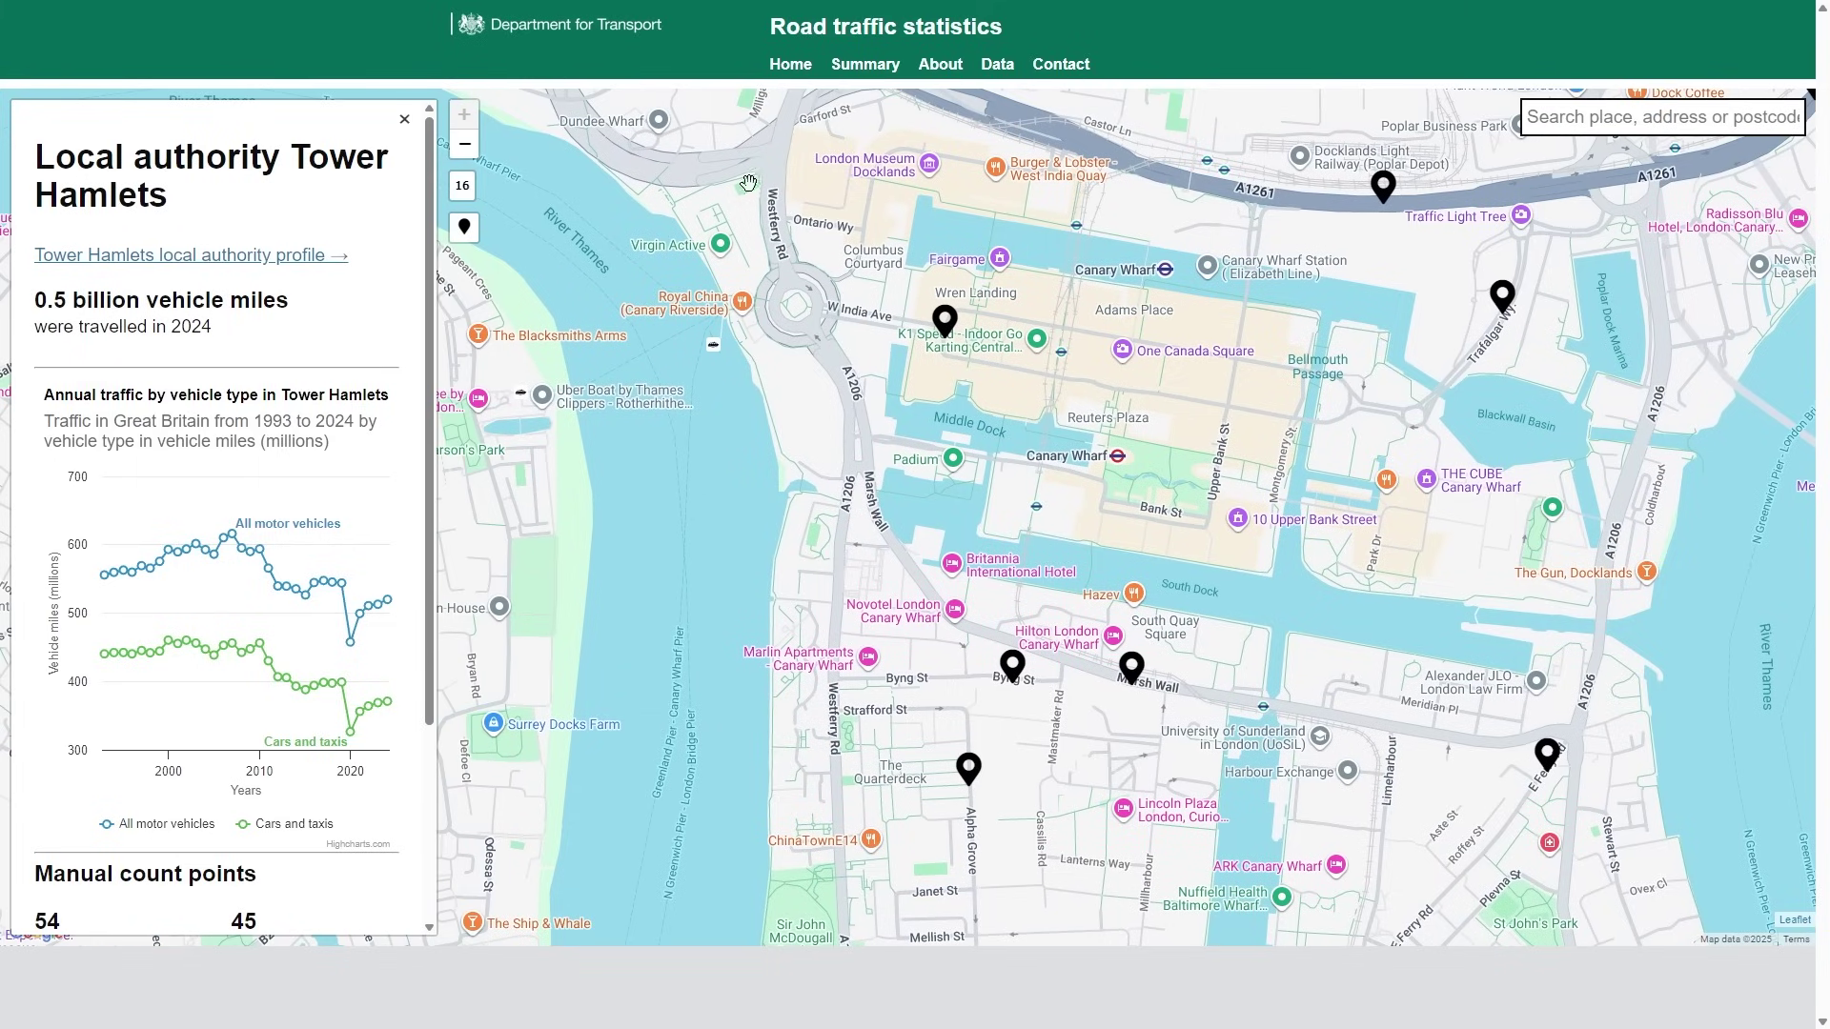
pyautogui.click(1132, 670)
pyautogui.scroll(-1, 232, 696)
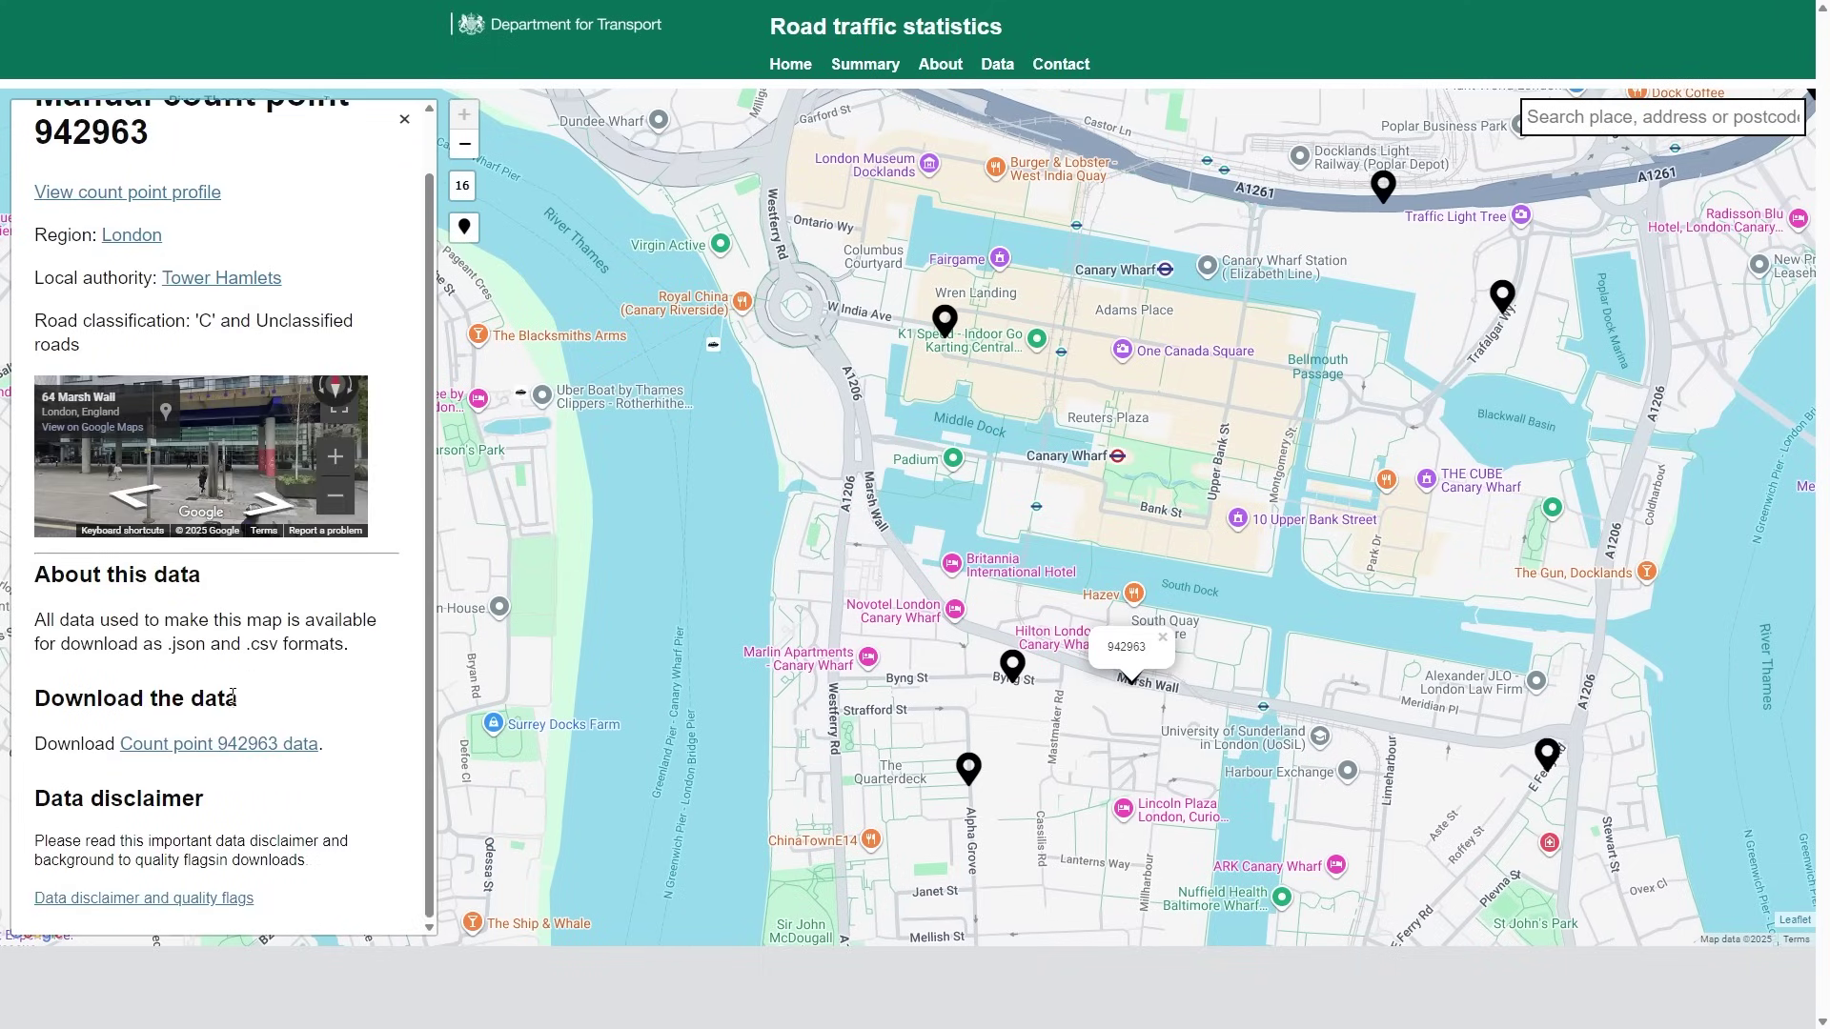
pyautogui.click(221, 746)
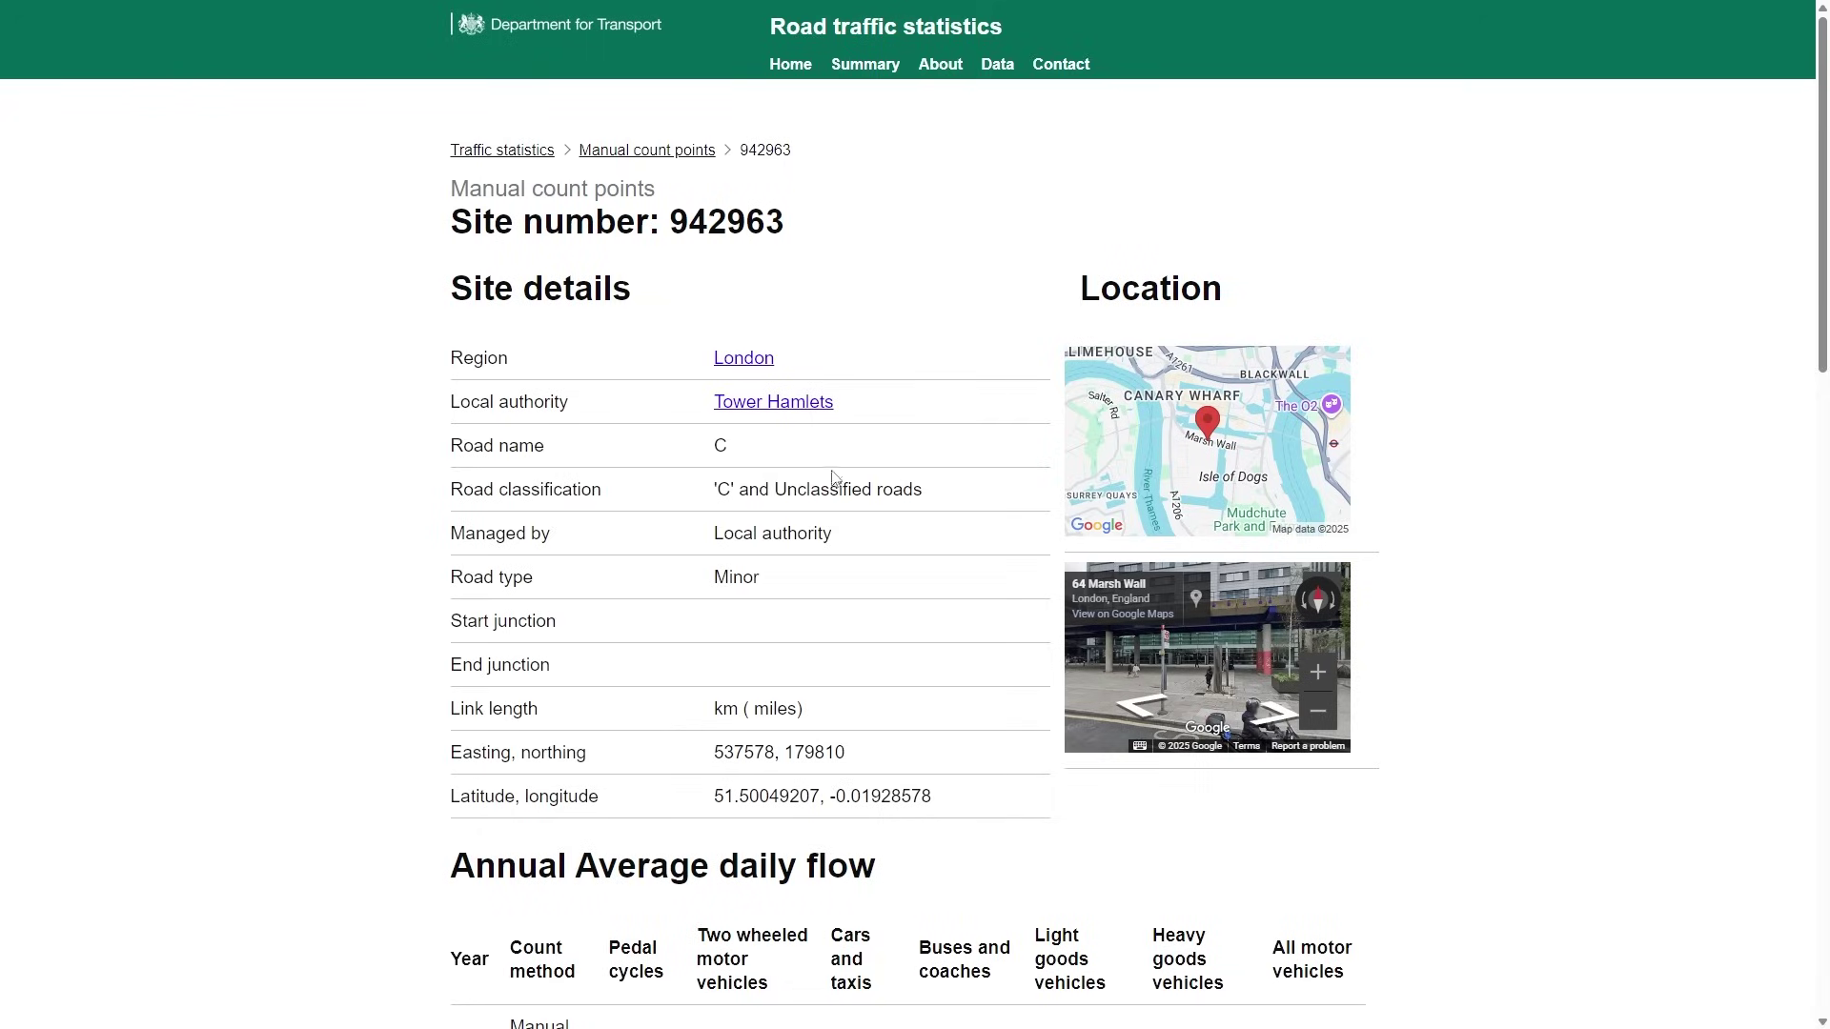
# - Examine the 2019 figure for all motor vehicles in the count point's annual average daily flow table
pyautogui.scroll(-3, 832, 477)
pyautogui.scroll(1, 953, 474)
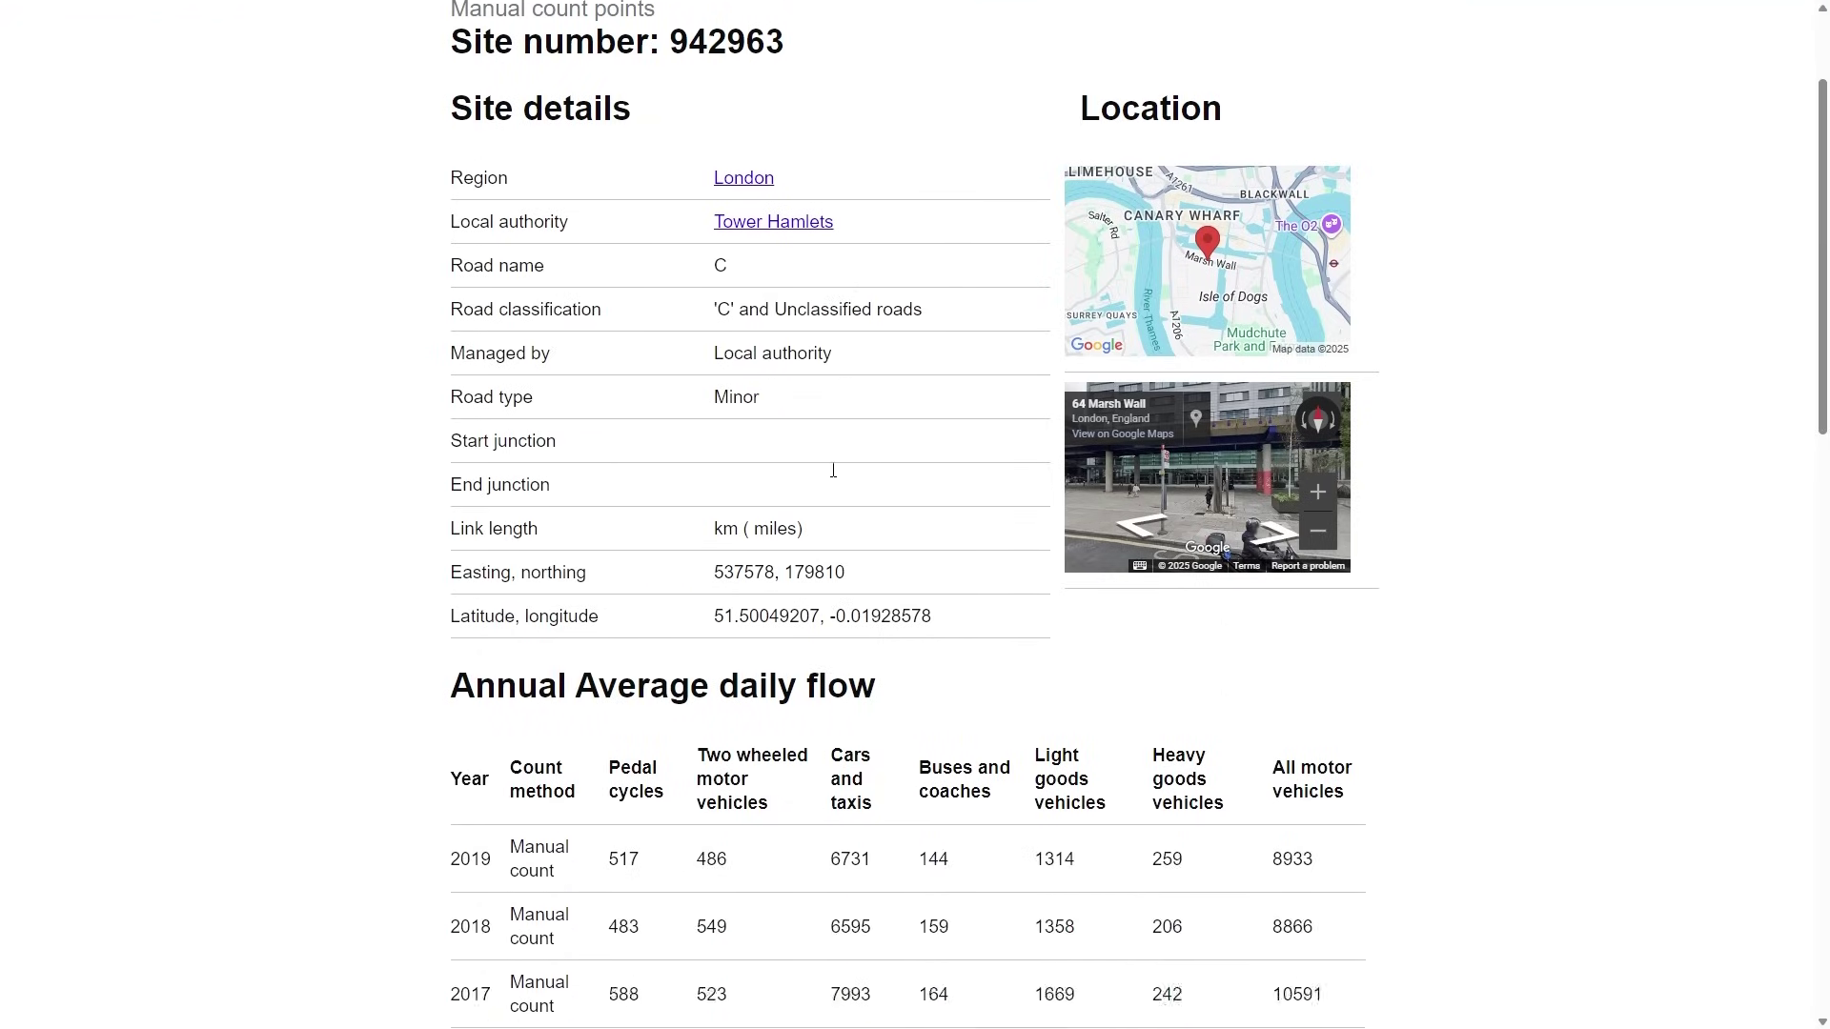
pyautogui.scroll(-6, 1156, 516)
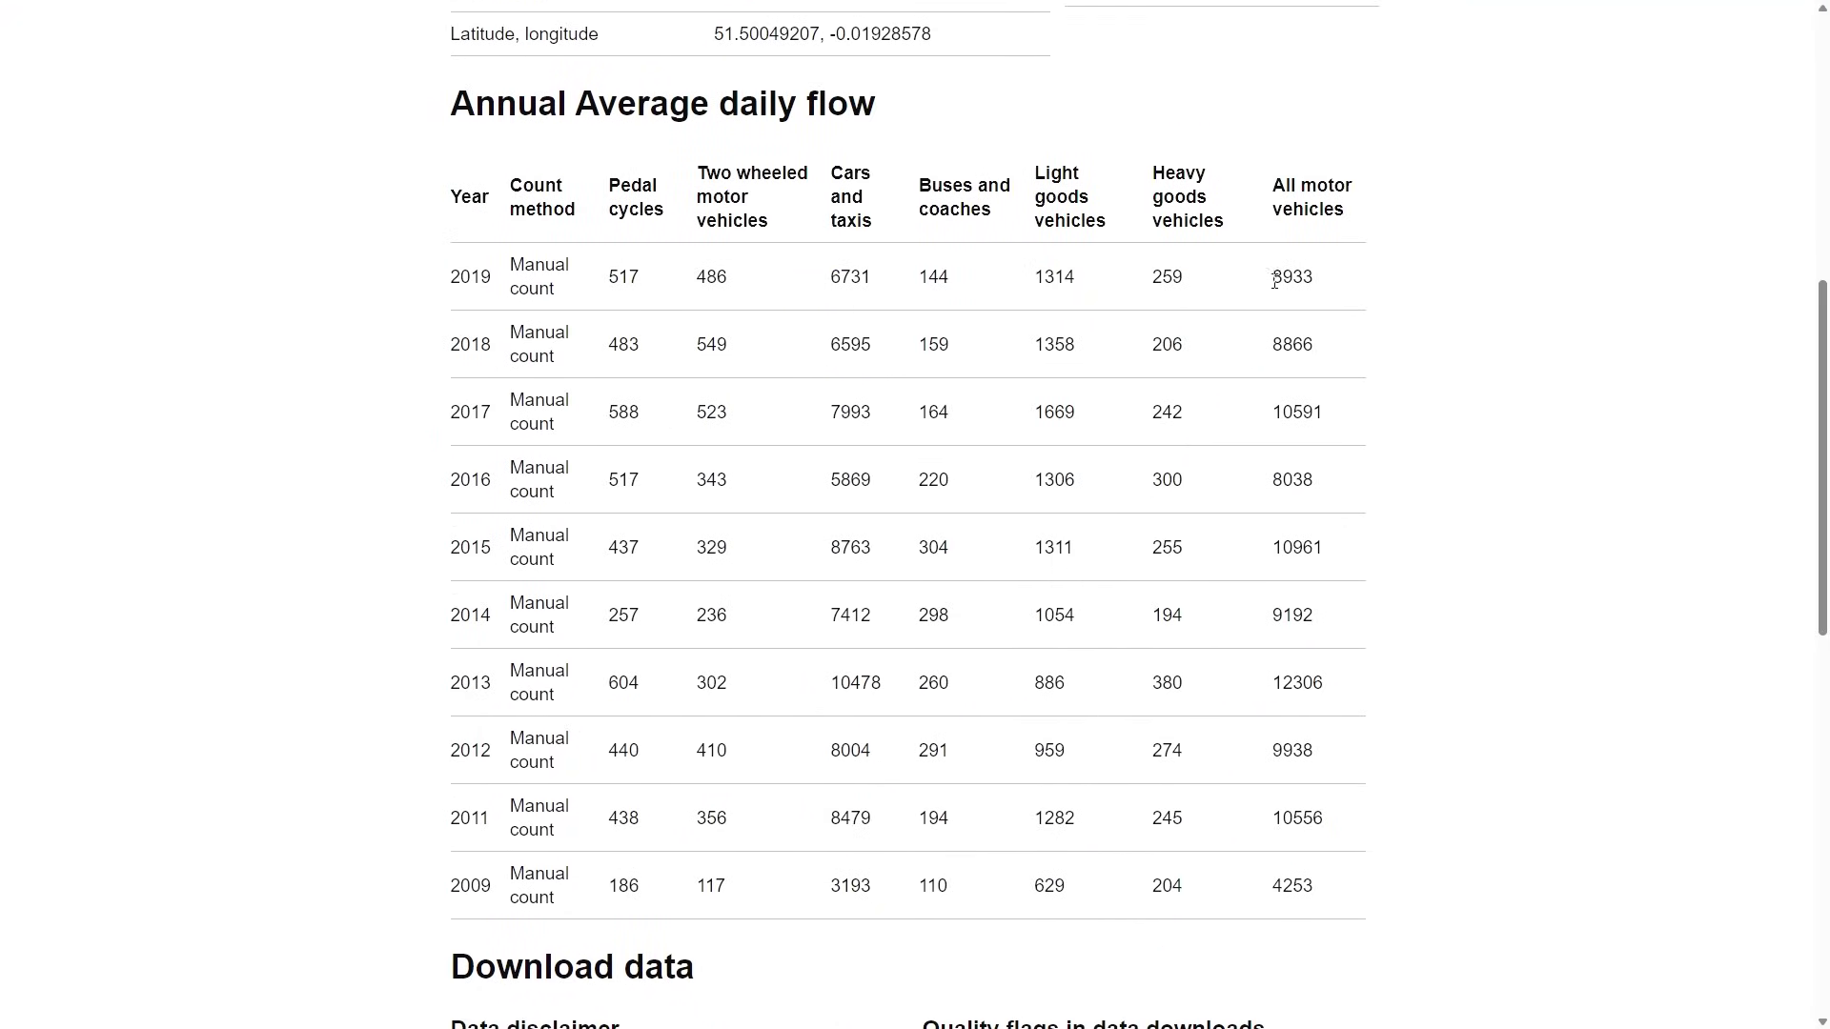
pyautogui.moveTo(1275, 281); pyautogui.dragTo(1330, 284)
pyautogui.click(935, 126)
pyautogui.moveTo(1270, 277); pyautogui.dragTo(1347, 281)
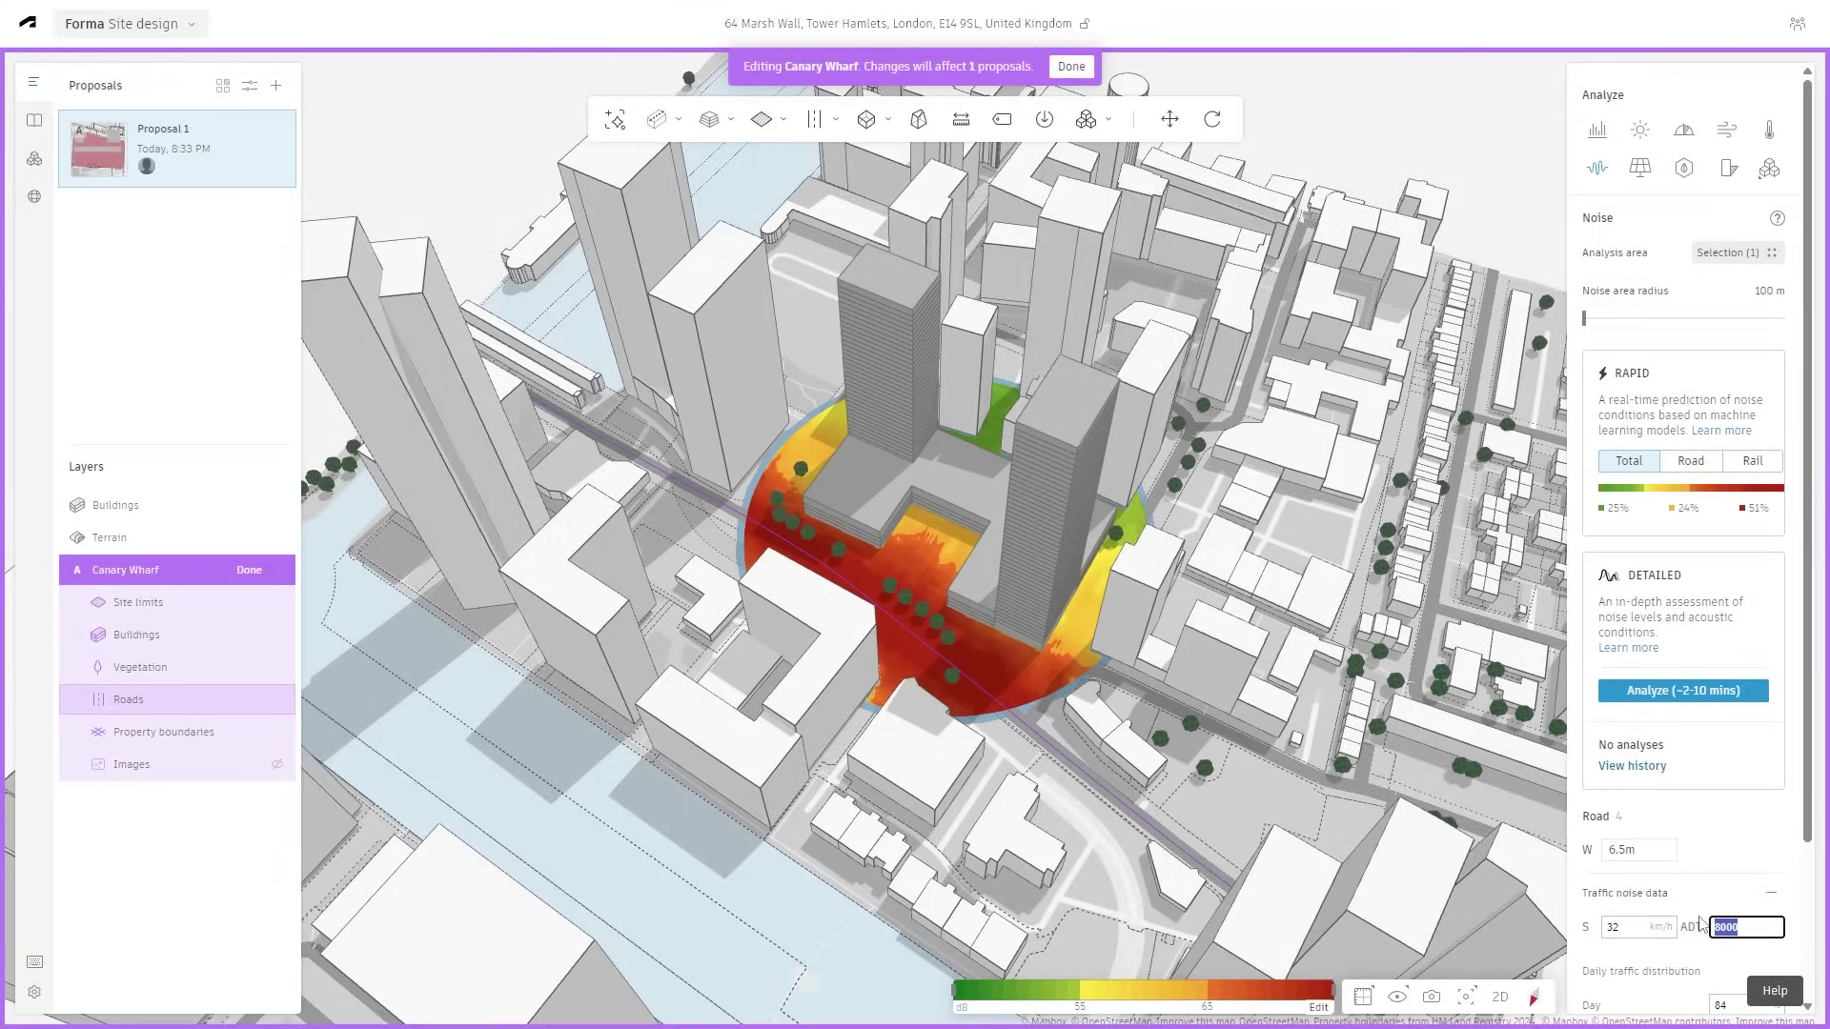
# - Switch back to Forma, try average daily traffic values of 2000 and 5000 on the selected roads, and restore 8000
pyautogui.press('Return')
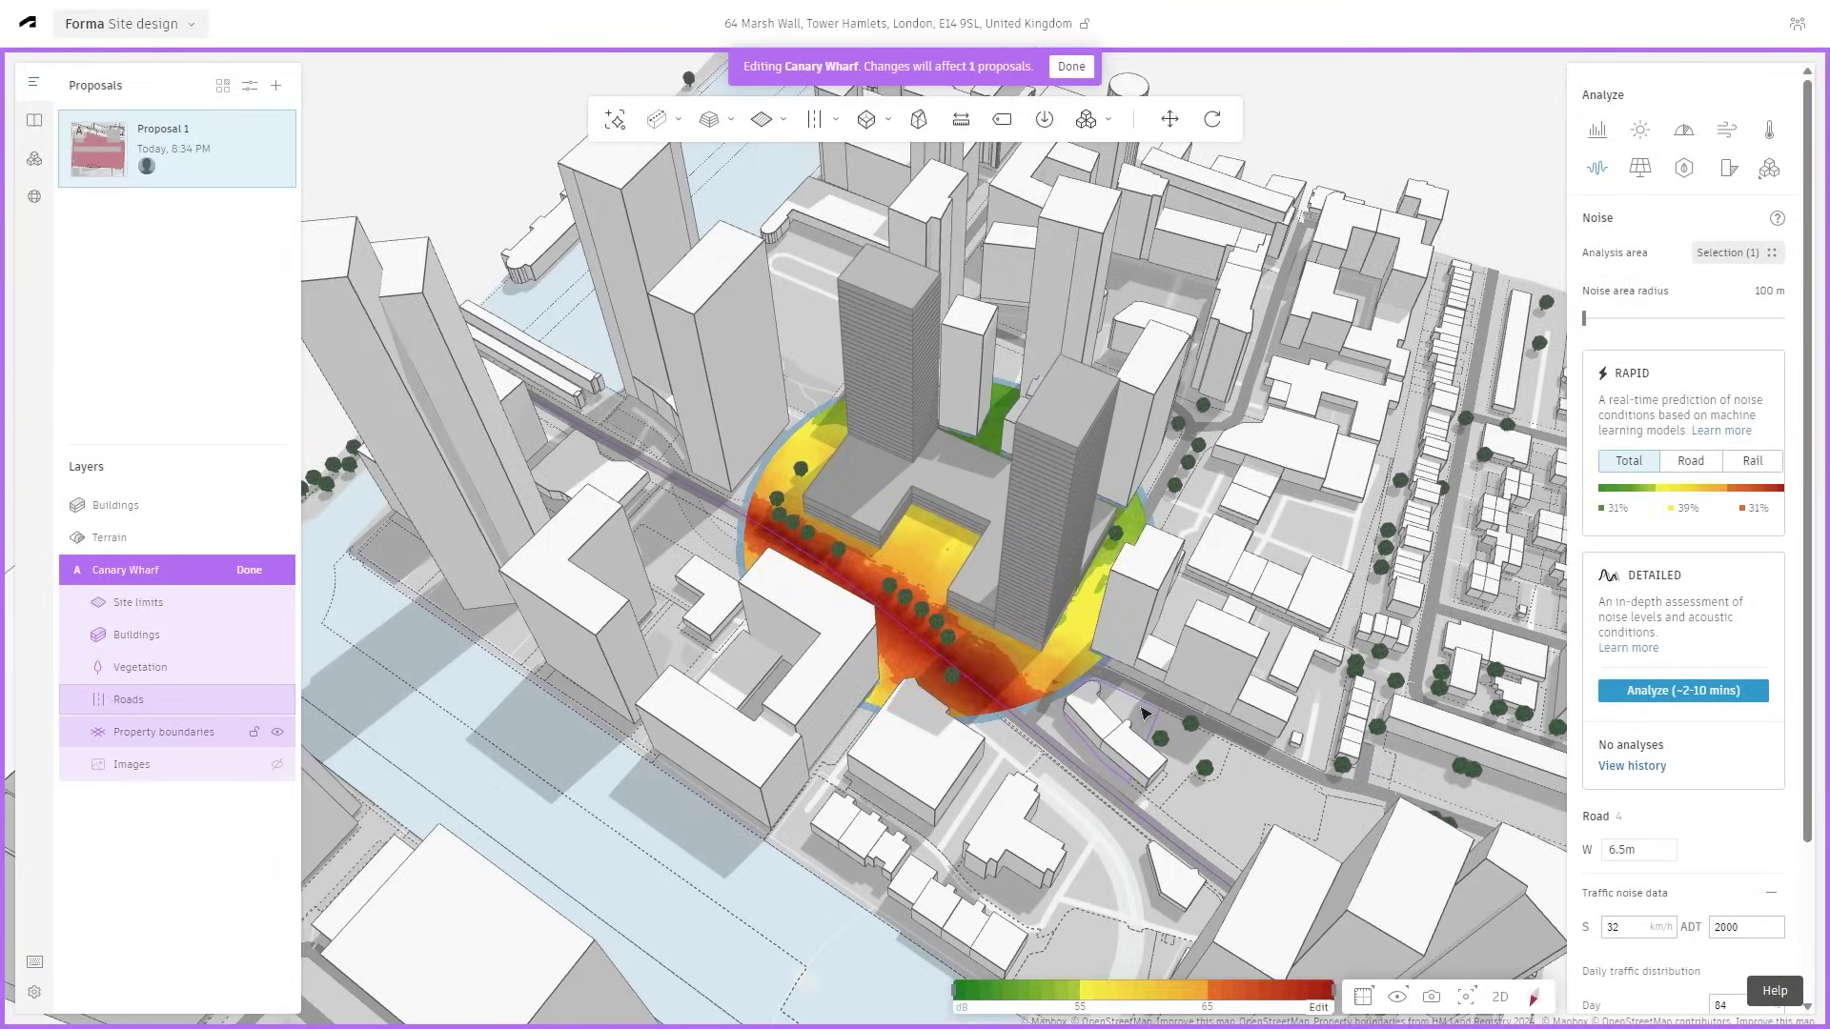
pyautogui.moveTo(1144, 713); pyautogui.dragTo(1018, 773, button='right')
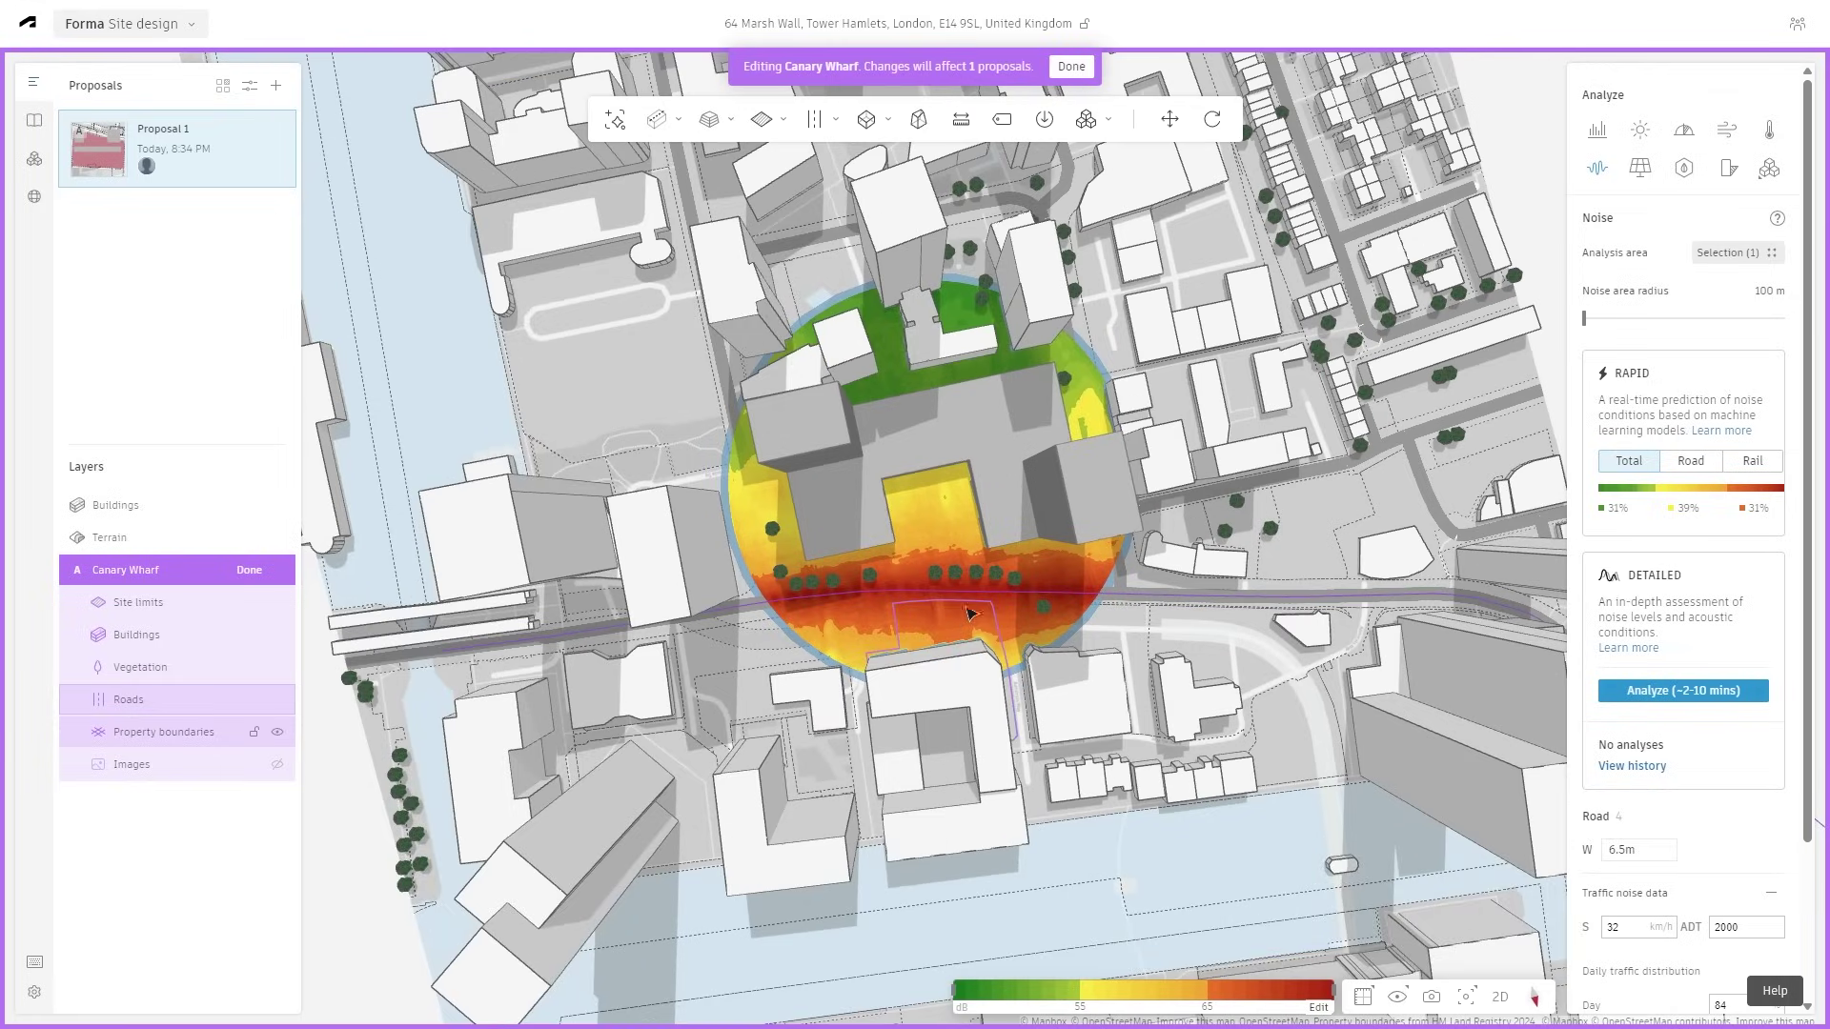
pyautogui.click(1750, 926)
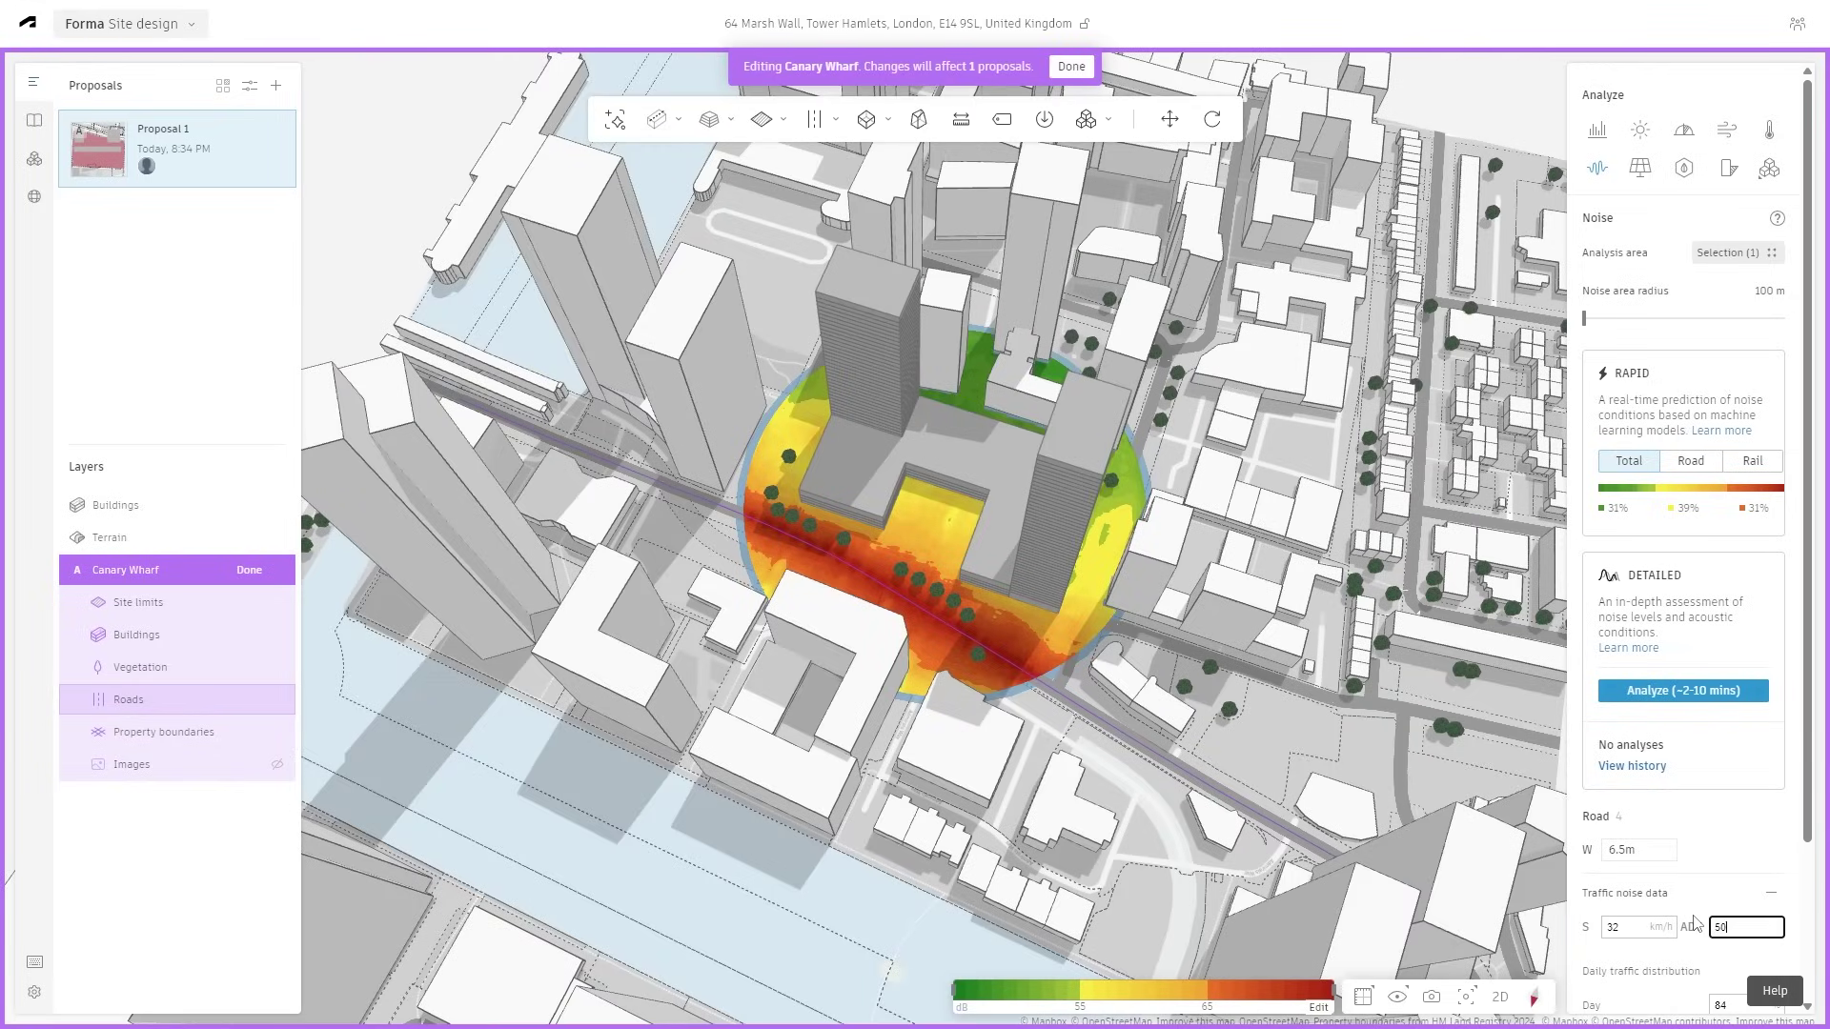
pyautogui.press('Return')
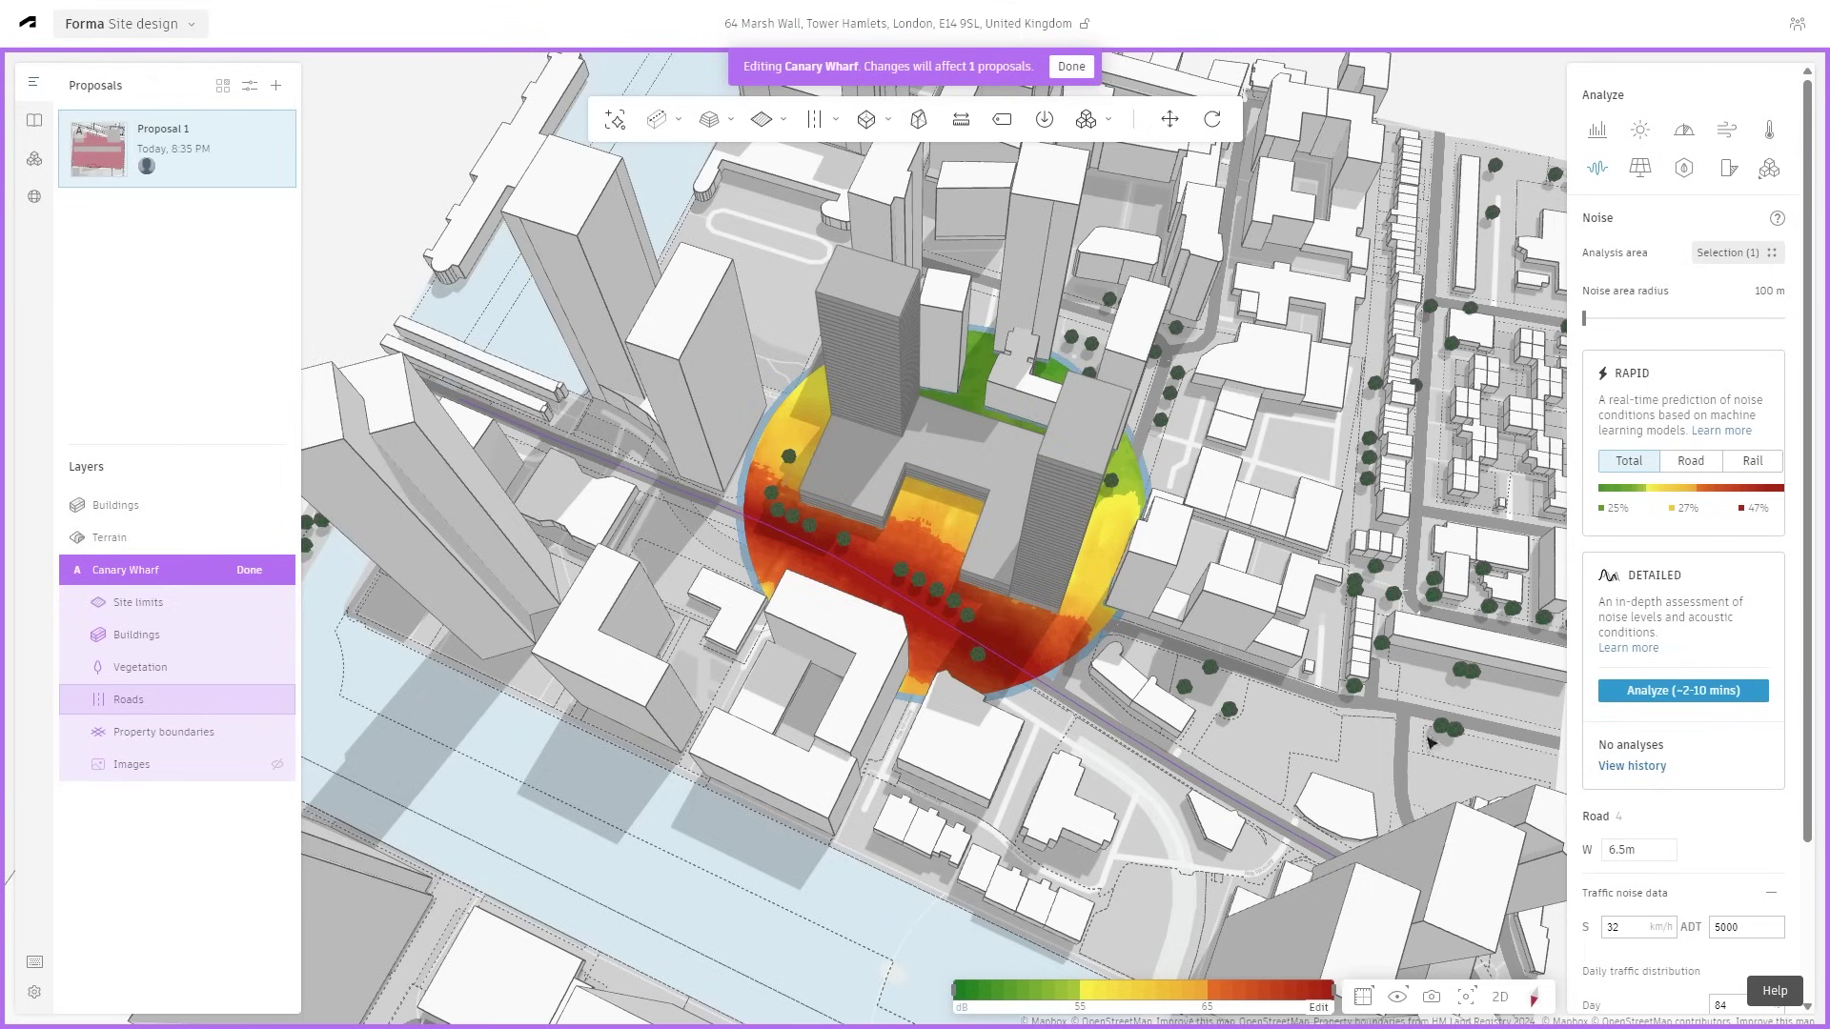
pyautogui.doubleClick(1740, 925)
pyautogui.press('Return')
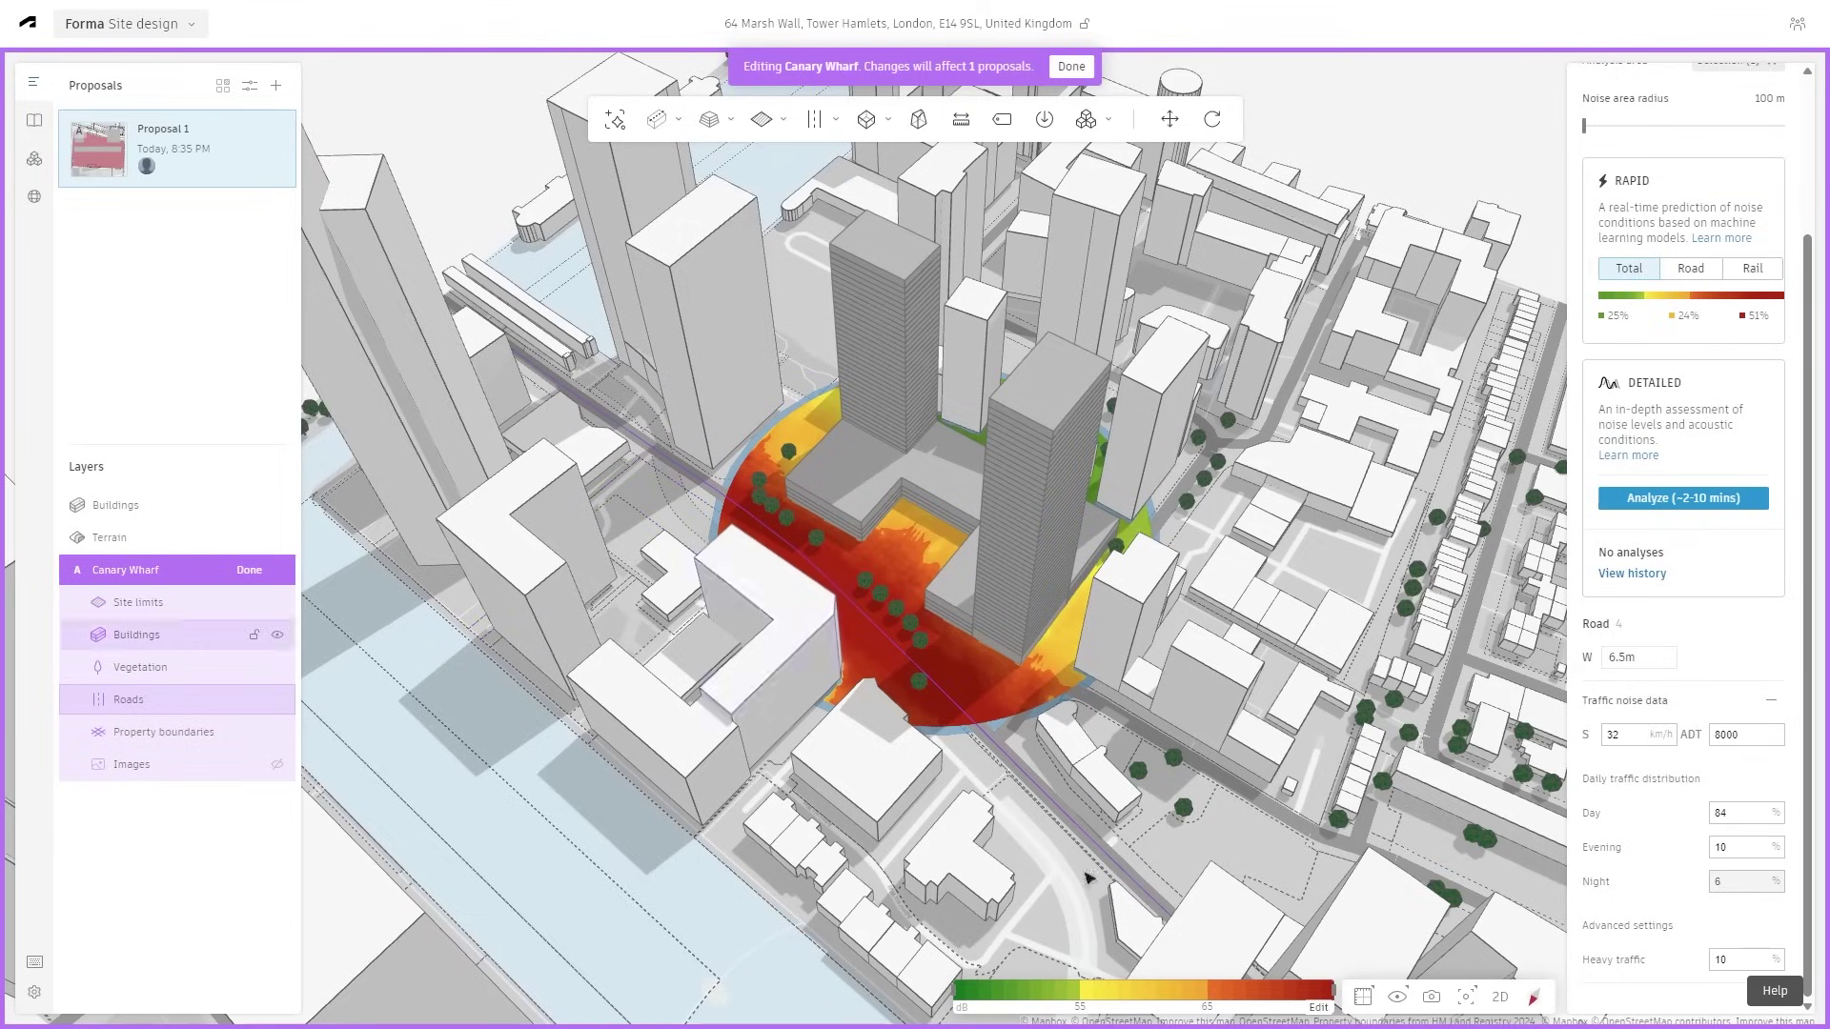
# - Give the 6 m wide side roads beside the site an average daily traffic of 500 and raise the analysis overlay's opacity again
pyautogui.click(1397, 996)
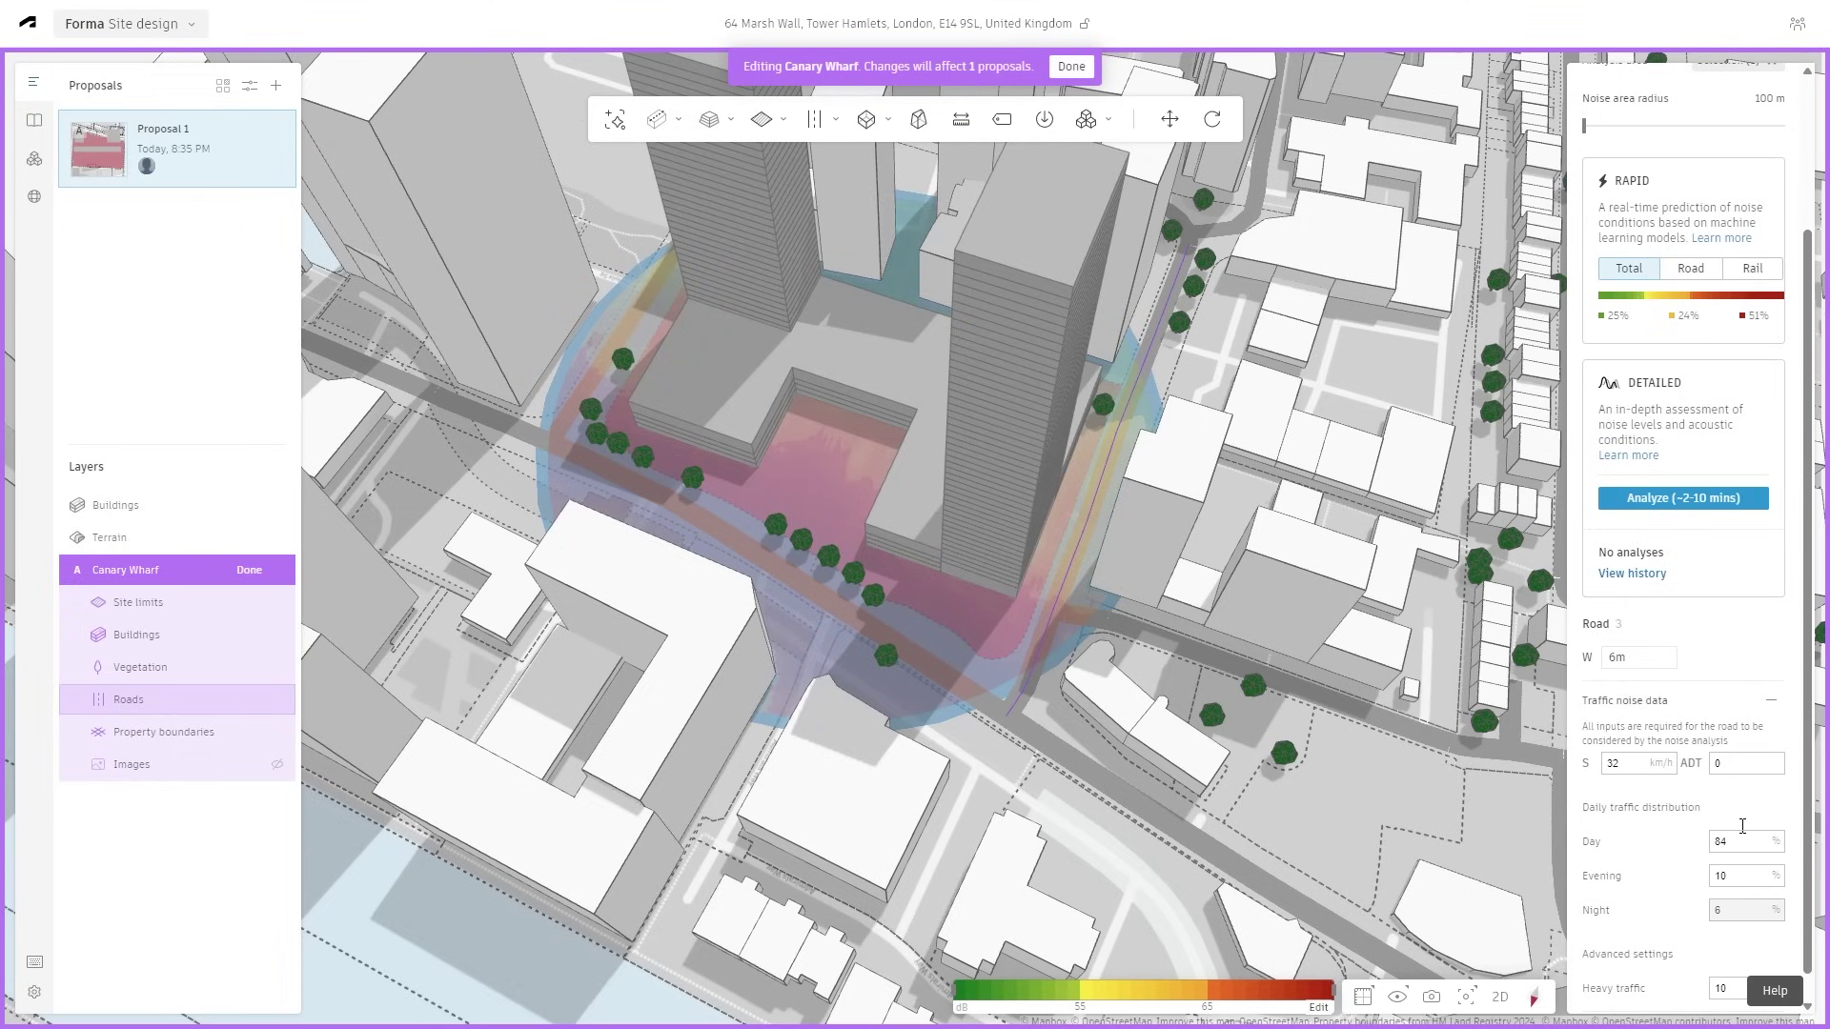
pyautogui.click(1774, 768)
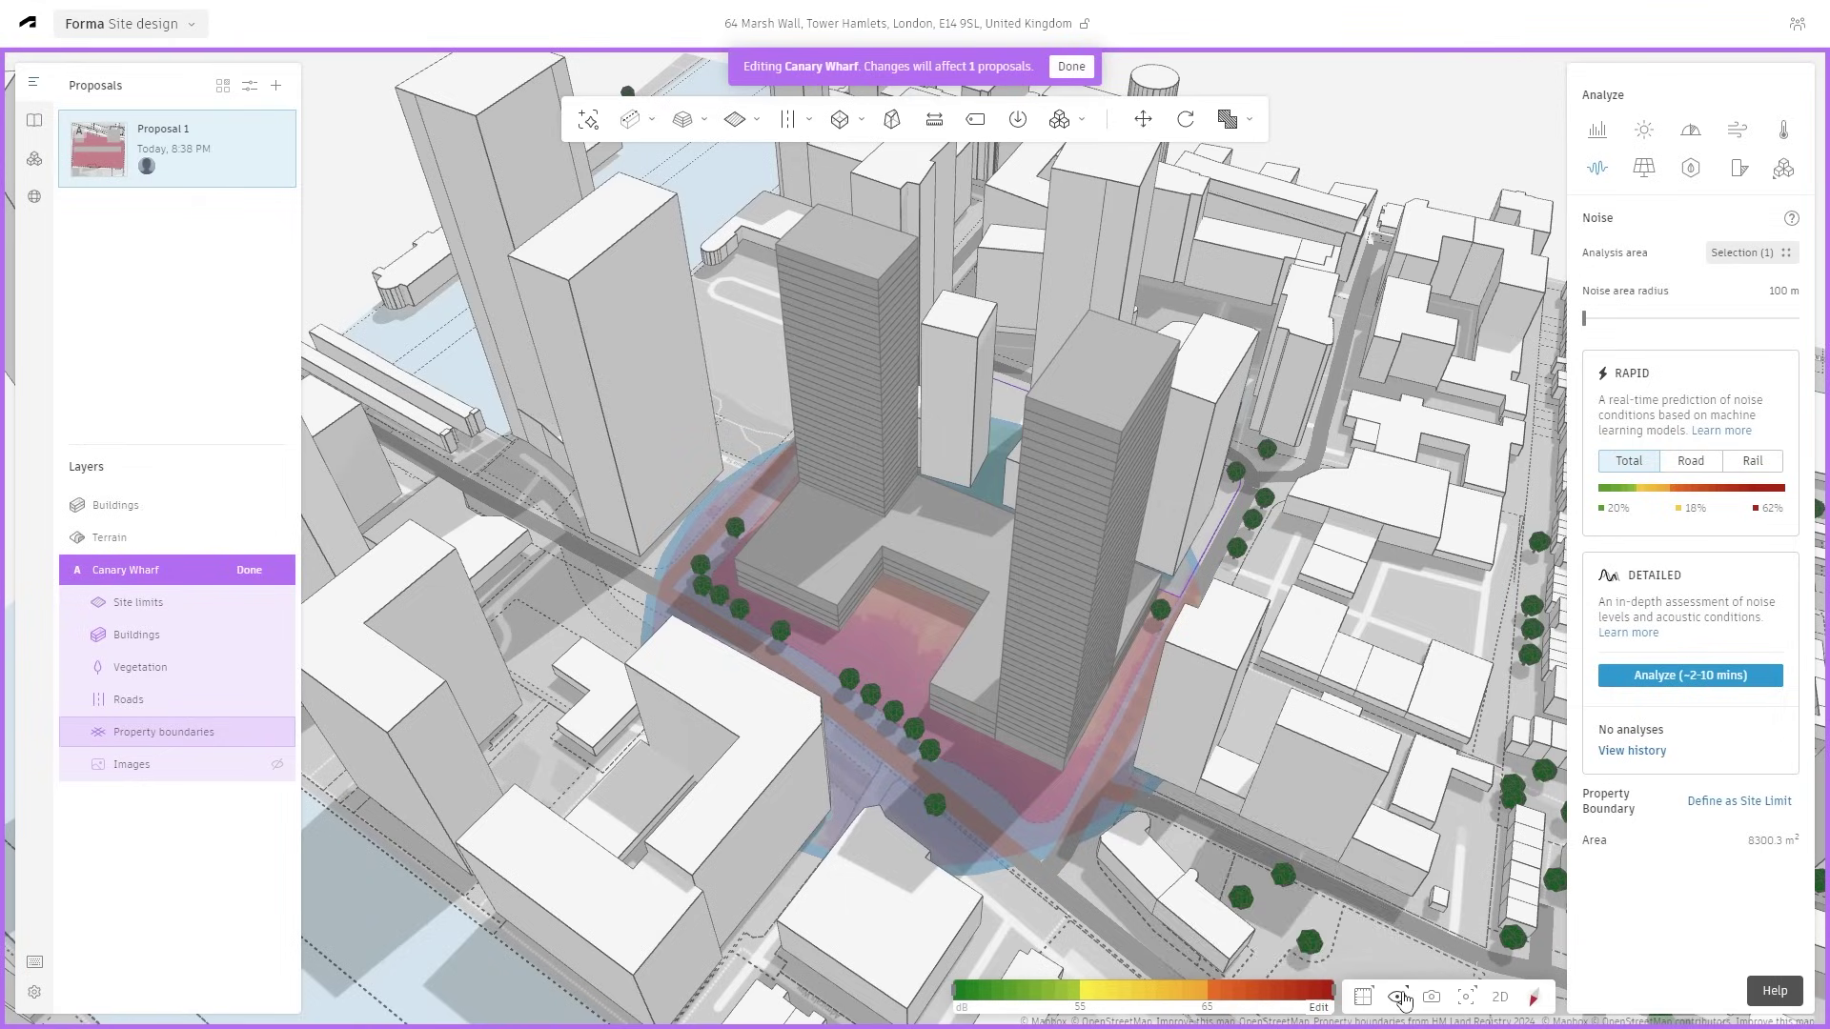
pyautogui.click(1397, 997)
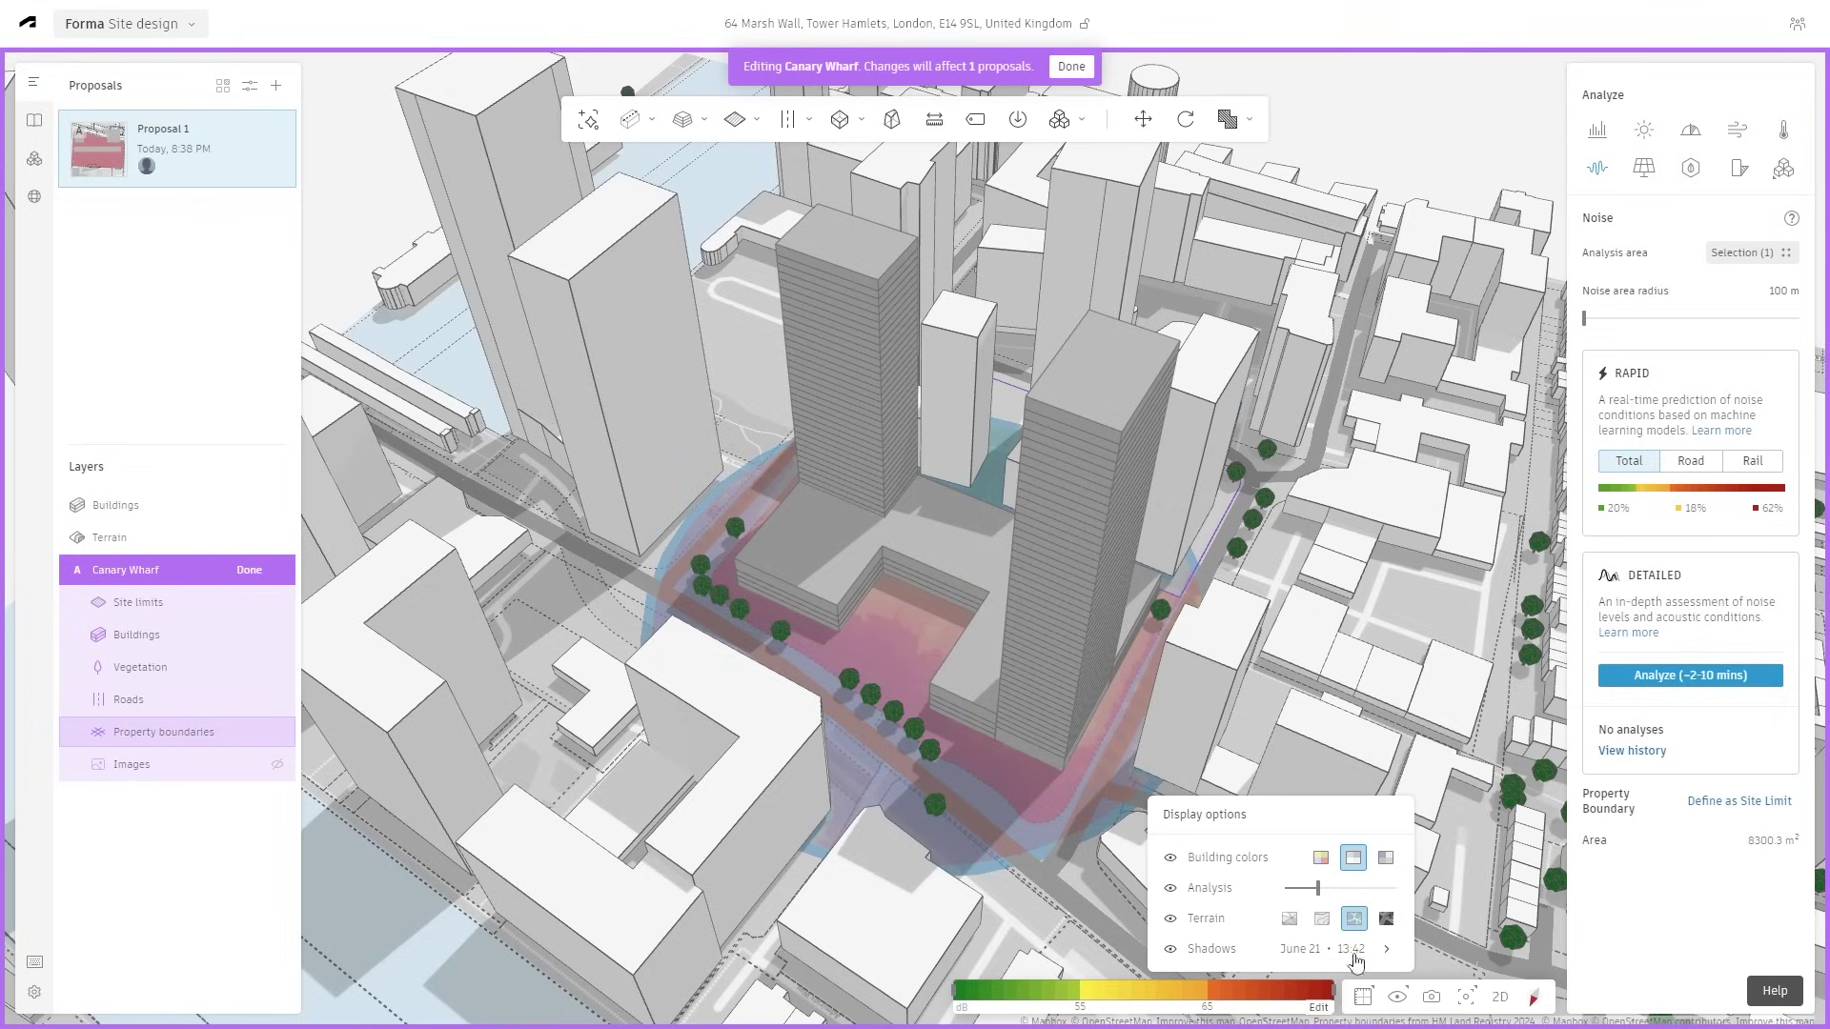
pyautogui.moveTo(1320, 896); pyautogui.dragTo(1398, 894)
pyautogui.moveTo(829, 658); pyautogui.dragTo(1027, 692, button='right')
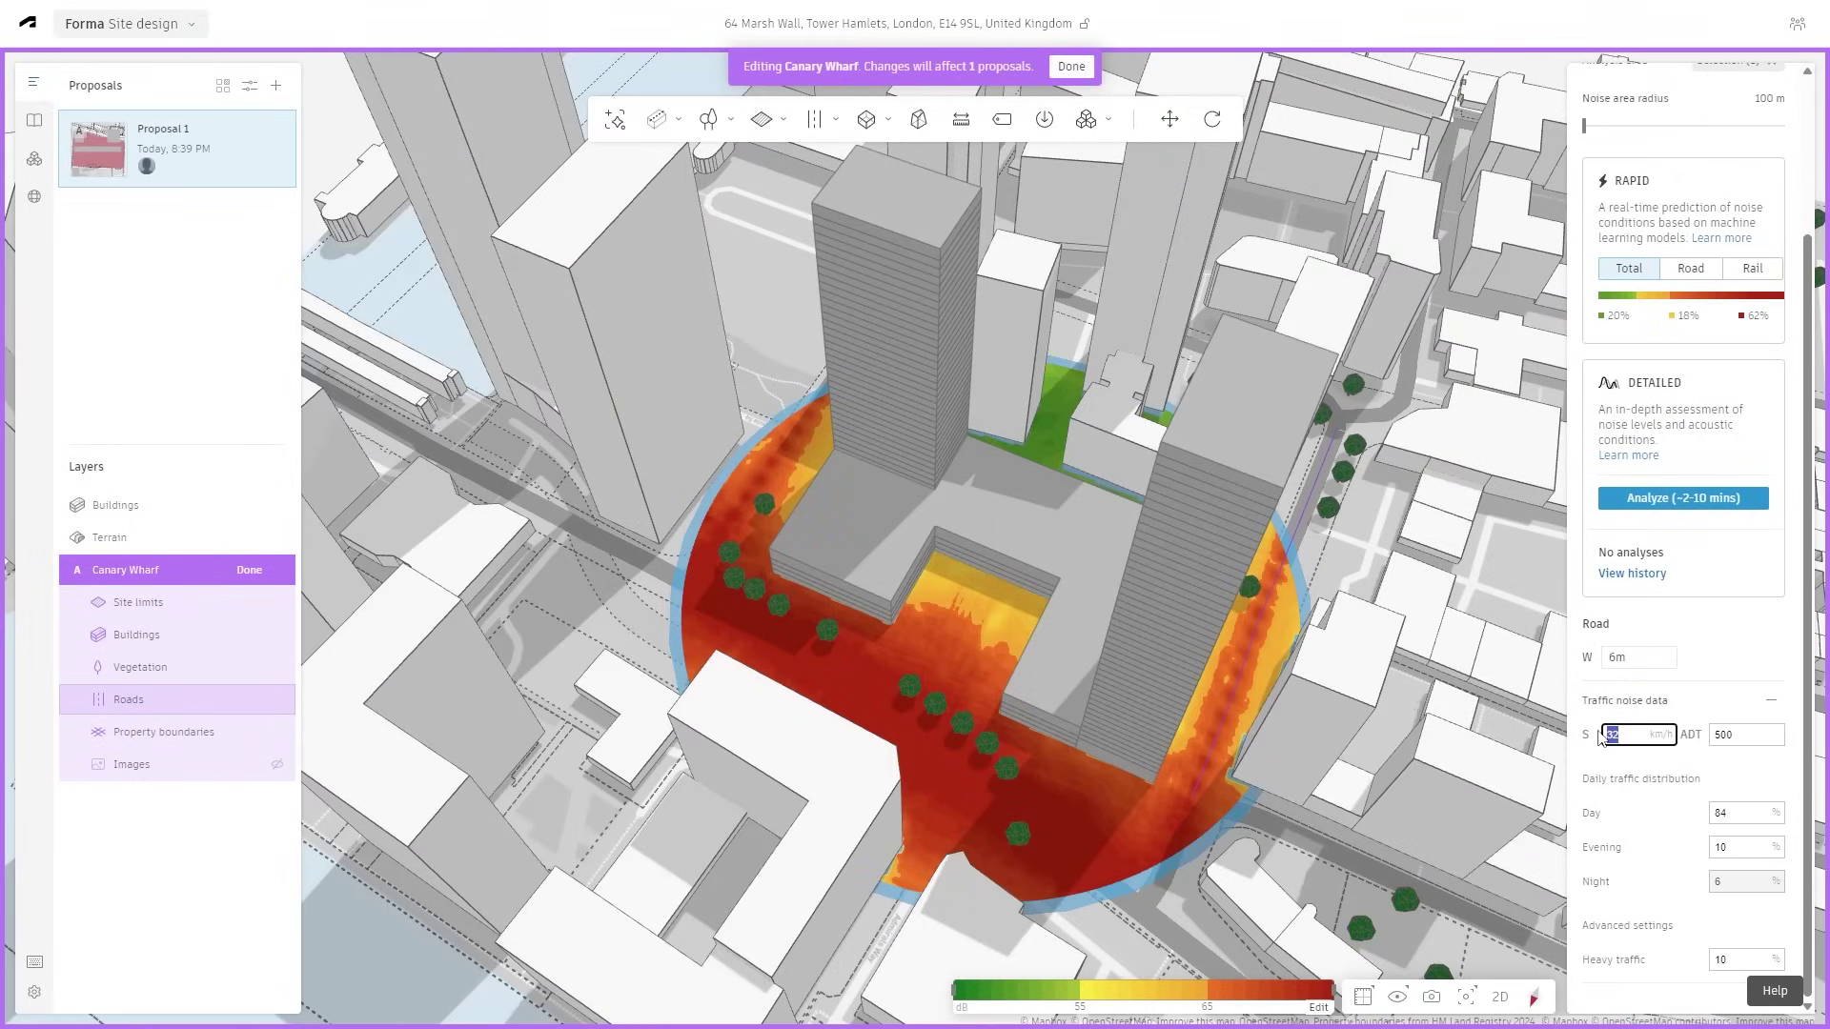
# - Set the traffic speed of the side roads beside the site to 20 km/h and open the evening traffic share for editing
pyautogui.press('Return')
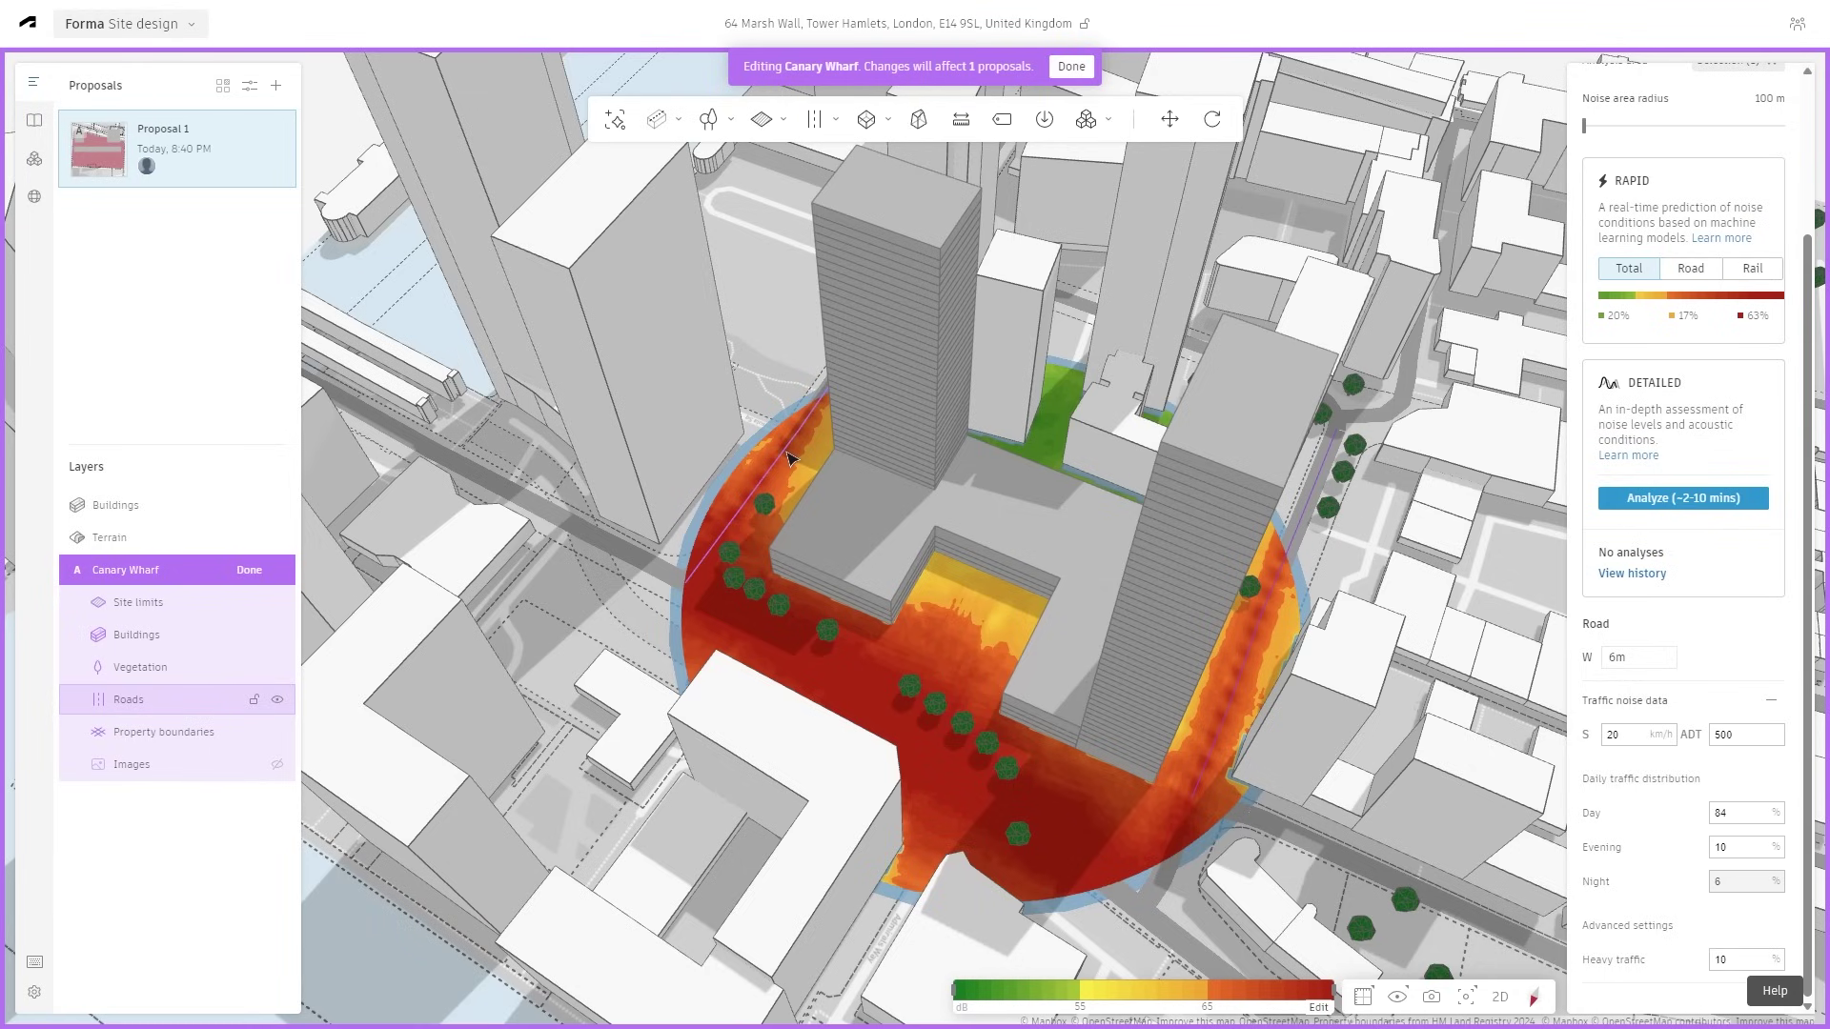
pyautogui.doubleClick(1610, 734)
pyautogui.write('20')
pyautogui.press('Return')
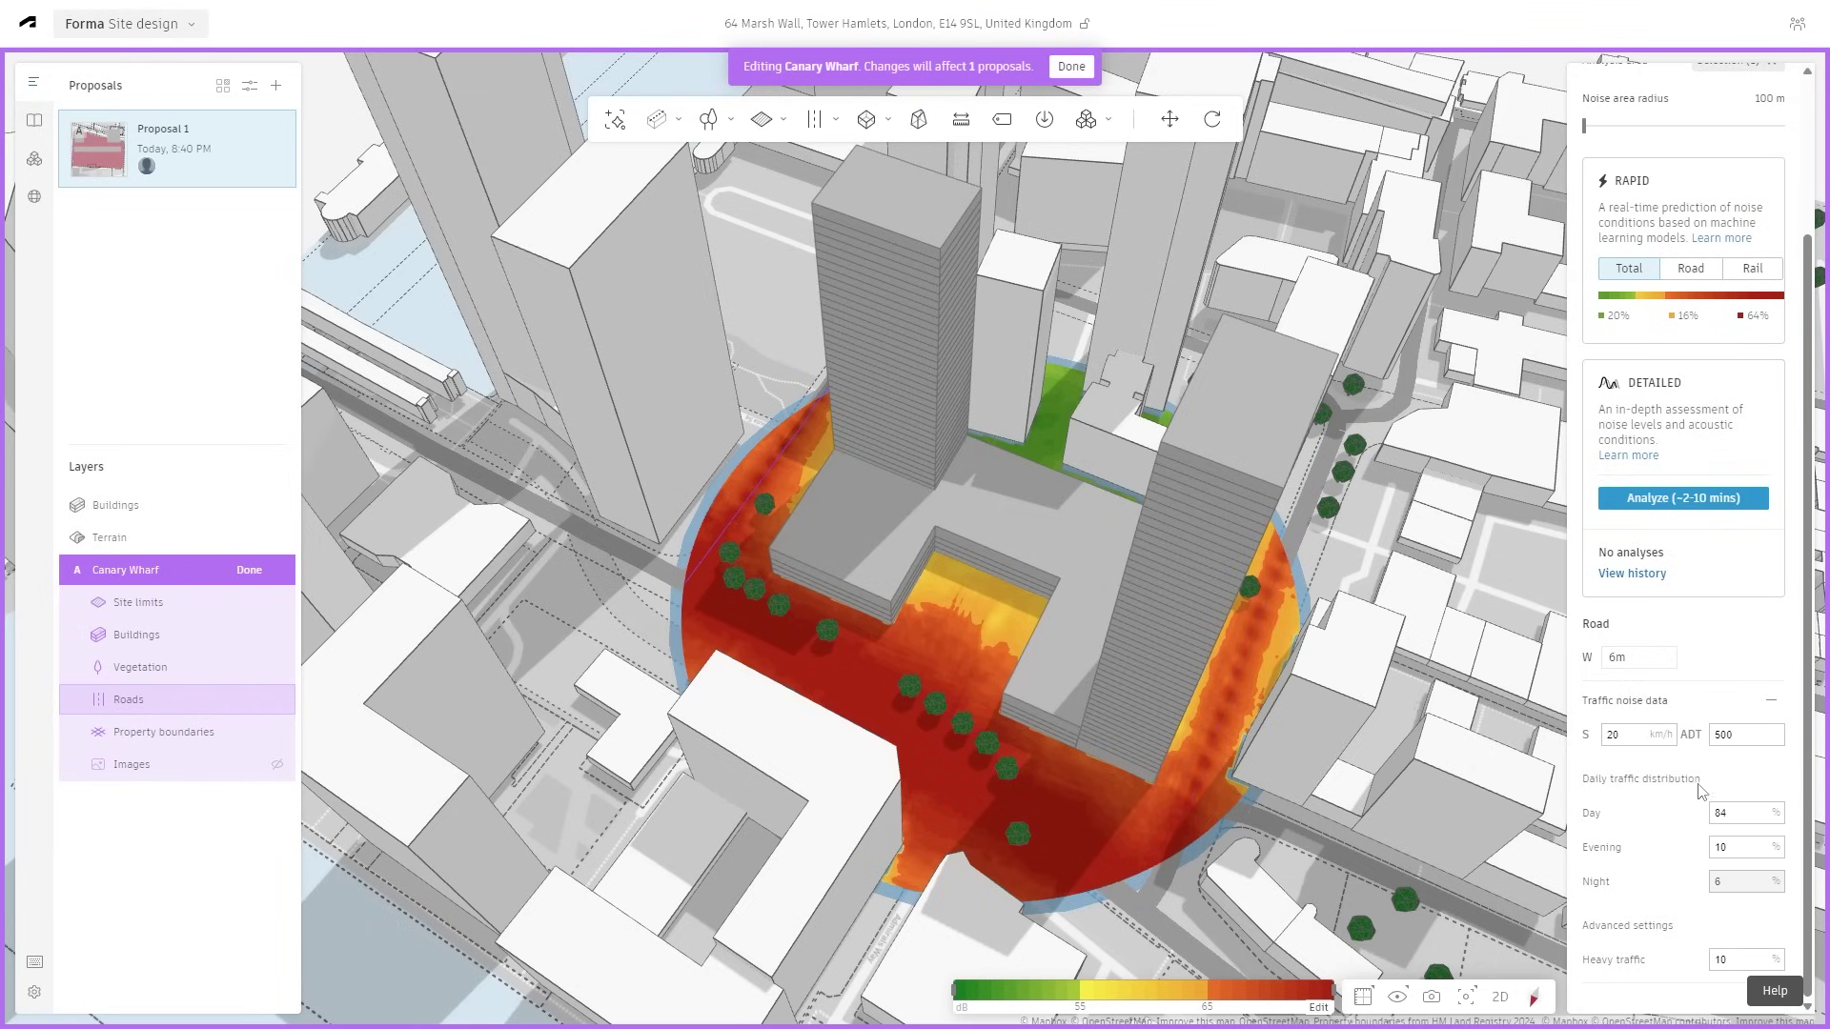
pyautogui.click(1725, 848)
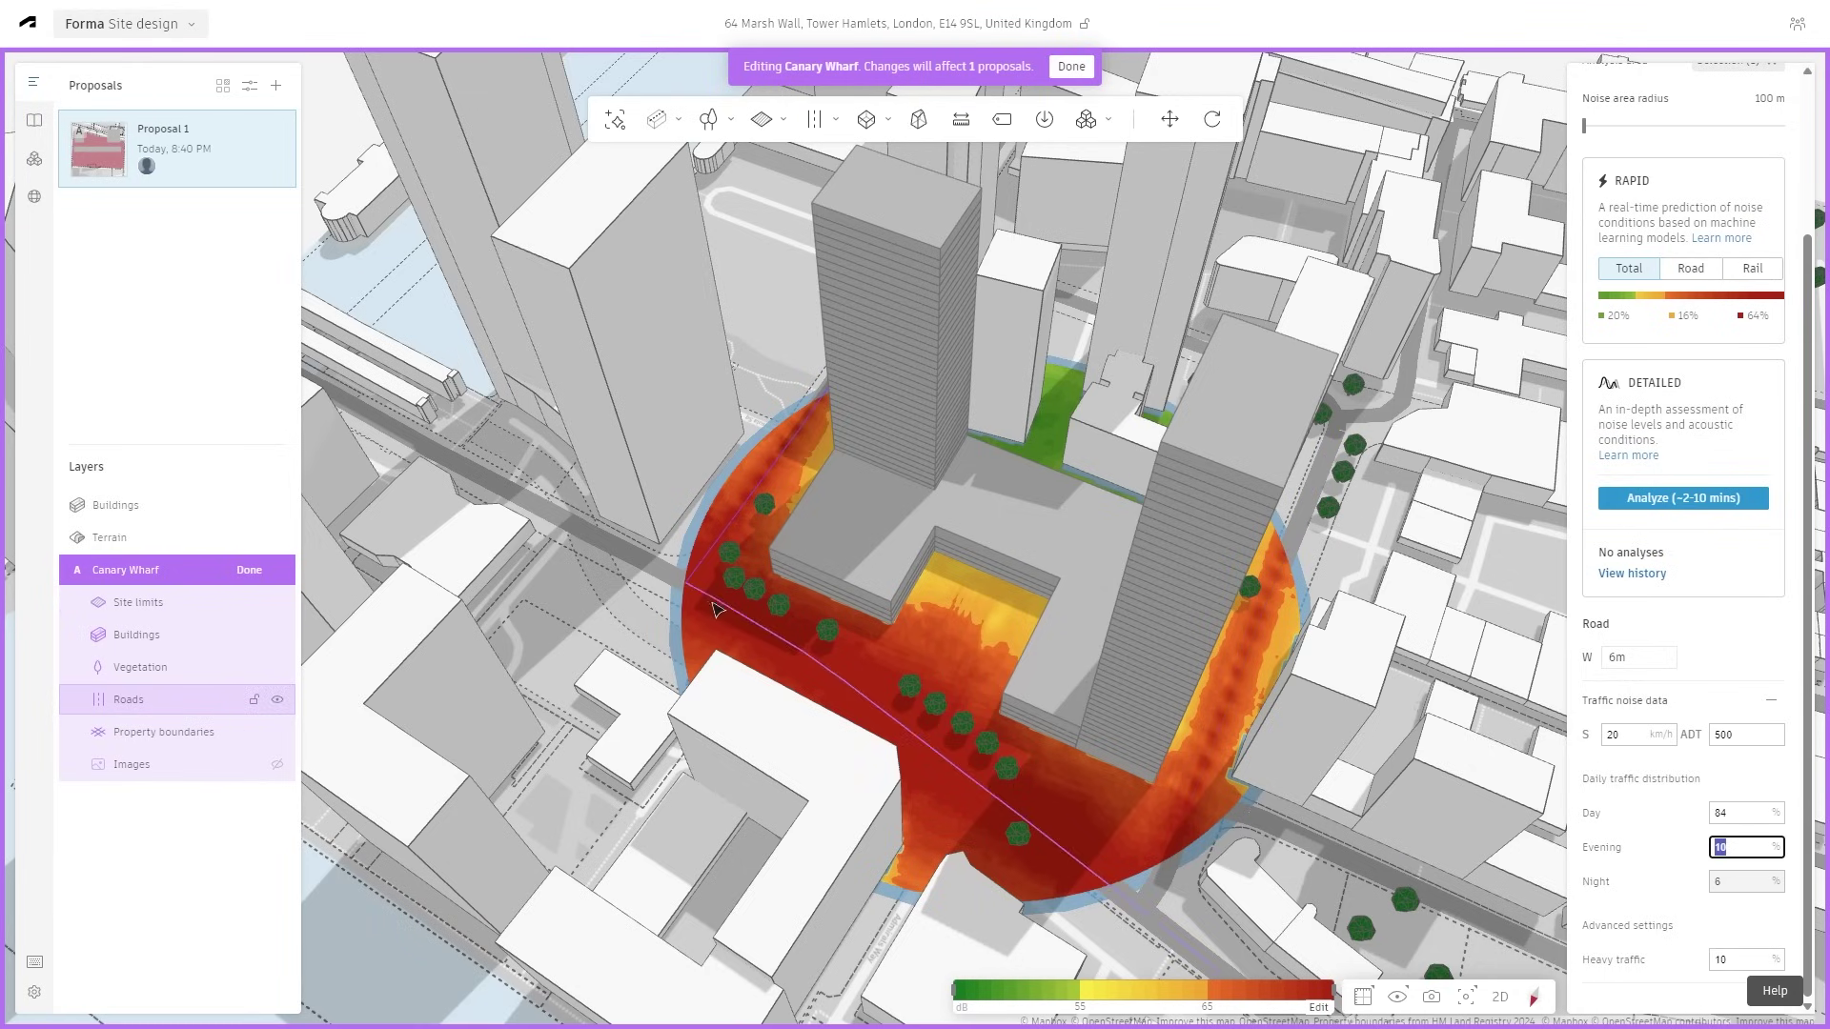
# - Leave base editing and inspect the noise around the proposal, selecting the two towers and the podium in turn
pyautogui.moveTo(762, 658); pyautogui.dragTo(837, 626, button='right')
pyautogui.scroll(-3, 1000, 739)
pyautogui.moveTo(1034, 715); pyautogui.dragTo(949, 688, button='right')
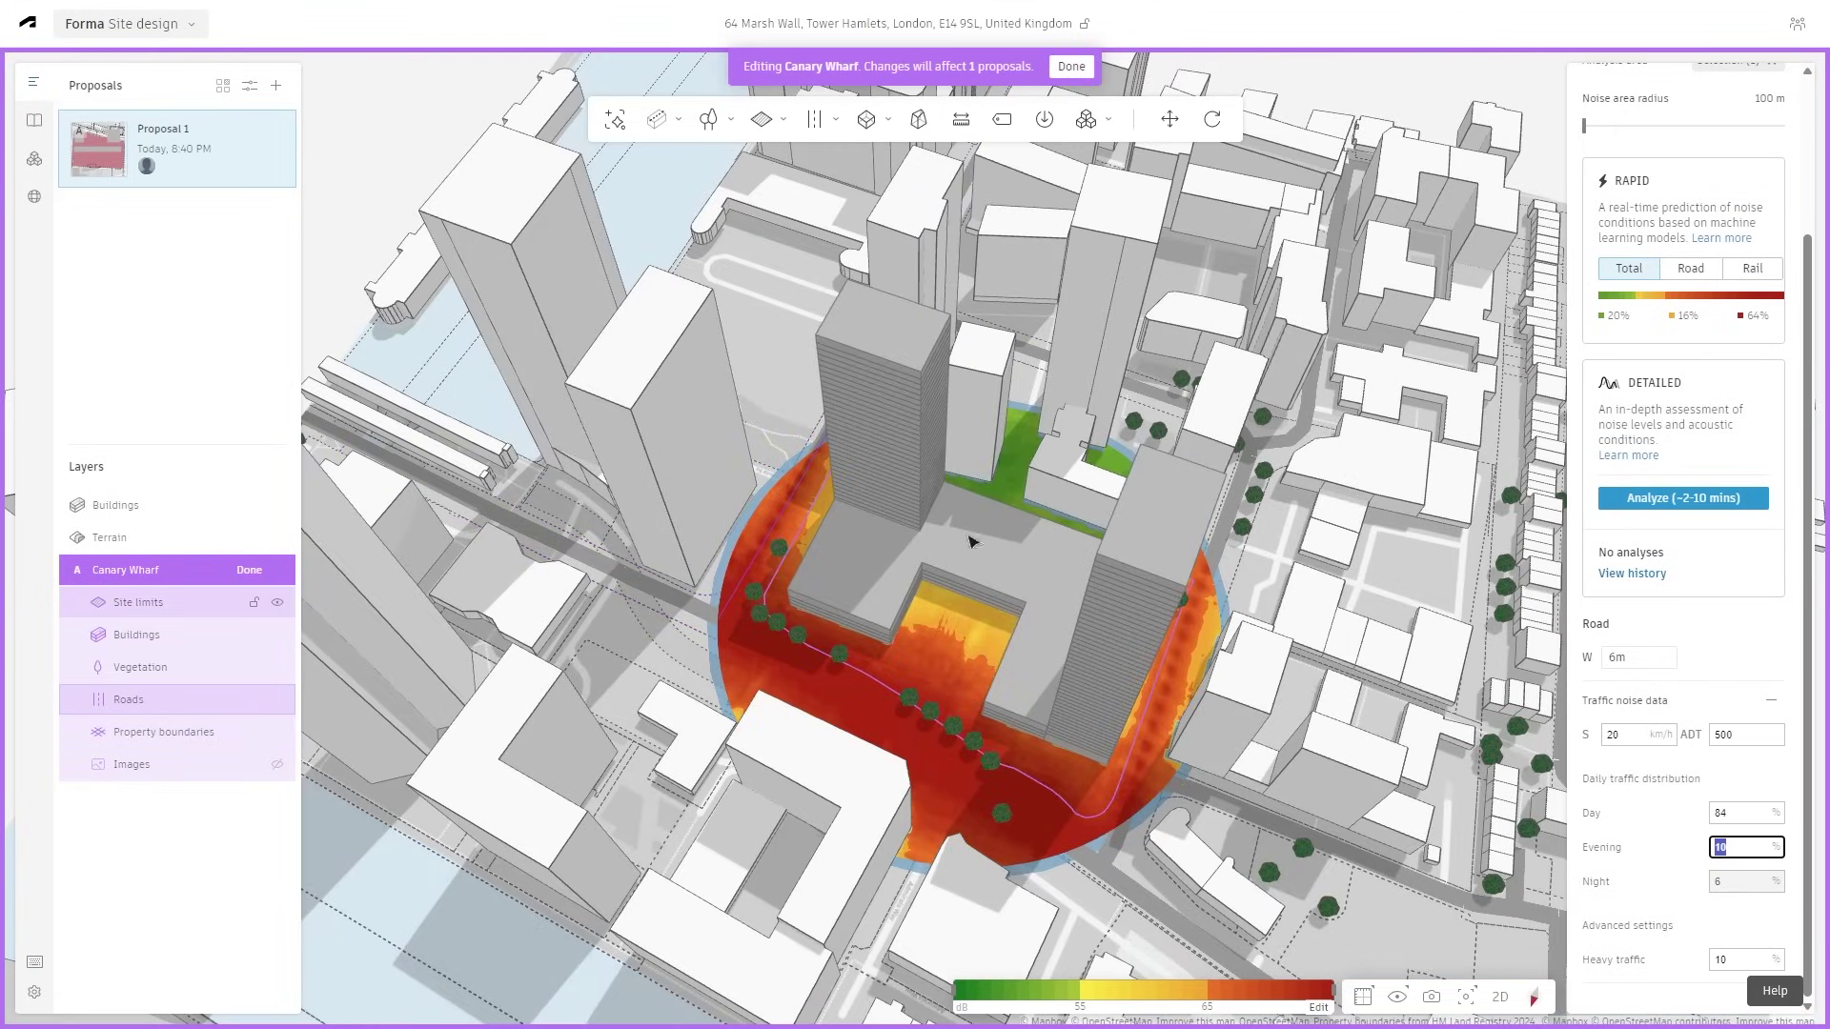
pyautogui.click(1292, 331)
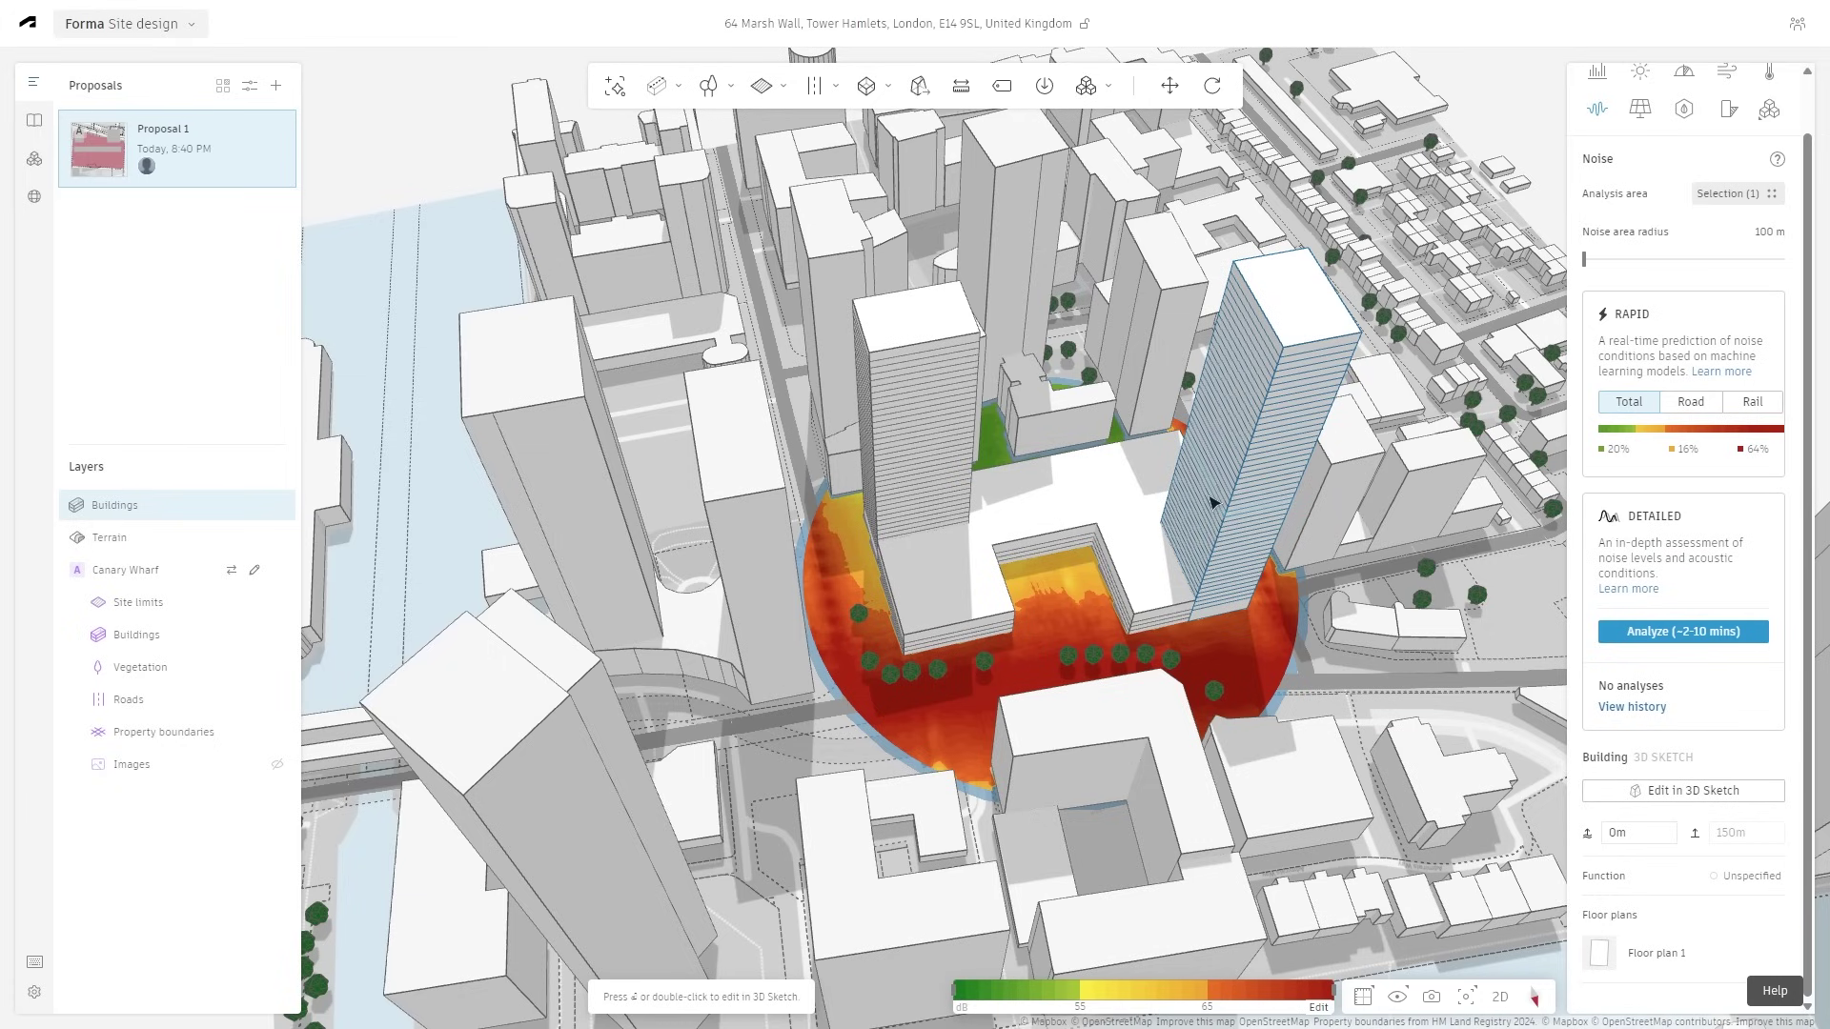
pyautogui.moveTo(1203, 548); pyautogui.dragTo(985, 604, button='right')
pyautogui.click(915, 334)
pyautogui.click(1090, 523)
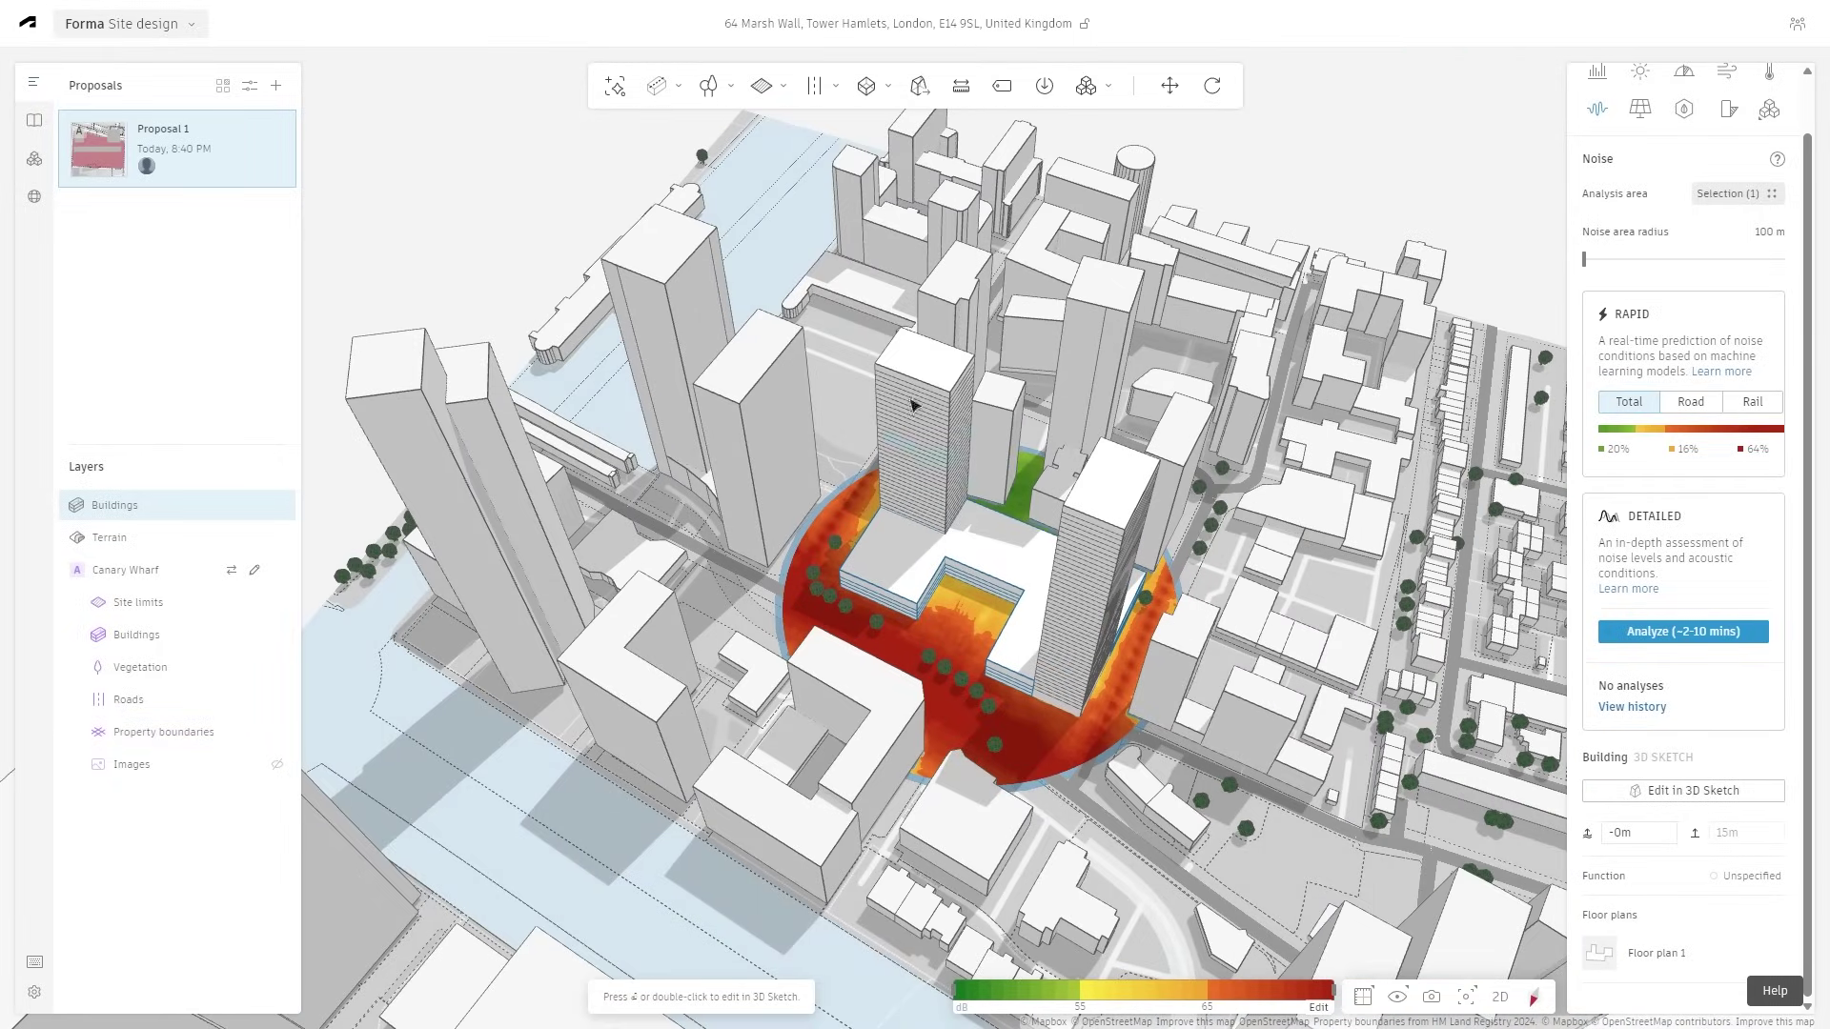
pyautogui.moveTo(924, 369); pyautogui.dragTo(954, 589, button='right')
pyautogui.click(930, 355)
pyautogui.click(997, 568)
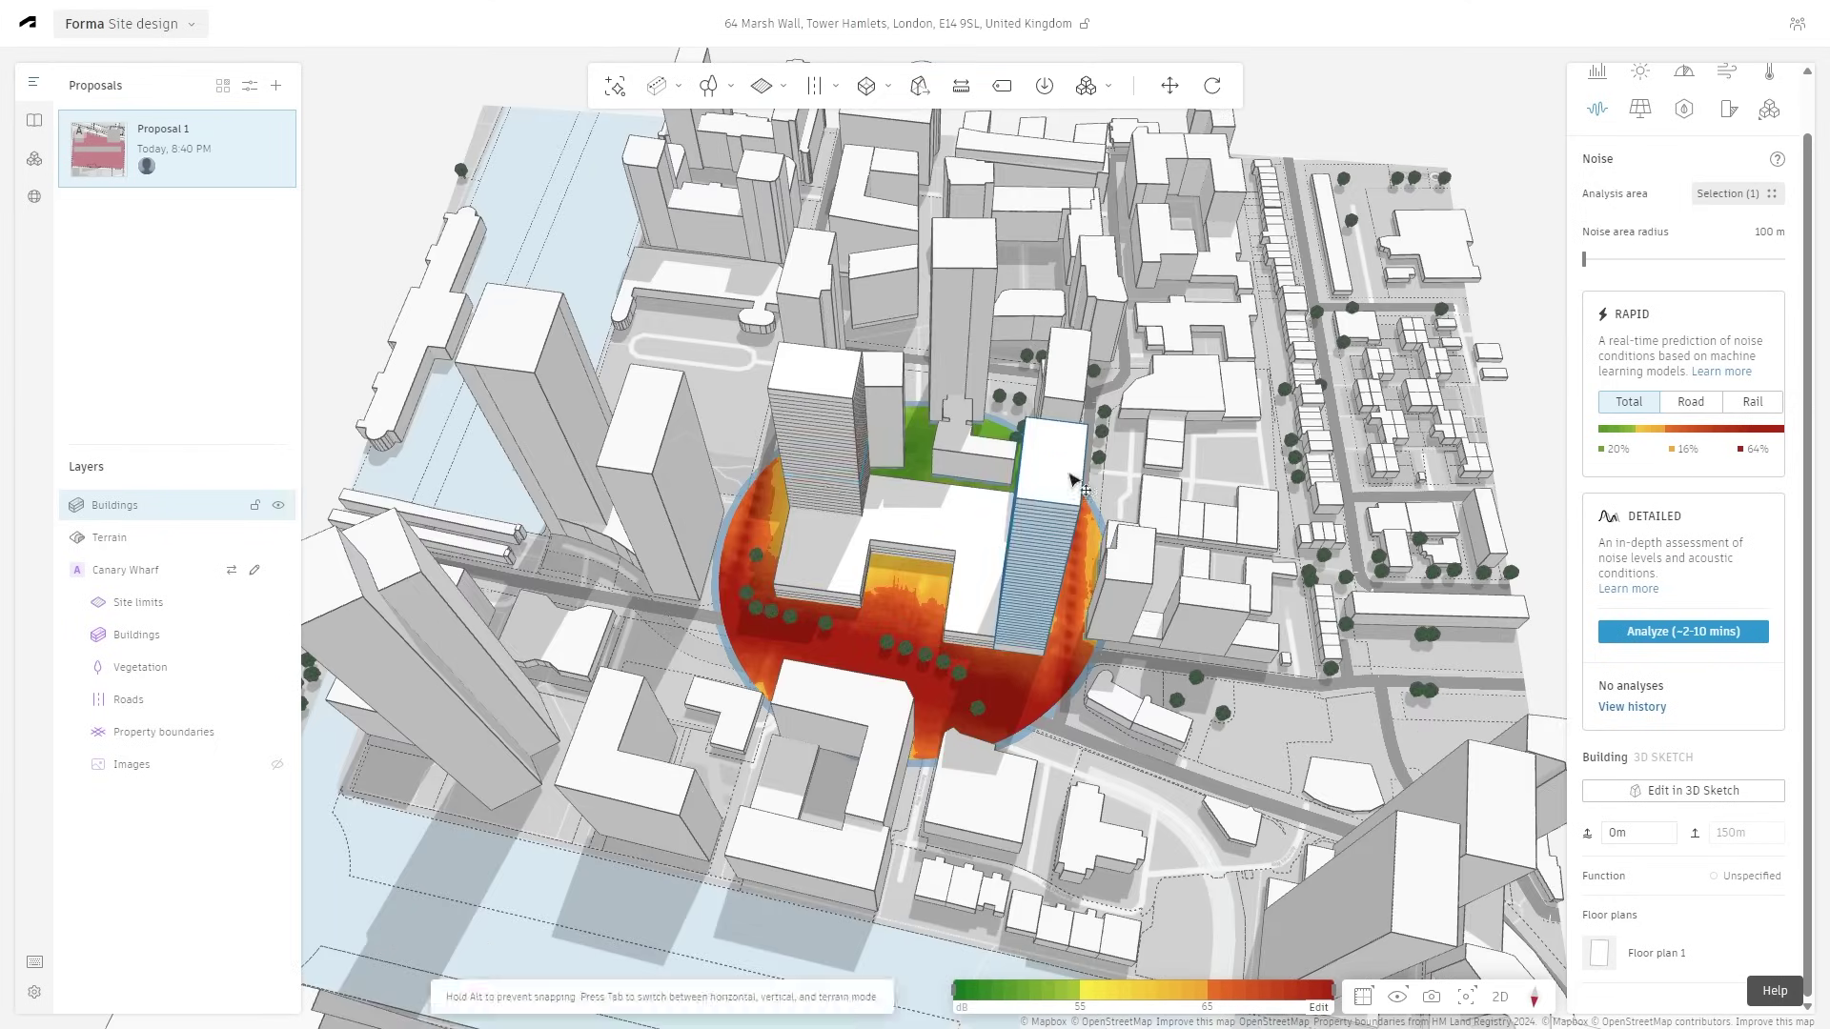
# - Set the building function of the 150 m tower and the 120 m tower to Commercial
pyautogui.moveTo(1038, 515); pyautogui.dragTo(1068, 455, button='right')
pyautogui.moveTo(1167, 610); pyautogui.dragTo(1044, 602, button='right')
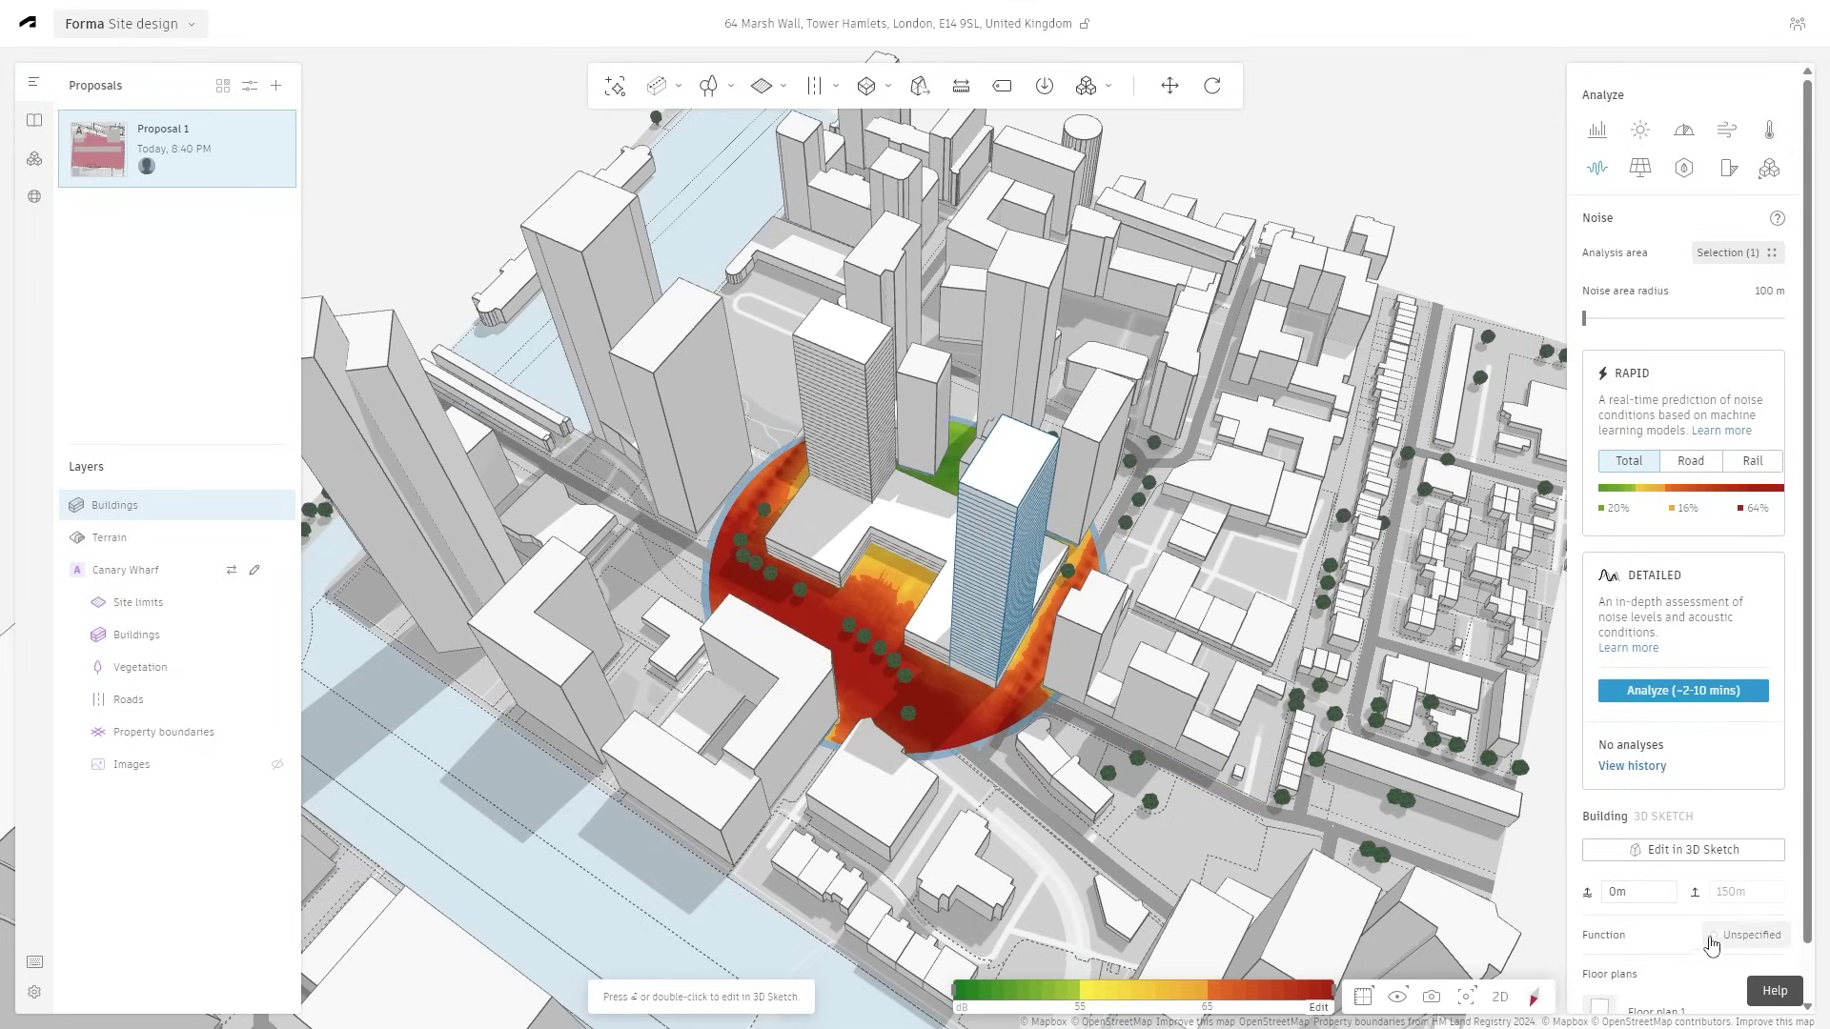
pyautogui.click(1750, 935)
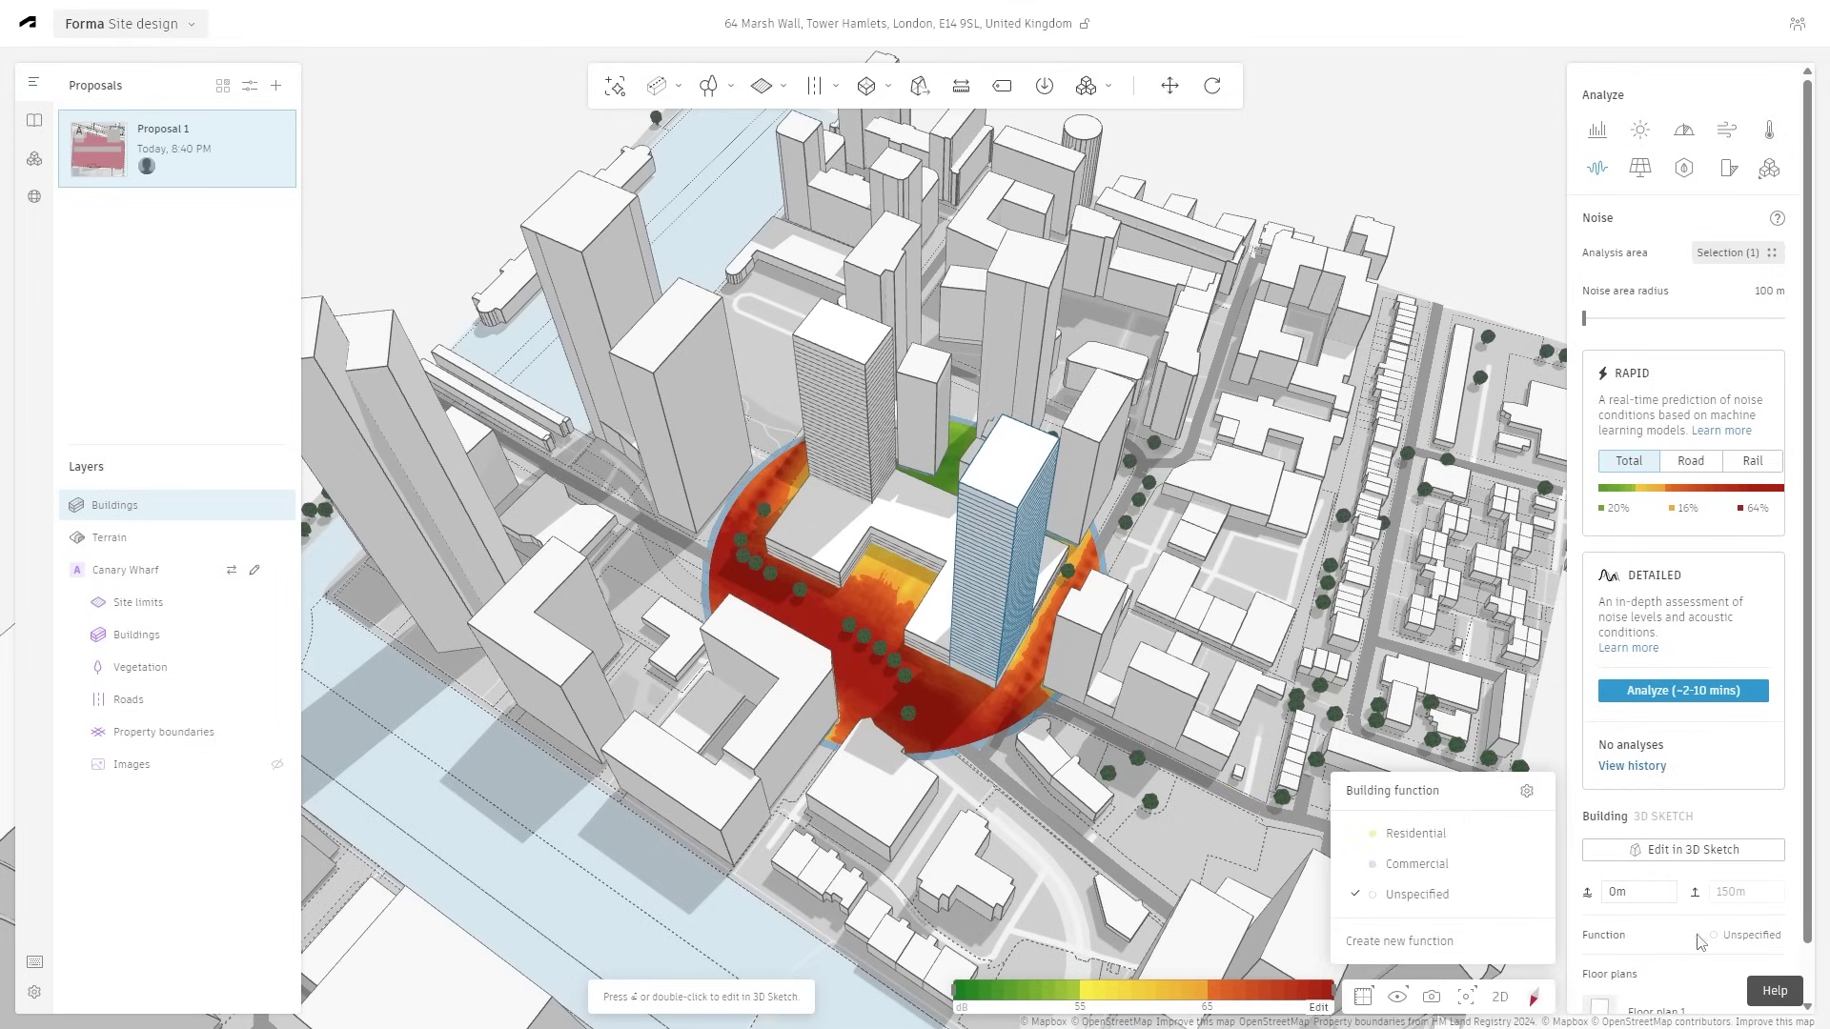
pyautogui.click(1437, 873)
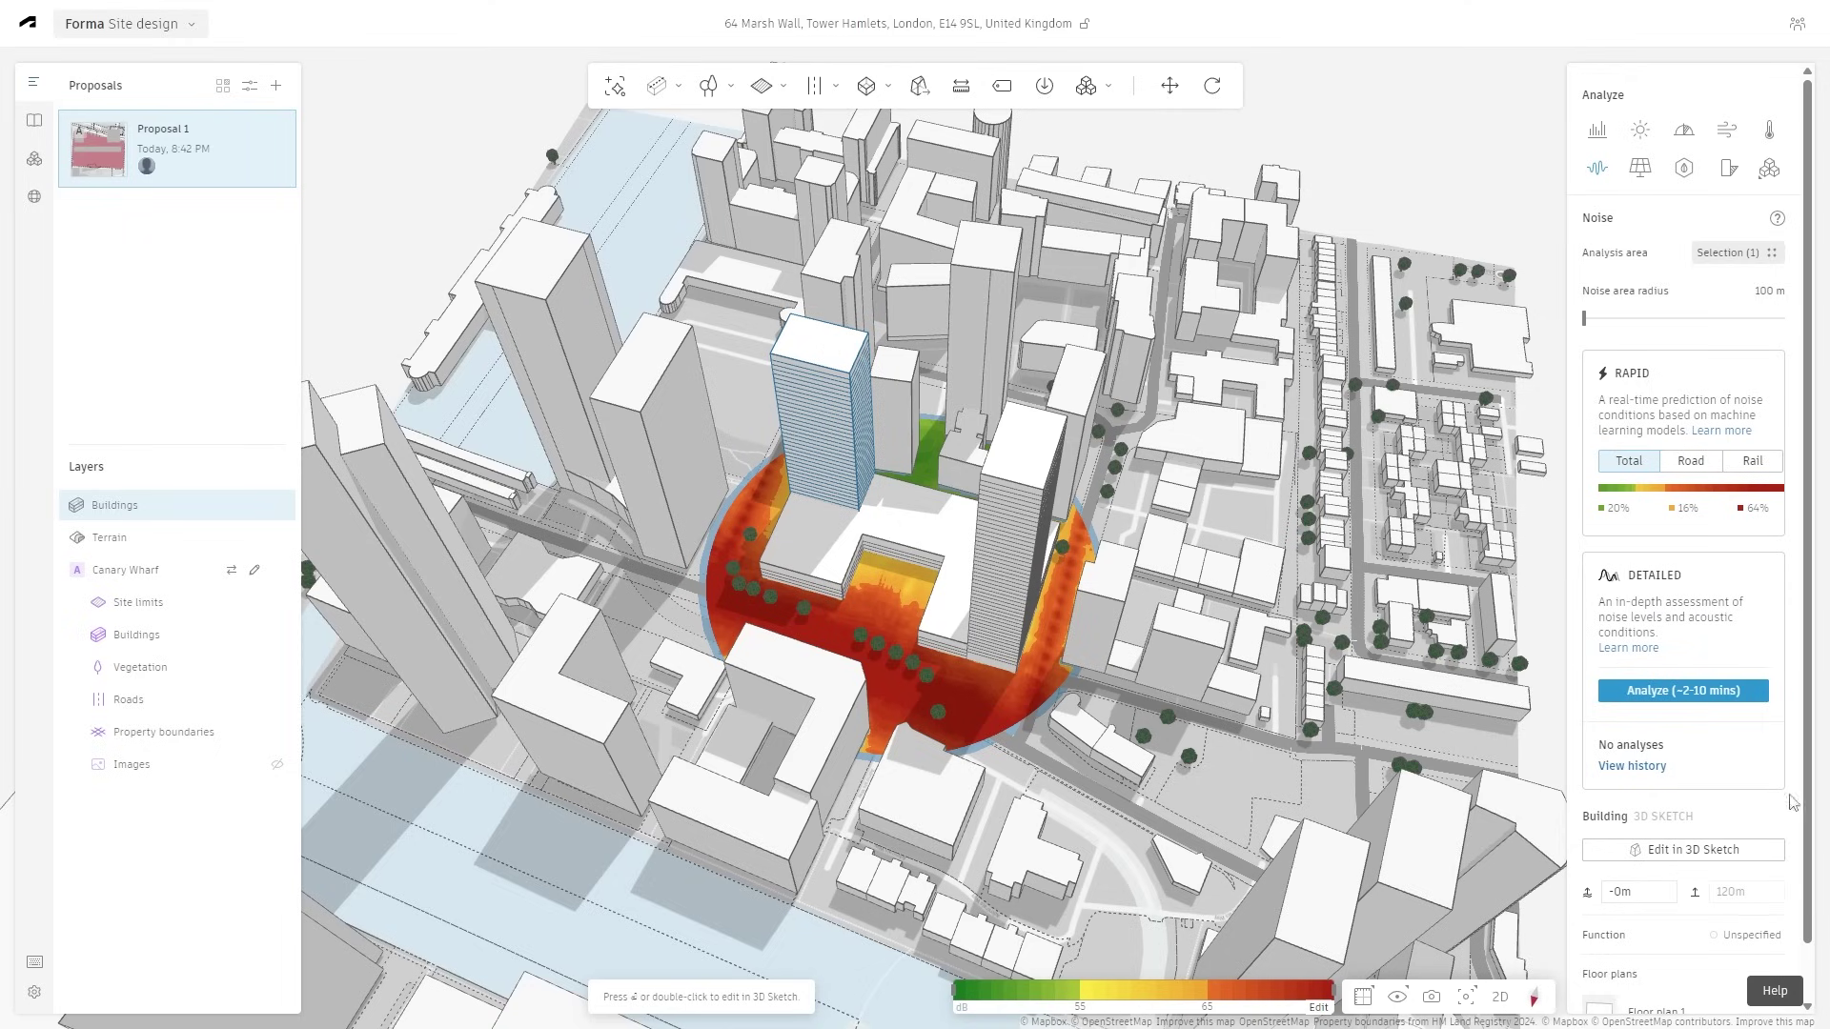
pyautogui.click(1750, 935)
pyautogui.click(1436, 867)
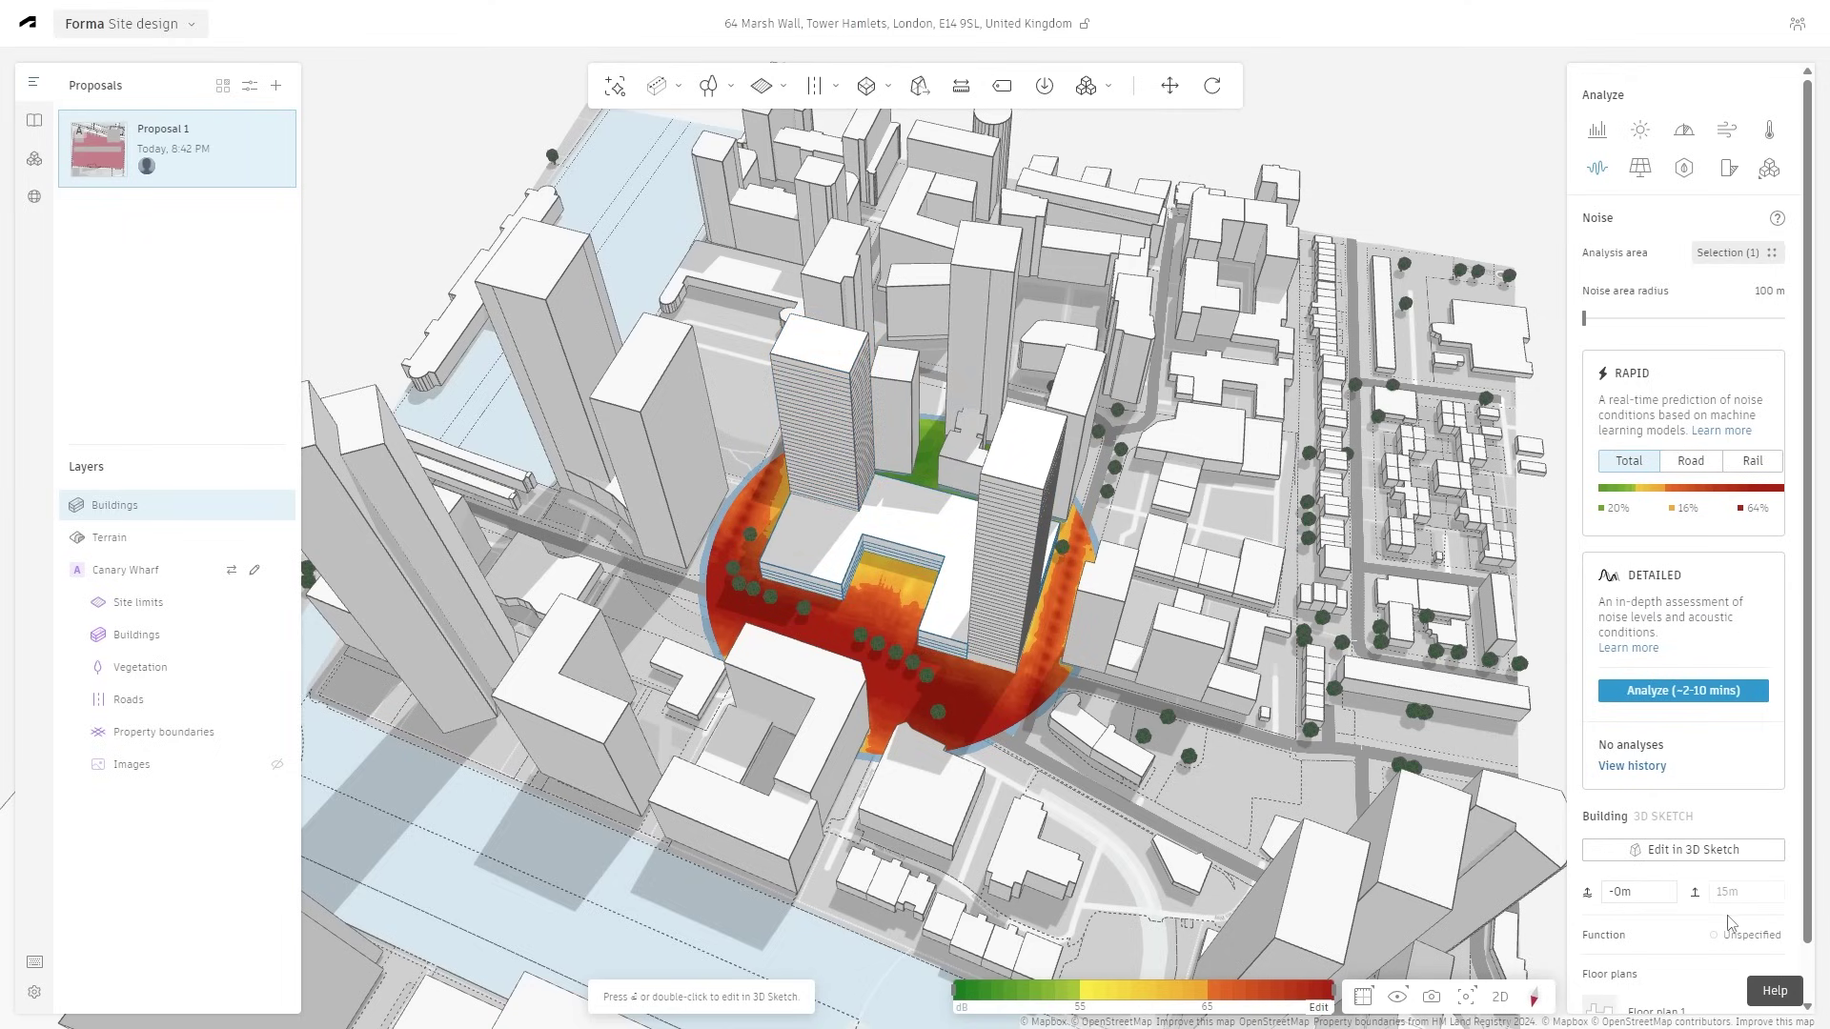
# - Set the 15 m podium's building function to Commercial and widen the noise area radius to 173 m
pyautogui.click(1750, 935)
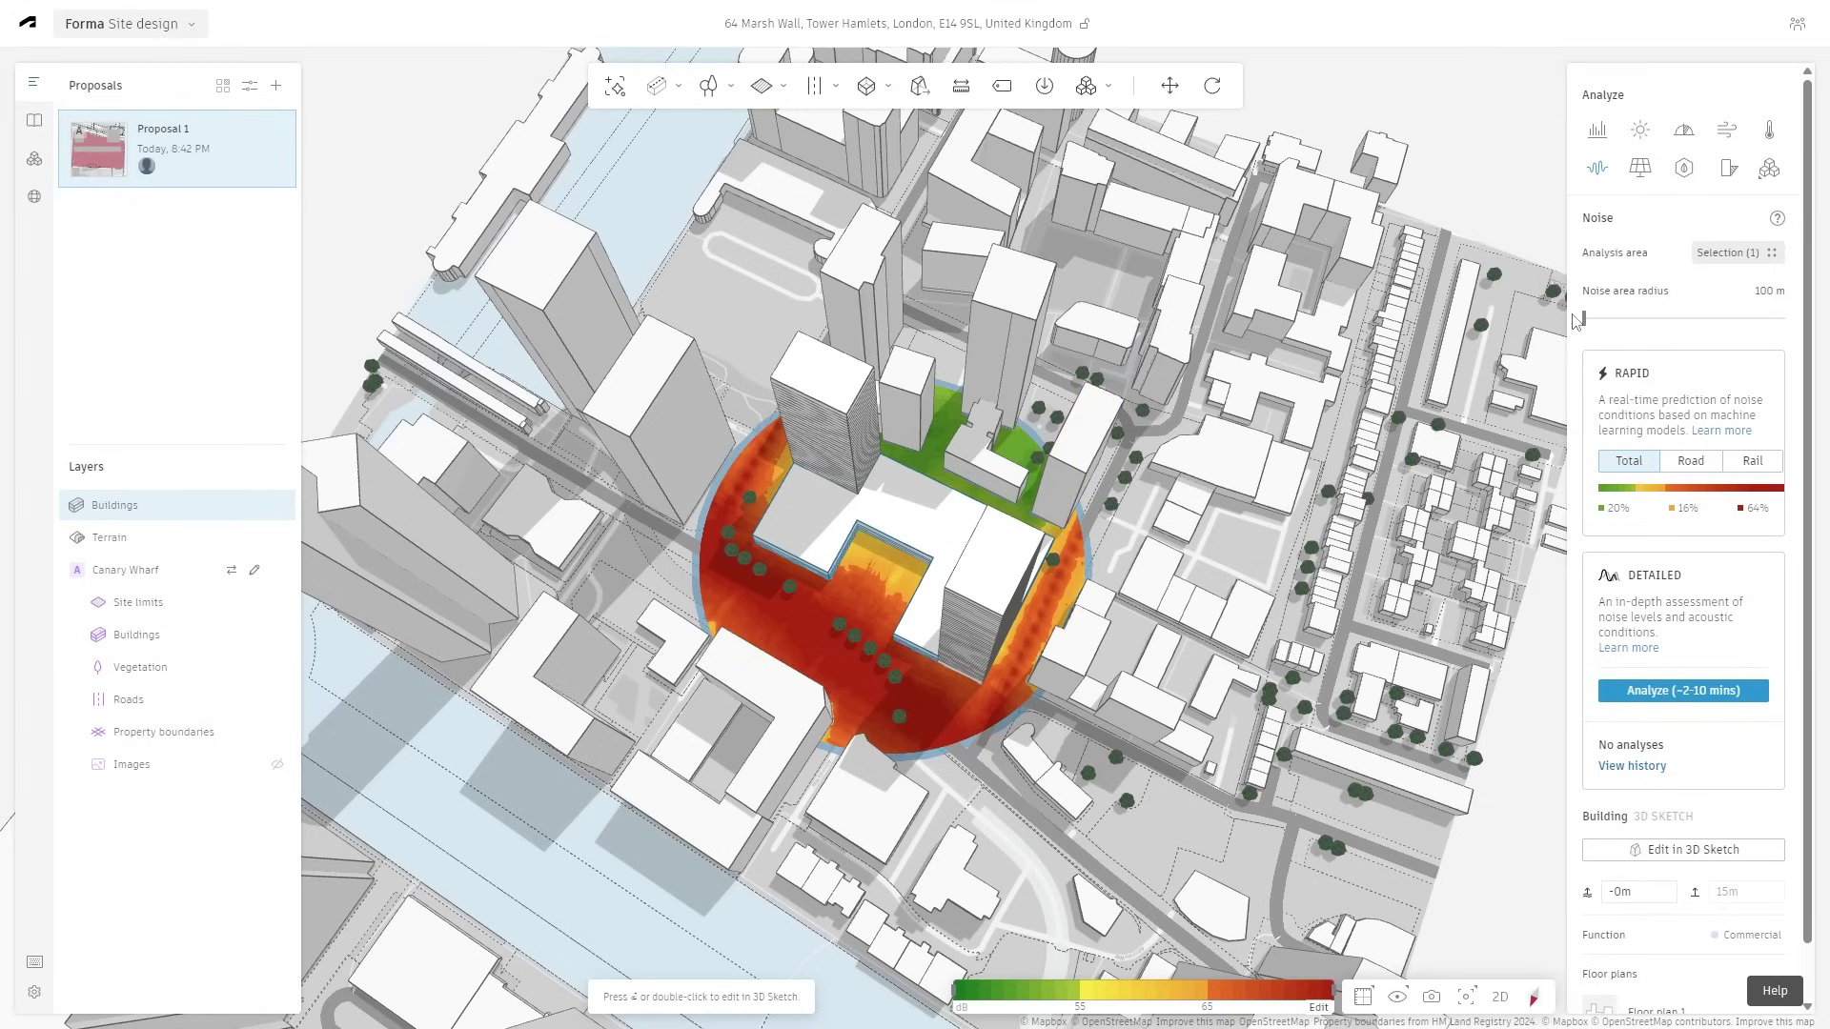
pyautogui.moveTo(1585, 319); pyautogui.dragTo(1634, 318)
pyautogui.moveTo(1634, 318); pyautogui.dragTo(1641, 318)
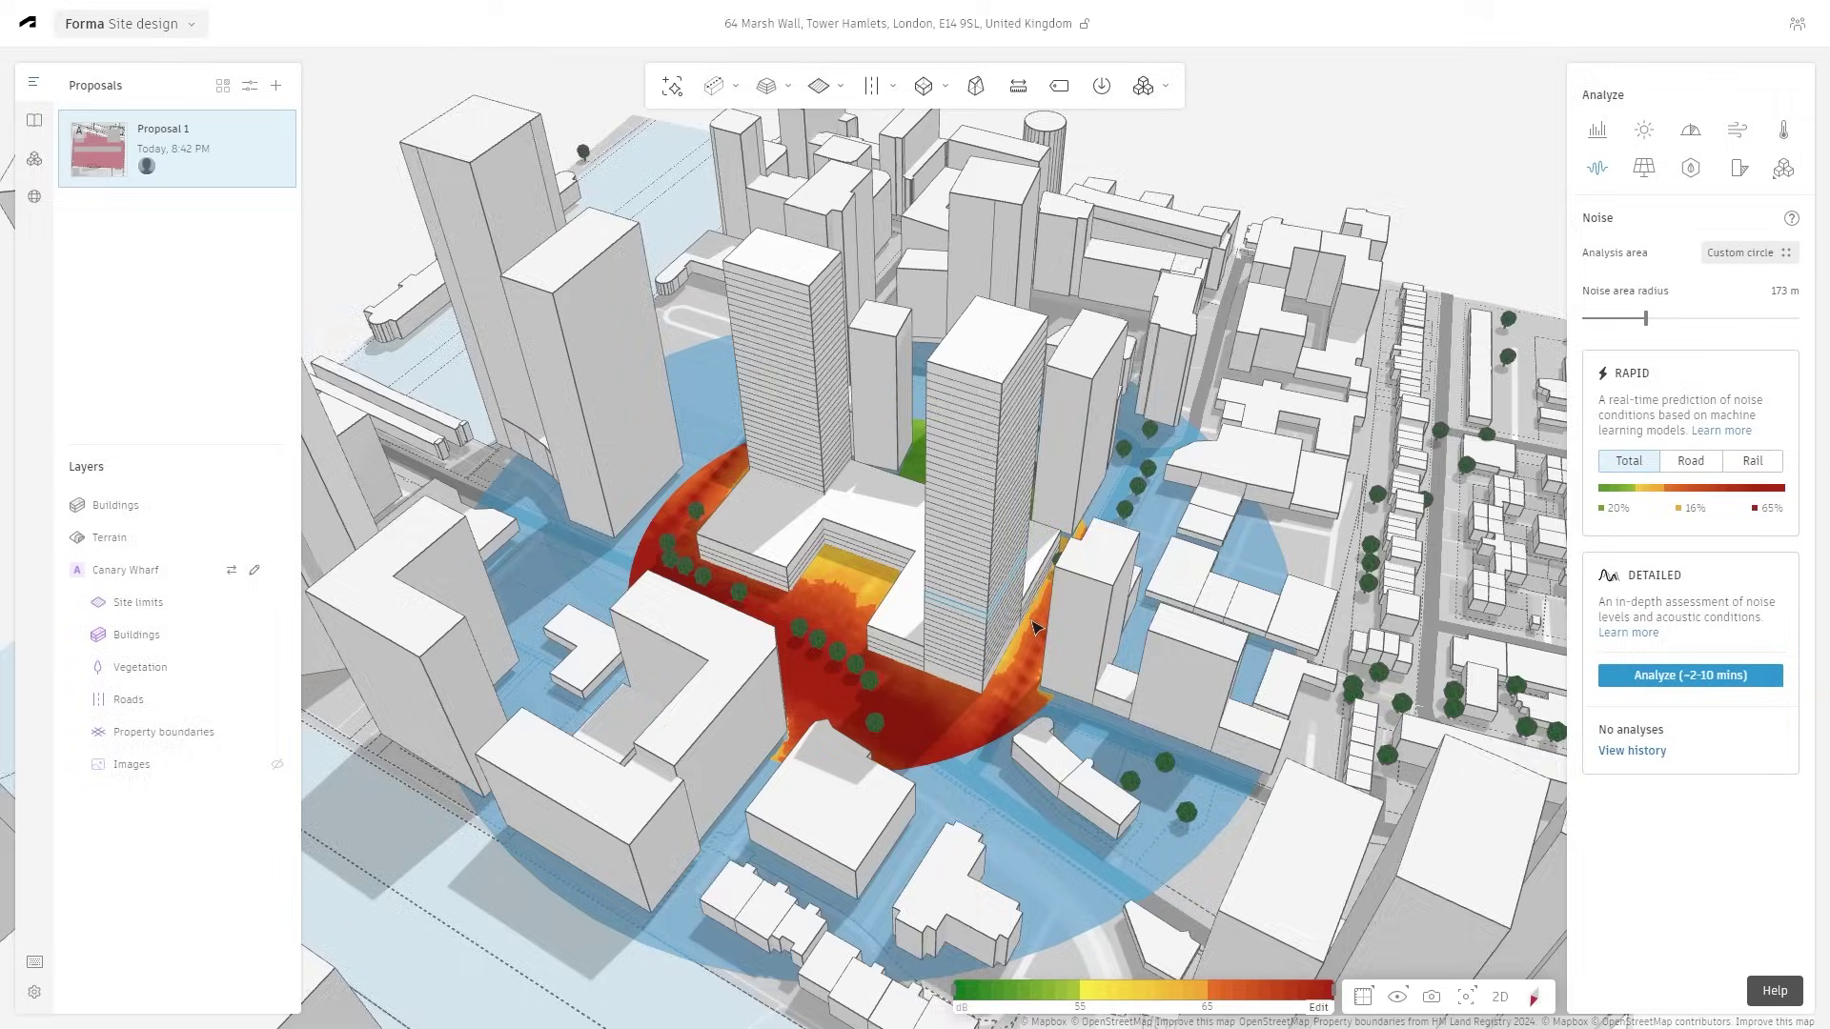
# - Change the building colors display so the proposed towers and podium are colored by function
pyautogui.scroll(-2, 1078, 759)
pyautogui.scroll(3, 913, 593)
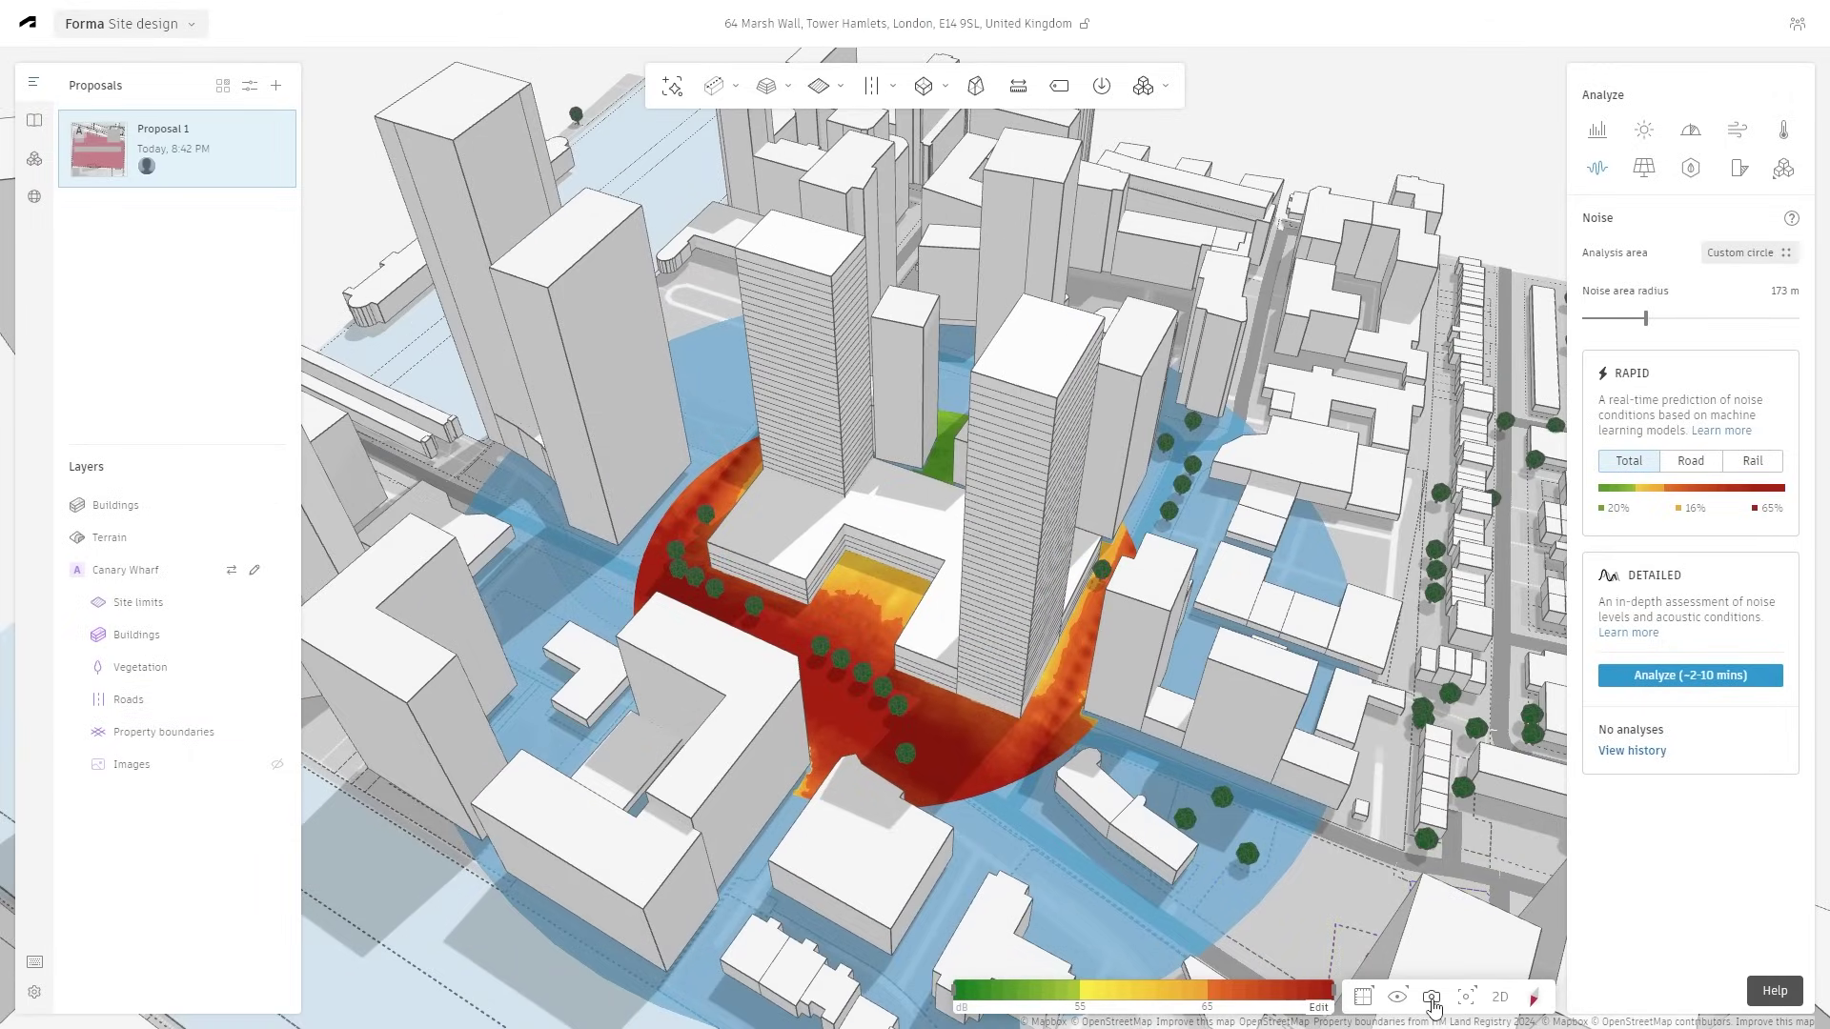
pyautogui.click(1398, 999)
pyautogui.click(1321, 860)
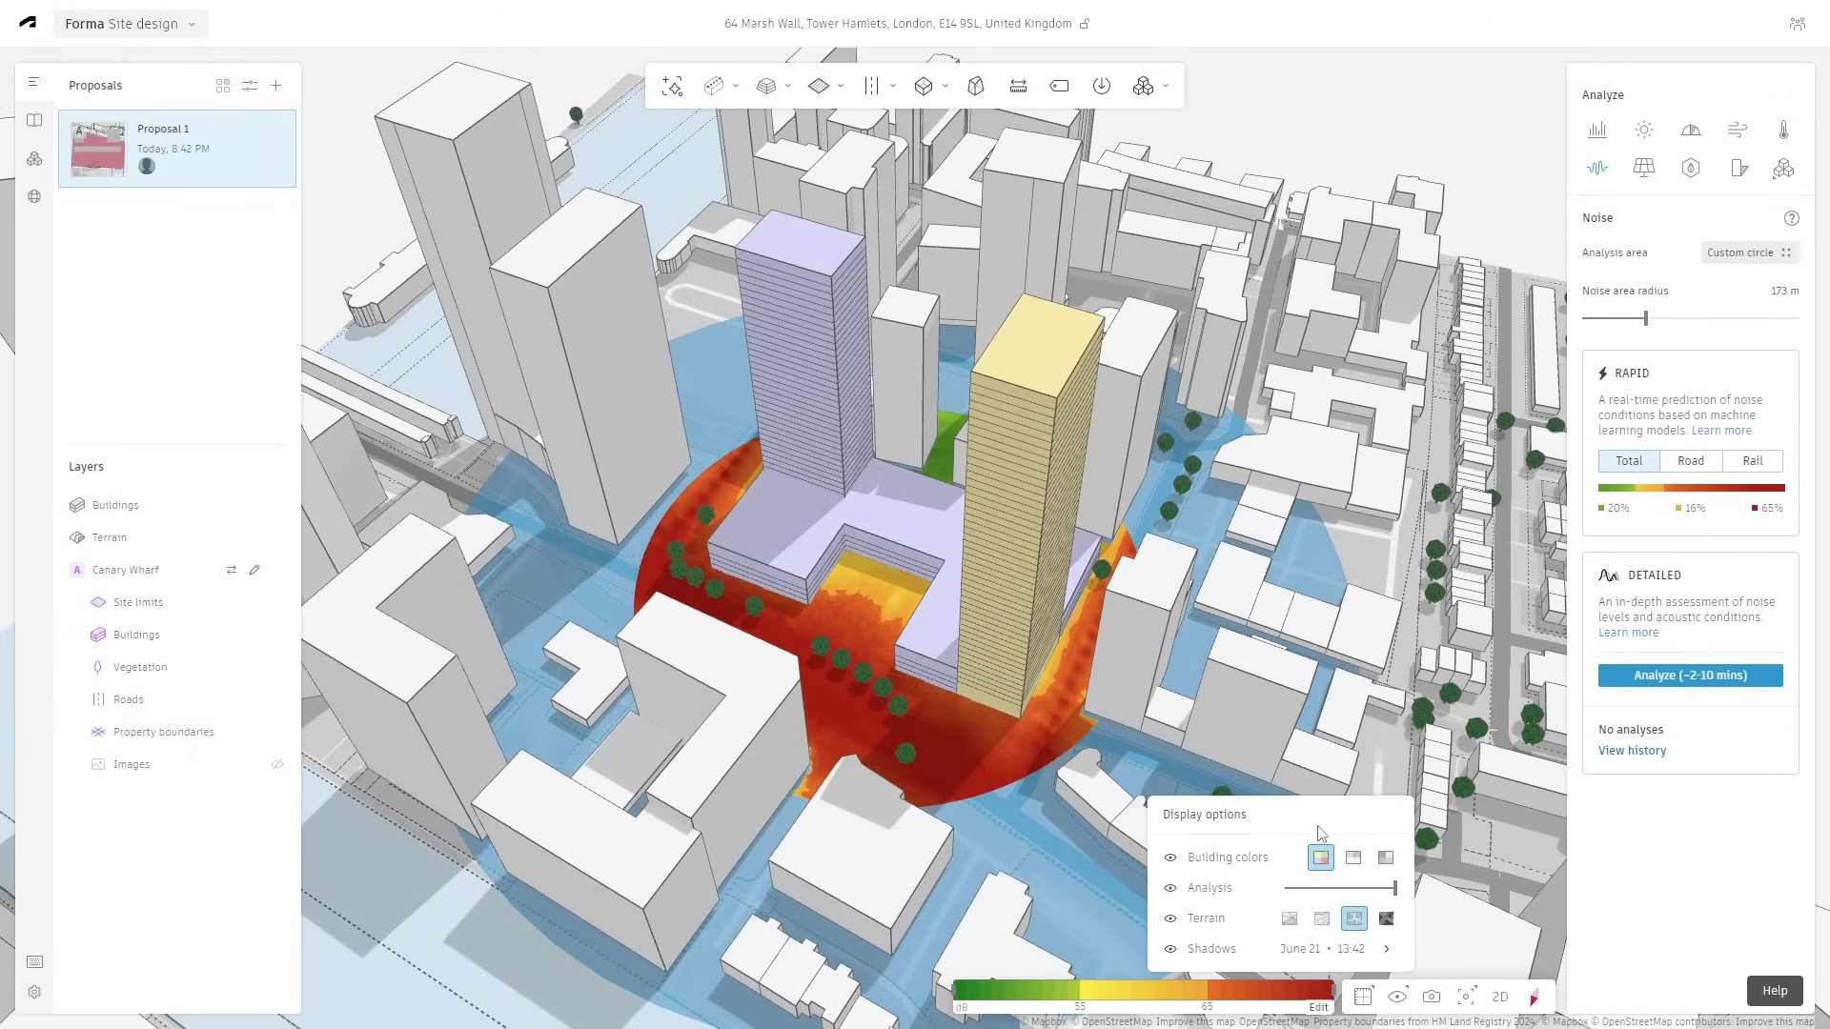
# - Examine the function-colored towers and podium and the noise around them from several angles
pyautogui.moveTo(794, 583); pyautogui.dragTo(1006, 621)
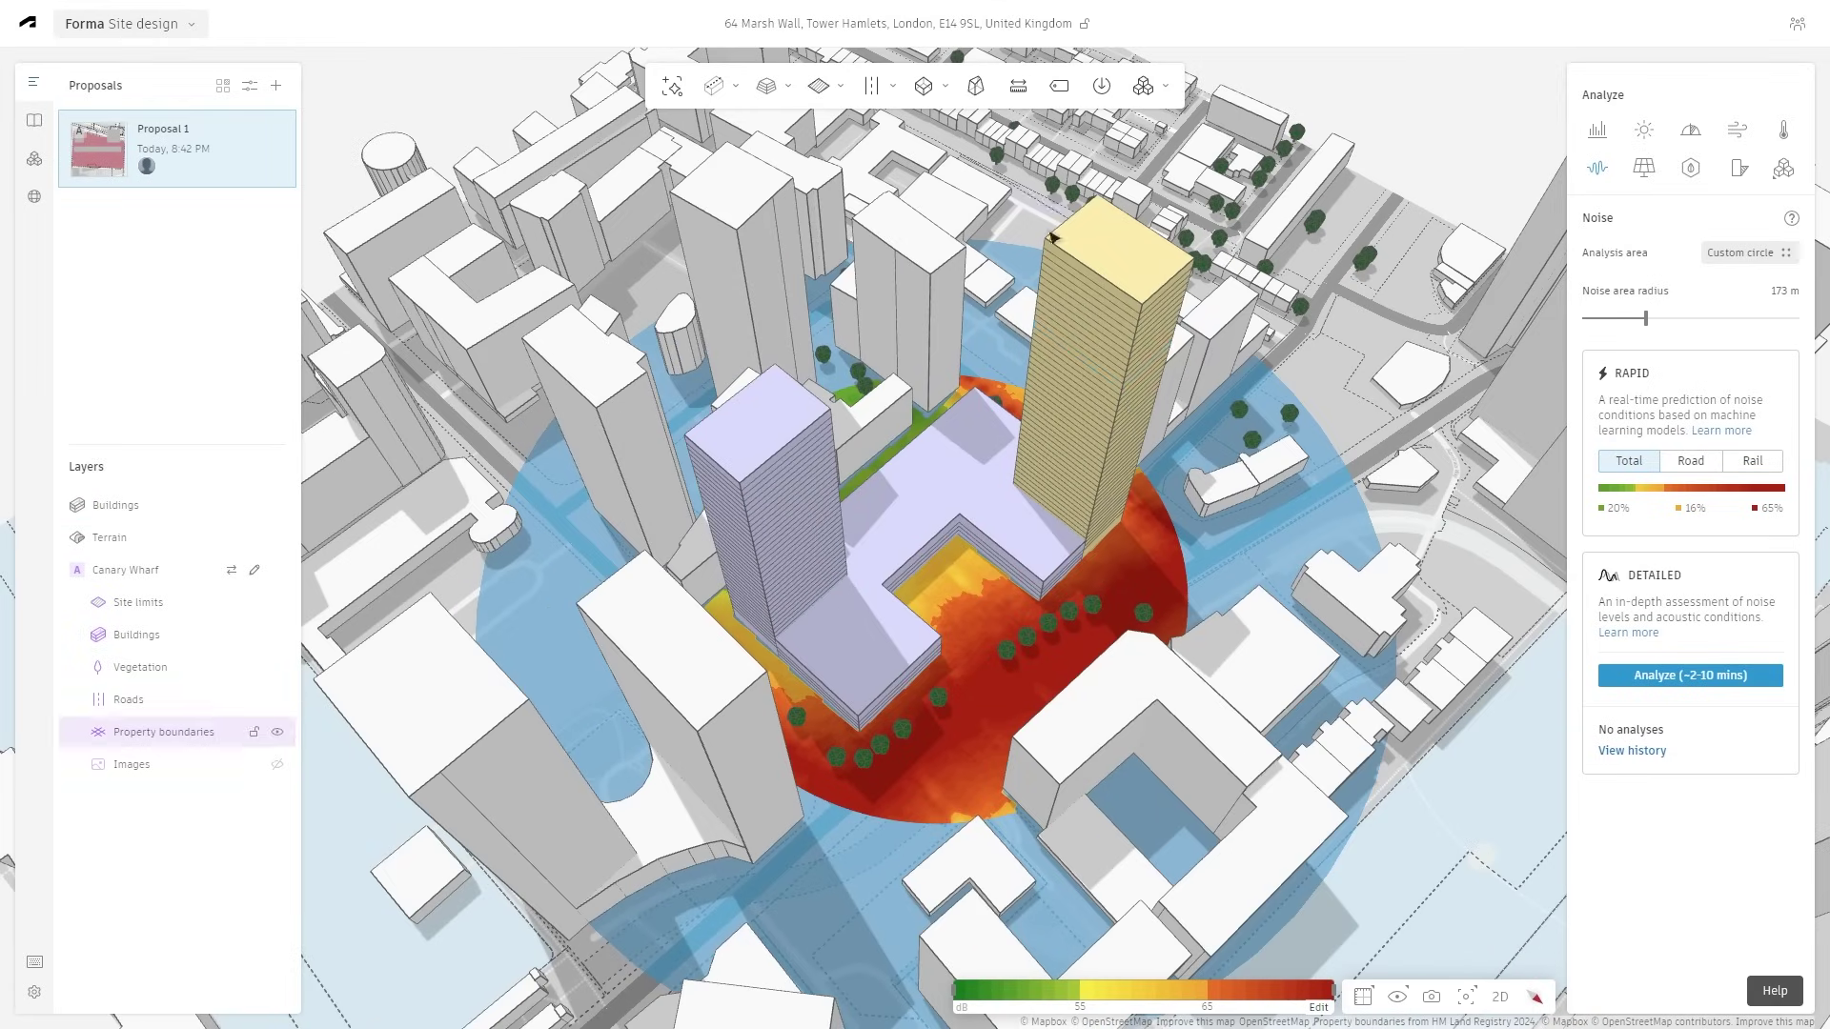
pyautogui.moveTo(936, 420); pyautogui.dragTo(1090, 621)
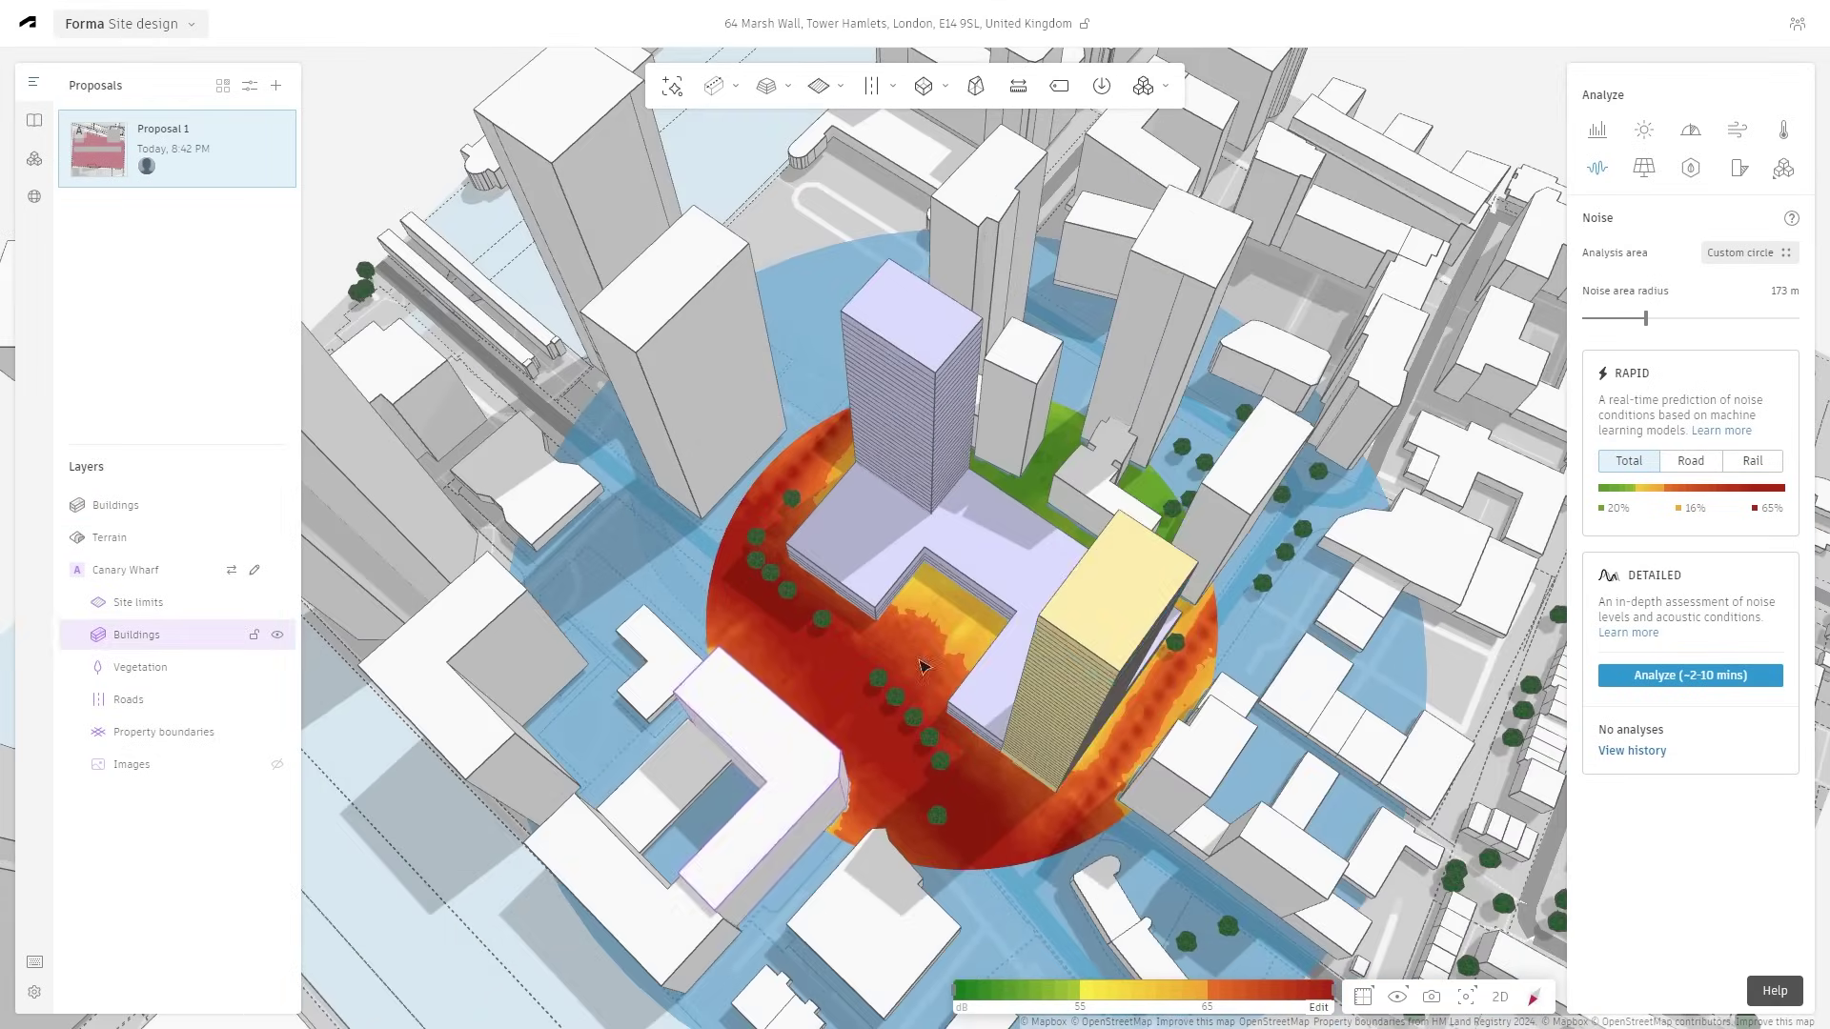
pyautogui.moveTo(868, 580); pyautogui.dragTo(1099, 781)
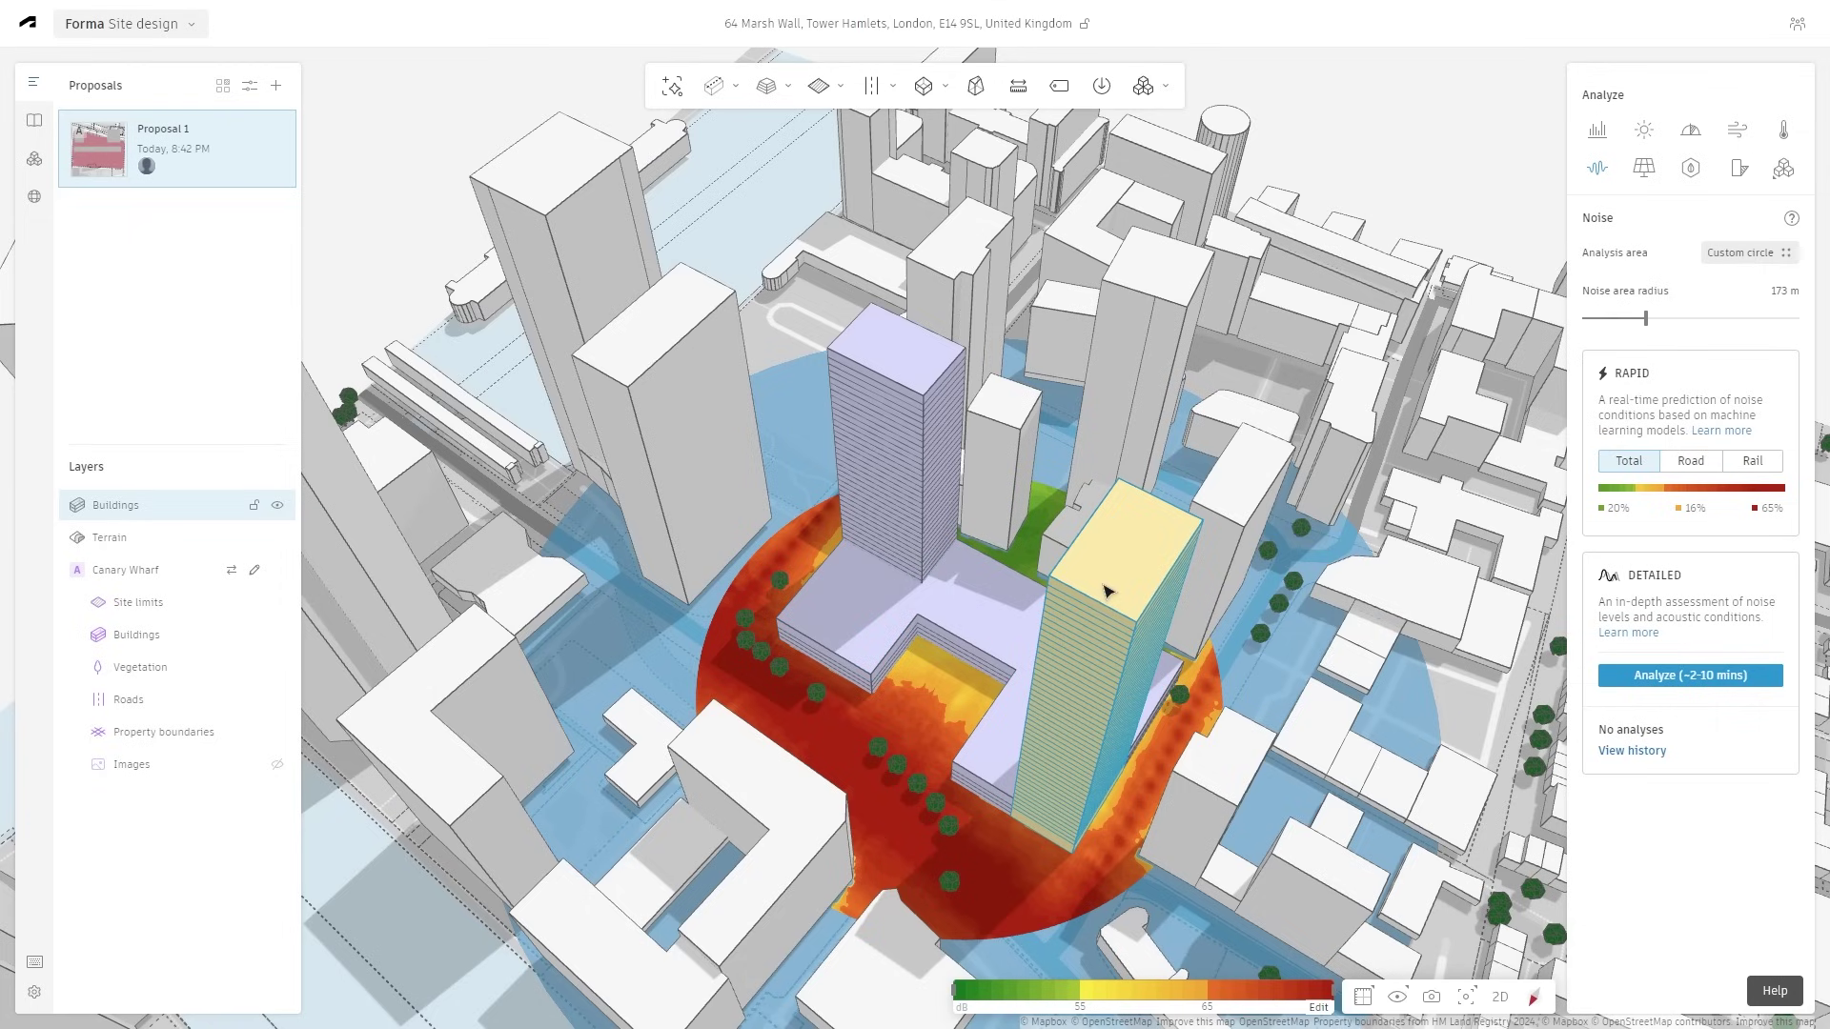
pyautogui.moveTo(1106, 591); pyautogui.dragTo(1181, 539)
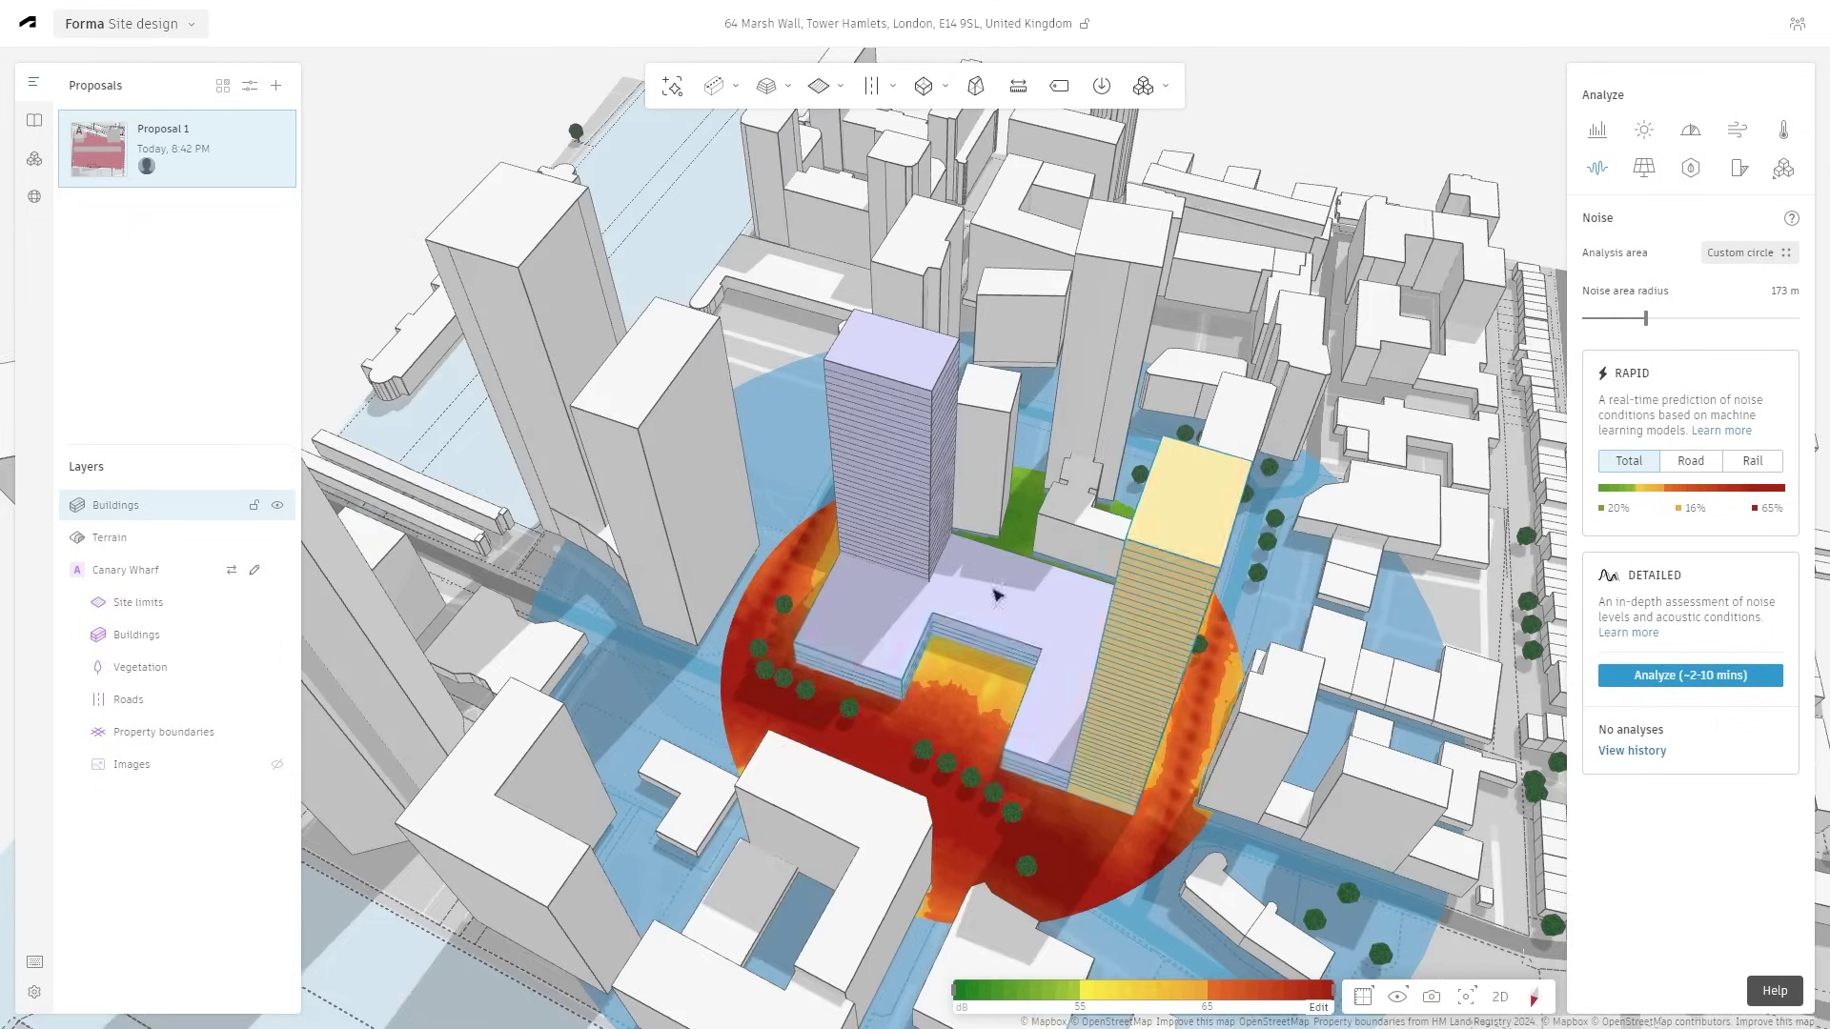
pyautogui.moveTo(993, 592); pyautogui.dragTo(836, 431)
pyautogui.moveTo(931, 612); pyautogui.dragTo(788, 359)
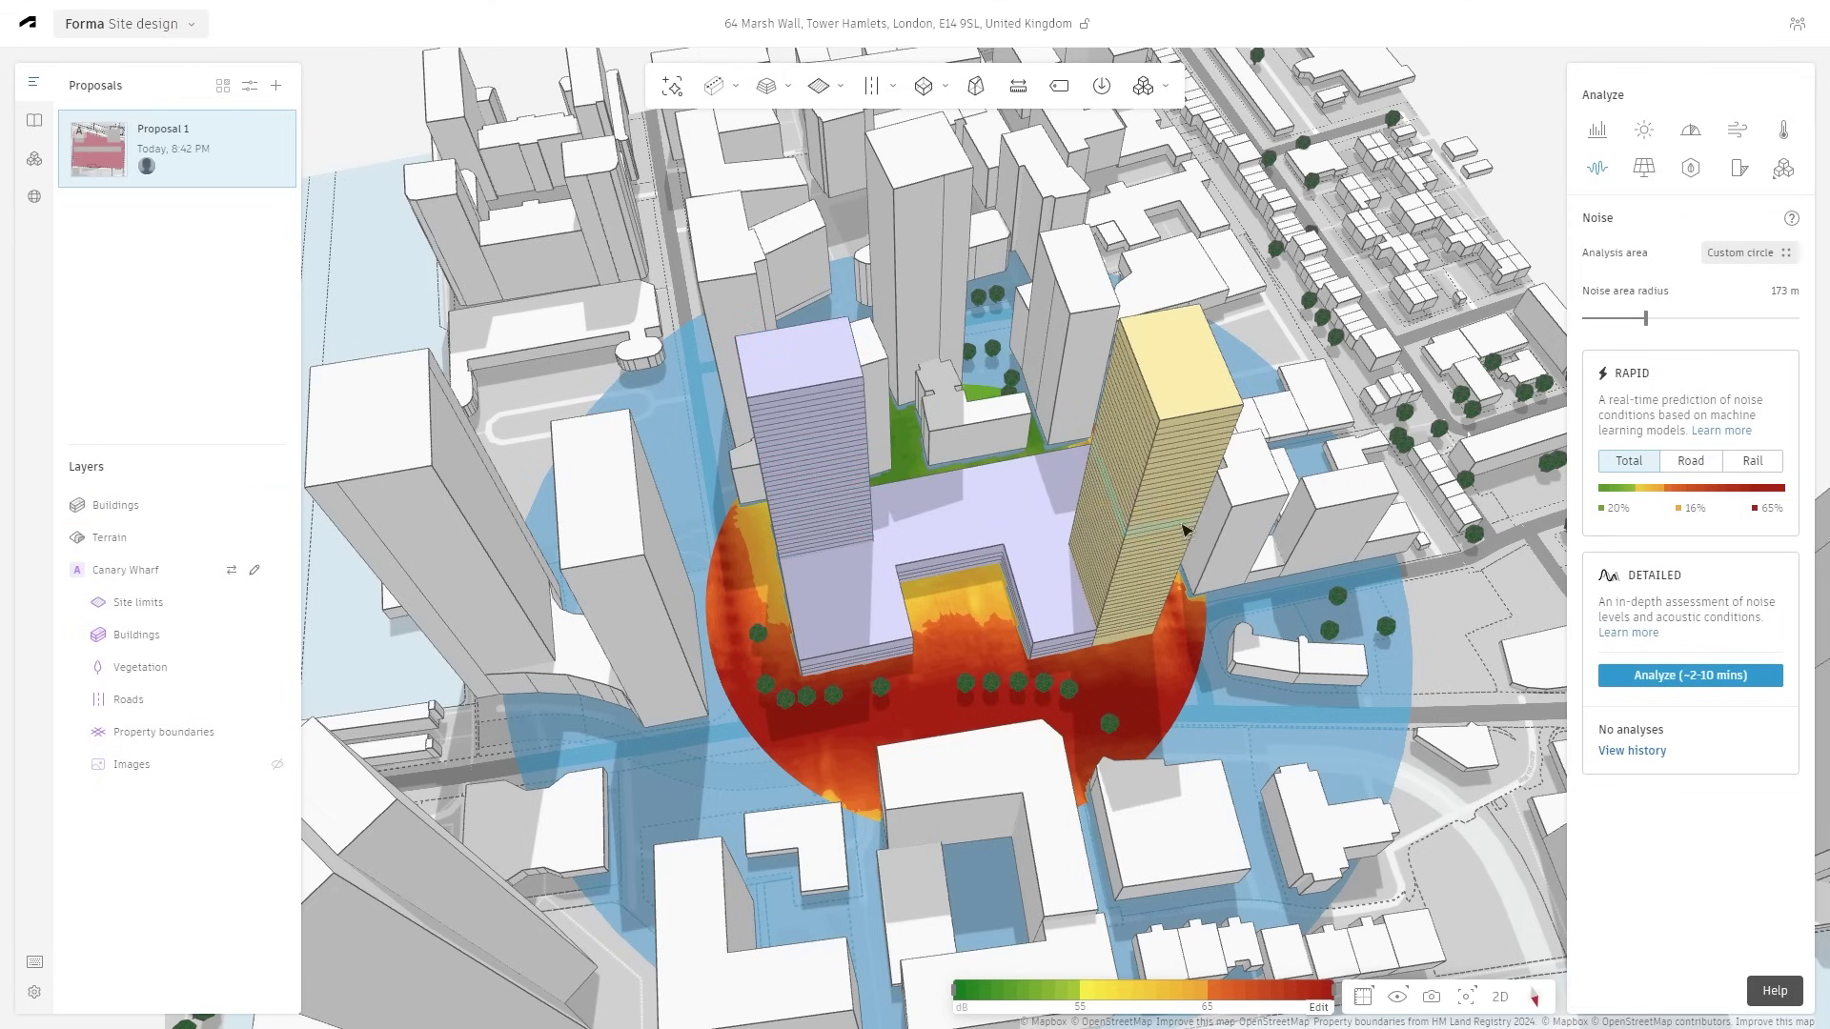
pyautogui.moveTo(956, 616); pyautogui.dragTo(1058, 610)
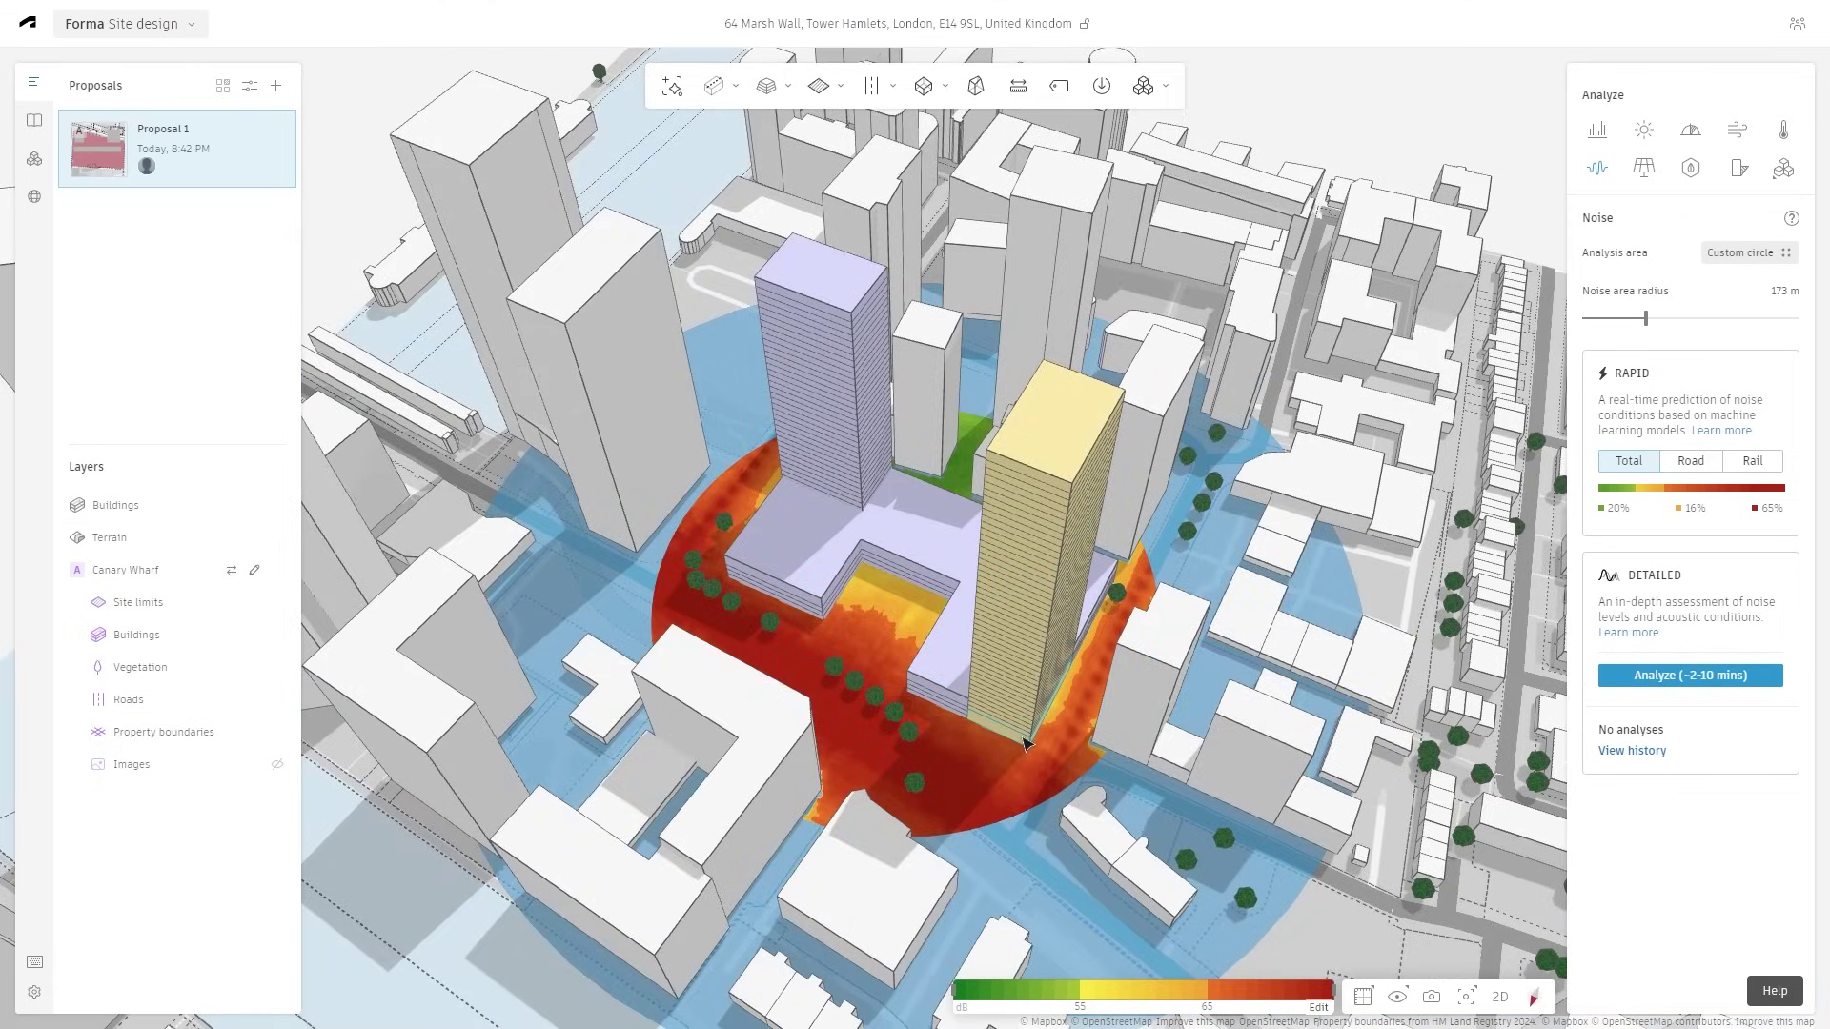
pyautogui.moveTo(1025, 750); pyautogui.dragTo(1032, 667)
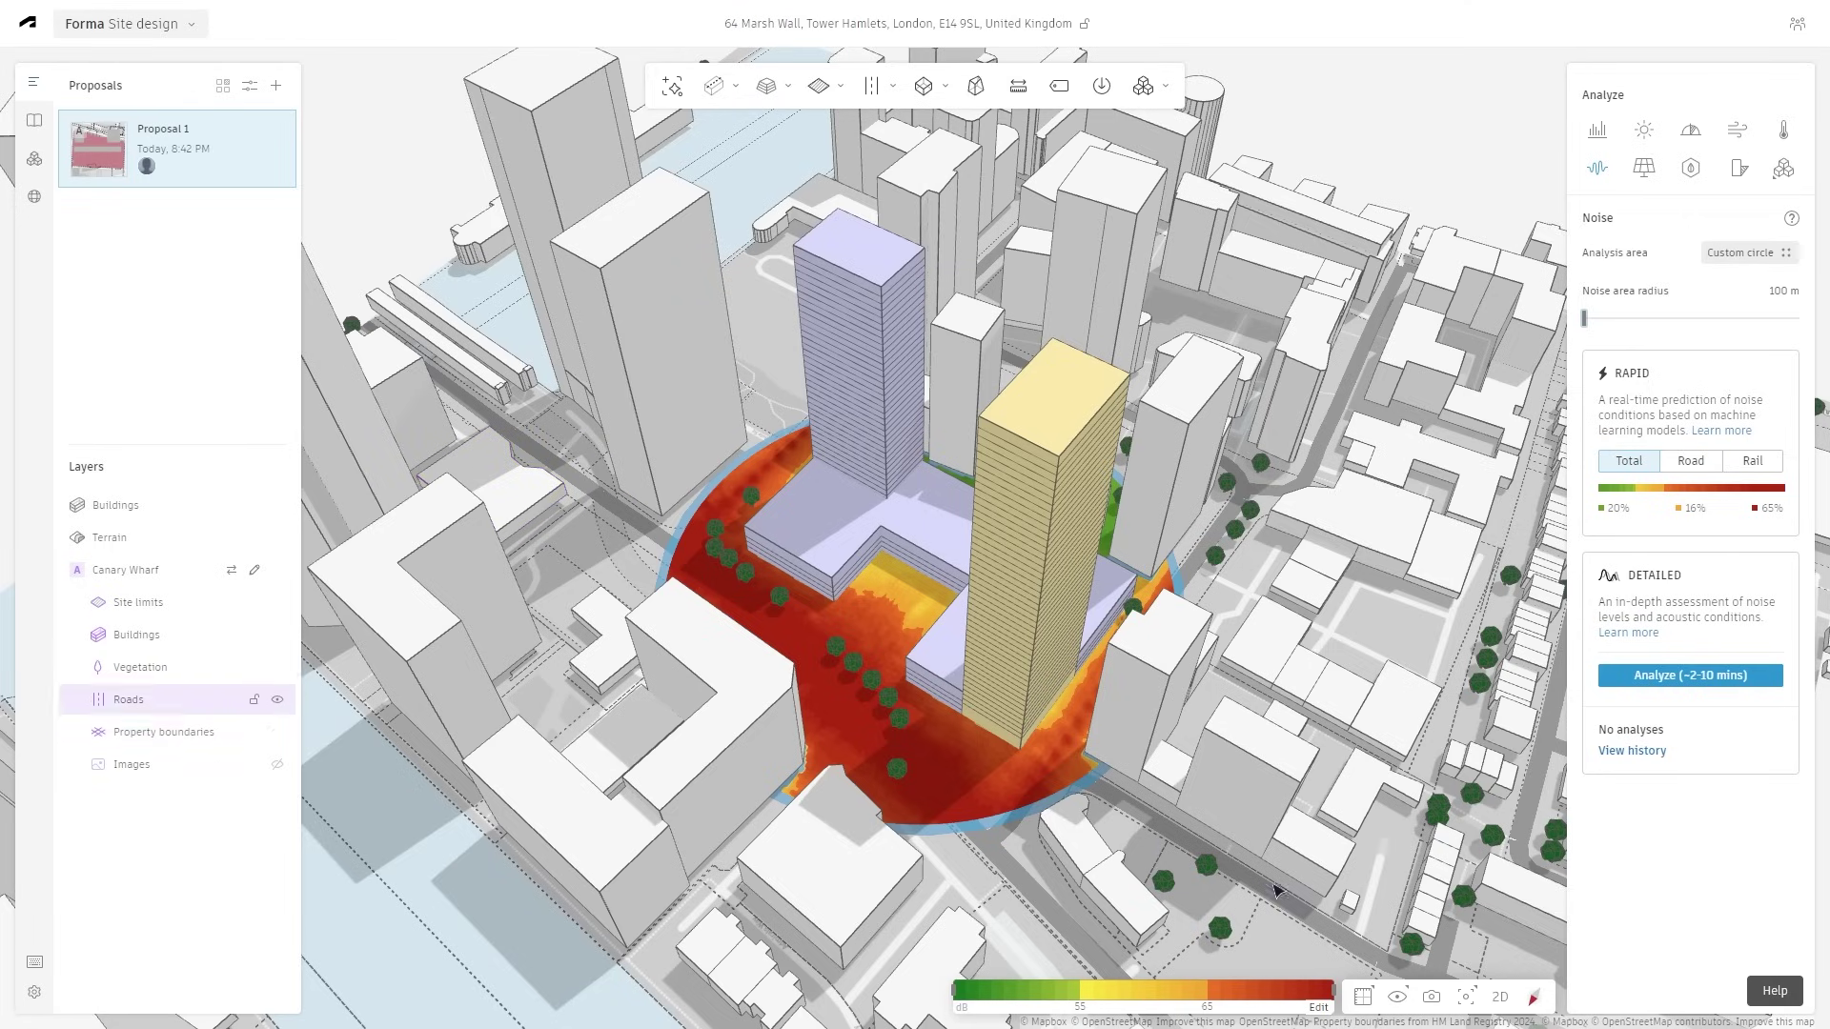
# - Start a 4 m wide railroad along the elevated track route beside the site, and fade the analysis overlay to see the ground
pyautogui.moveTo(870, 91)
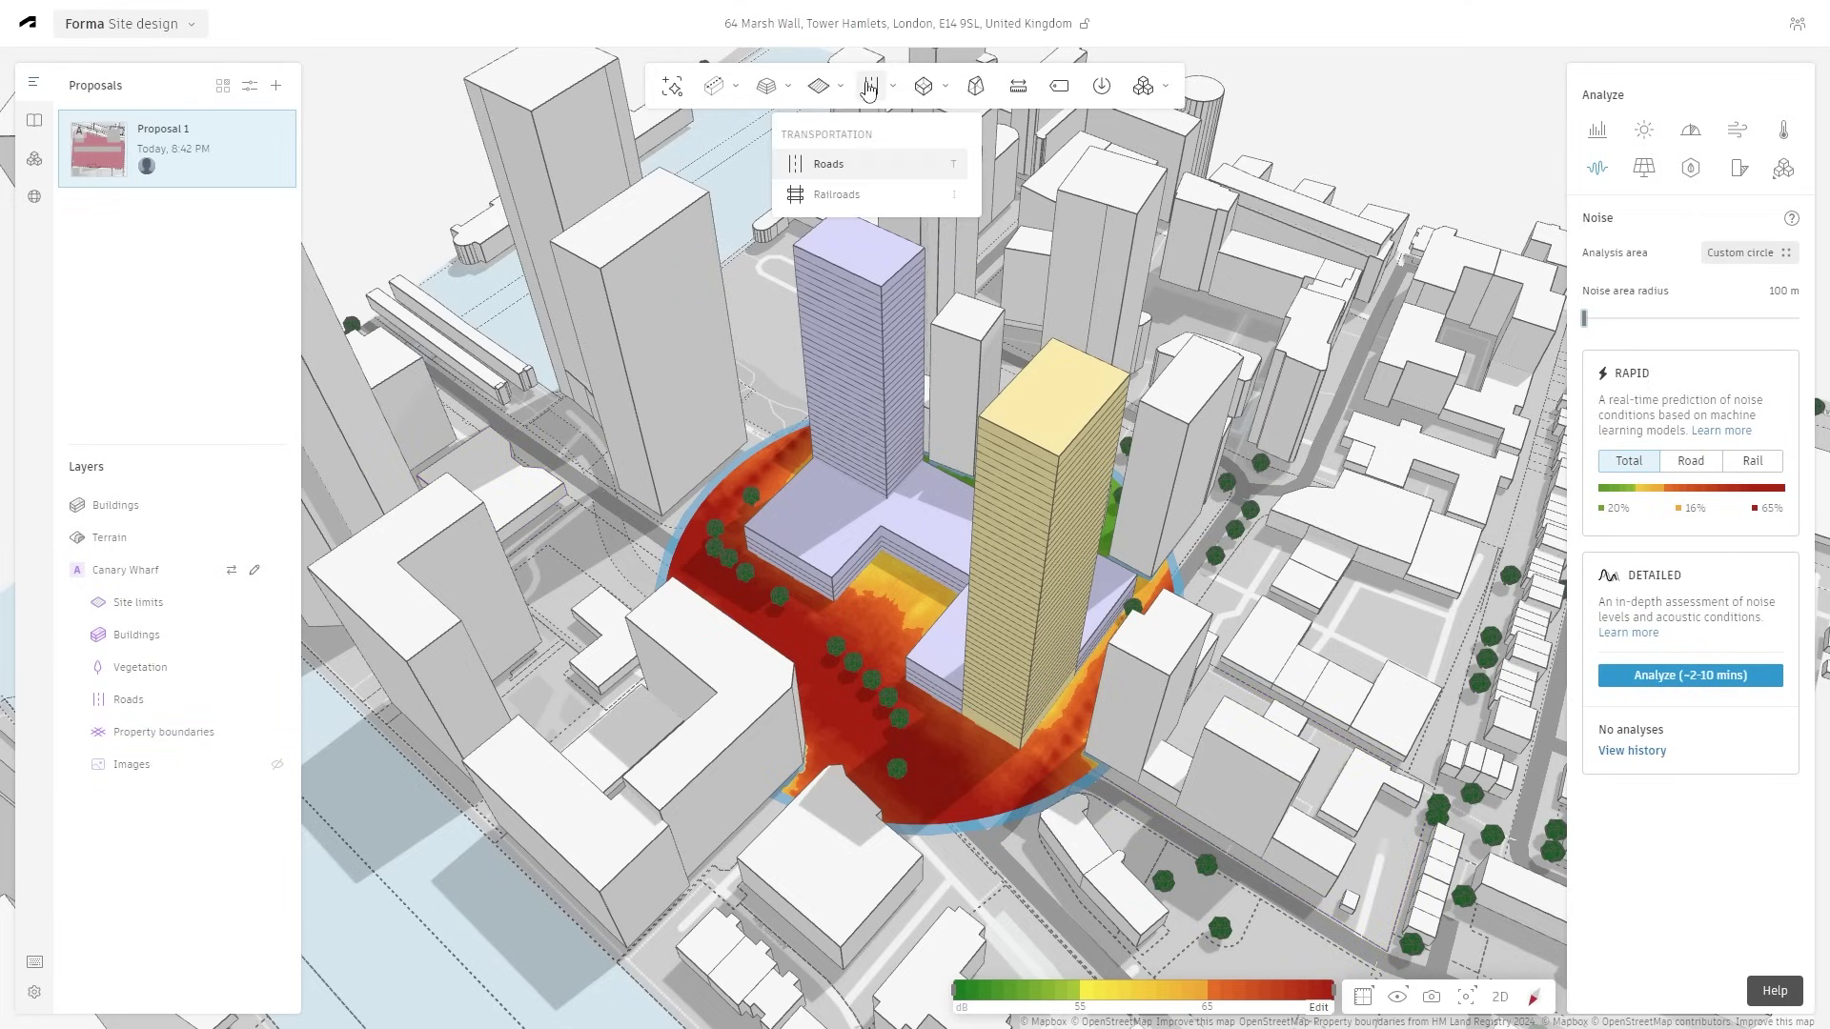
pyautogui.click(853, 205)
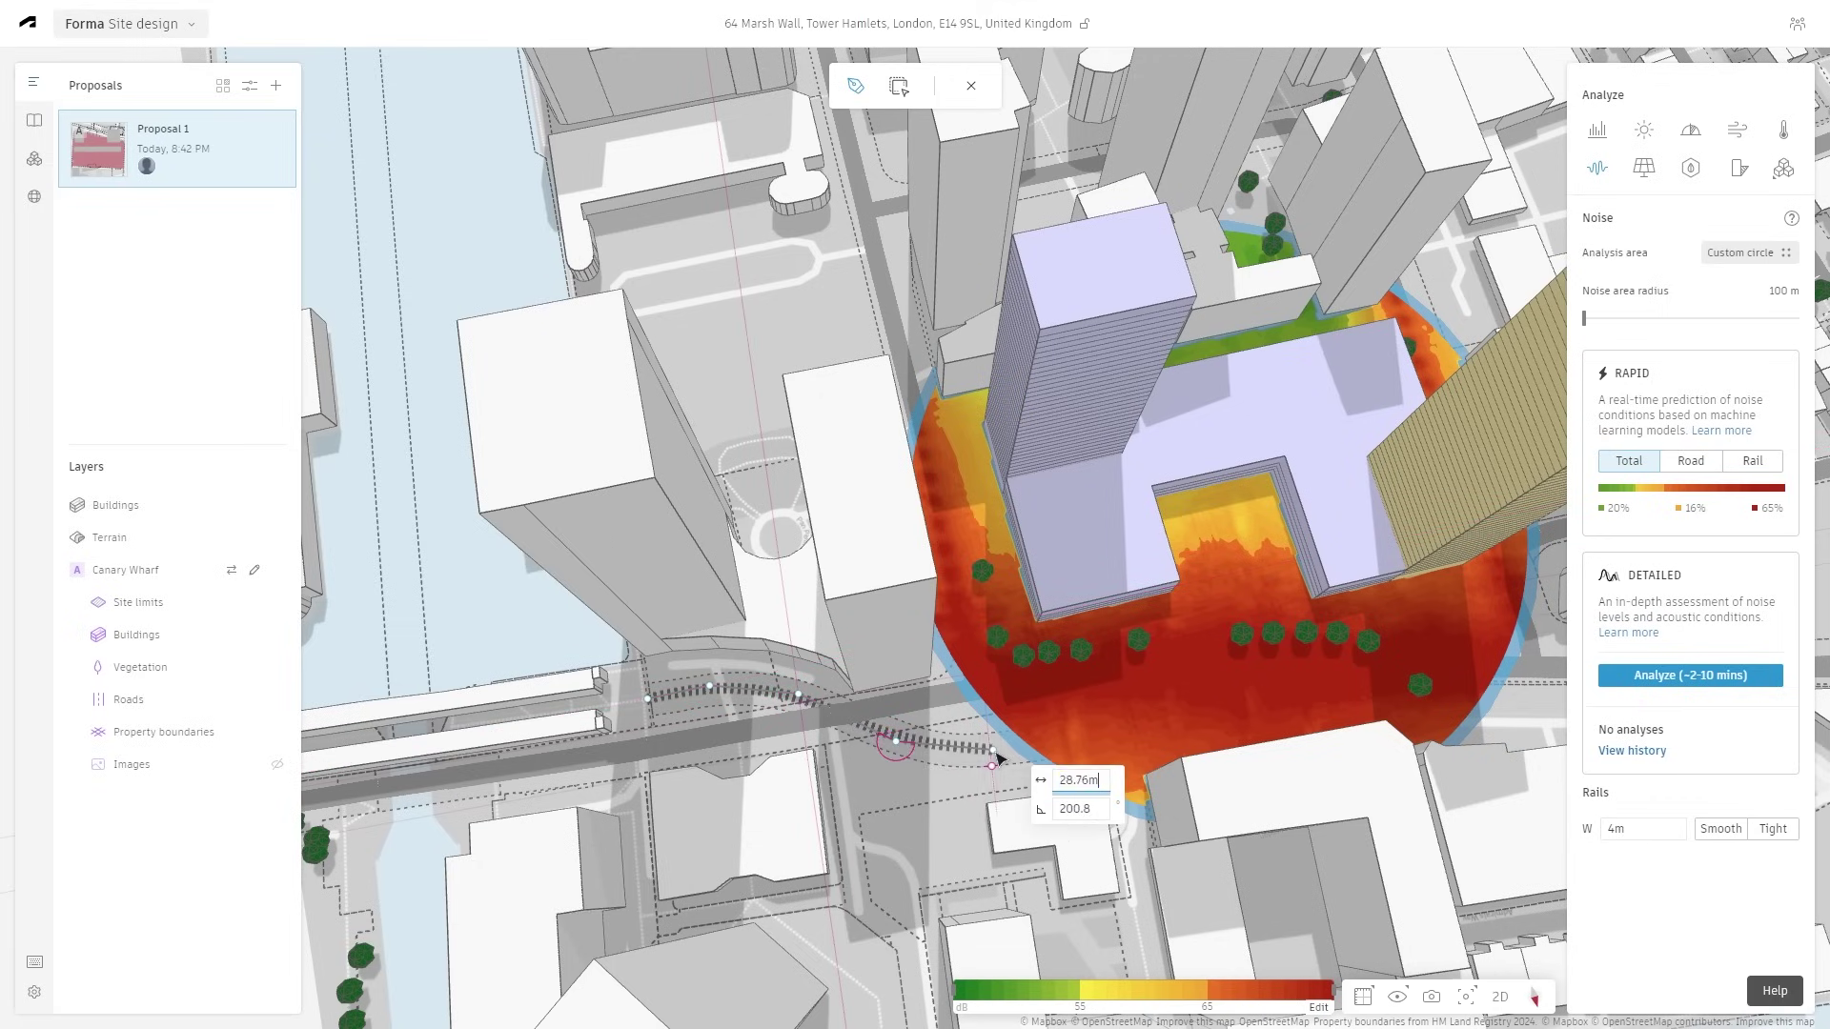
pyautogui.moveTo(1397, 997)
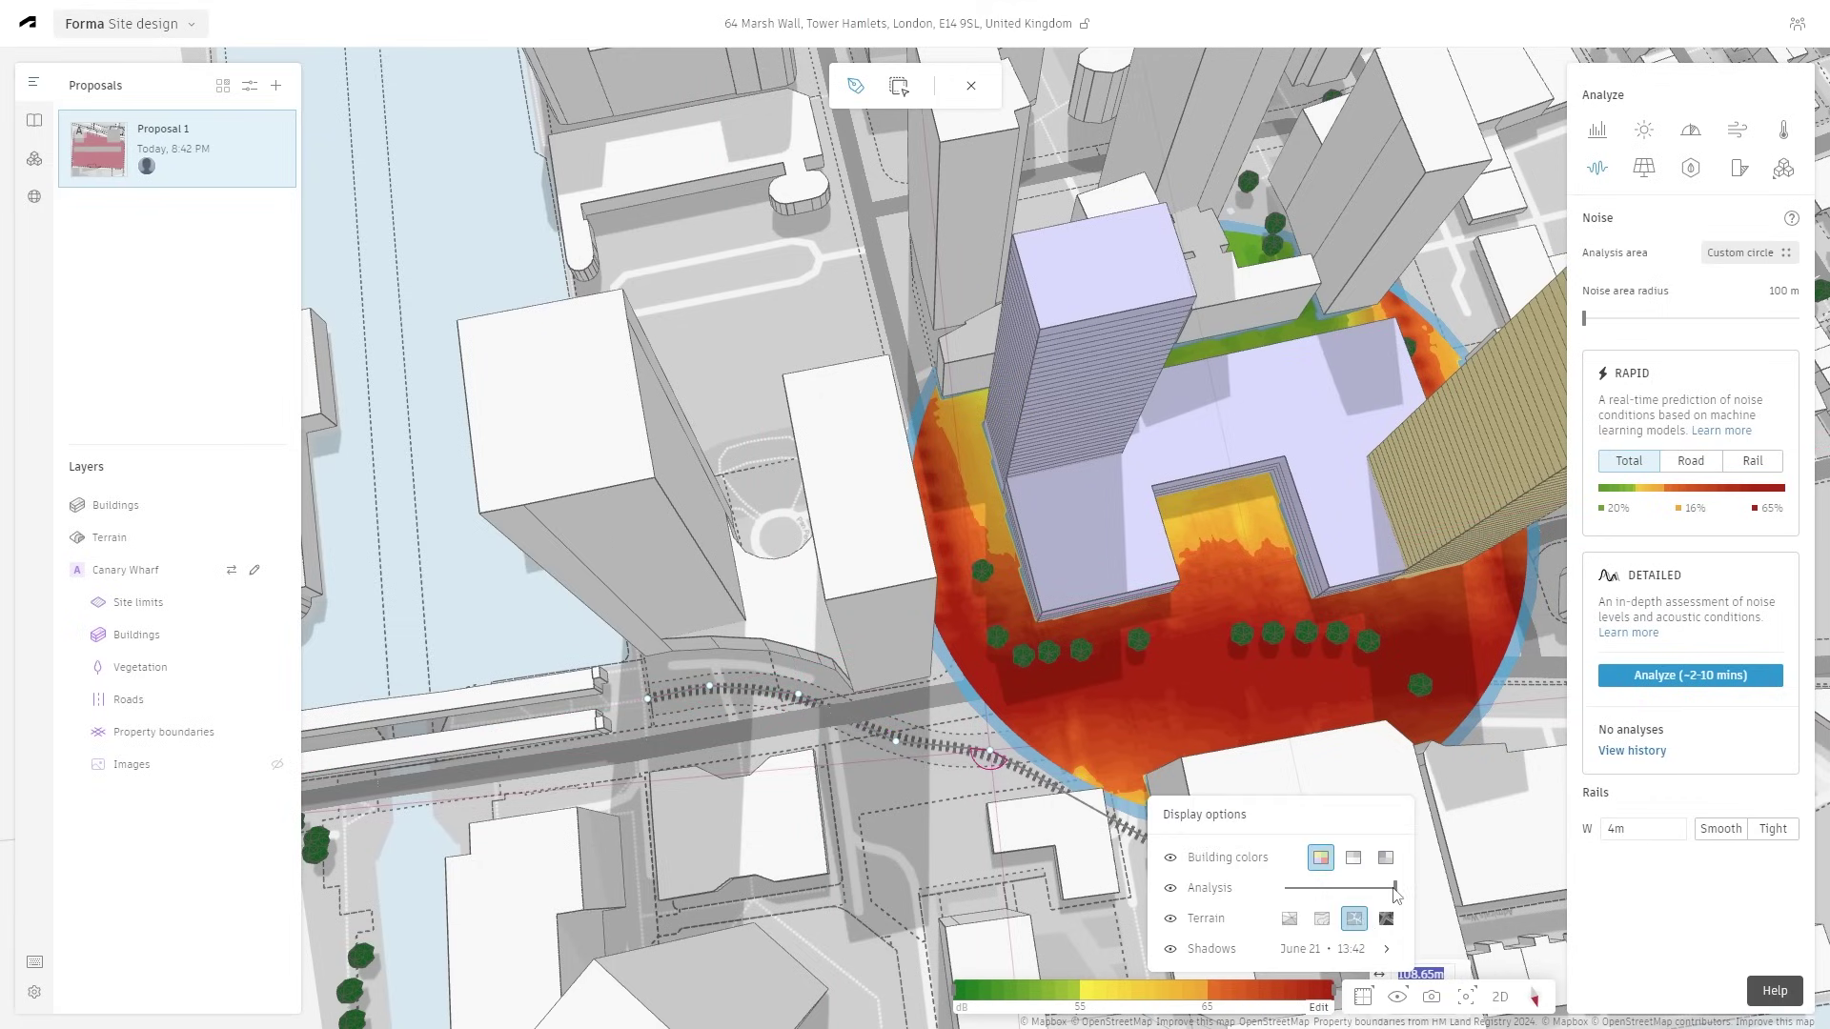
pyautogui.moveTo(1314, 889); pyautogui.dragTo(1304, 889)
pyautogui.click(1150, 729)
pyautogui.click(1265, 716)
pyautogui.scroll(-3, 808, 666)
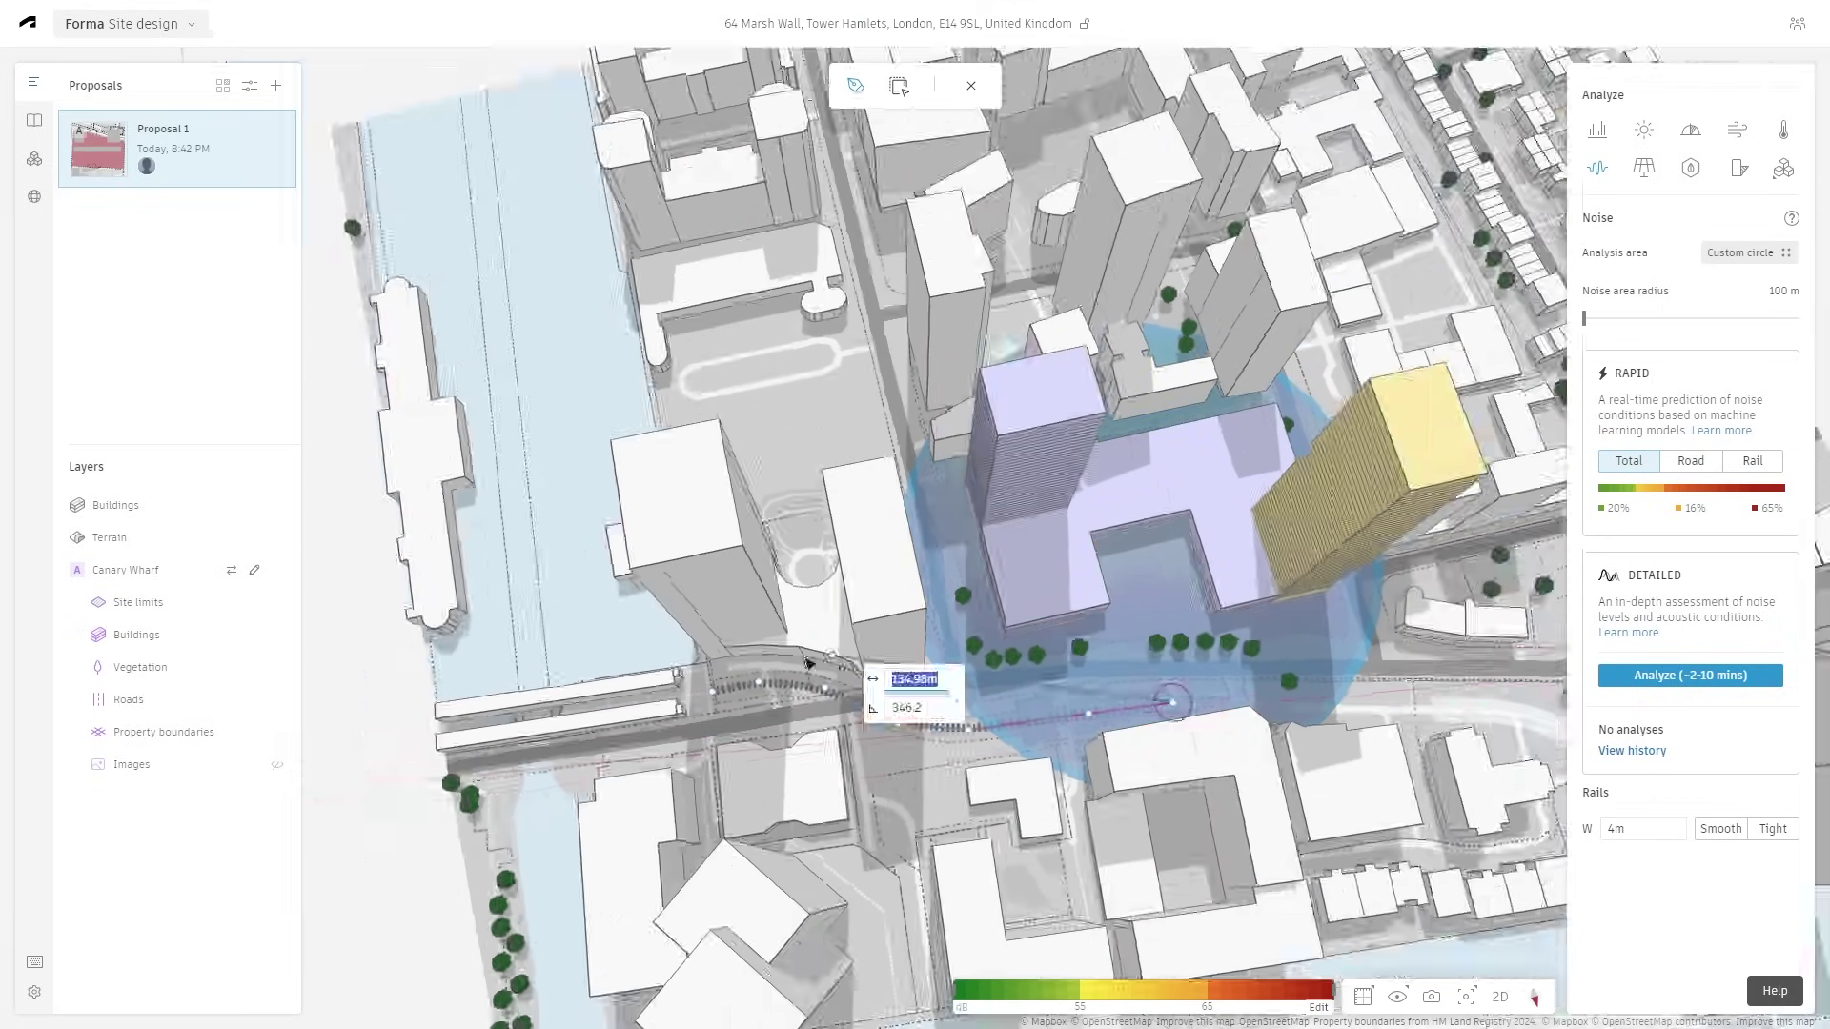
# - Extend the railroad past the front of the site, curve it away along the track beyond the neighboring buildings and finish it
pyautogui.scroll(5, 1220, 694)
pyautogui.click(1084, 700)
pyautogui.click(1352, 709)
pyautogui.scroll(-4, 877, 677)
pyautogui.scroll(4, 1271, 711)
pyautogui.click(1212, 670)
pyautogui.click(1291, 701)
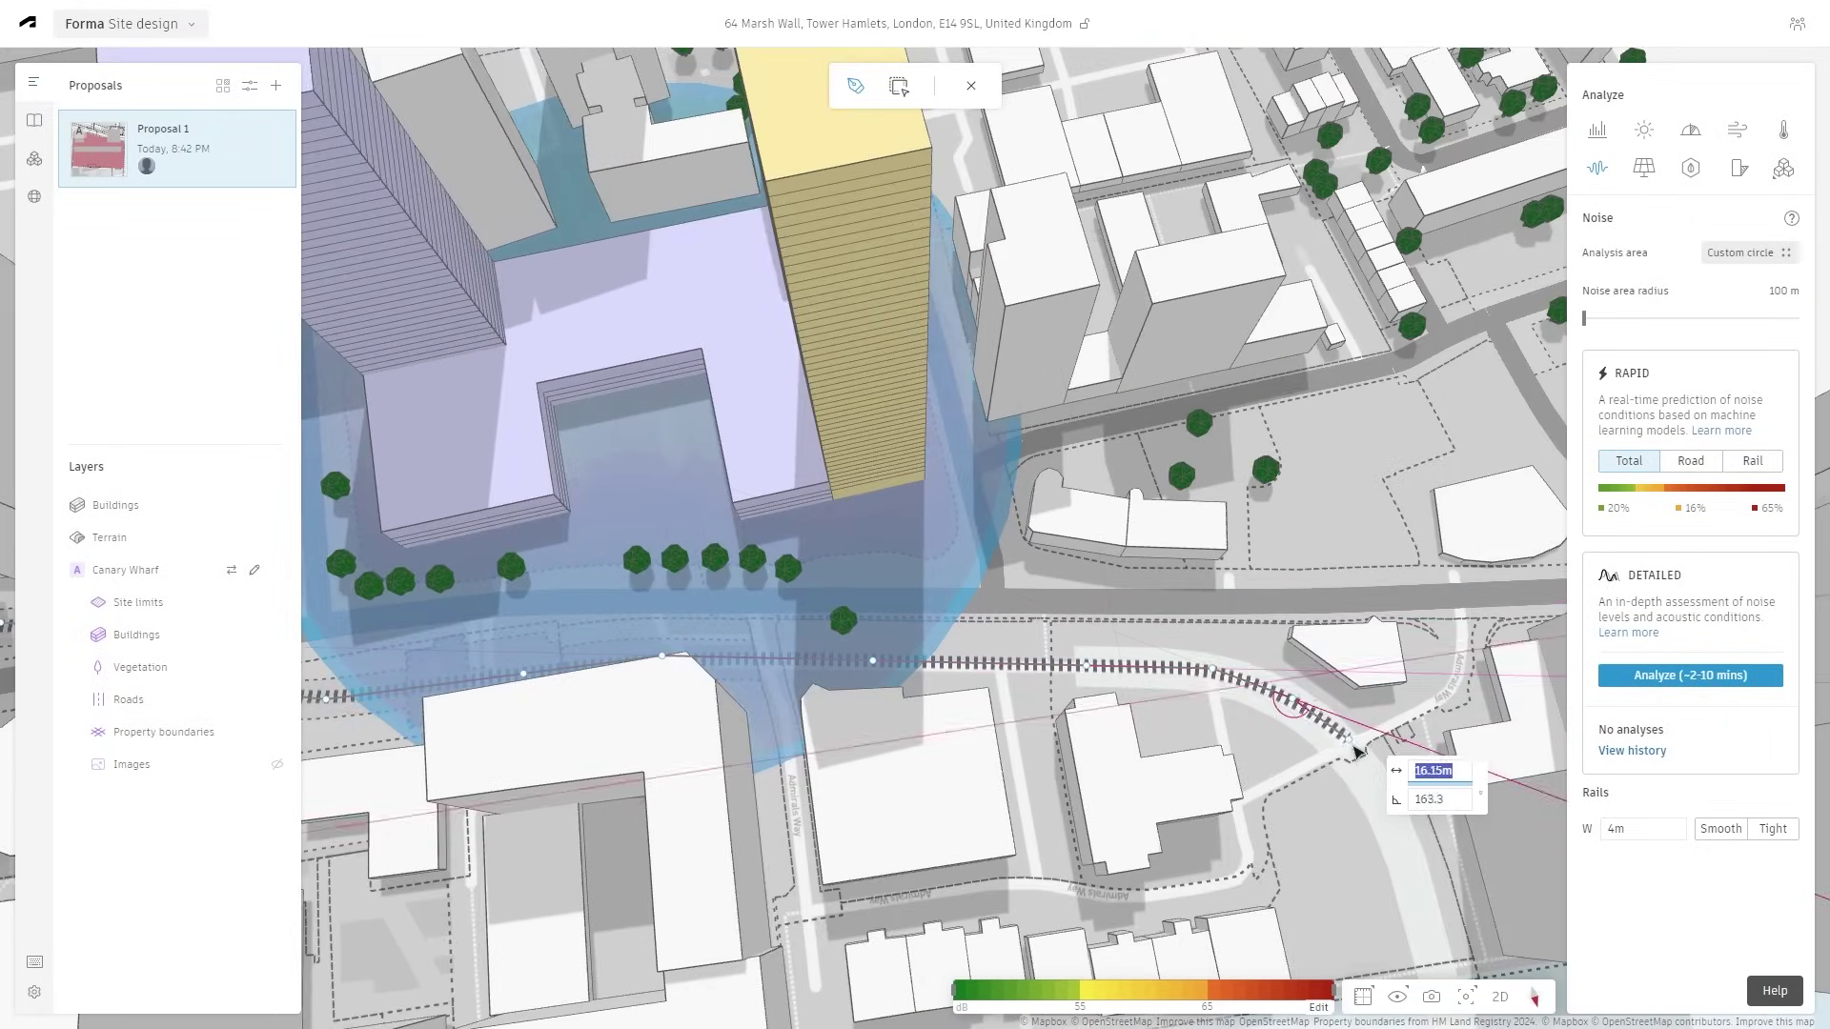
pyautogui.click(1350, 749)
pyautogui.click(1400, 847)
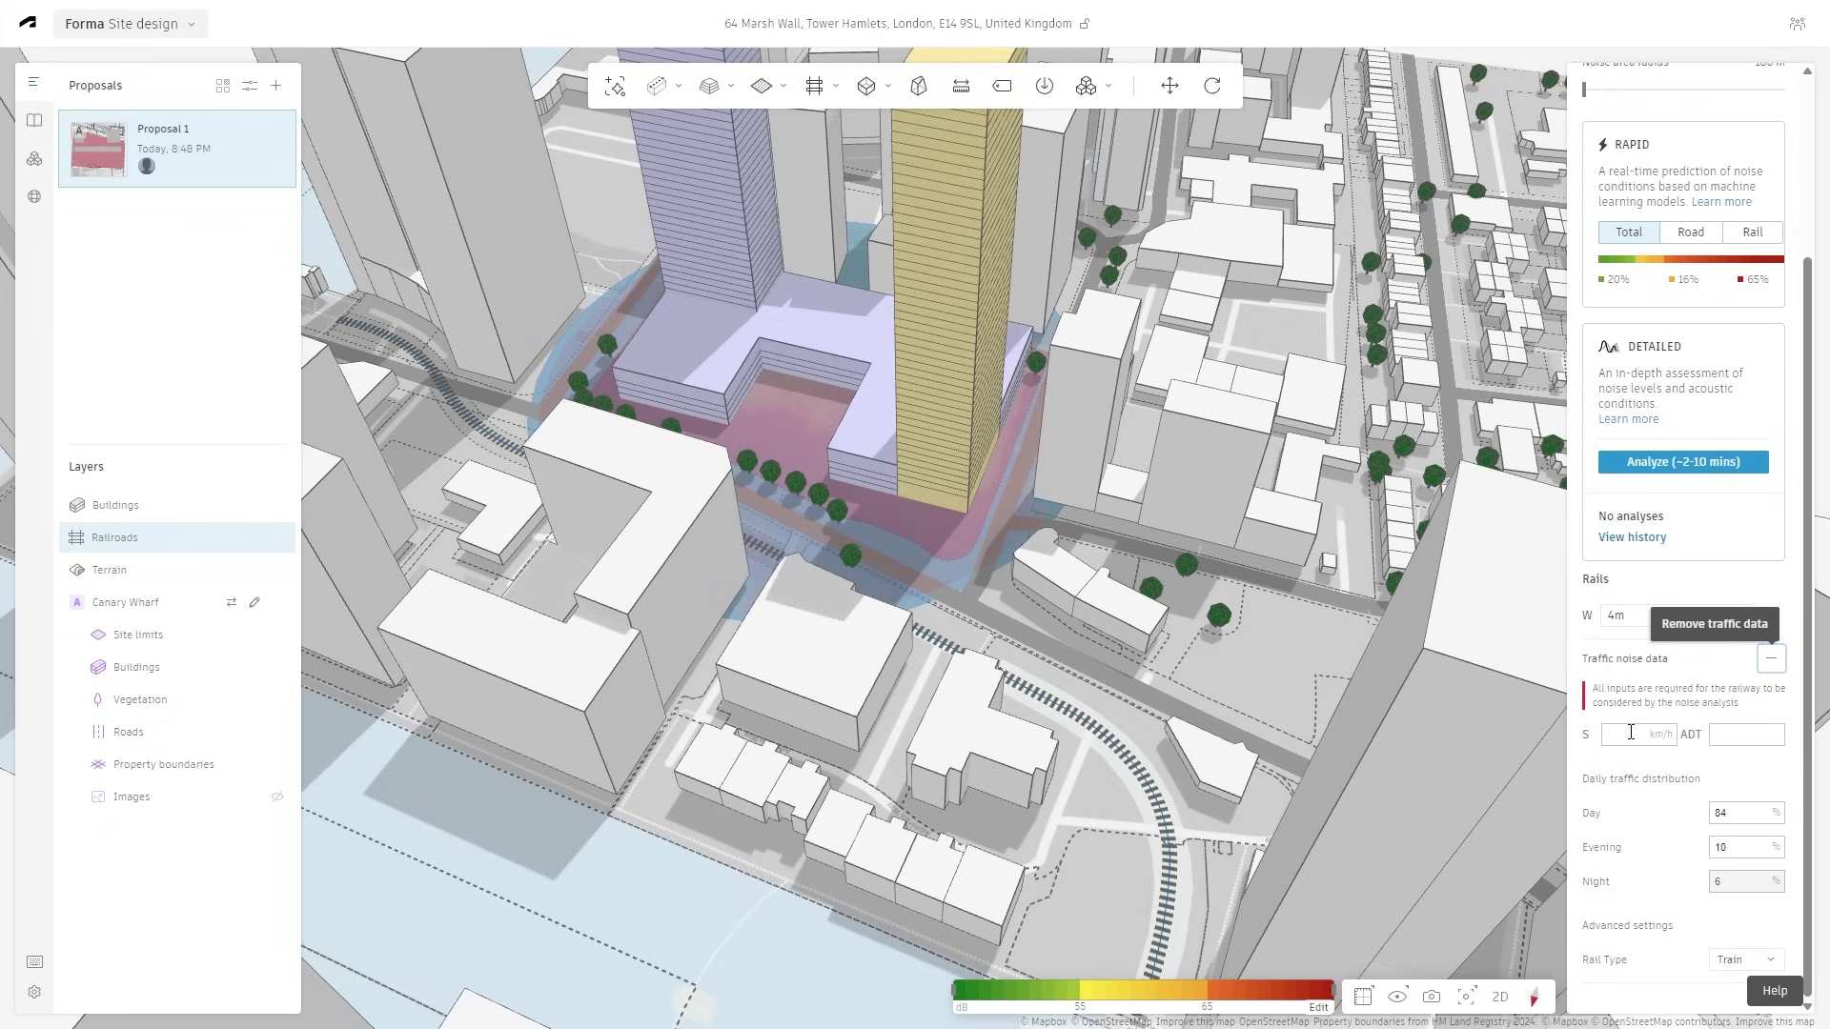
# - Give the railroad traffic noise data with a speed of 60 km/h and an average daily traffic of 500
pyautogui.click(1630, 735)
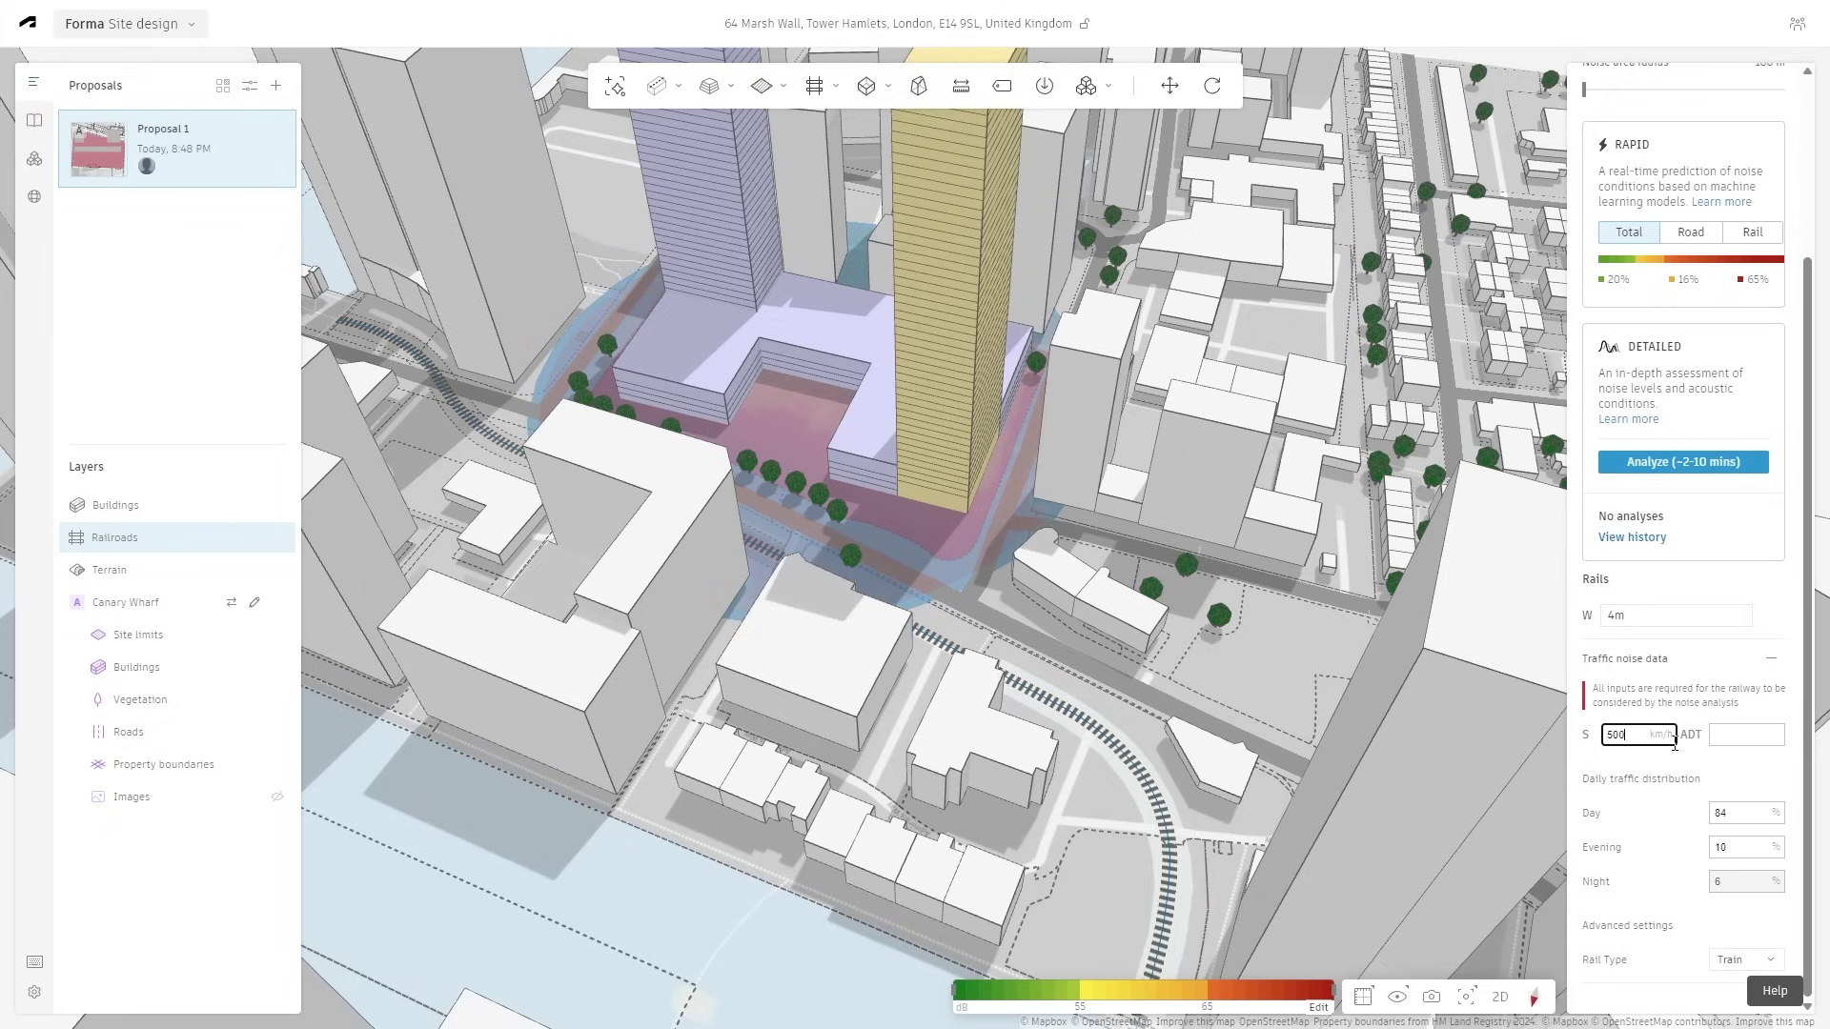
pyautogui.click(1736, 735)
pyautogui.write('500')
pyautogui.click(1666, 743)
pyautogui.press('Return')
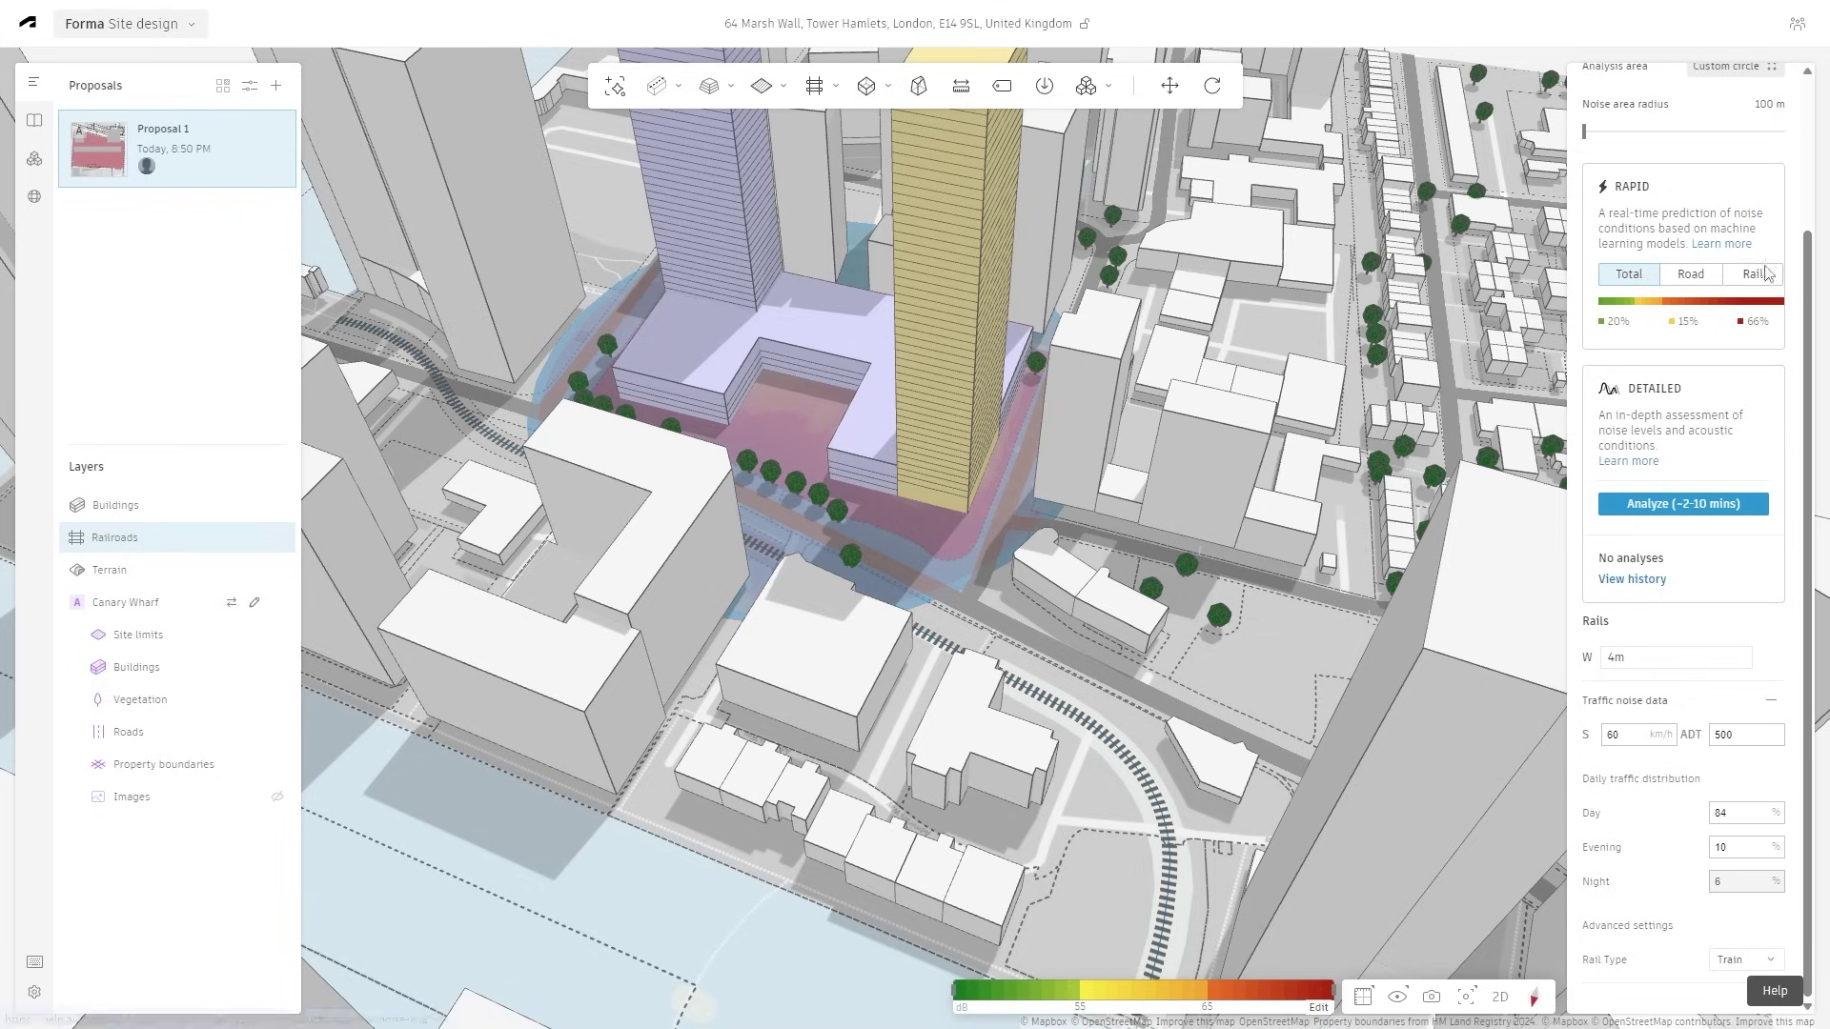
# - Raise the analysis overlay back to full opacity and bring the whole noise area and railroad into view
pyautogui.click(1393, 999)
pyautogui.moveTo(1358, 886); pyautogui.dragTo(1419, 884)
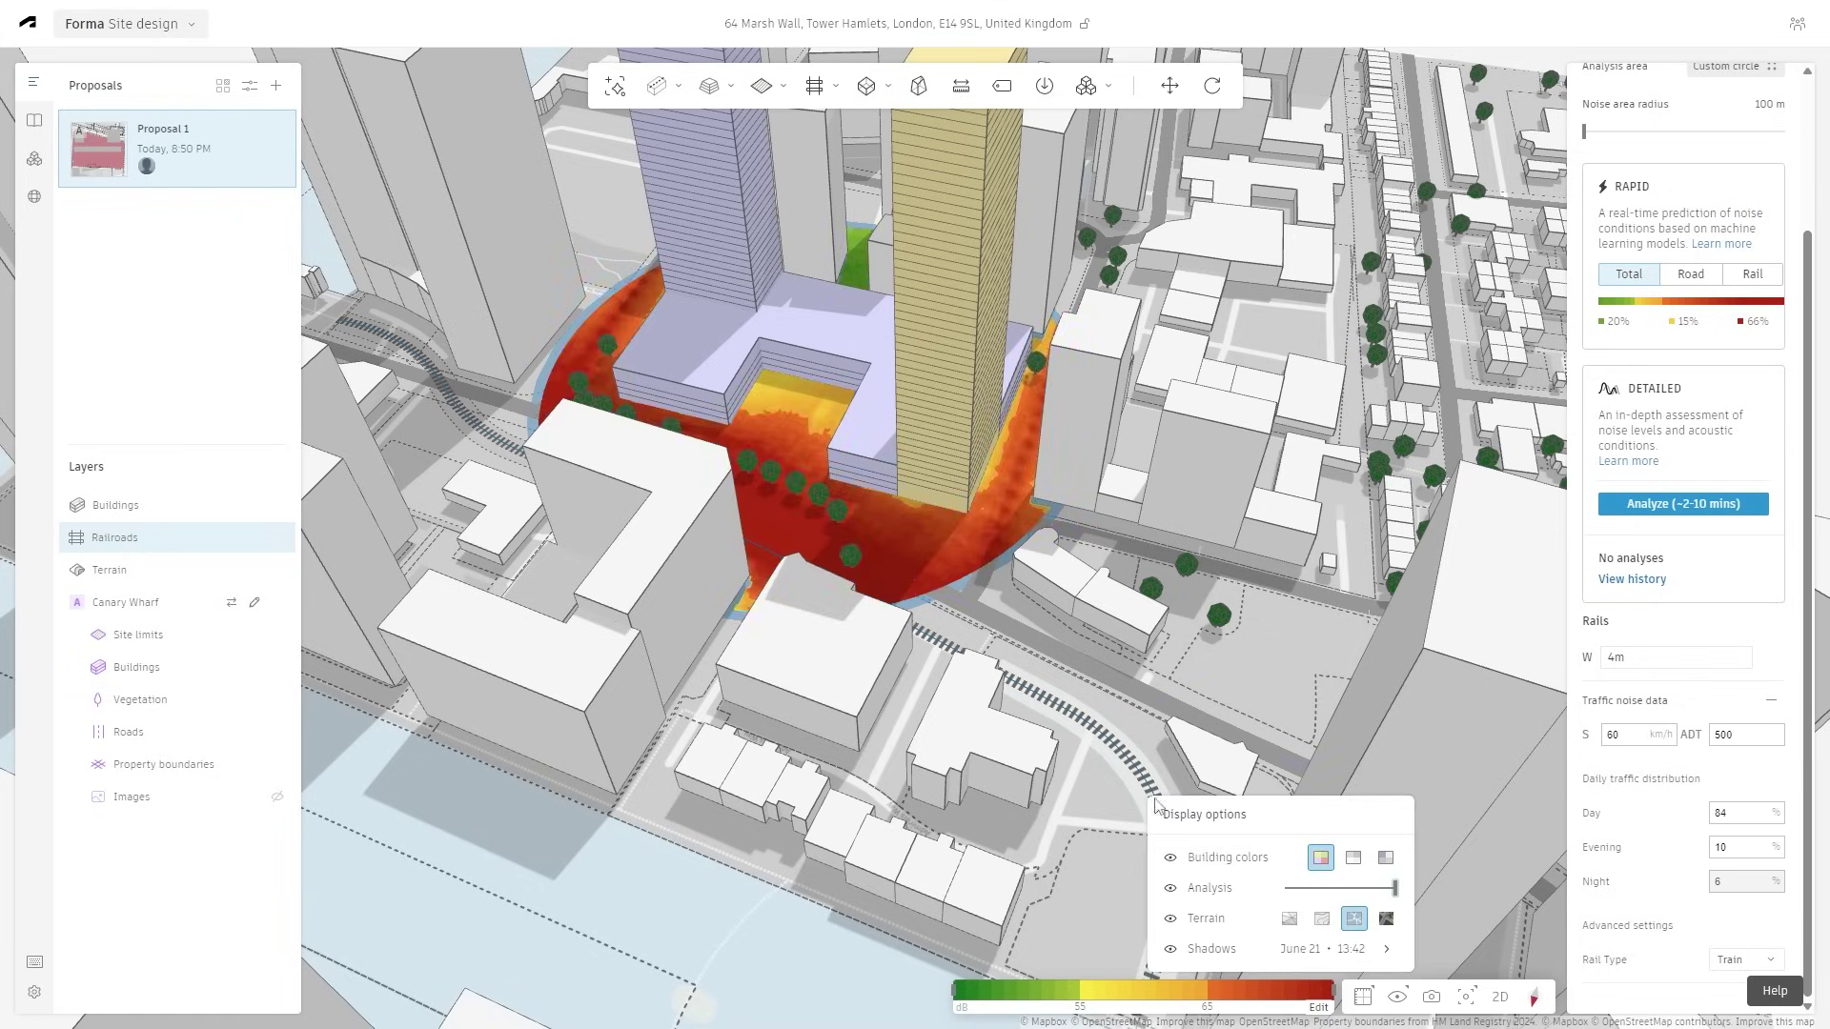
pyautogui.moveTo(1106, 657); pyautogui.dragTo(1000, 713, button='right')
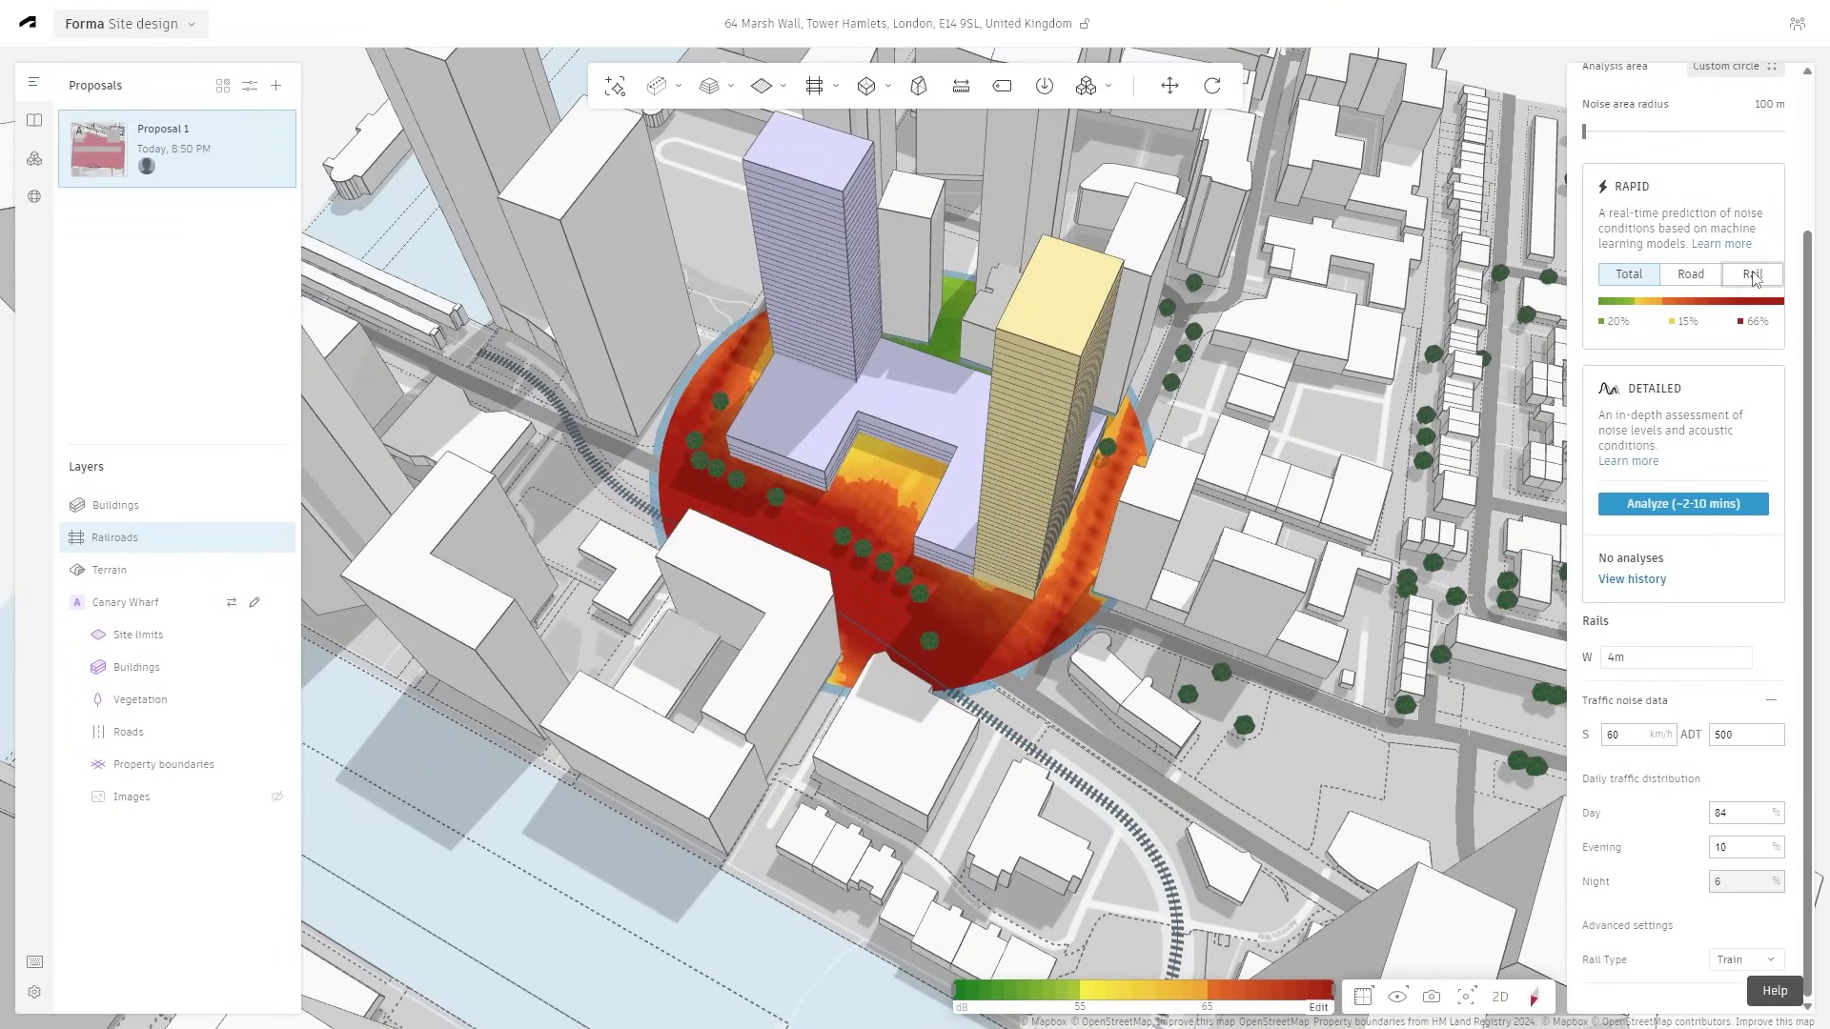
# - Compare the rapid noise prediction for rail only, road only and total around the proposed buildings
pyautogui.click(1752, 275)
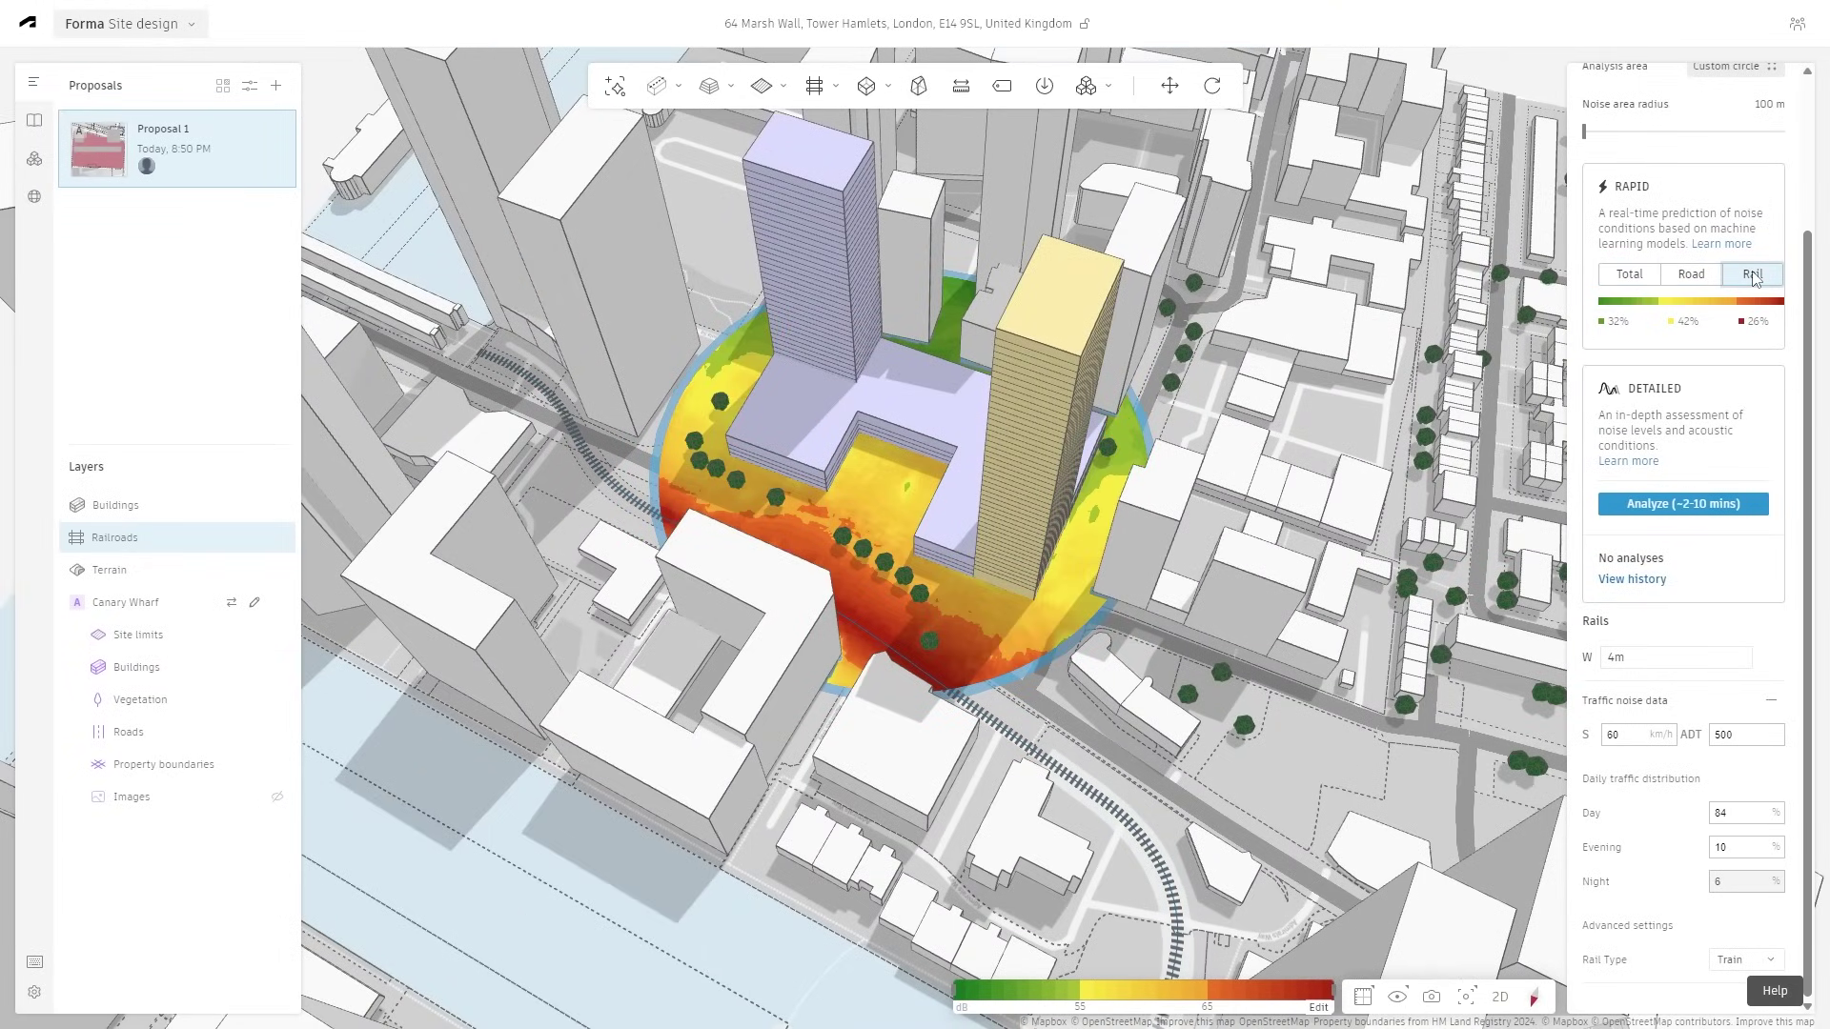
pyautogui.moveTo(901, 348); pyautogui.dragTo(784, 370, button='right')
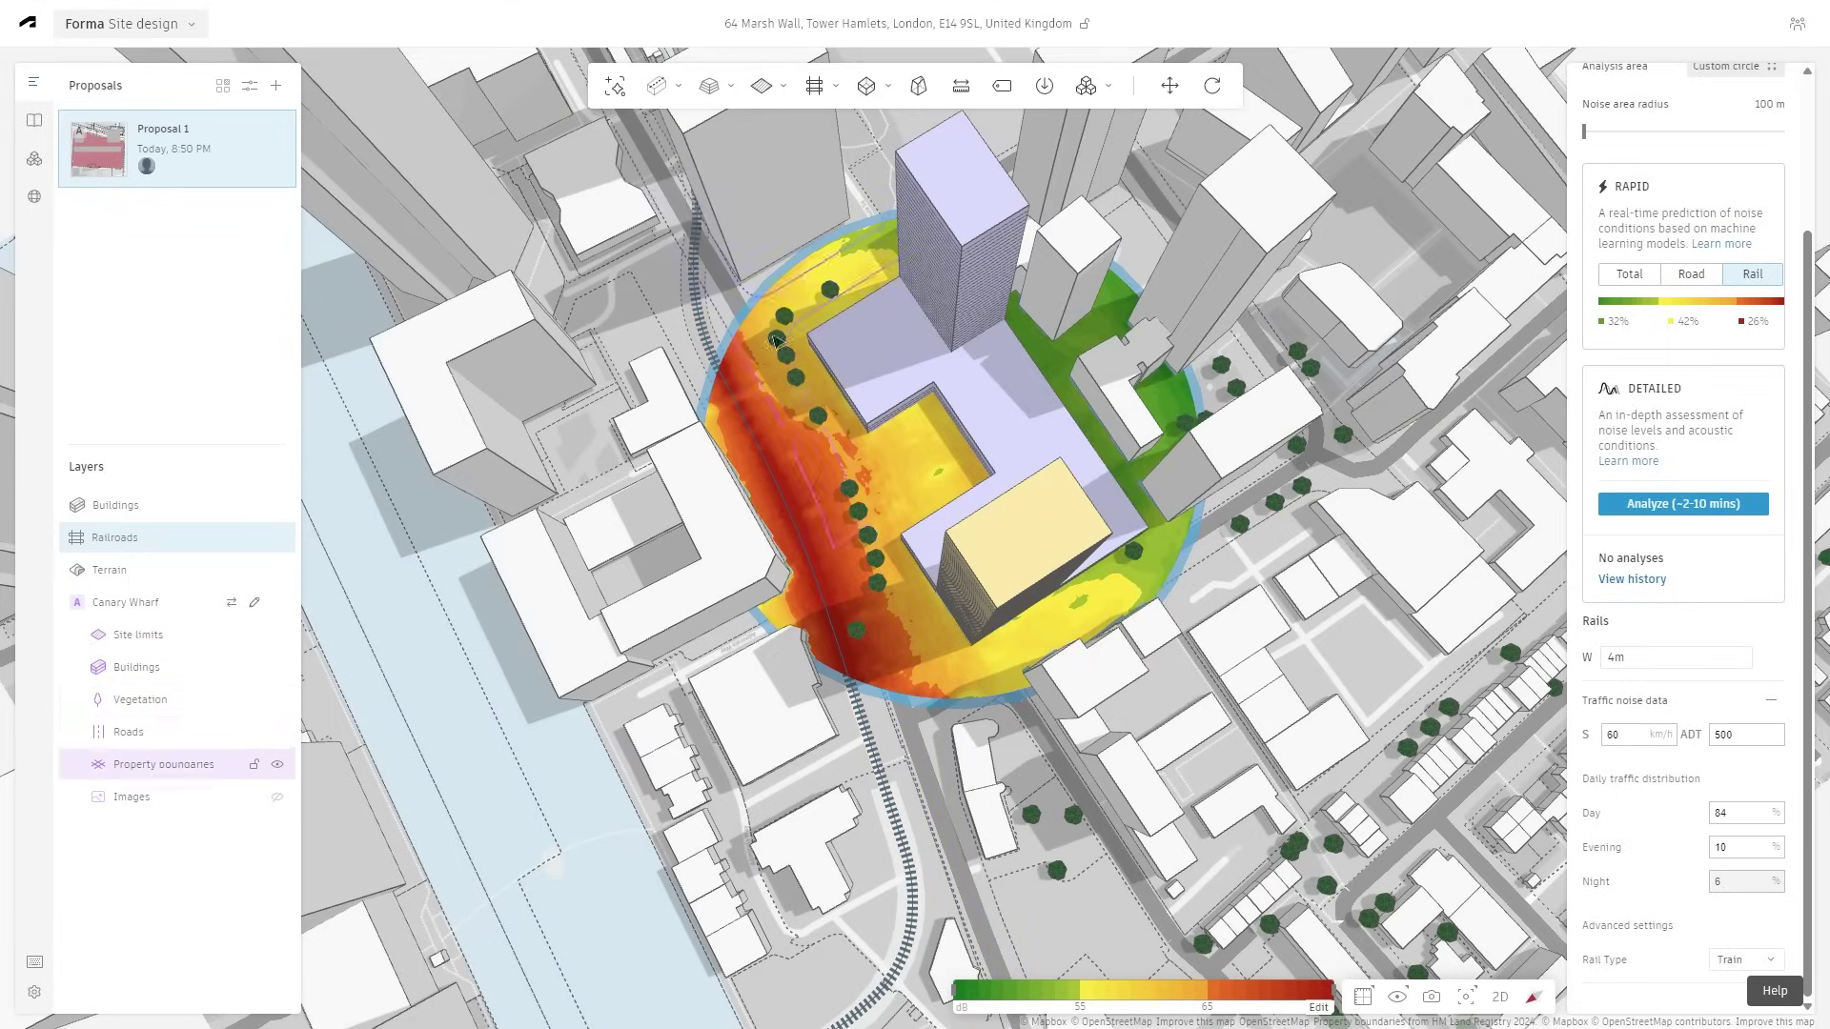
pyautogui.moveTo(806, 307); pyautogui.dragTo(810, 372, button='right')
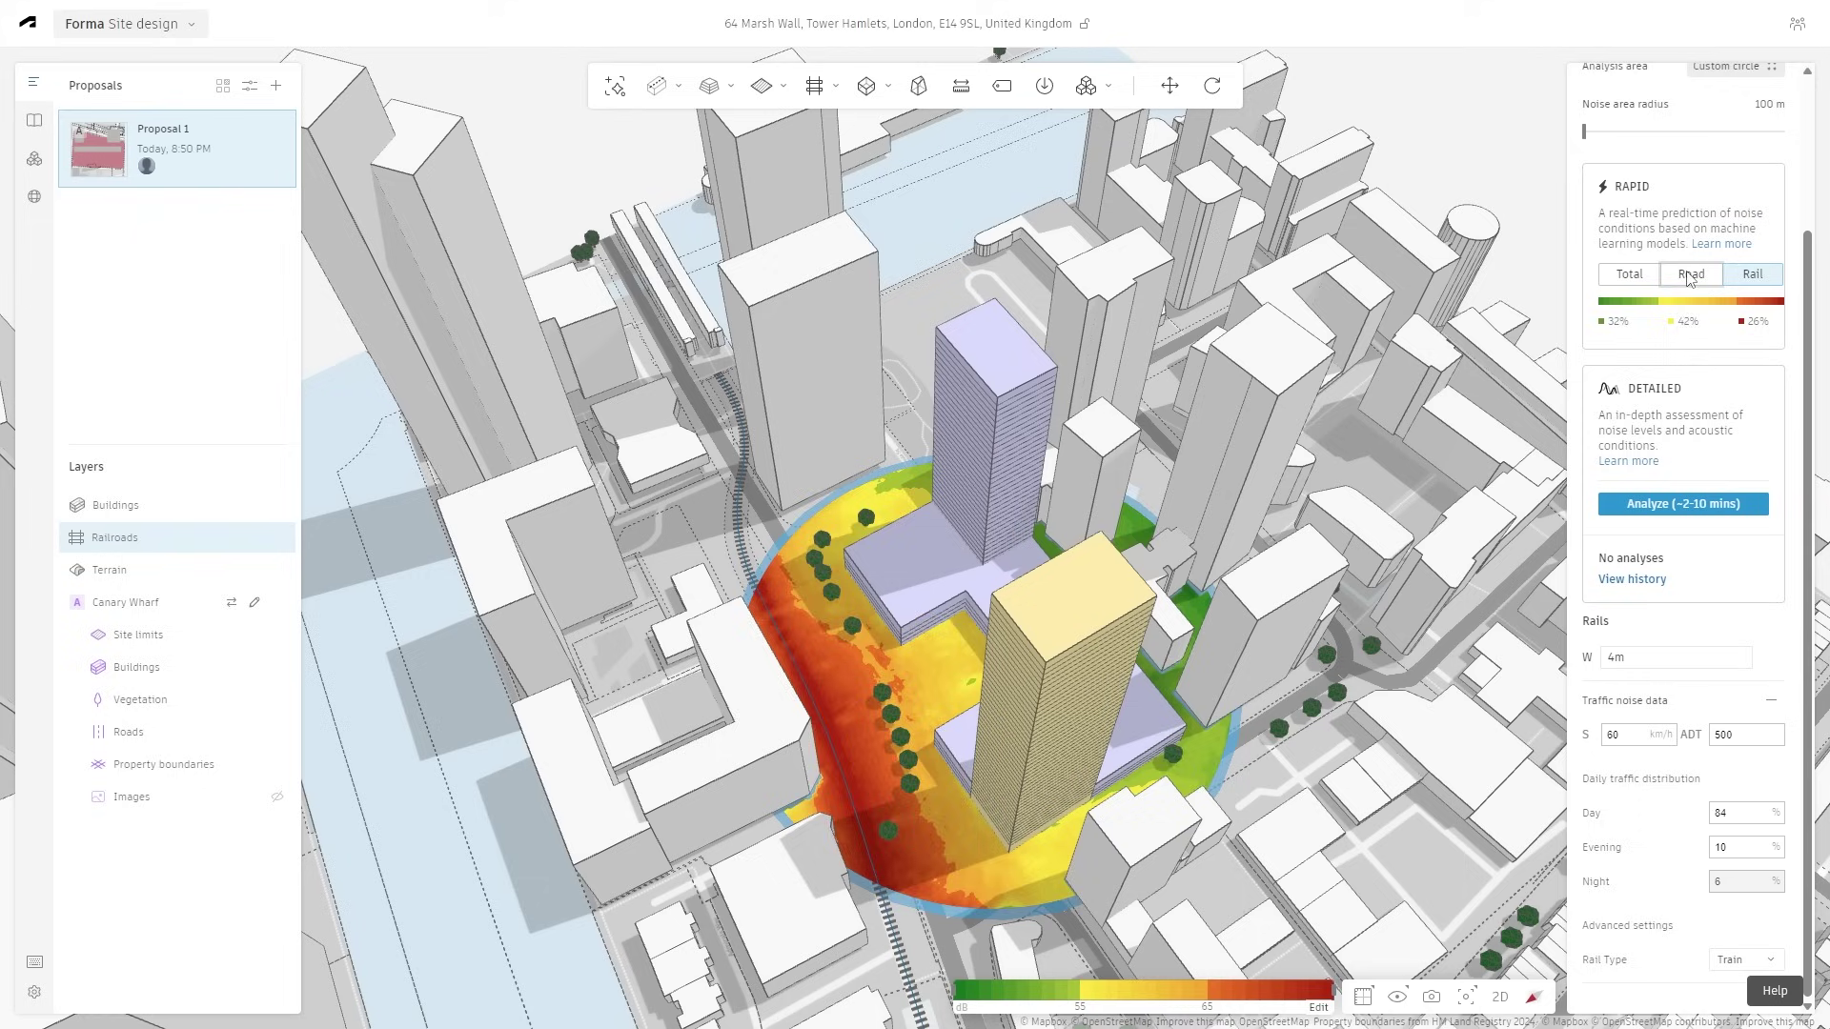
pyautogui.click(1716, 276)
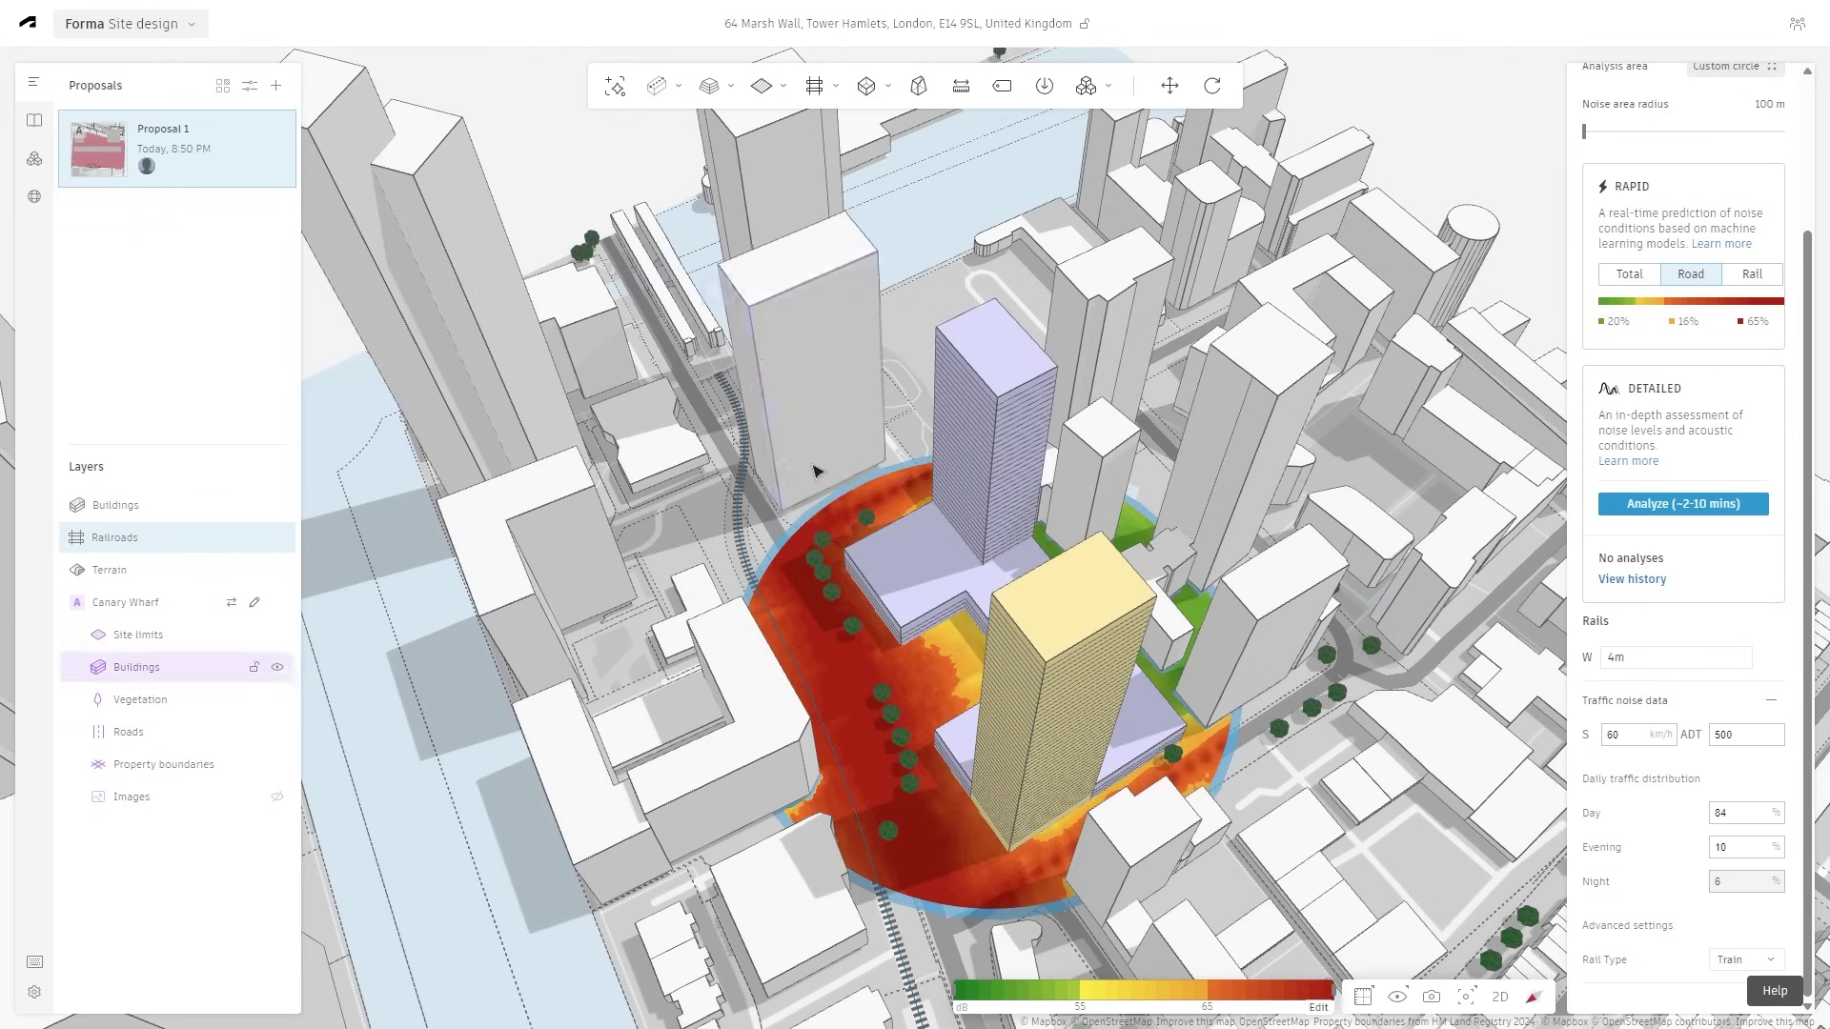
pyautogui.moveTo(815, 469); pyautogui.dragTo(873, 695, button='right')
pyautogui.click(1752, 274)
pyautogui.click(1629, 274)
pyautogui.moveTo(1087, 710); pyautogui.dragTo(1120, 682, button='right')
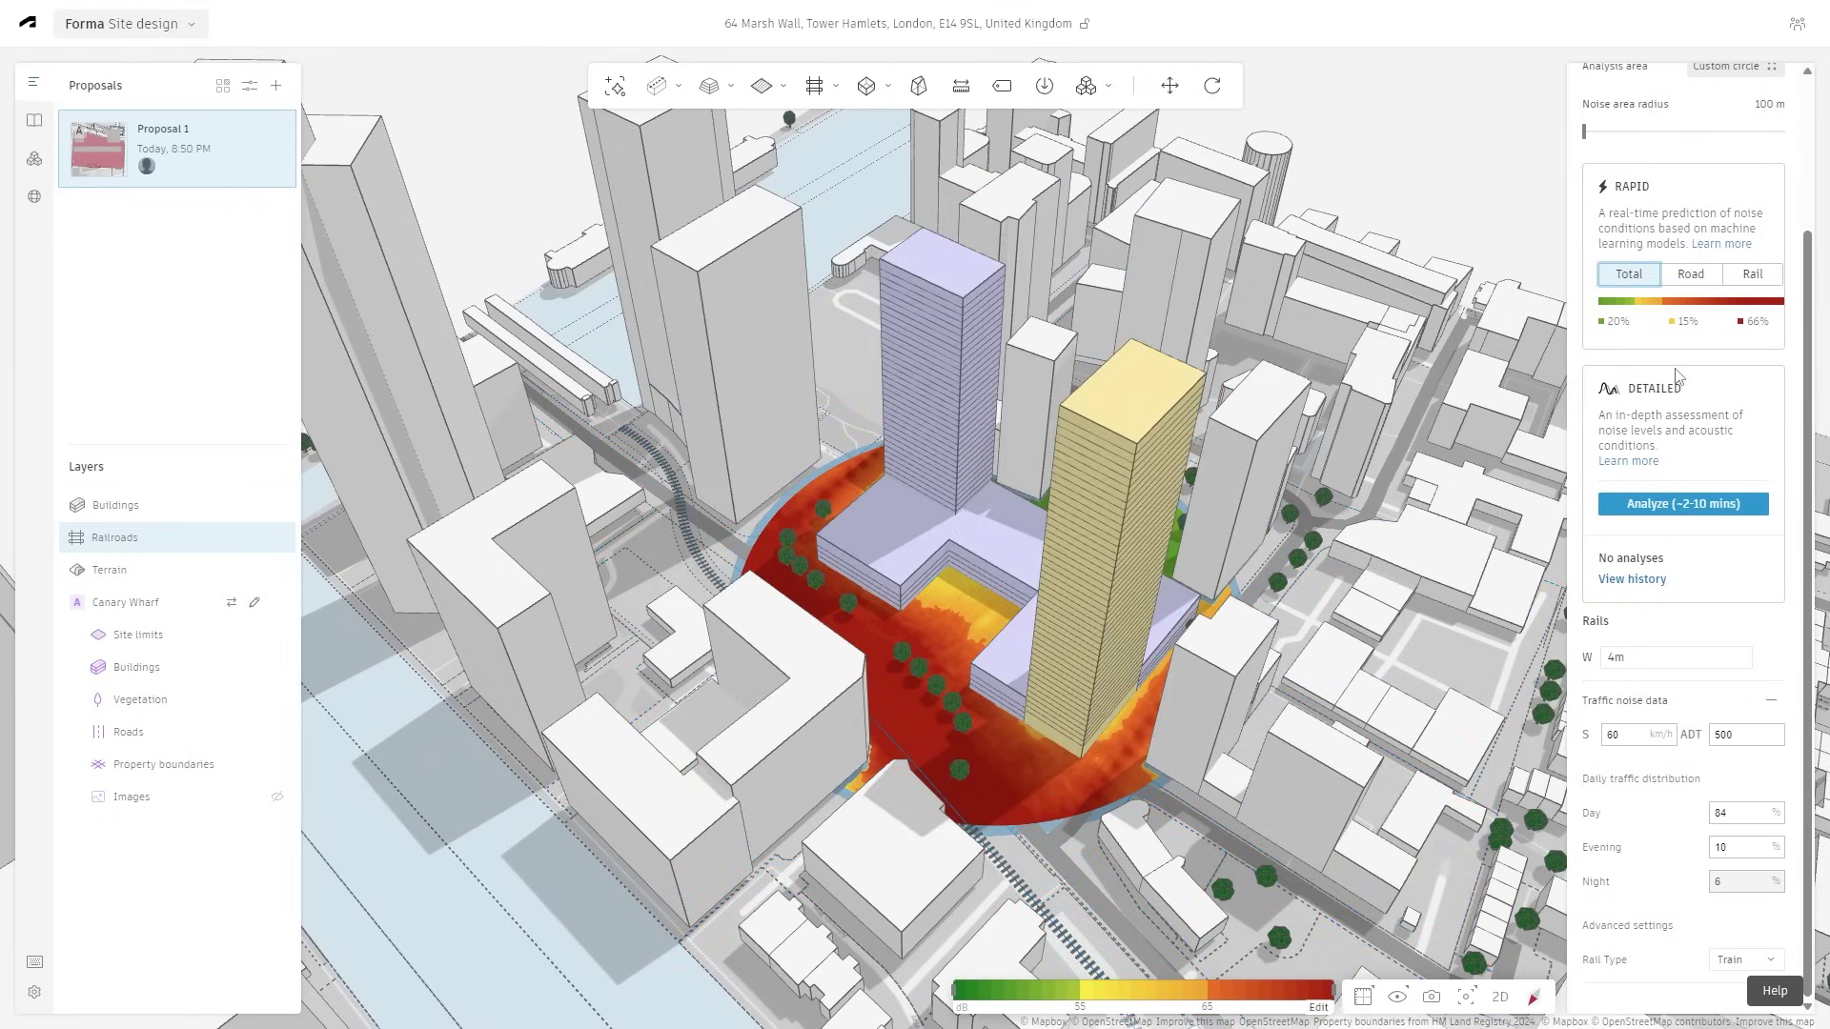
# - Widen the noise area radius to 133 m and run the detailed noise analysis
pyautogui.scroll(2, 1664, 400)
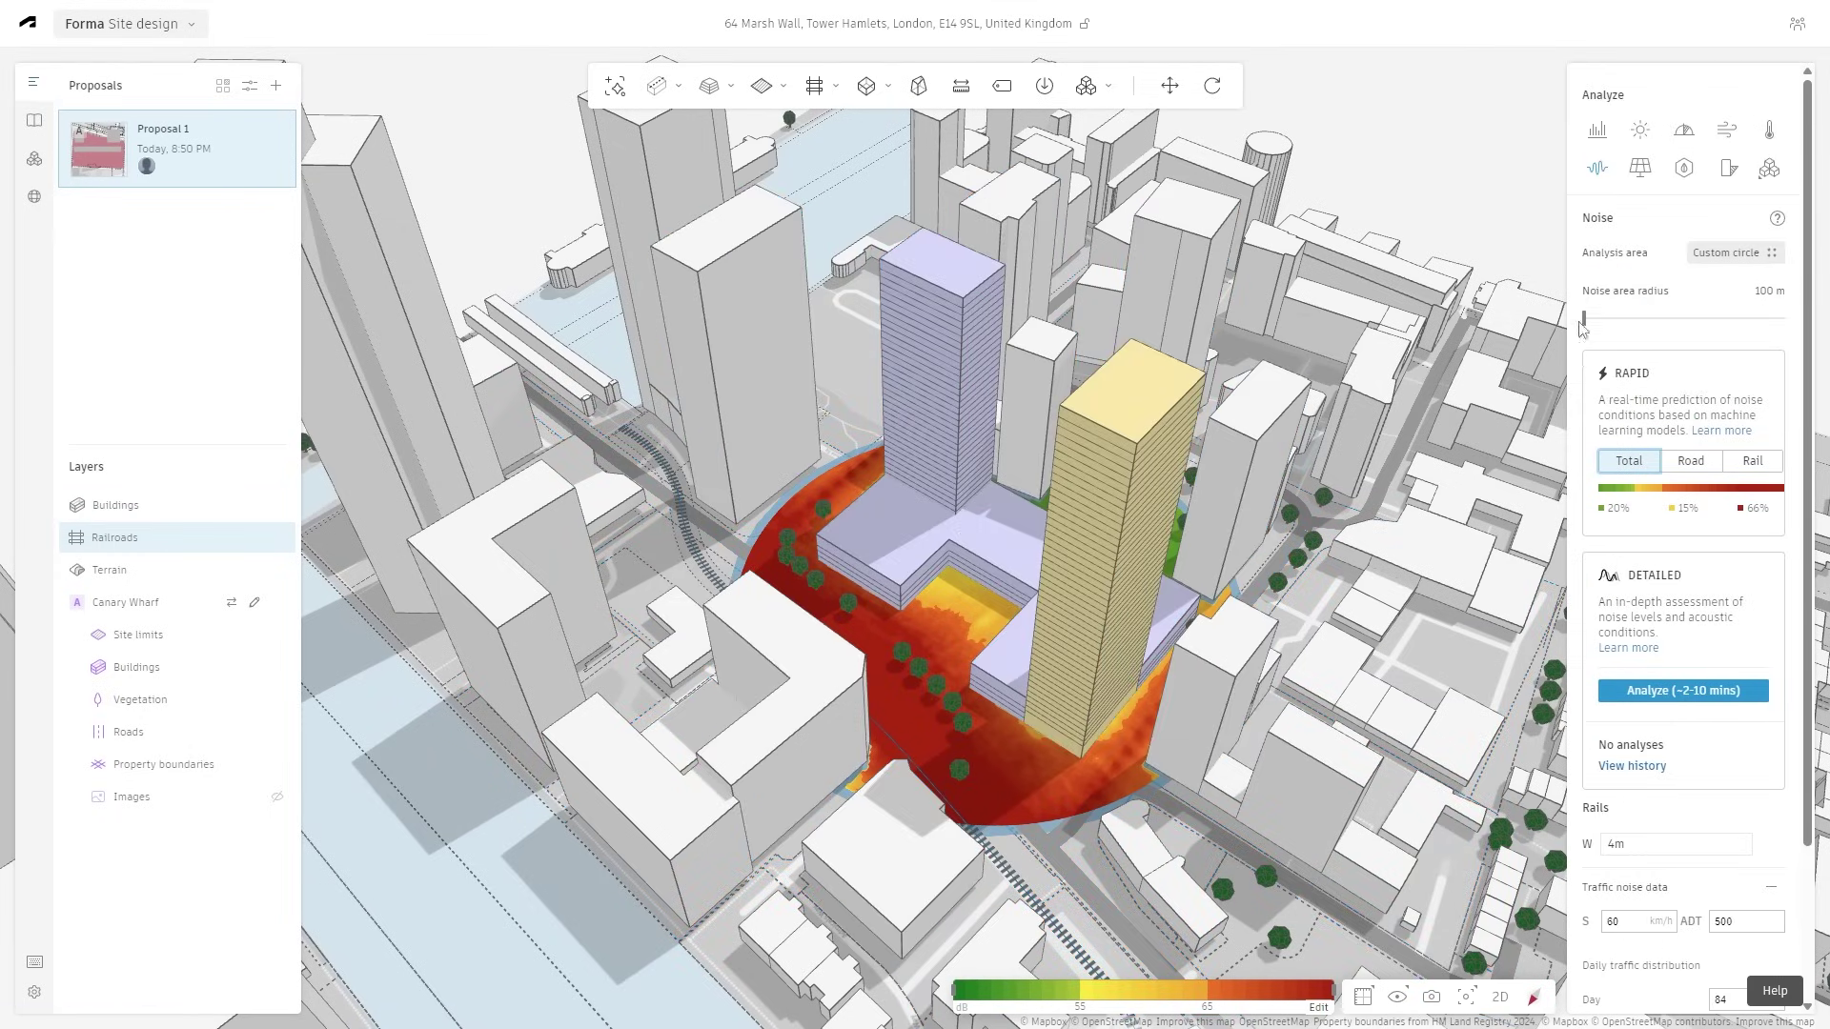
pyautogui.moveTo(1584, 320); pyautogui.dragTo(1600, 323)
pyautogui.moveTo(1616, 322); pyautogui.dragTo(1611, 322)
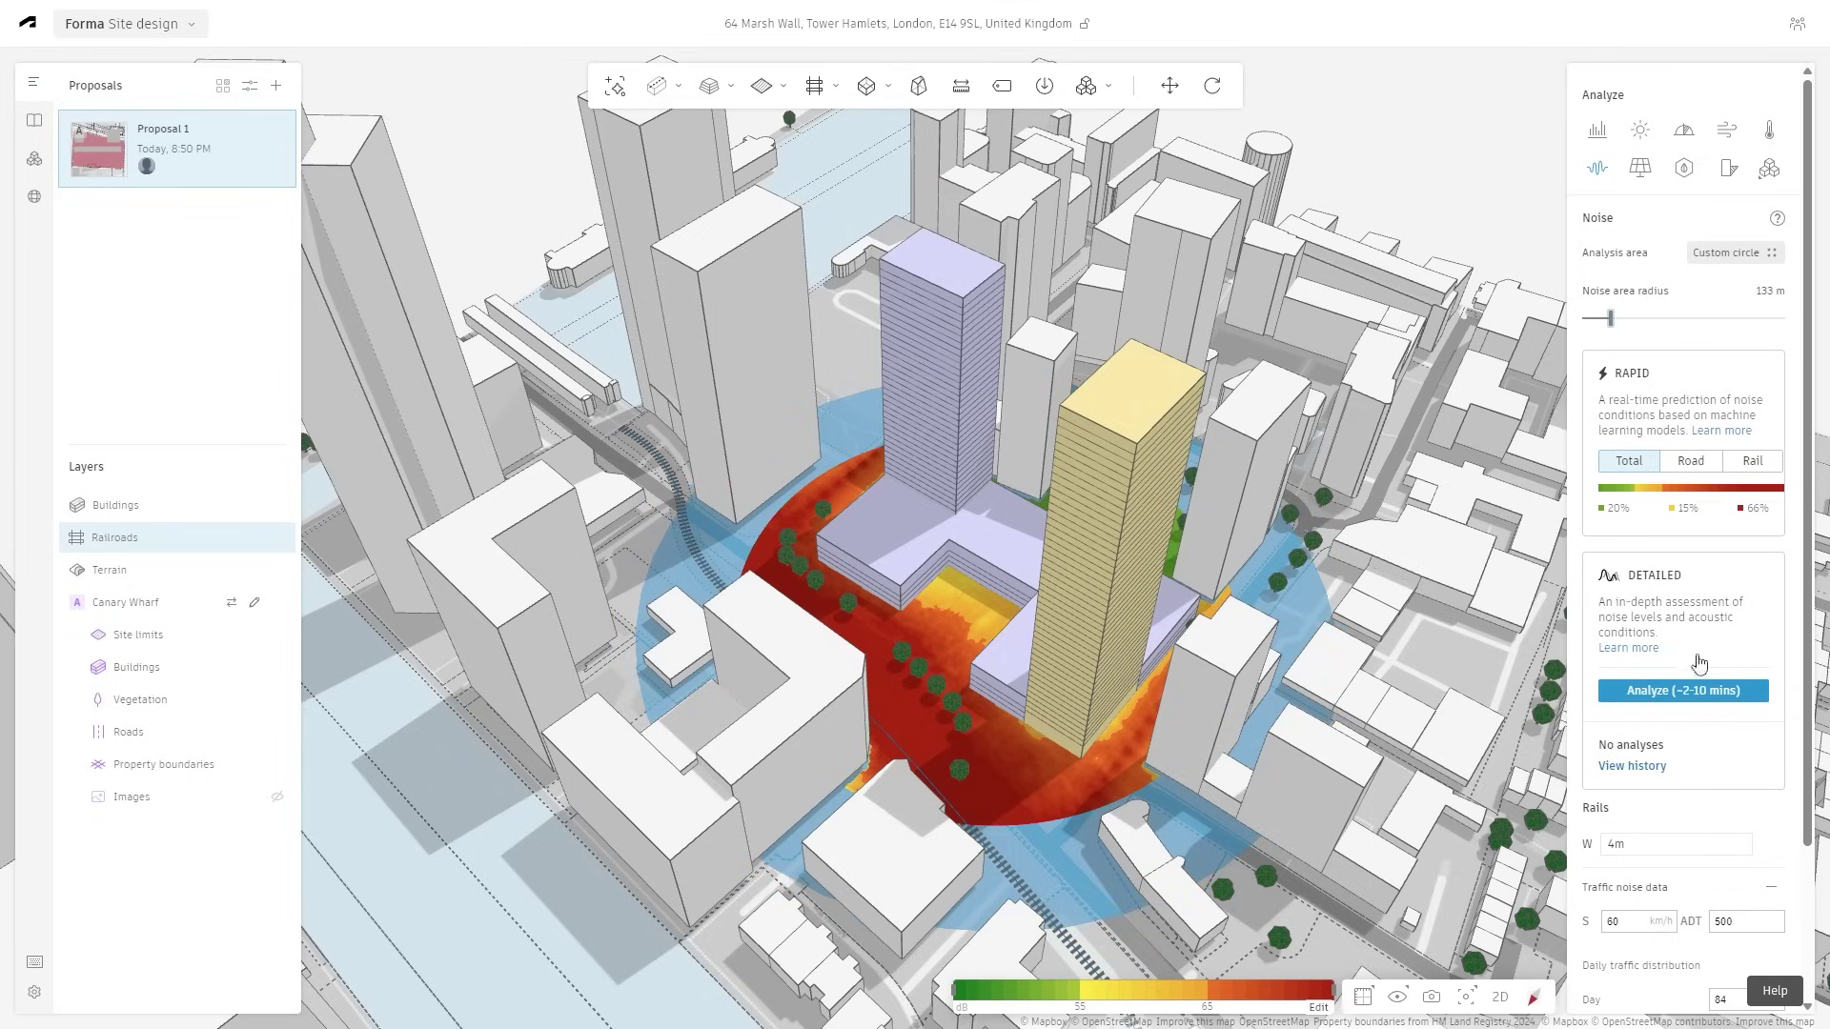
pyautogui.moveTo(1681, 699)
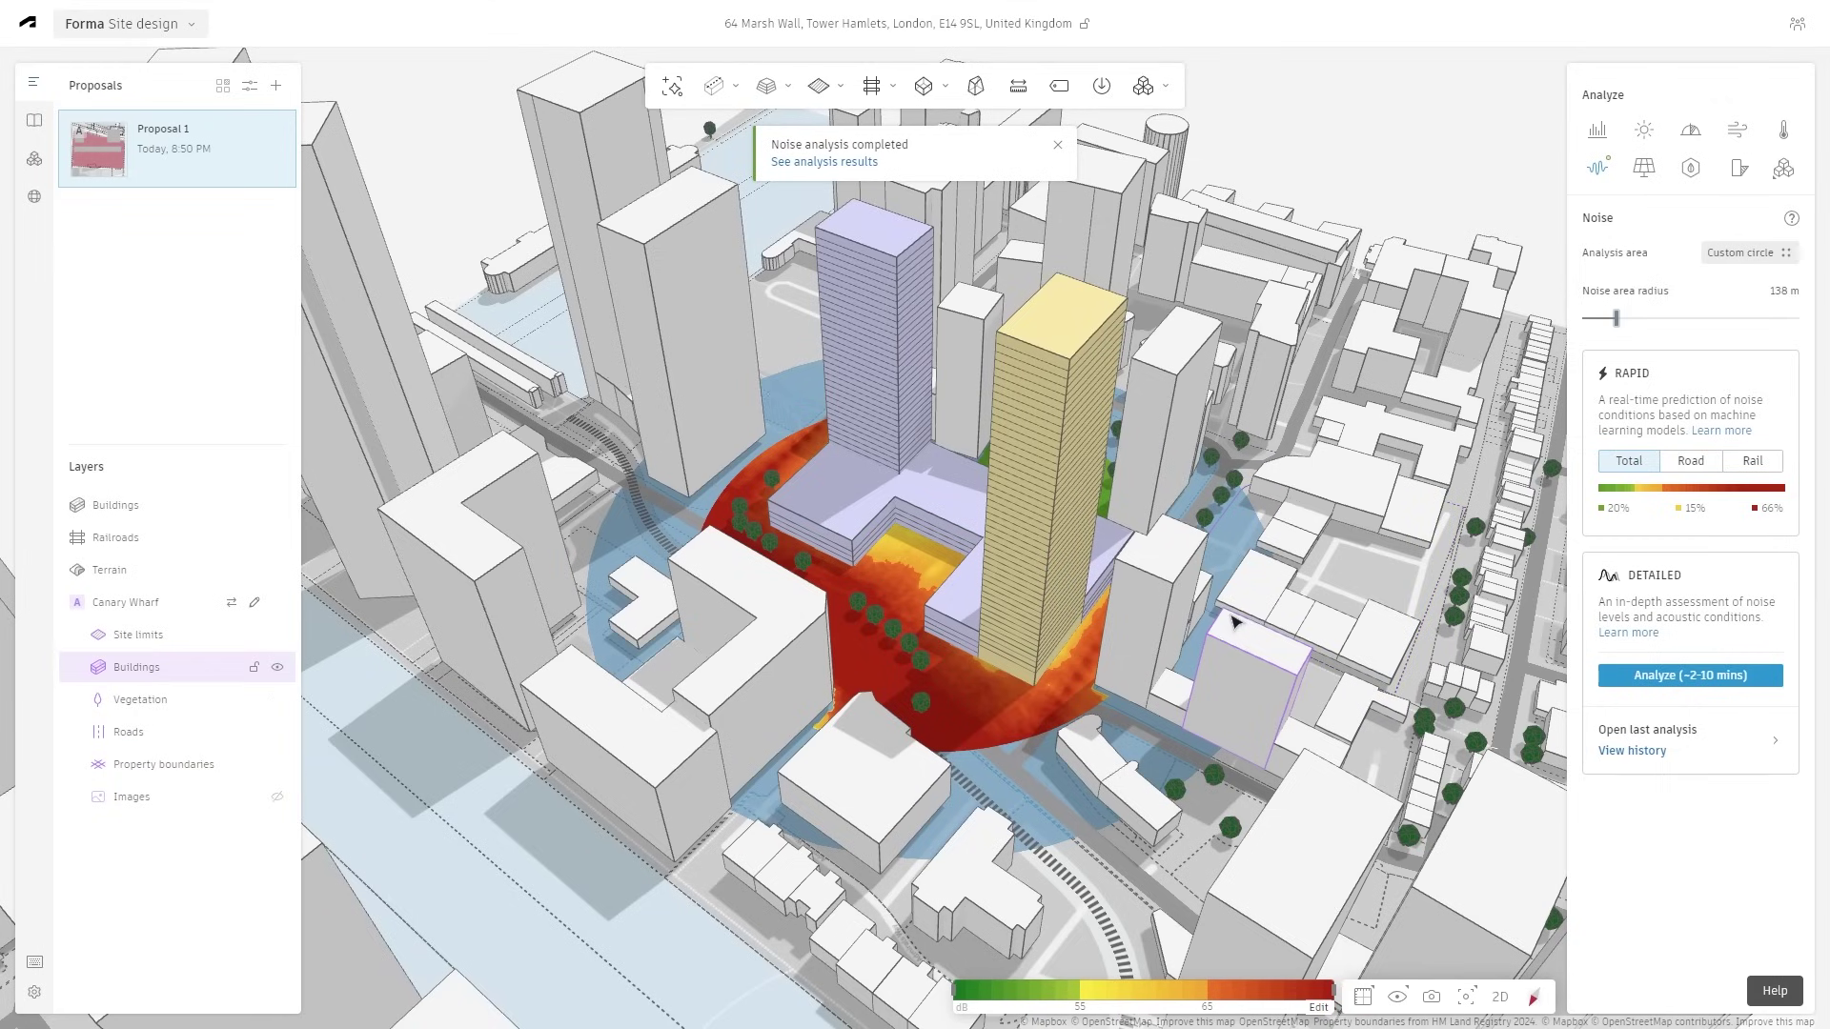
pyautogui.moveTo(1721, 686)
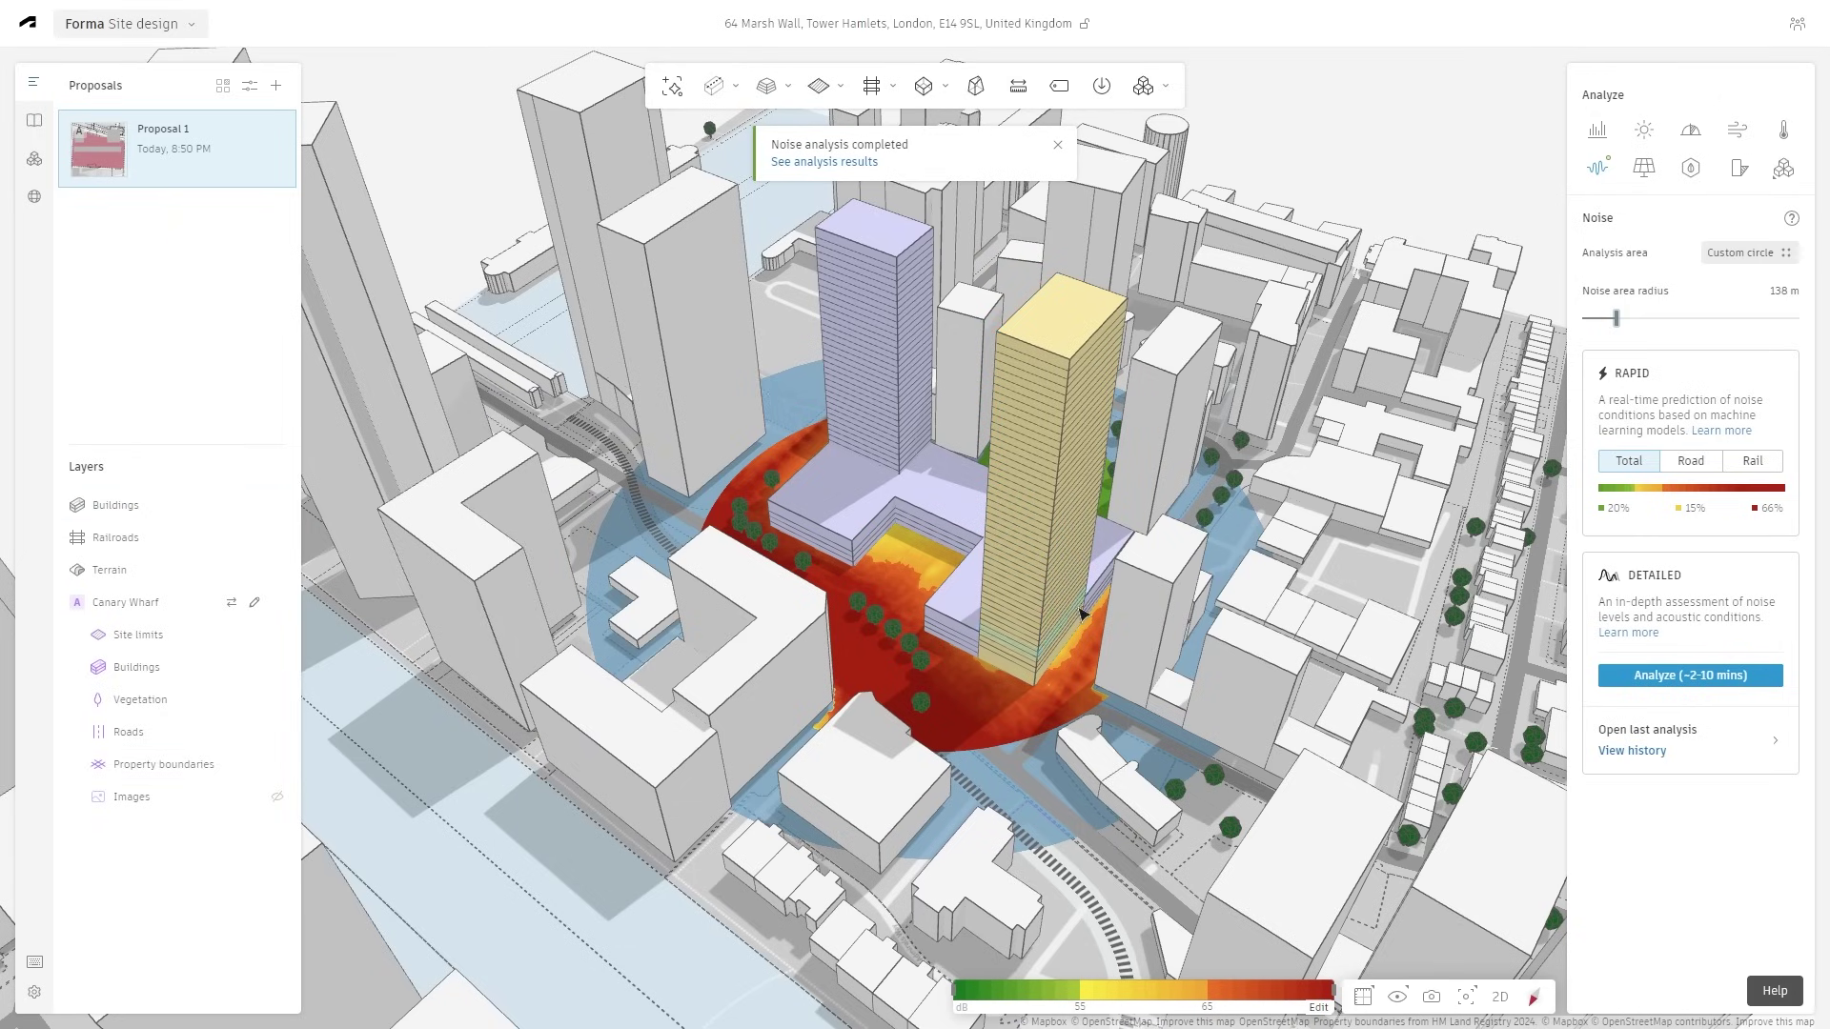
# - Open the detailed noise results and restrict the displayed range to levels above 65 dB(A) to examine the loudest surfaces
pyautogui.click(844, 164)
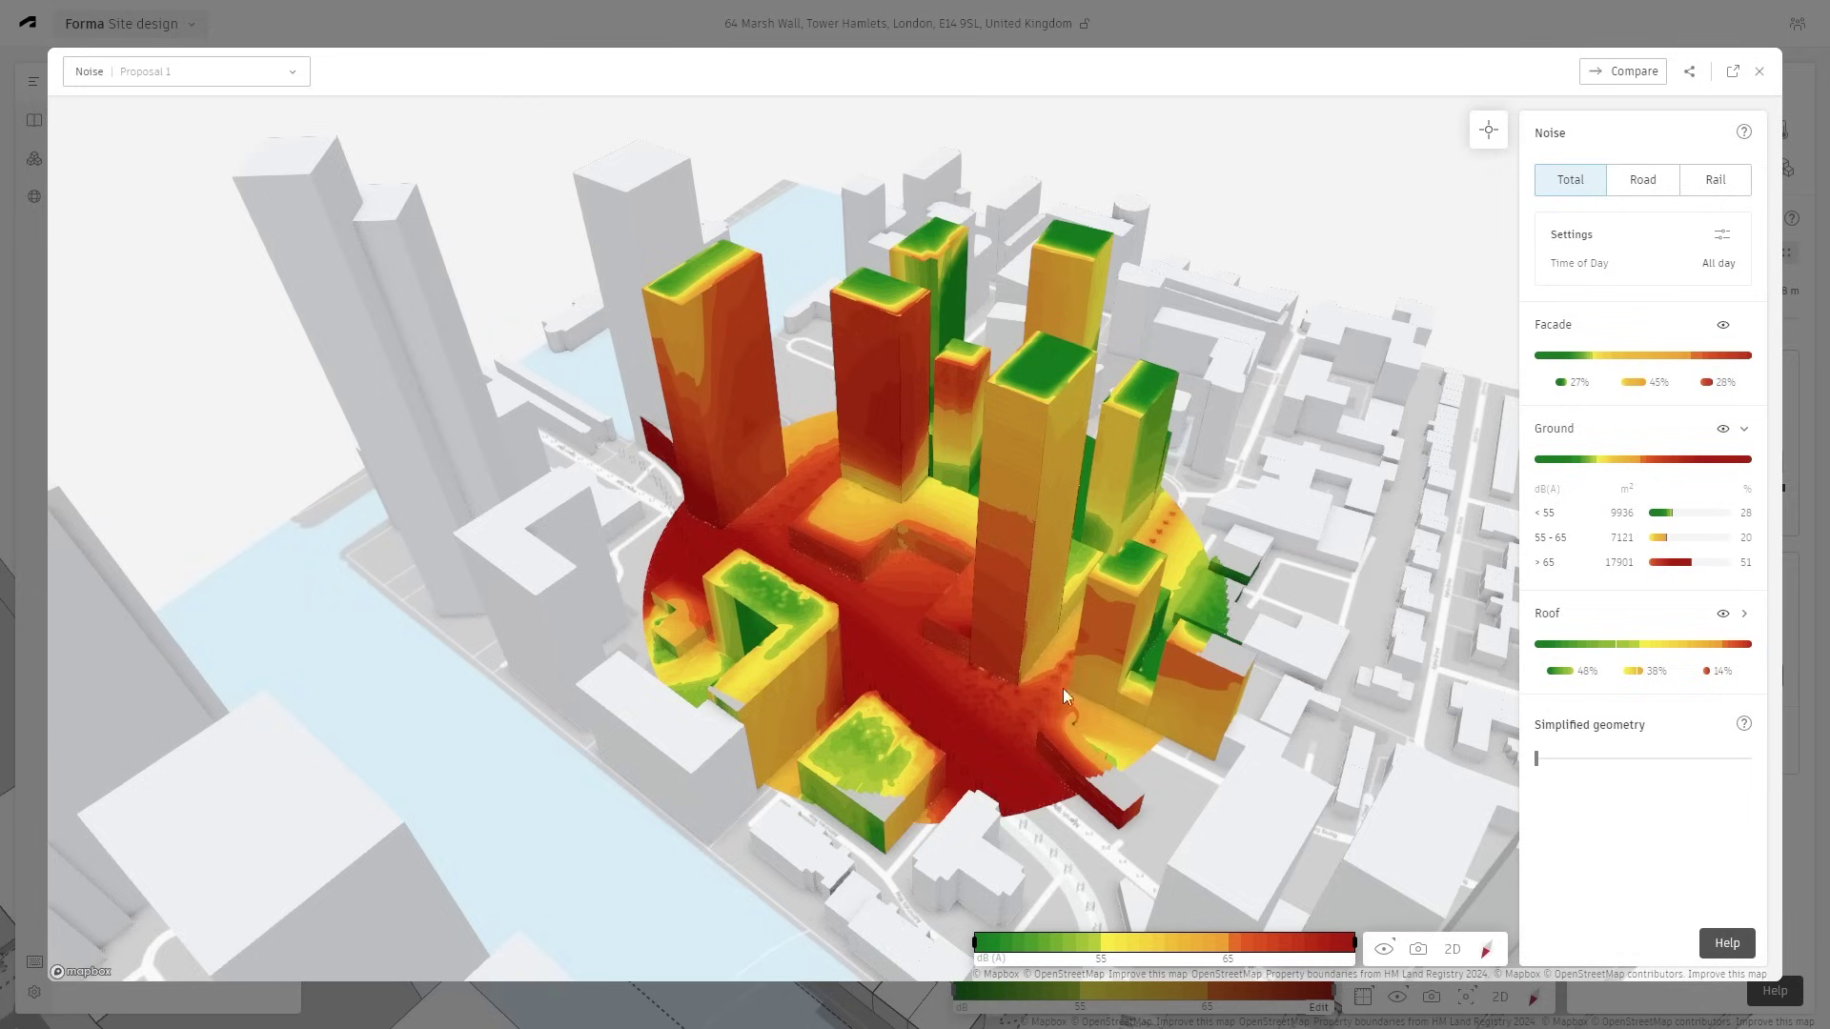
pyautogui.moveTo(1062, 688); pyautogui.dragTo(1072, 627)
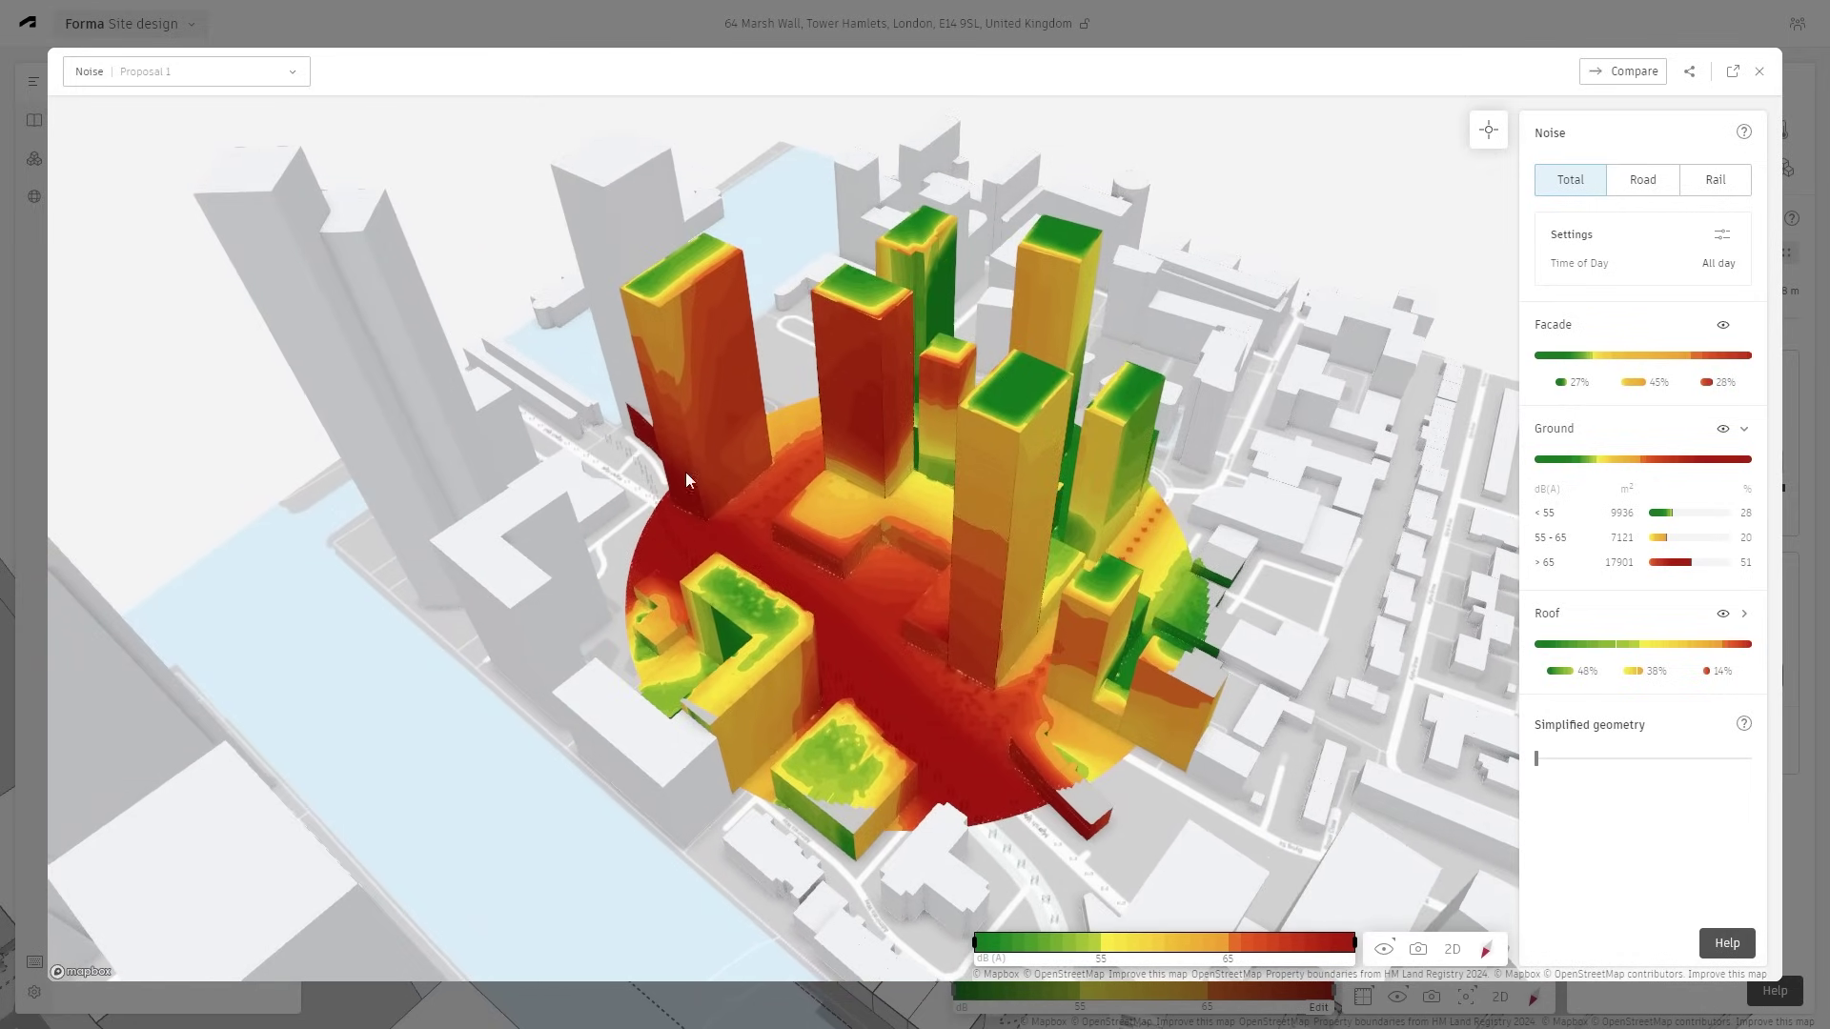
pyautogui.moveTo(686, 476); pyautogui.dragTo(1250, 823)
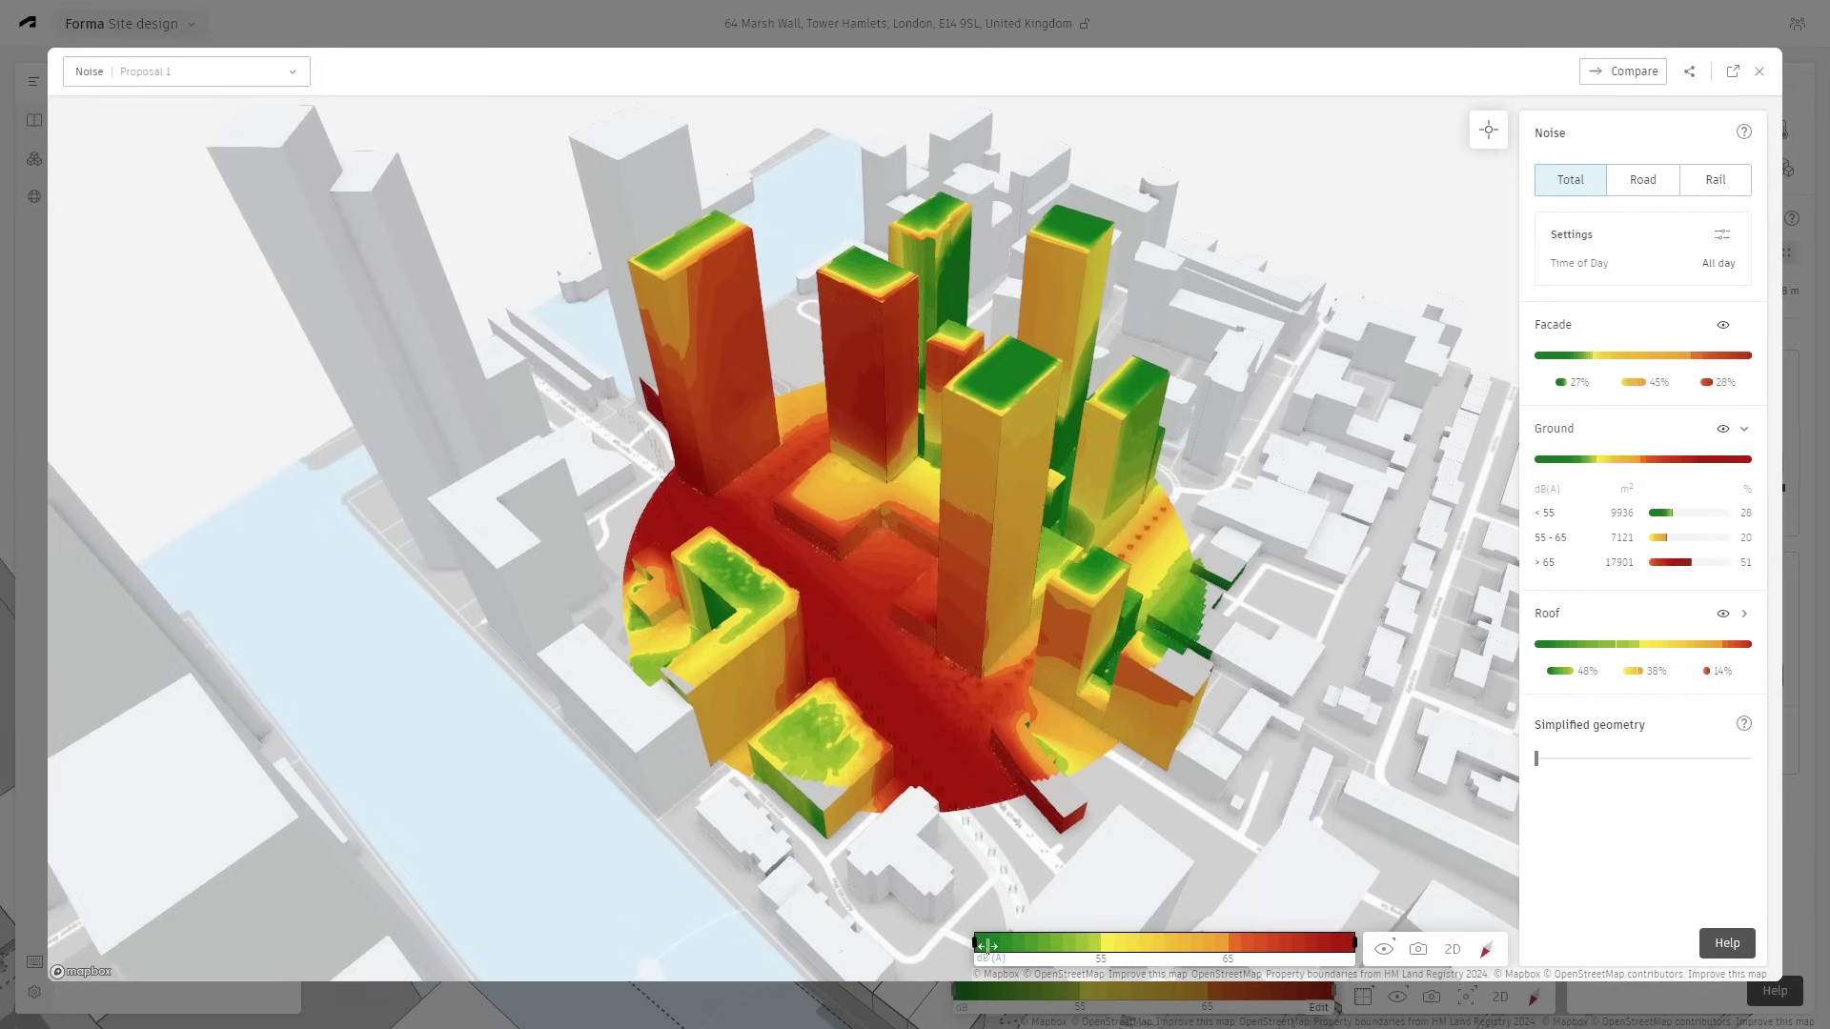
pyautogui.moveTo(974, 943); pyautogui.dragTo(1229, 941)
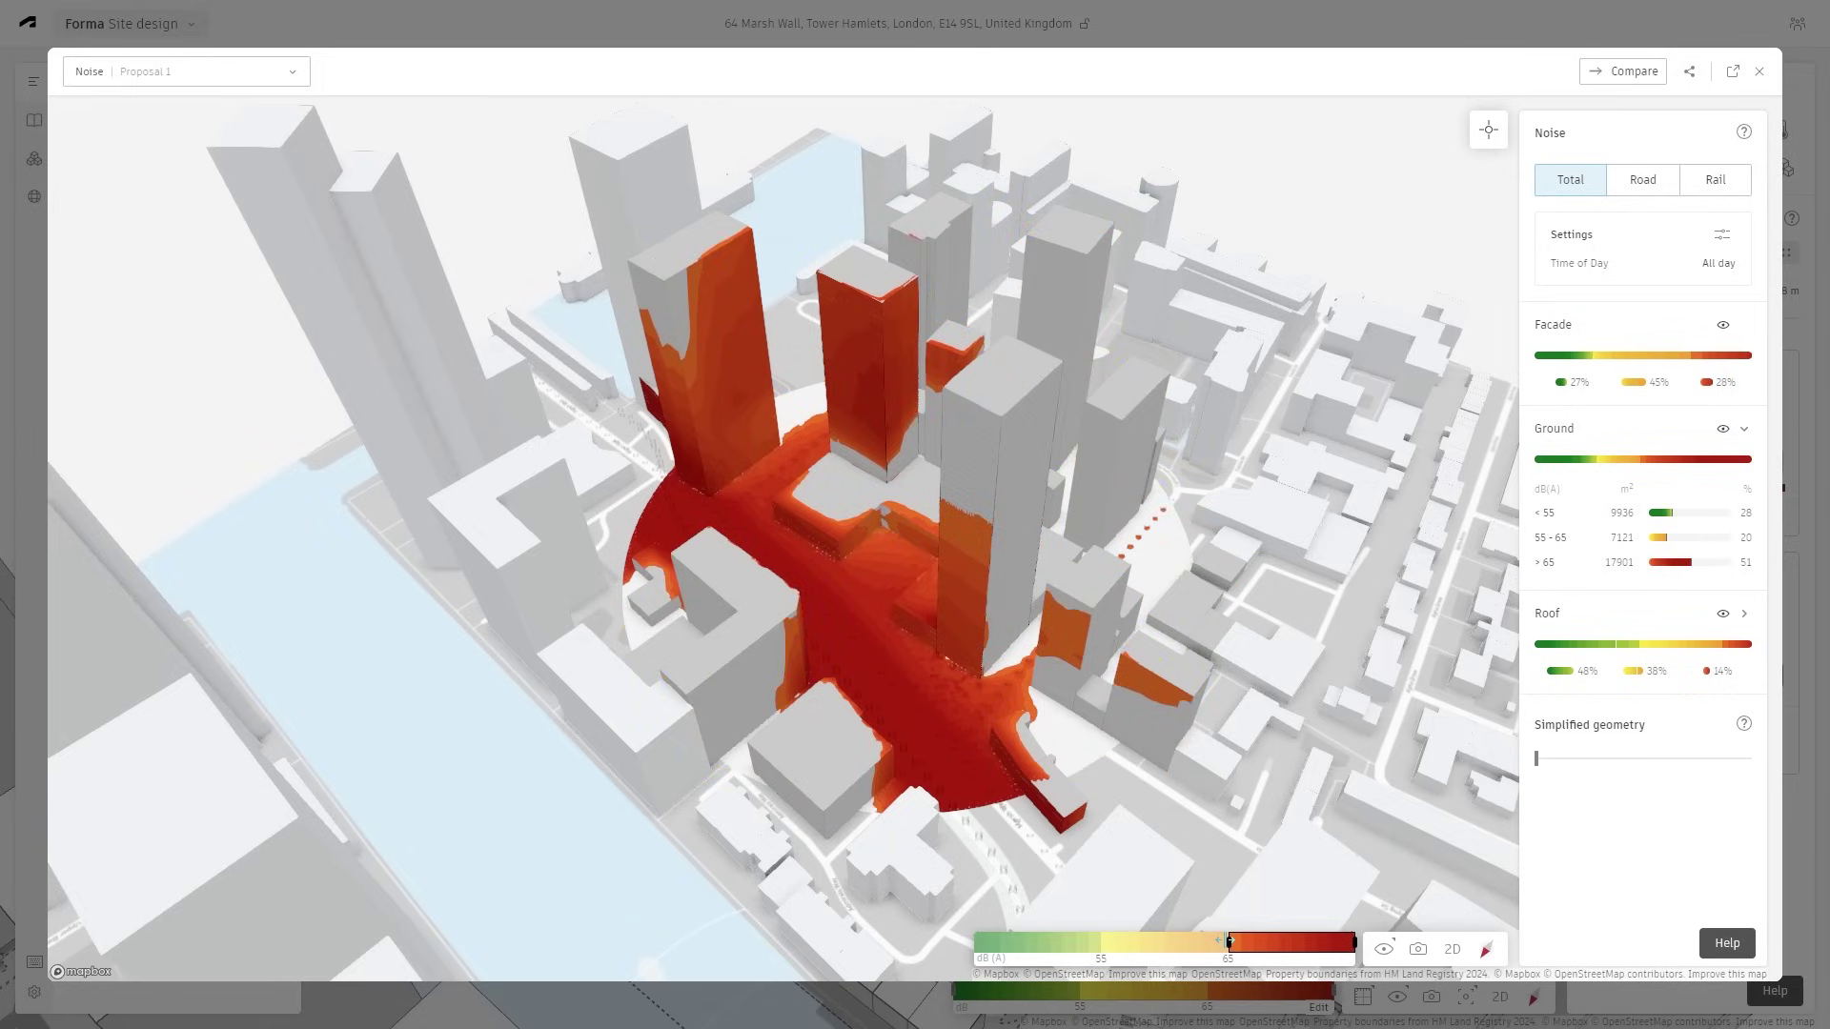
pyautogui.moveTo(995, 665)
pyautogui.mouseDown(button='right')
pyautogui.moveTo(1090, 654)
pyautogui.moveTo(968, 642)
pyautogui.moveTo(1018, 664)
pyautogui.moveTo(984, 660)
pyautogui.moveTo(957, 639)
pyautogui.moveTo(964, 660)
pyautogui.moveTo(966, 627)
pyautogui.moveTo(968, 661)
pyautogui.mouseUp(button='right')
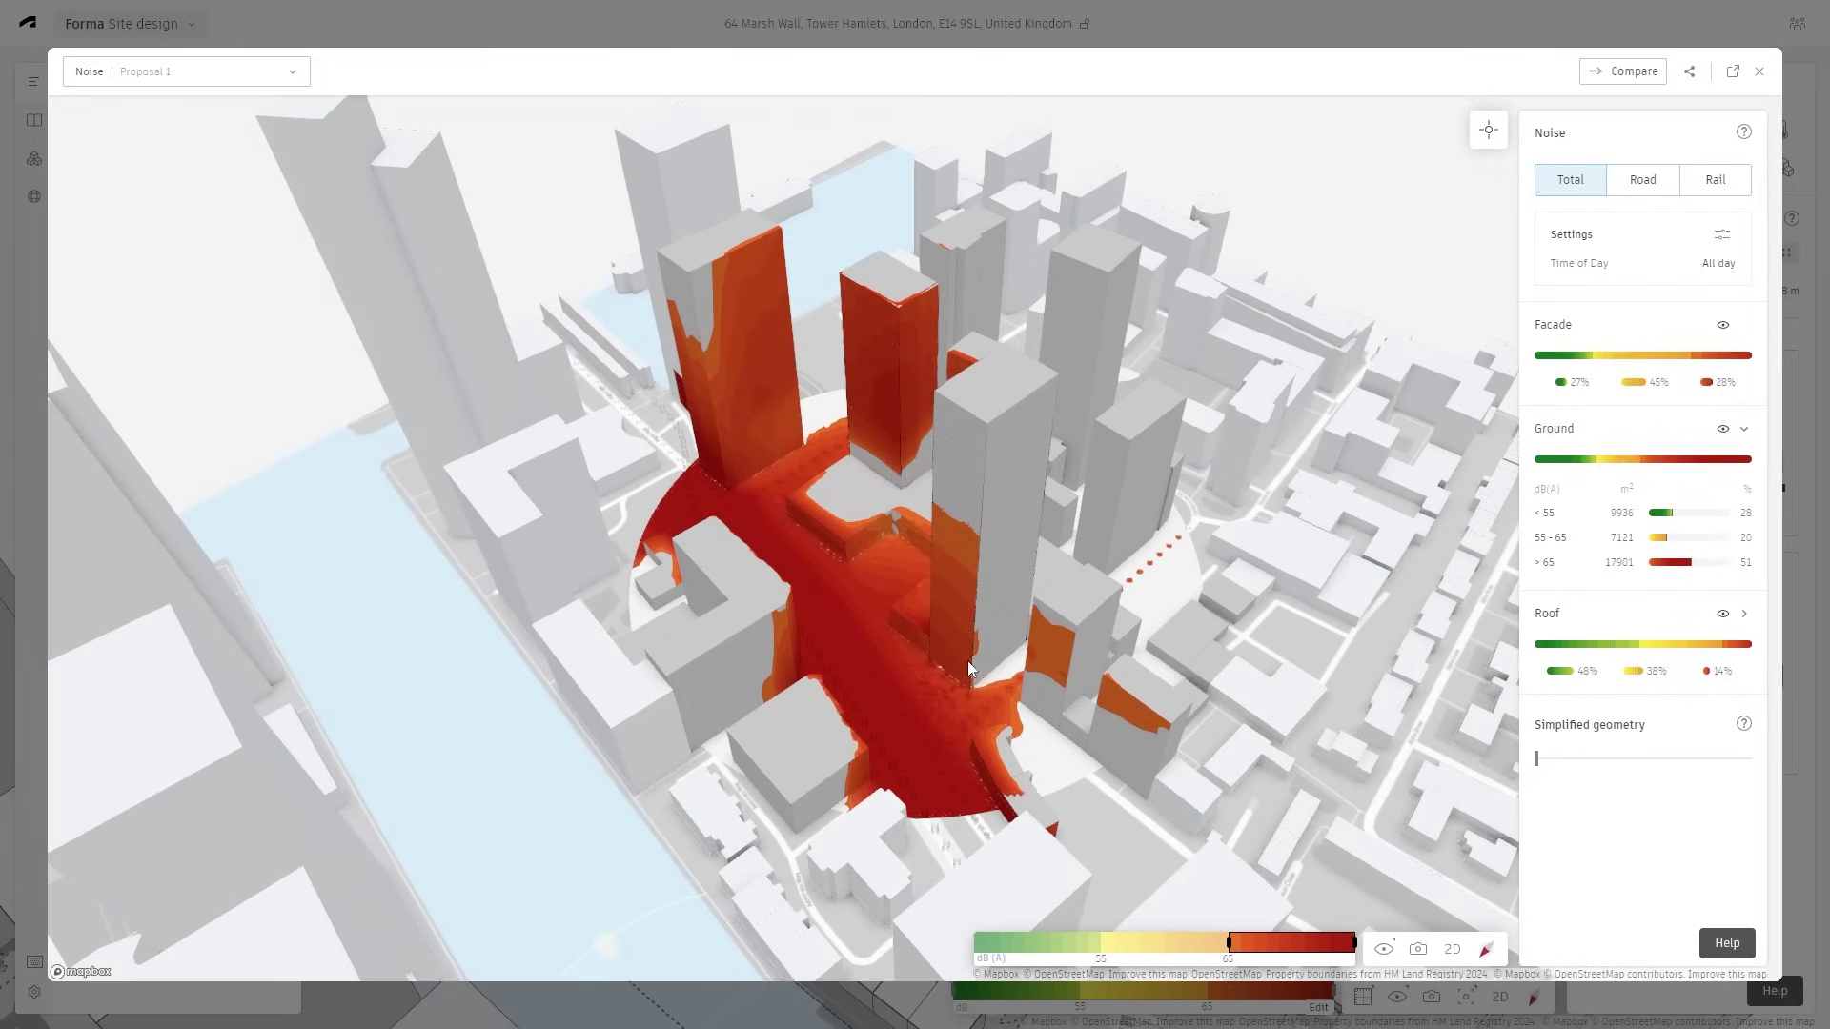
# - Restore the full noise level range and toggle the facade, ground and roof results to examine each surface type separately
pyautogui.moveTo(1228, 942); pyautogui.dragTo(974, 943)
pyautogui.moveTo(951, 694); pyautogui.dragTo(1026, 647, button='right')
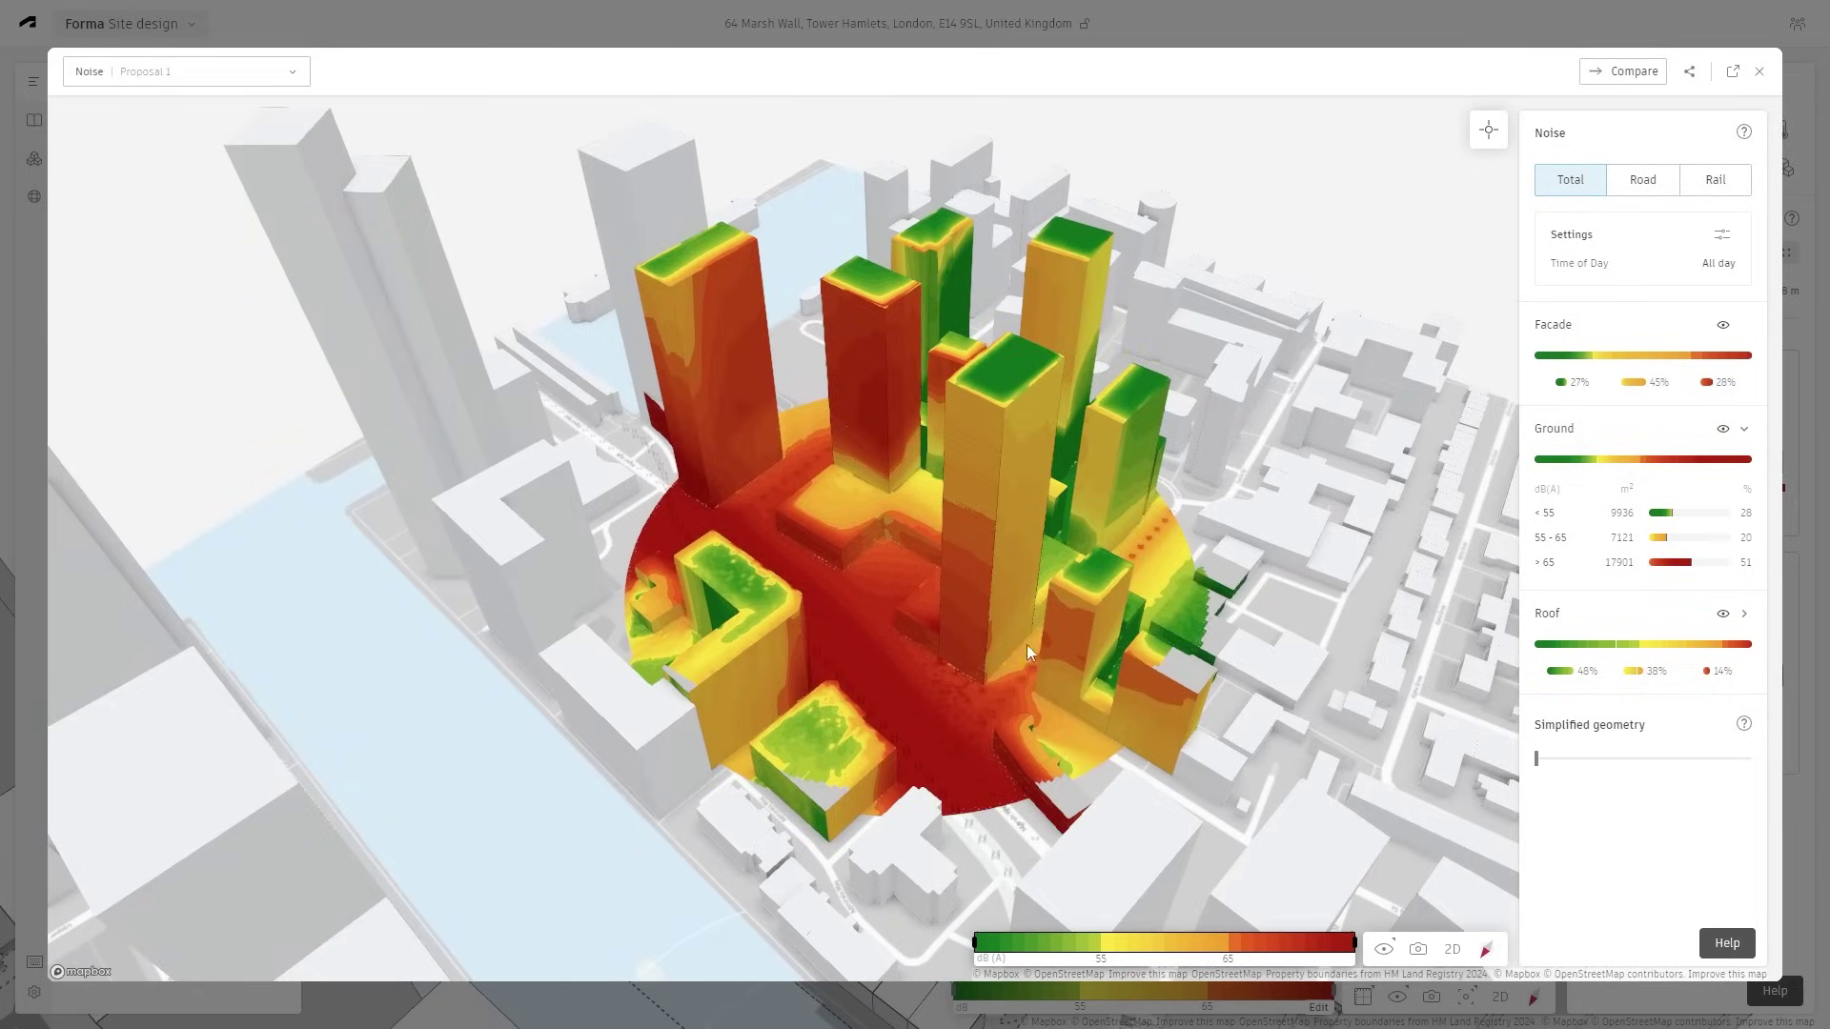
pyautogui.click(1723, 326)
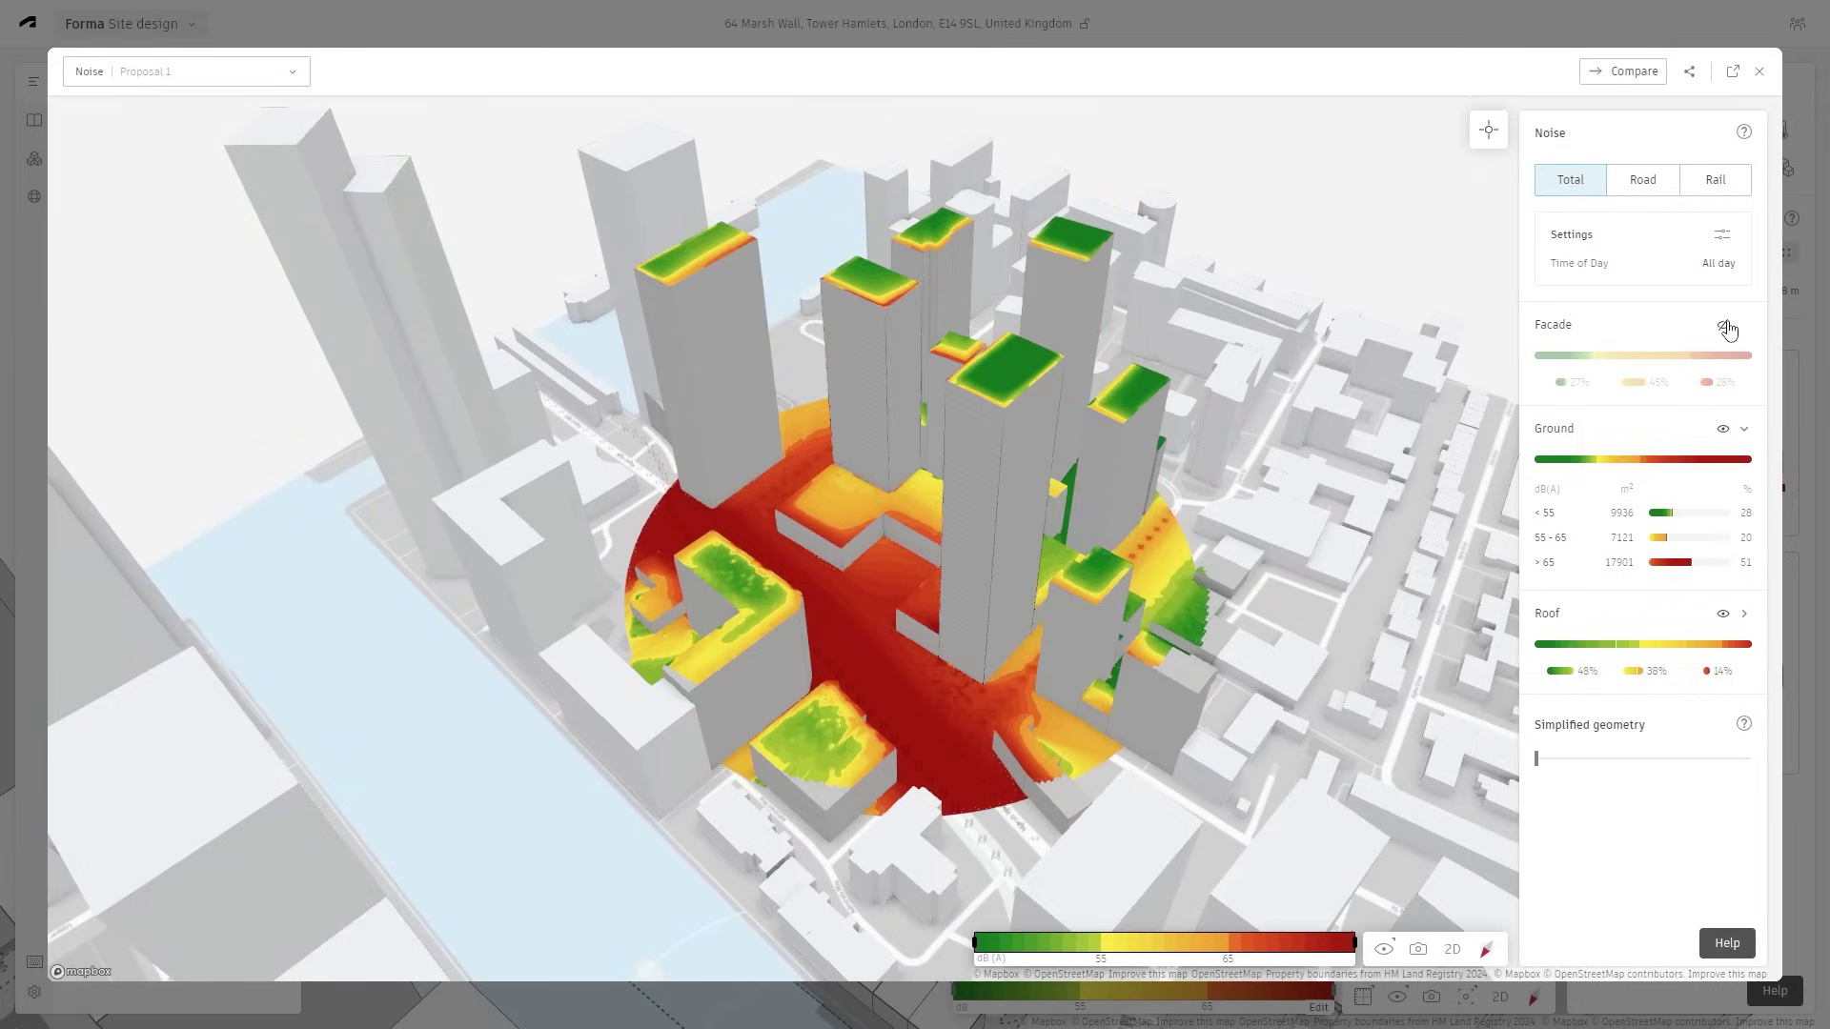
pyautogui.click(1724, 327)
pyautogui.click(1723, 430)
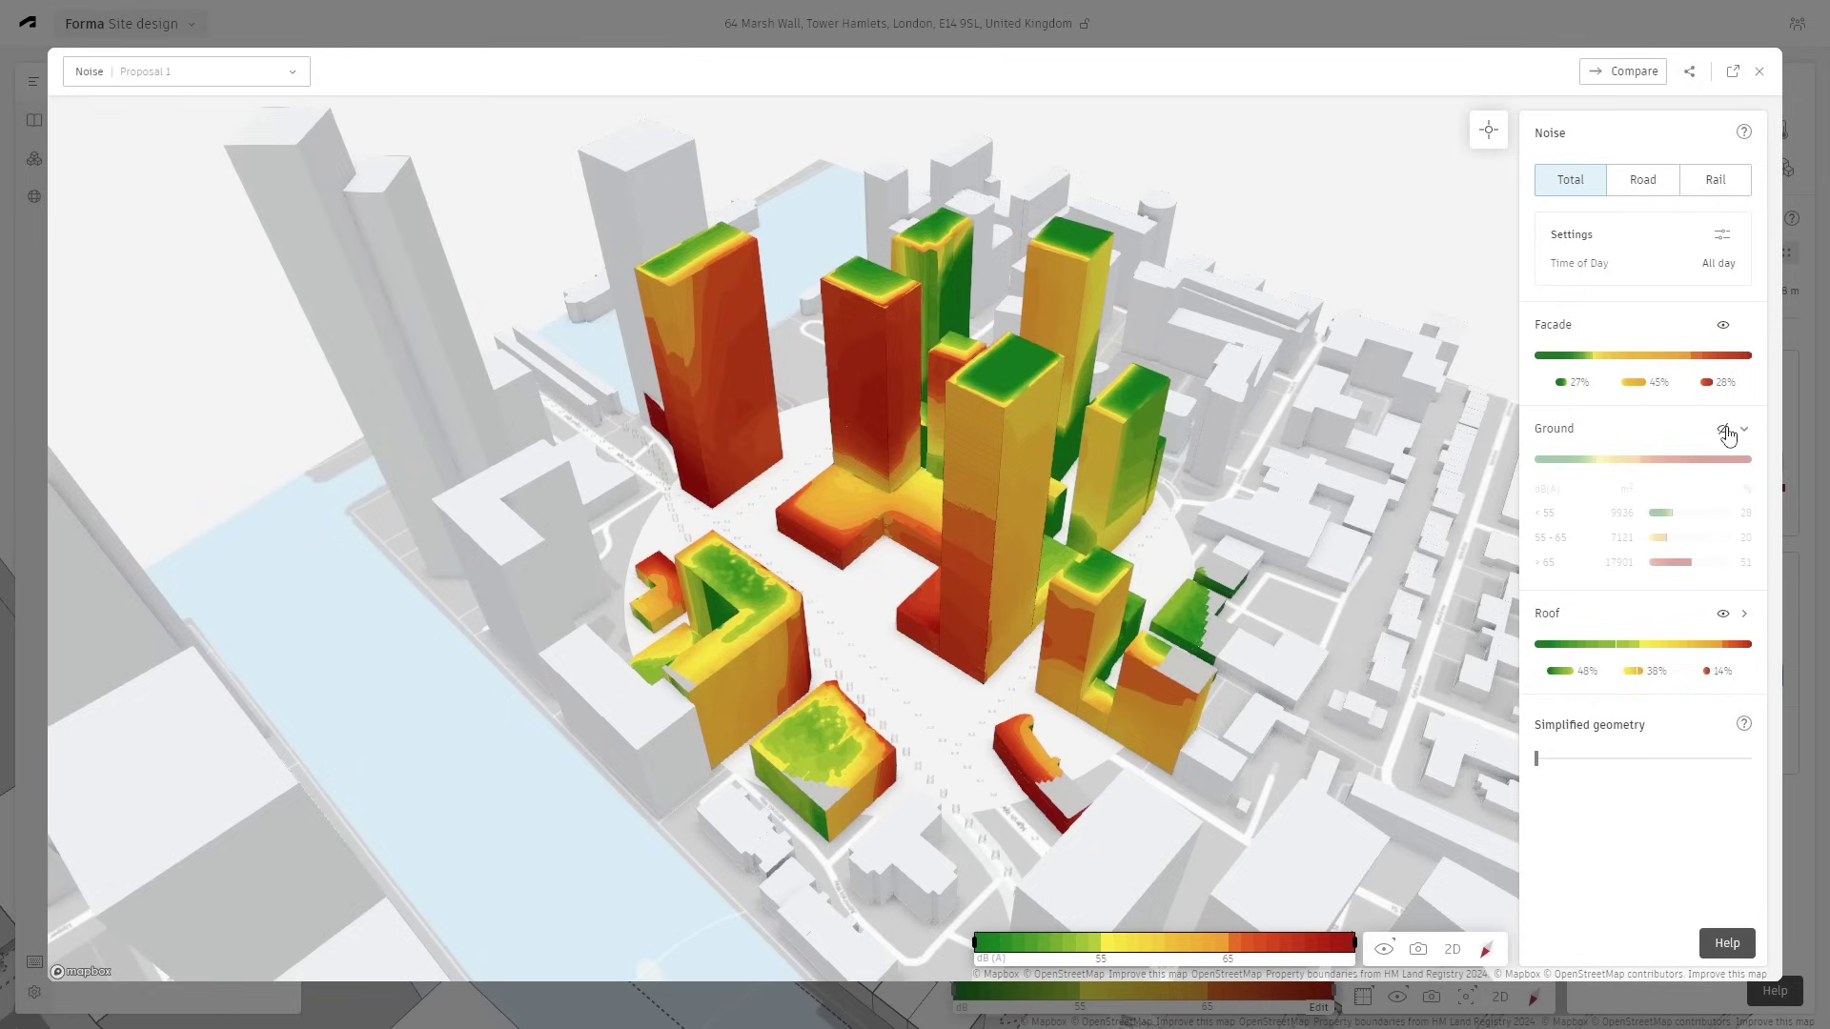
pyautogui.click(1724, 615)
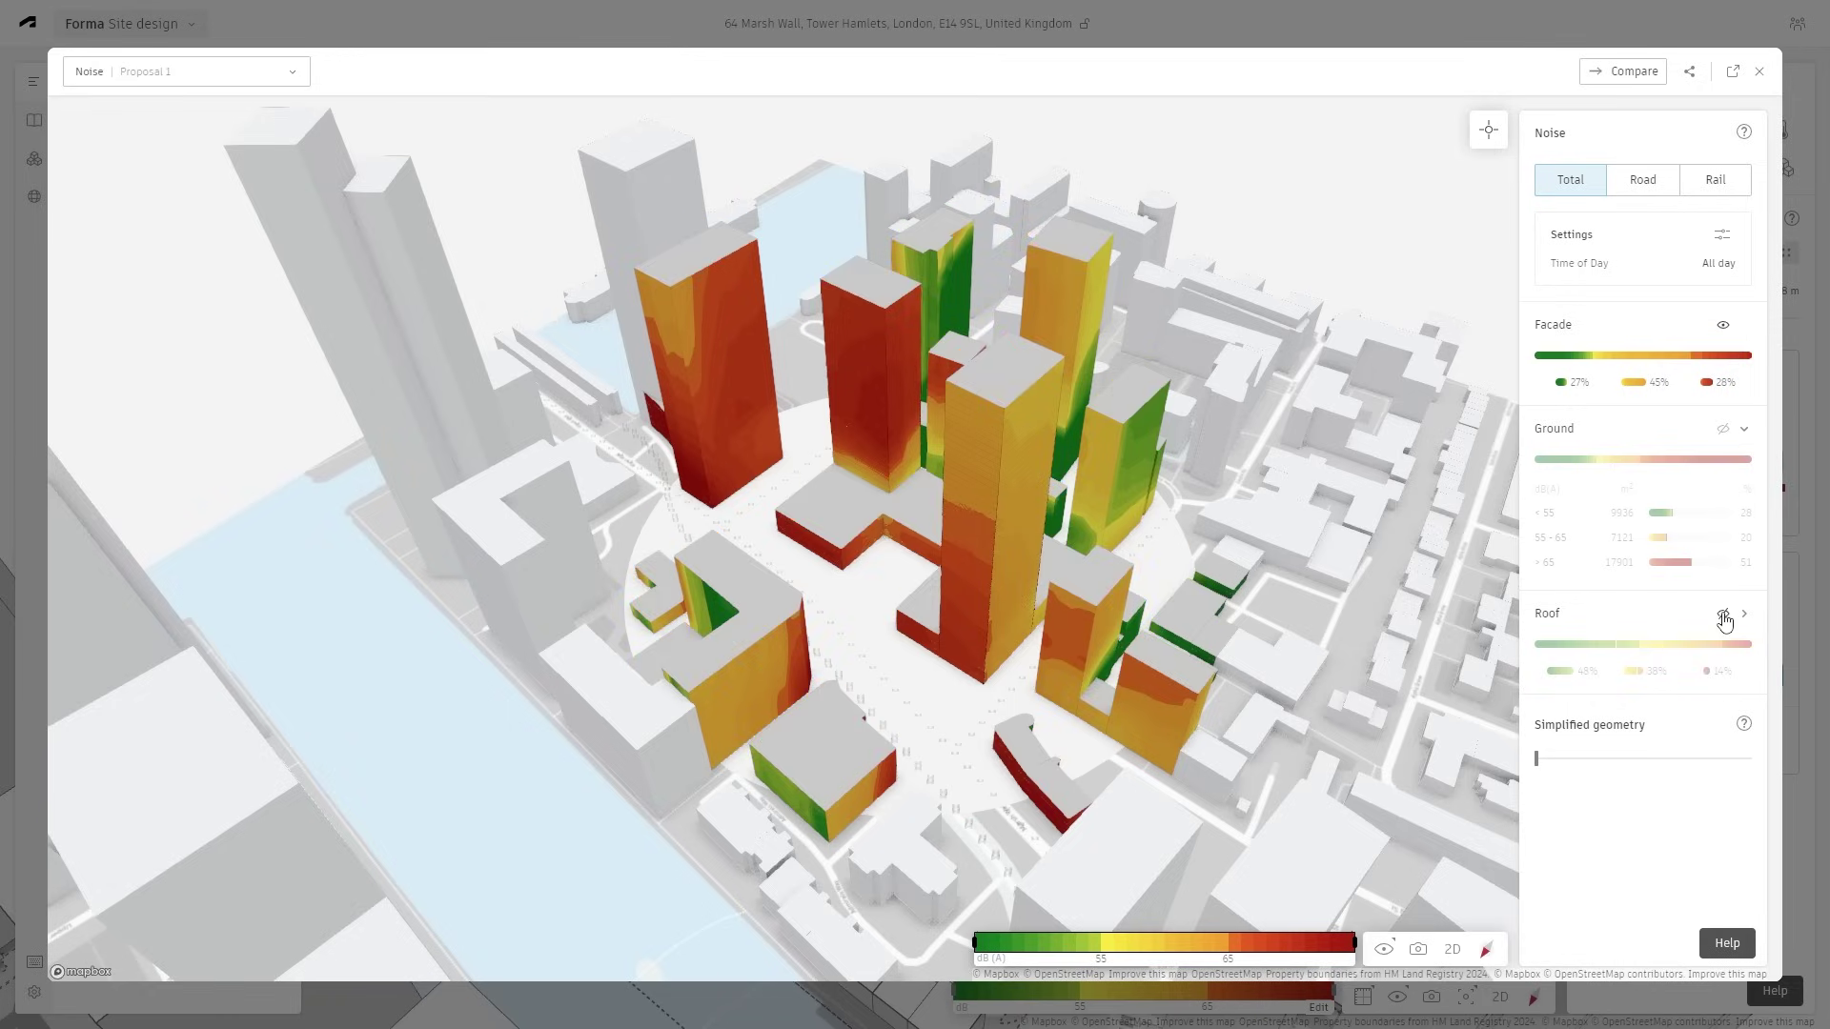
pyautogui.click(1723, 615)
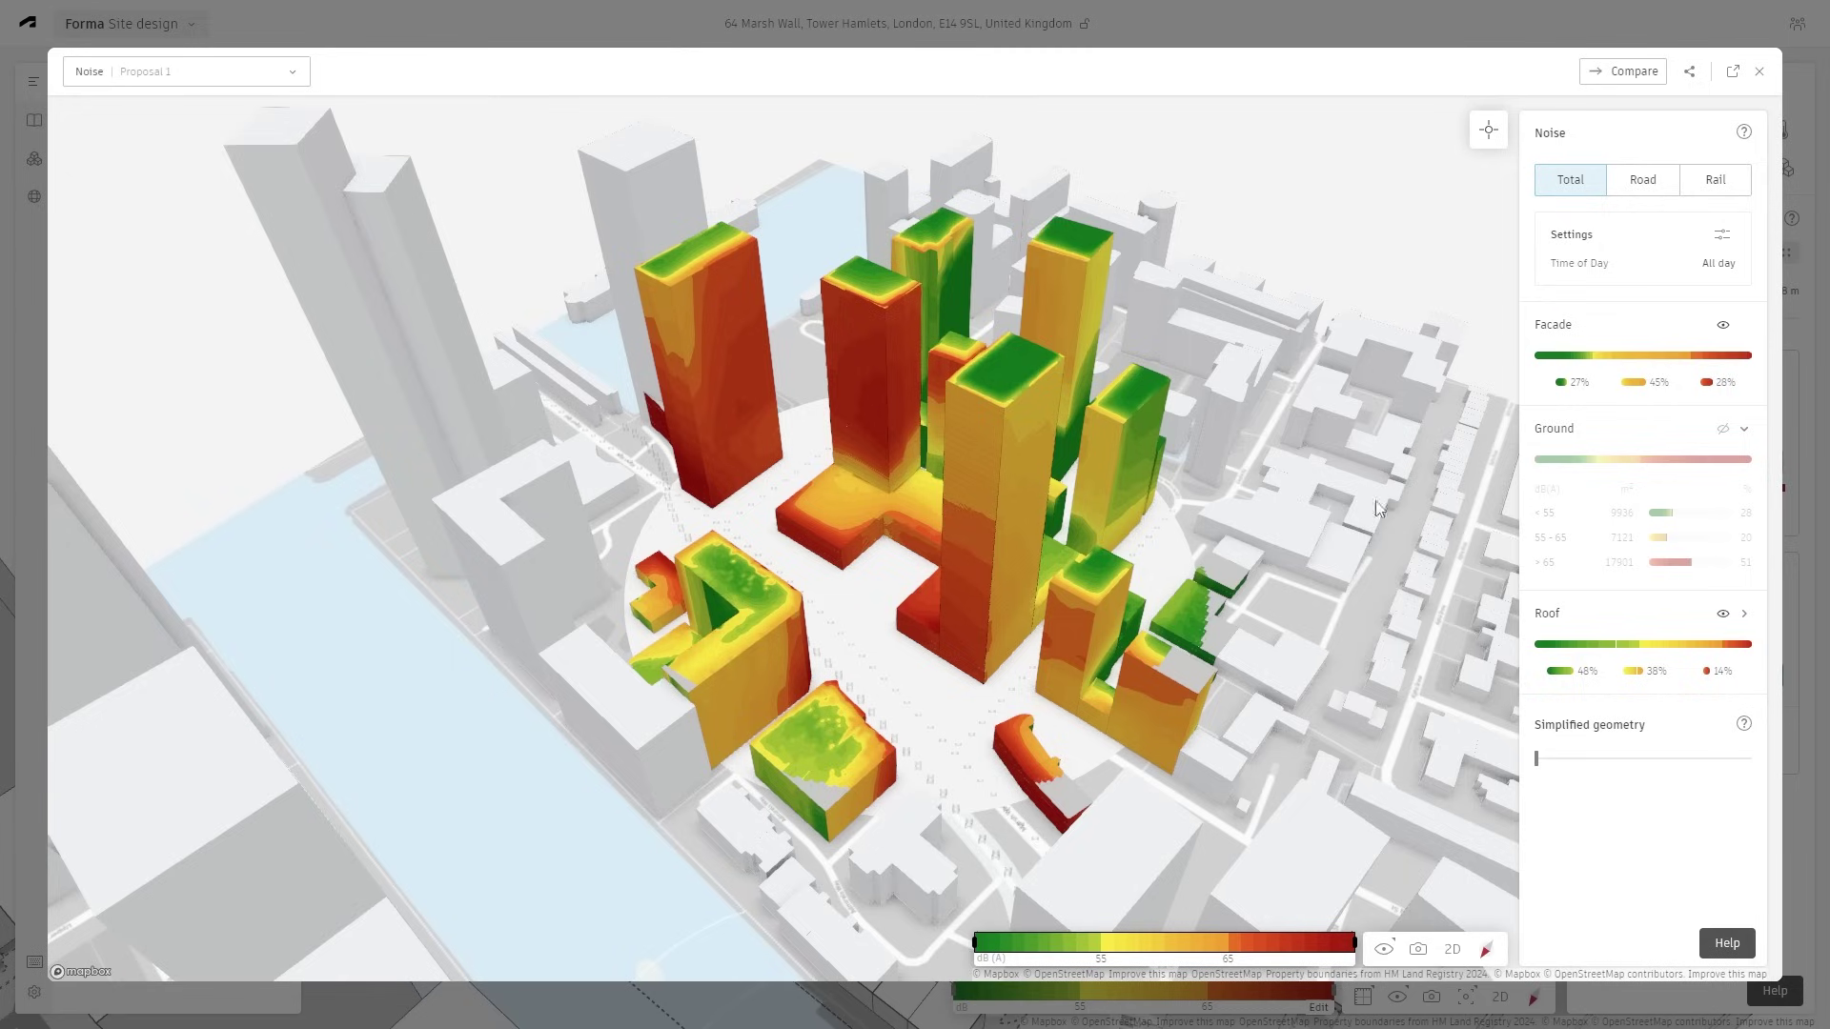
pyautogui.click(1724, 615)
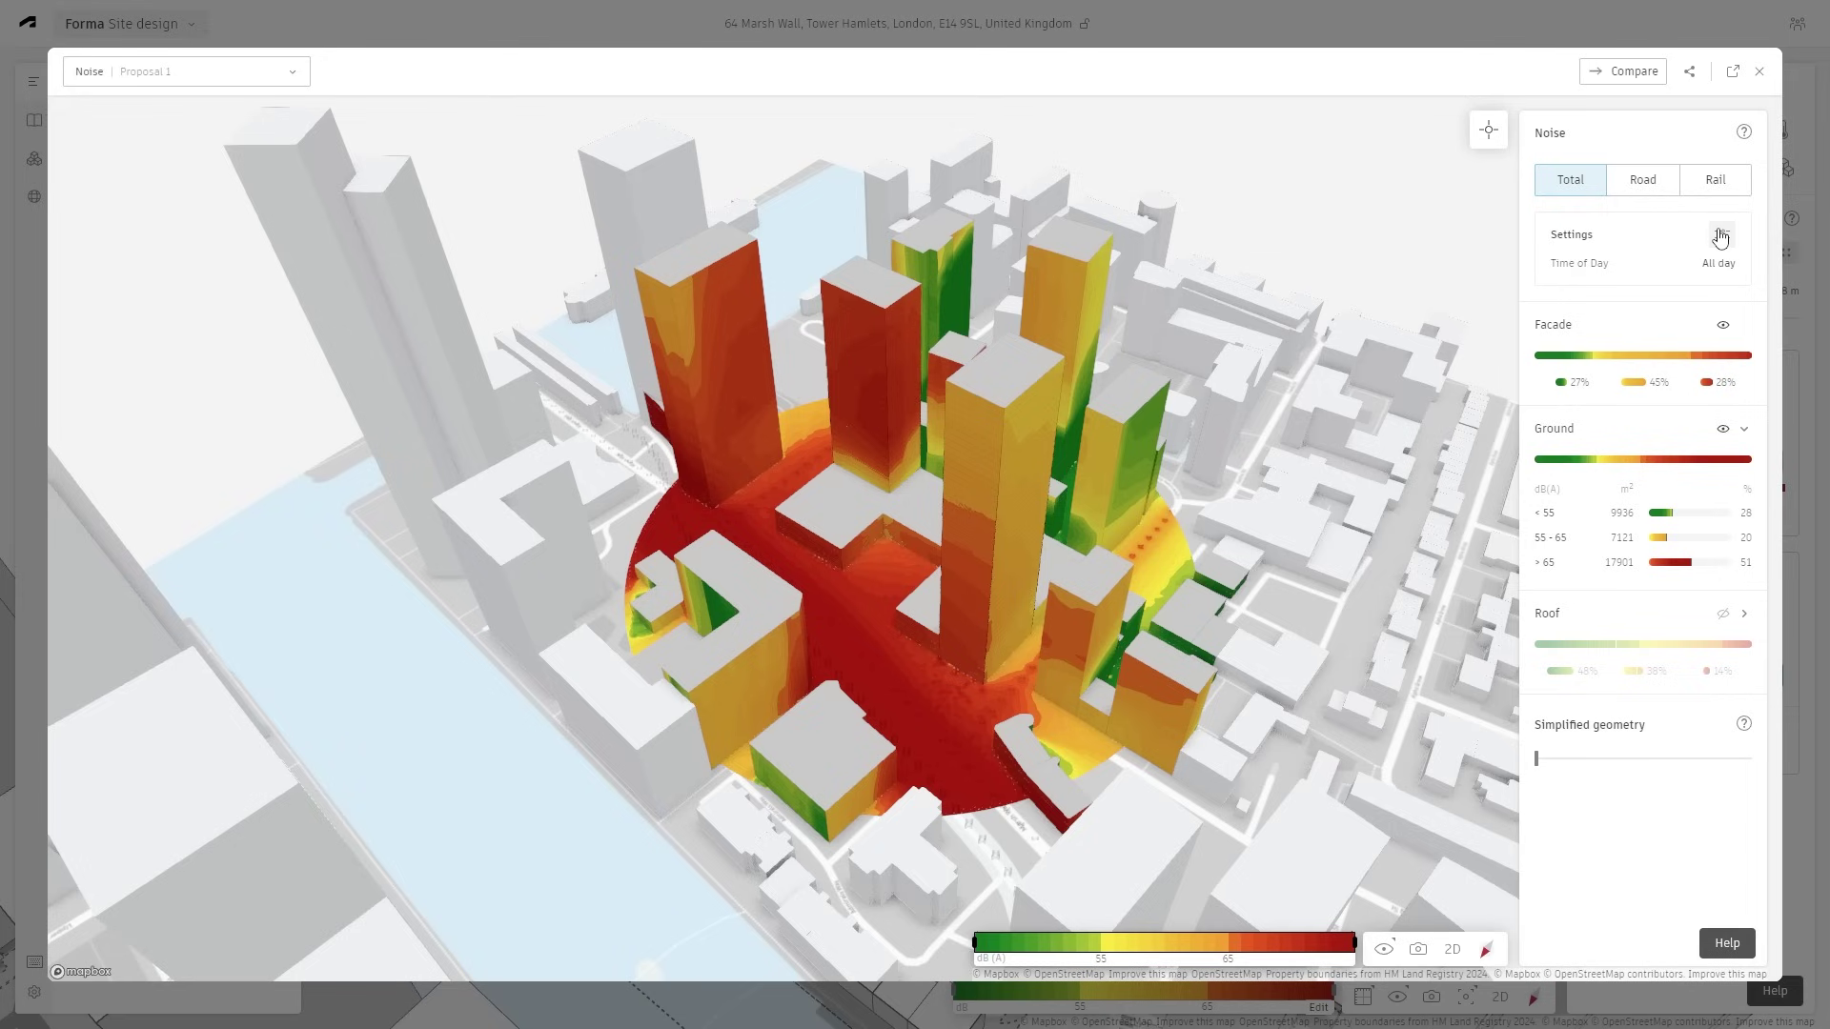
# - Turn off the all-day results and compare the night, evening and day noise levels around the buildings
pyautogui.click(1721, 237)
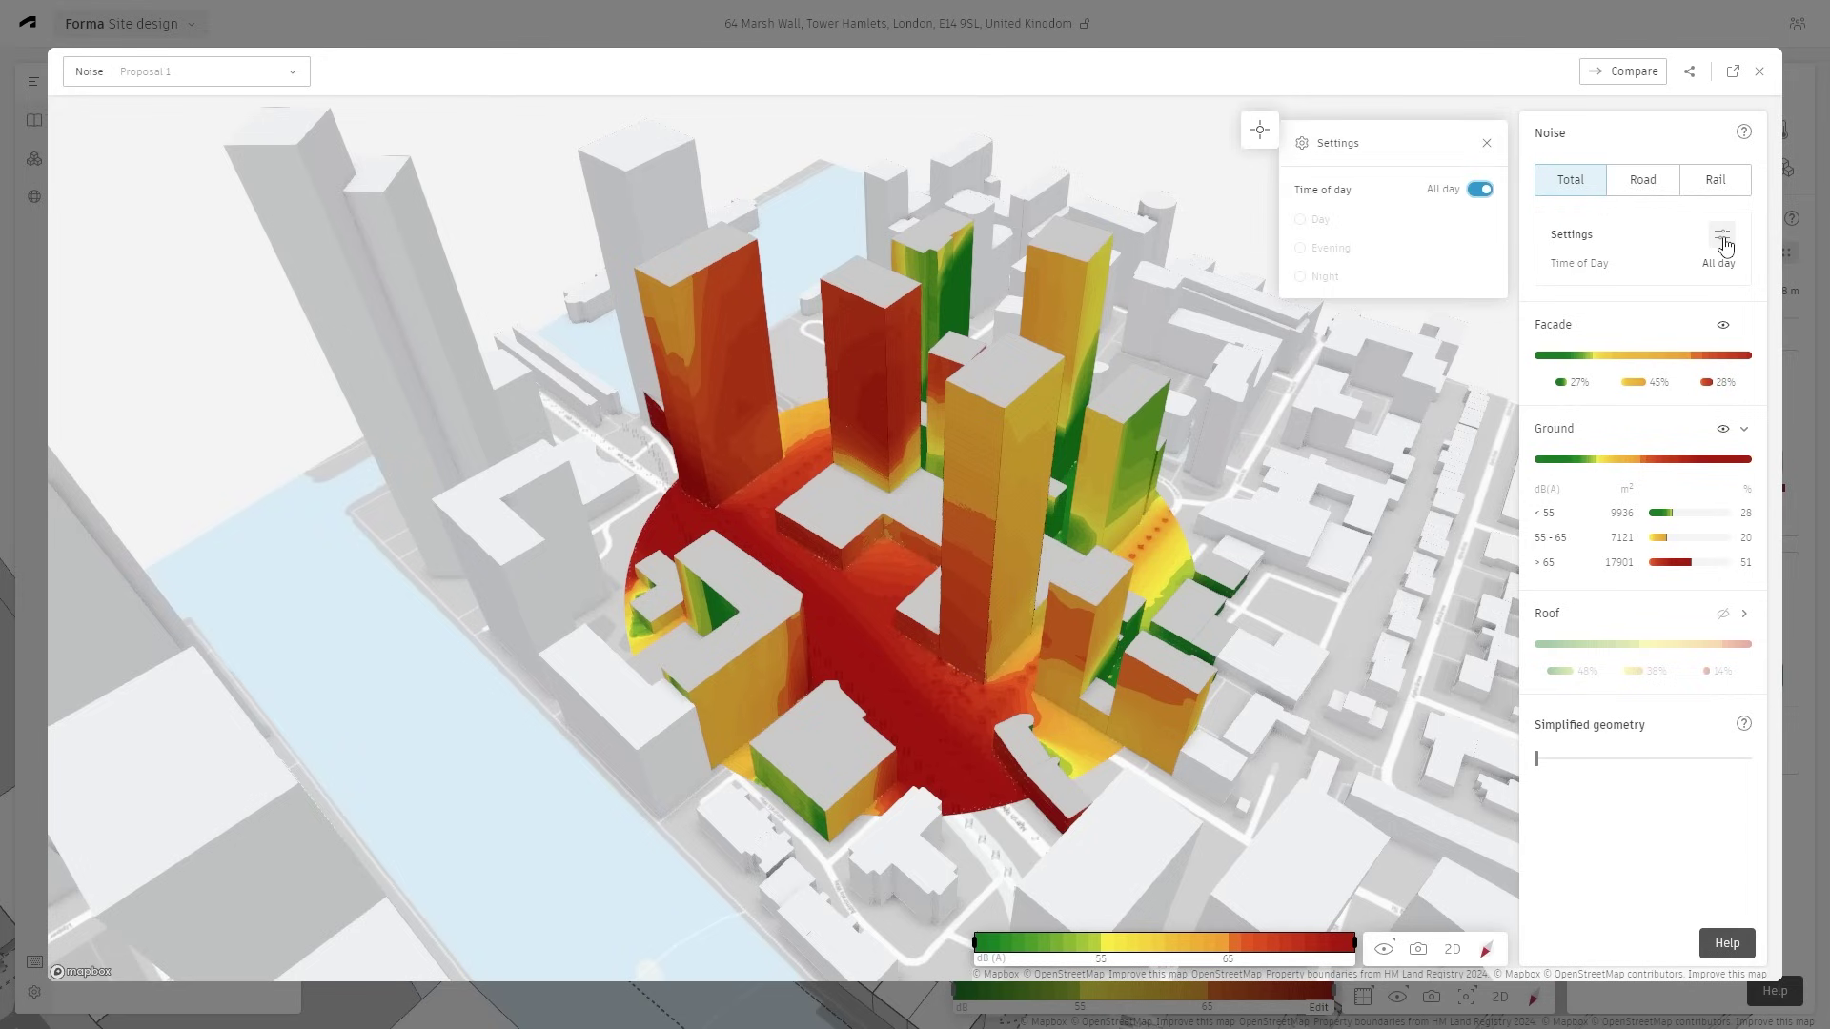
pyautogui.click(1301, 276)
pyautogui.moveTo(821, 493); pyautogui.dragTo(919, 455, button='right')
pyautogui.moveTo(946, 541); pyautogui.dragTo(1029, 615, button='right')
pyautogui.click(1302, 248)
pyautogui.moveTo(858, 410); pyautogui.dragTo(997, 484, button='right')
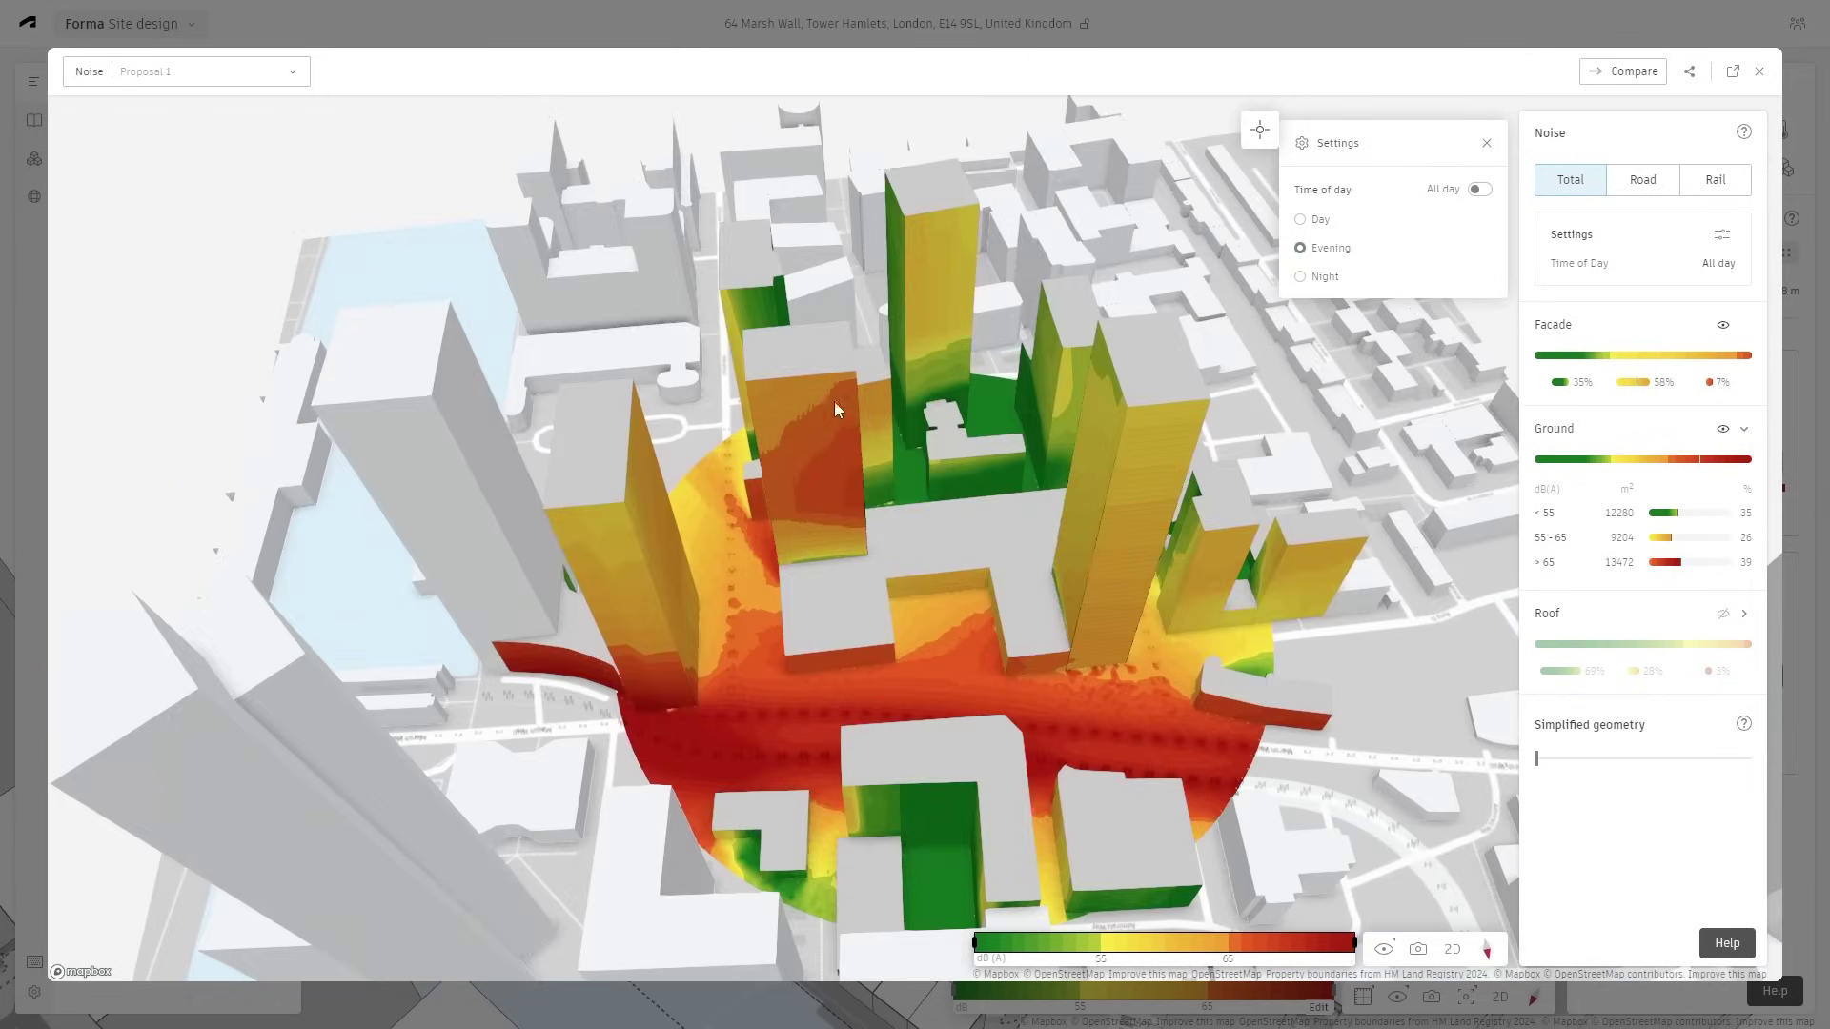
pyautogui.moveTo(833, 402); pyautogui.dragTo(1244, 549, button='right')
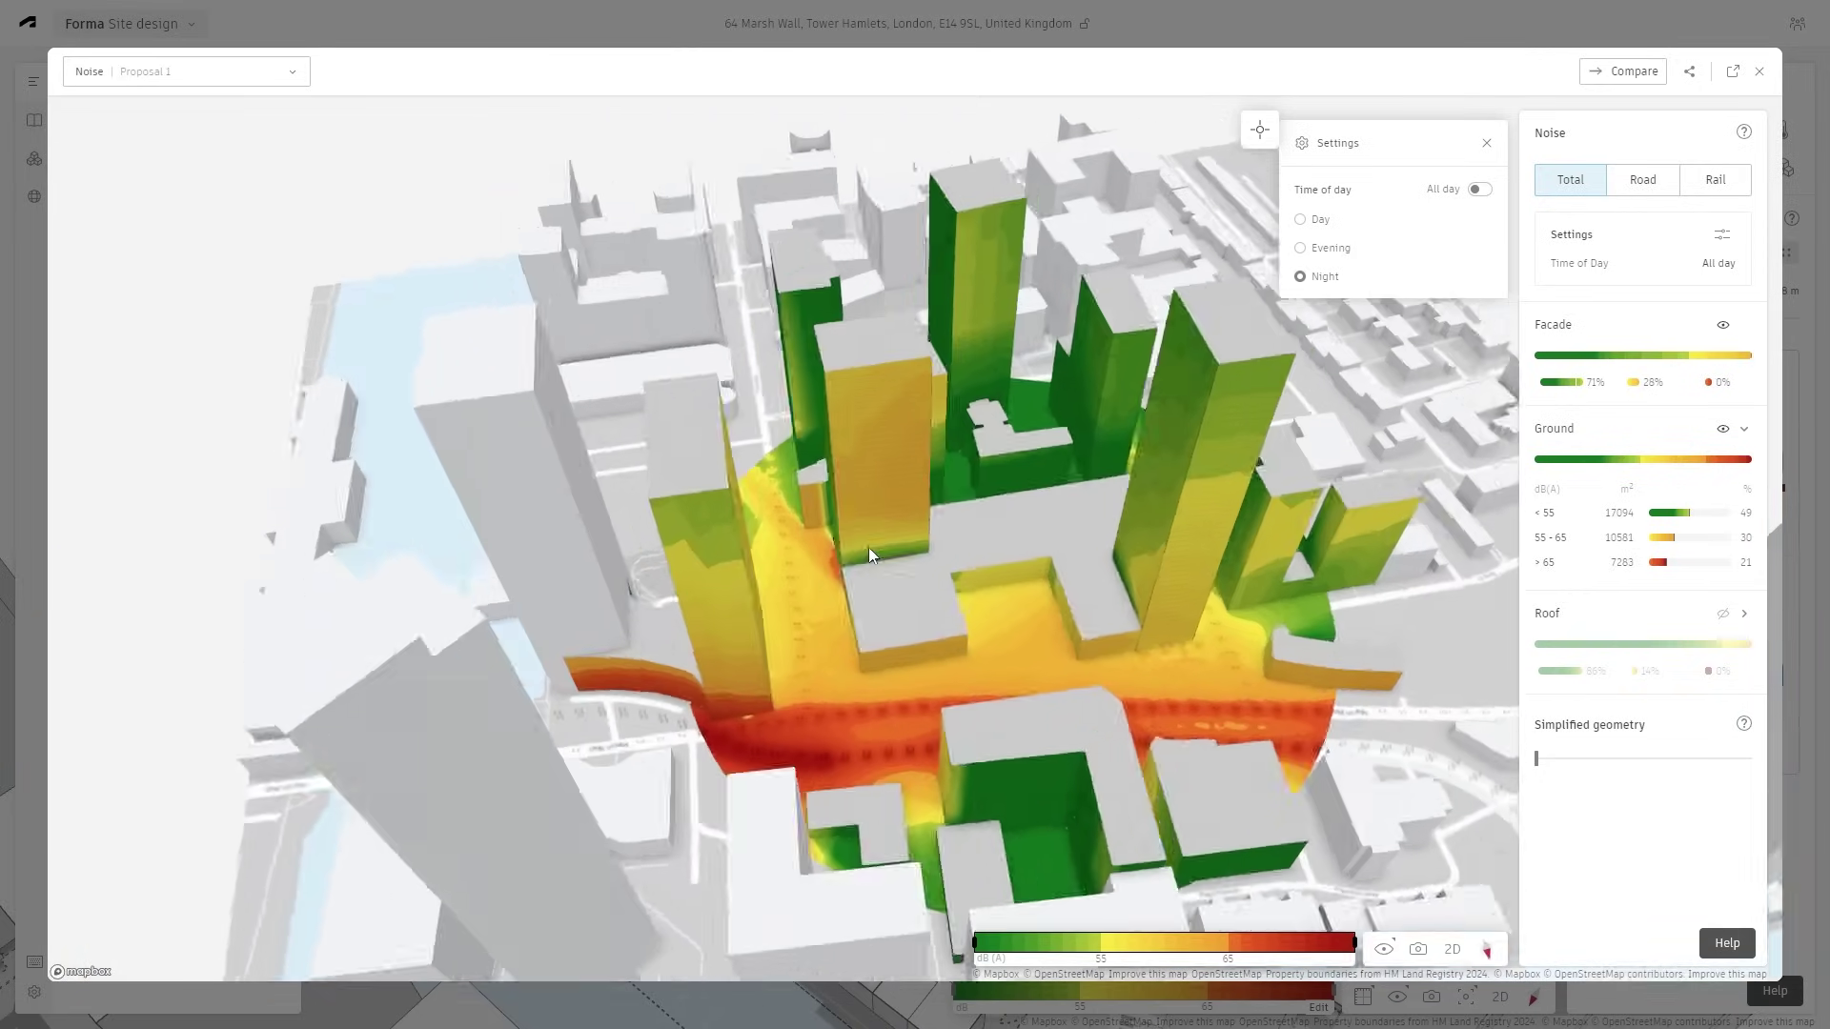
pyautogui.moveTo(868, 547); pyautogui.dragTo(1121, 269, button='right')
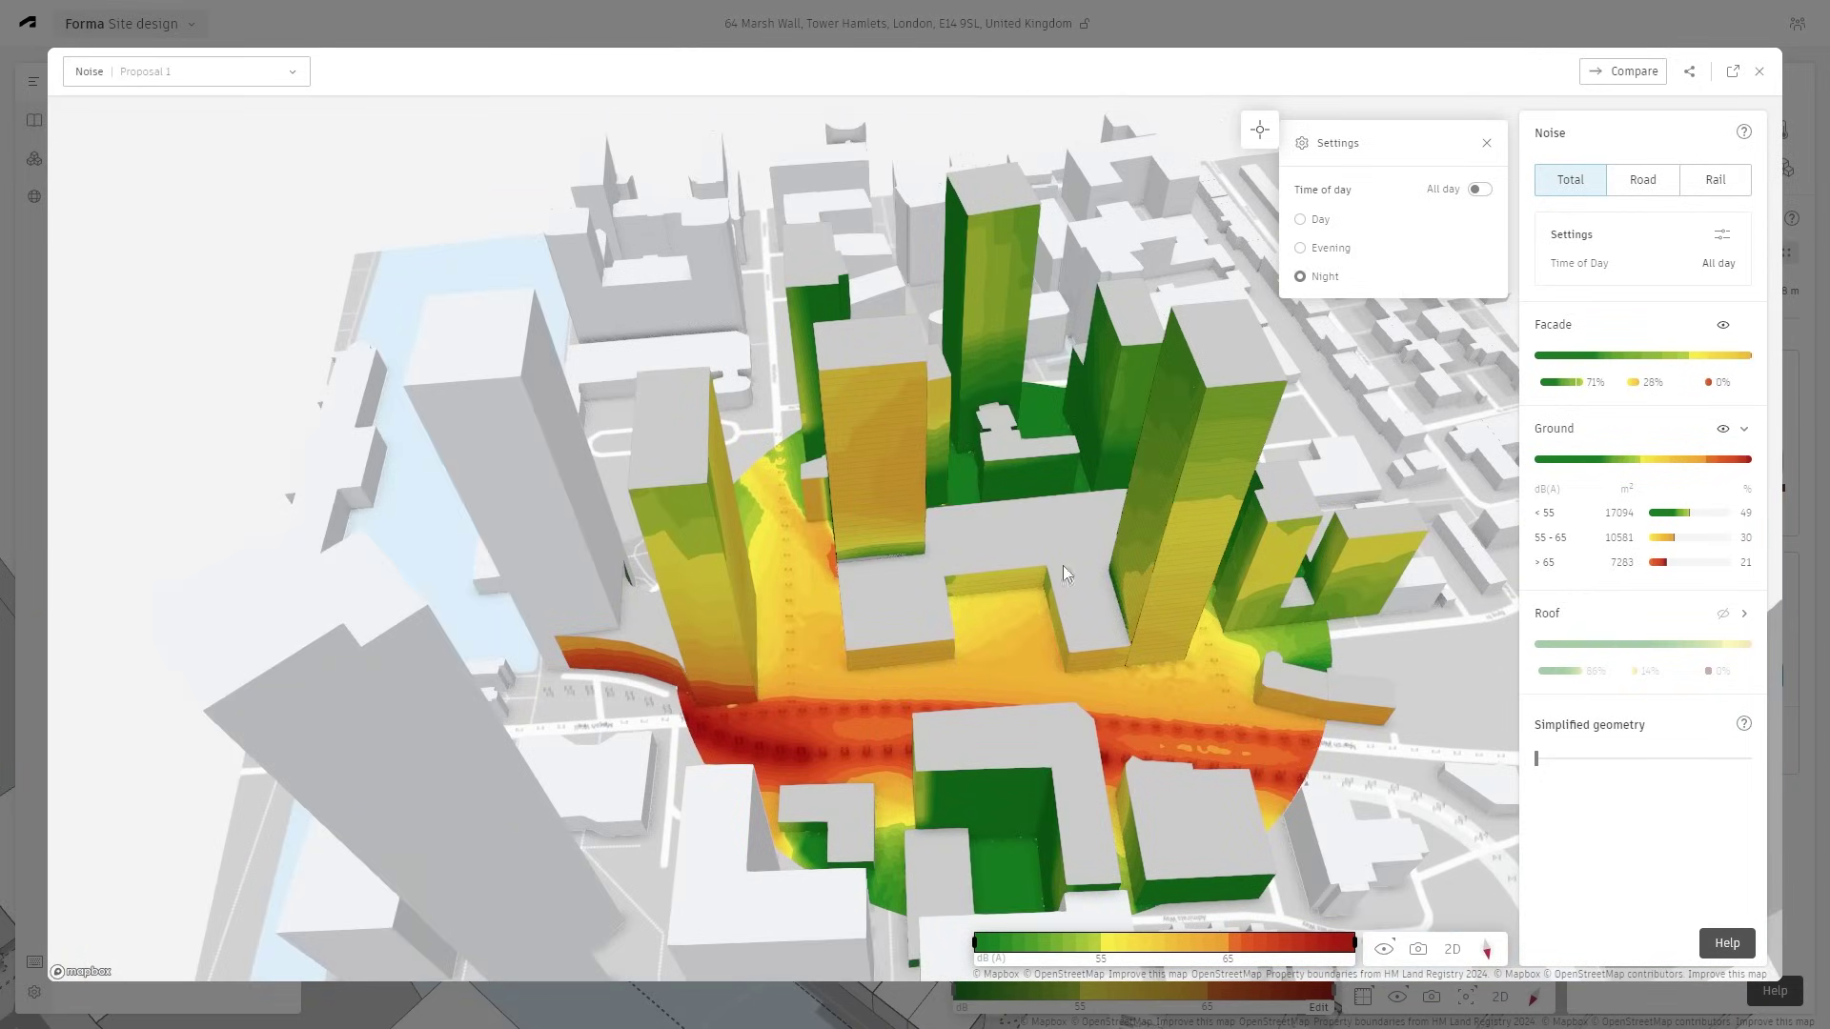
pyautogui.moveTo(1062, 564); pyautogui.dragTo(1020, 580, button='right')
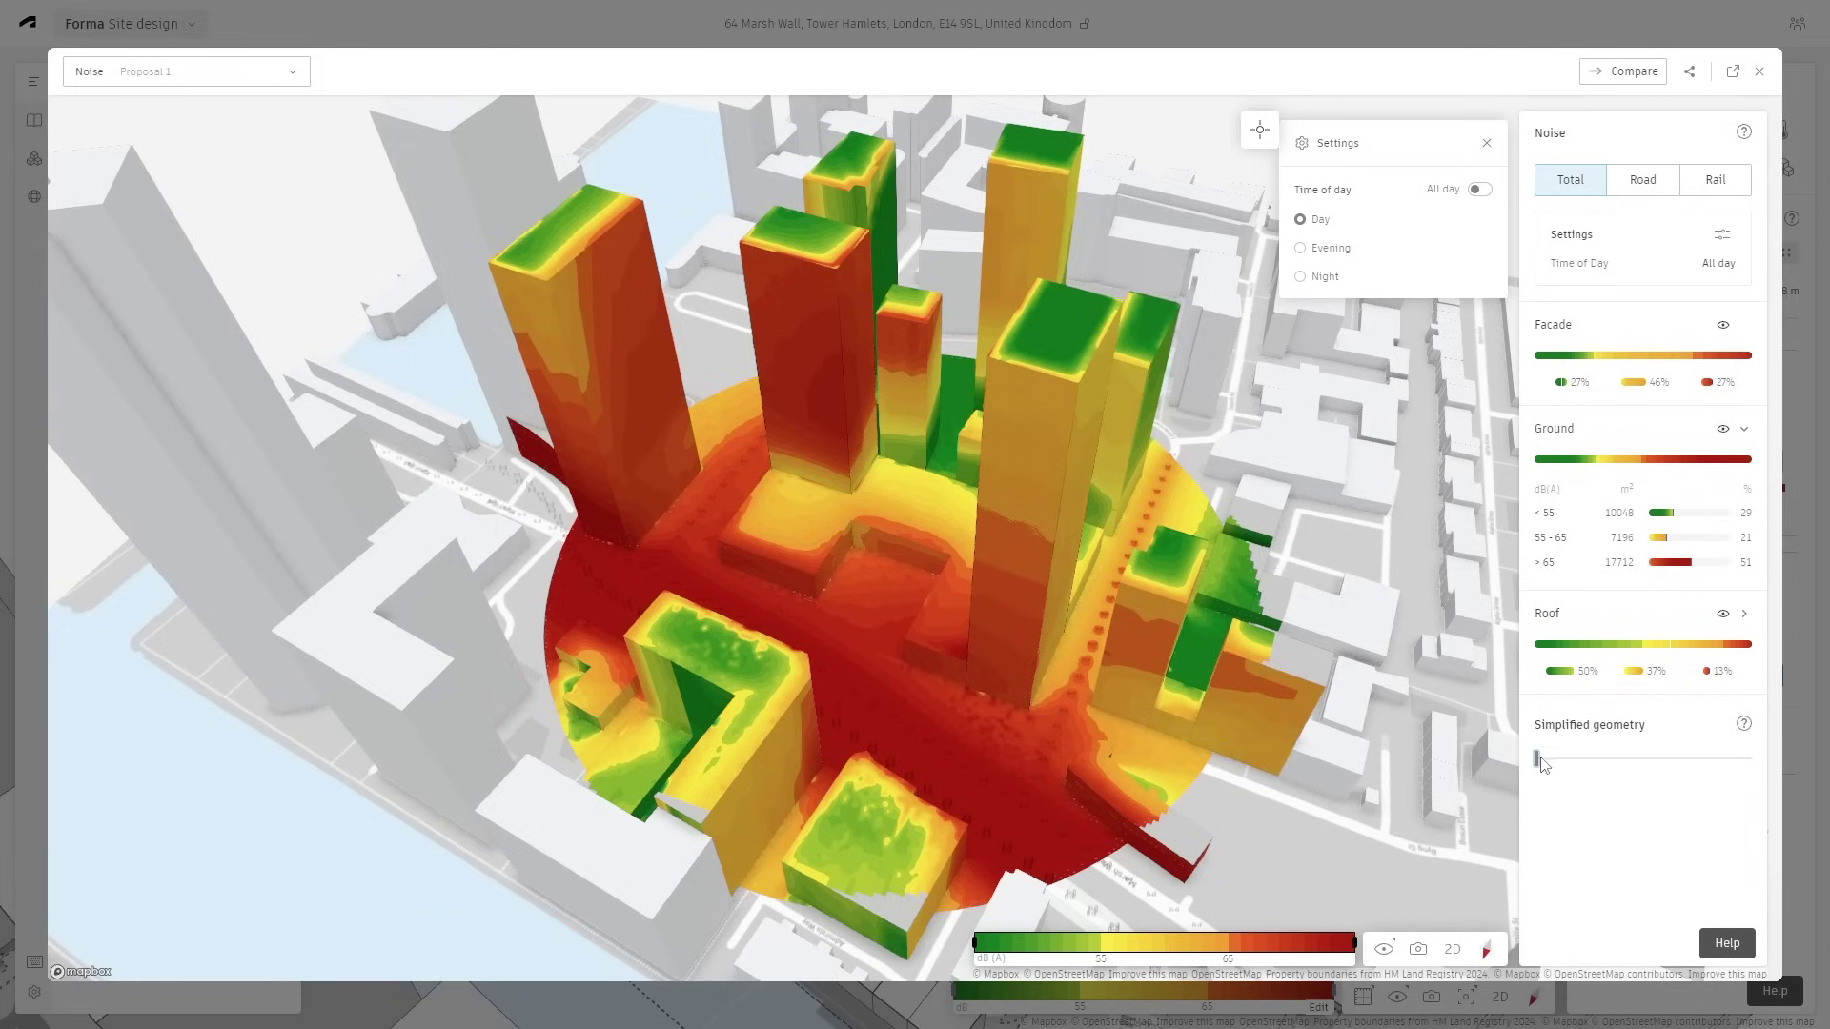
# - Keep the simplified geometry at its minimum, inspect the daytime noise around the towers and close the detailed analysis
pyautogui.moveTo(1538, 758)
pyautogui.mouseDown()
pyautogui.moveTo(1781, 752)
pyautogui.moveTo(1510, 776)
pyautogui.mouseUp()
pyautogui.moveTo(902, 427); pyautogui.dragTo(780, 696, button='right')
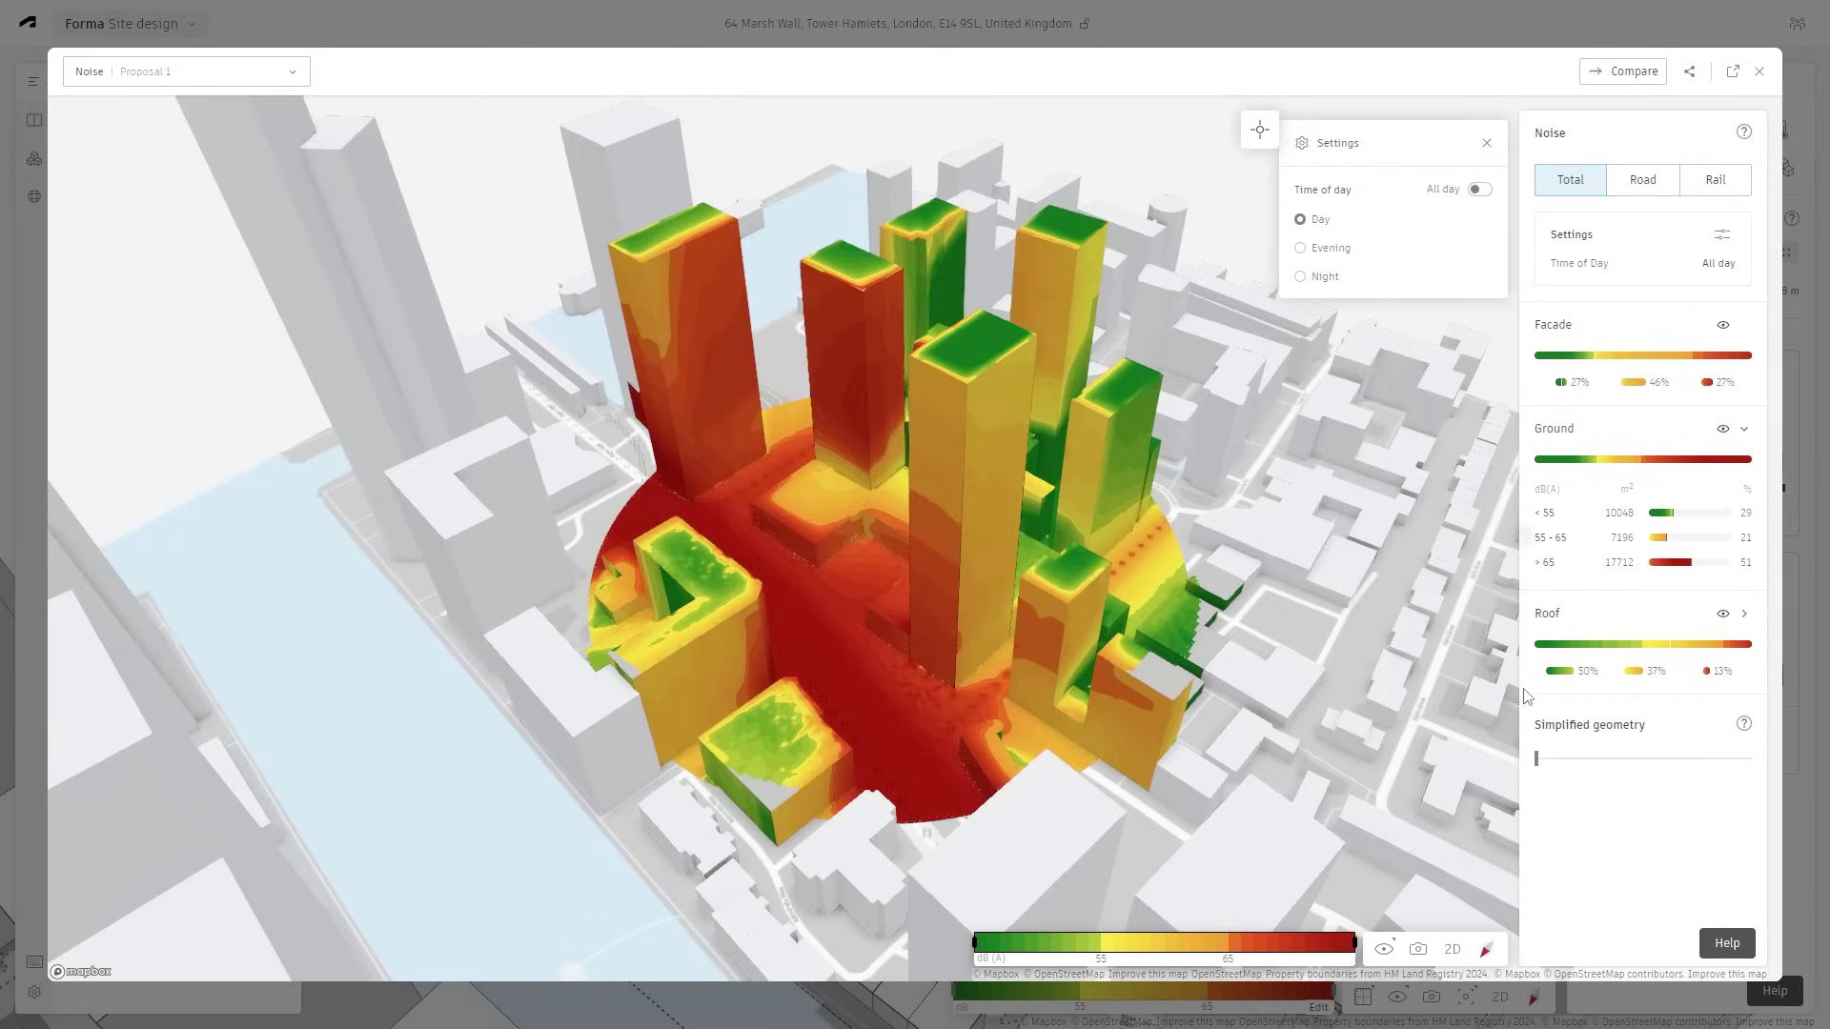
pyautogui.moveTo(951, 706); pyautogui.dragTo(923, 476, button='right')
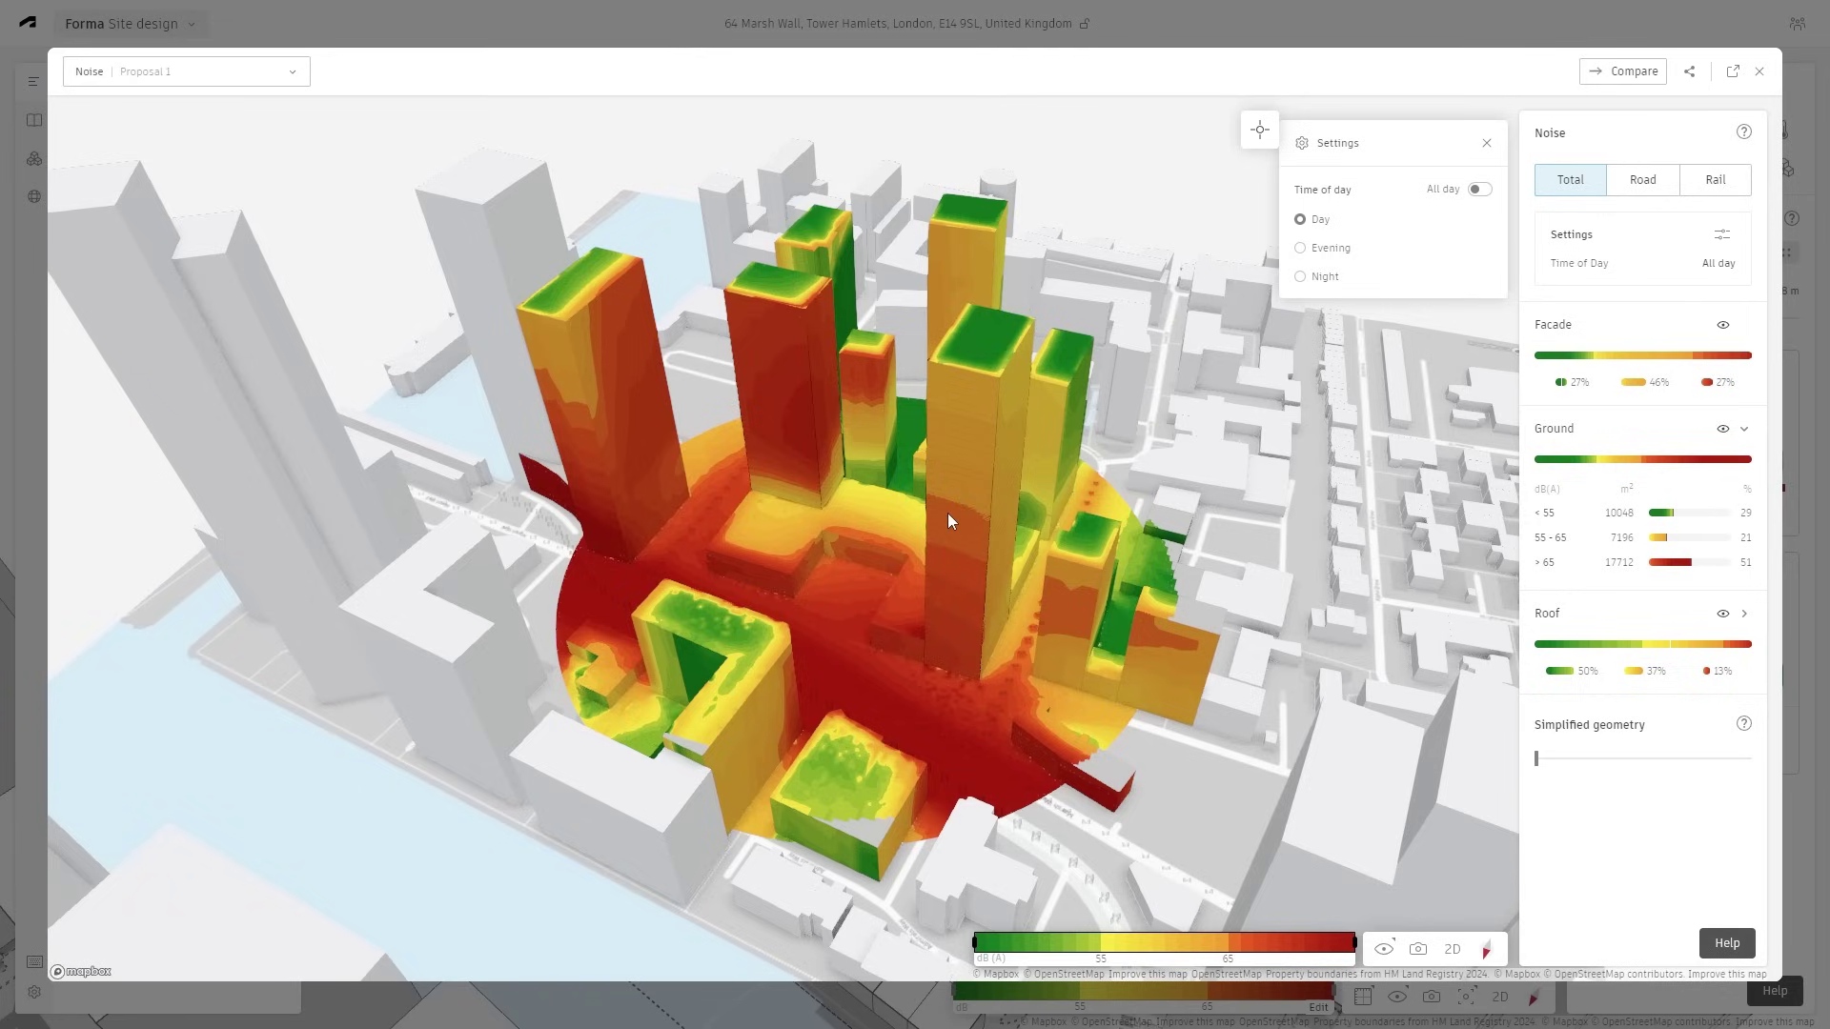
pyautogui.scroll(3, 947, 513)
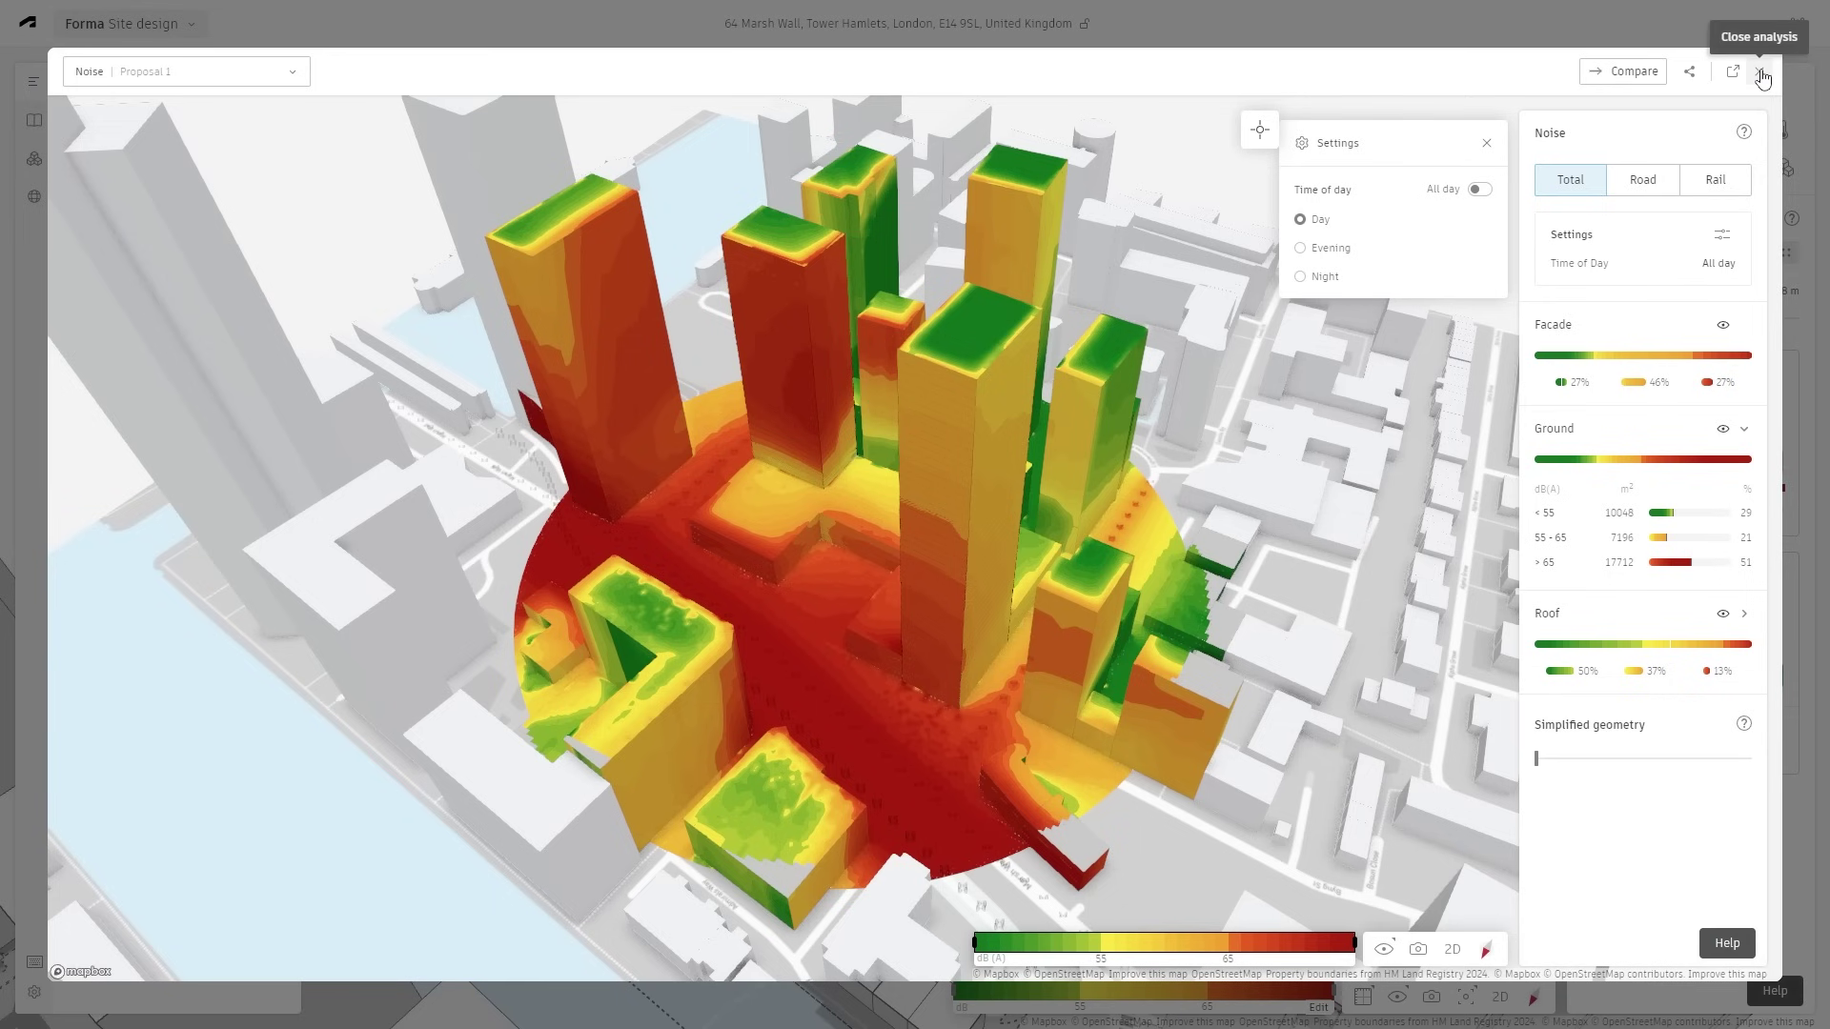
pyautogui.click(1761, 78)
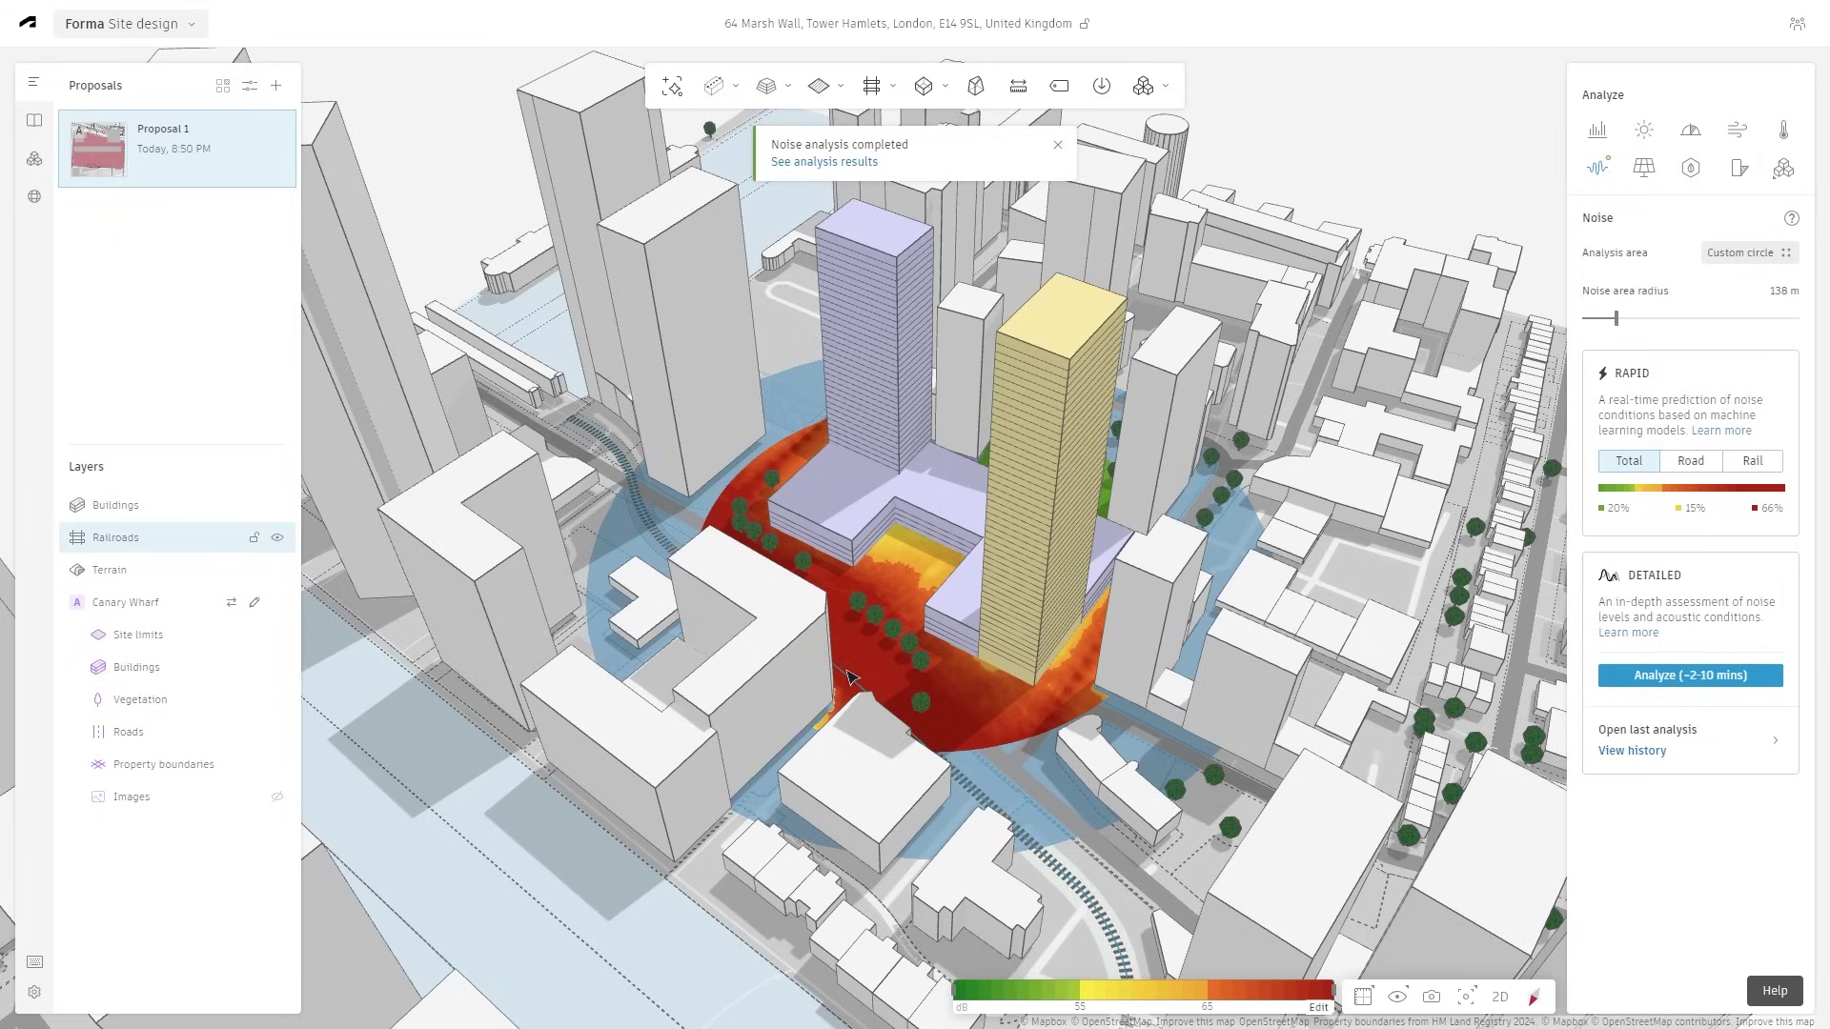